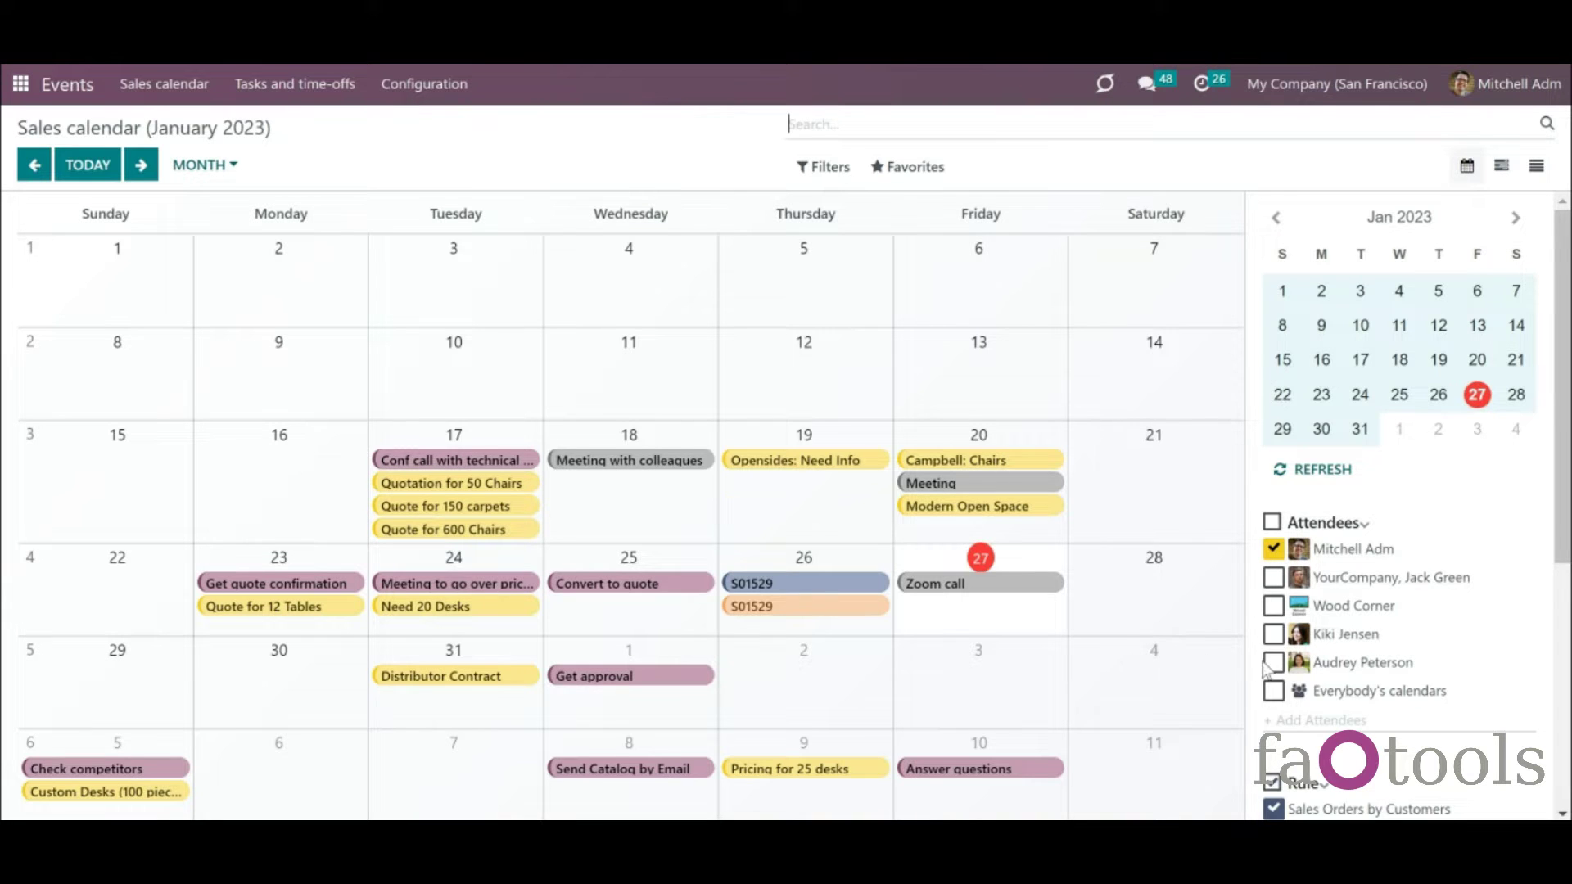
# - Scroll the Sales calendar's sidebar filters and open the 'Convert to quote' event's details
pyautogui.scroll(-3, 1324, 661)
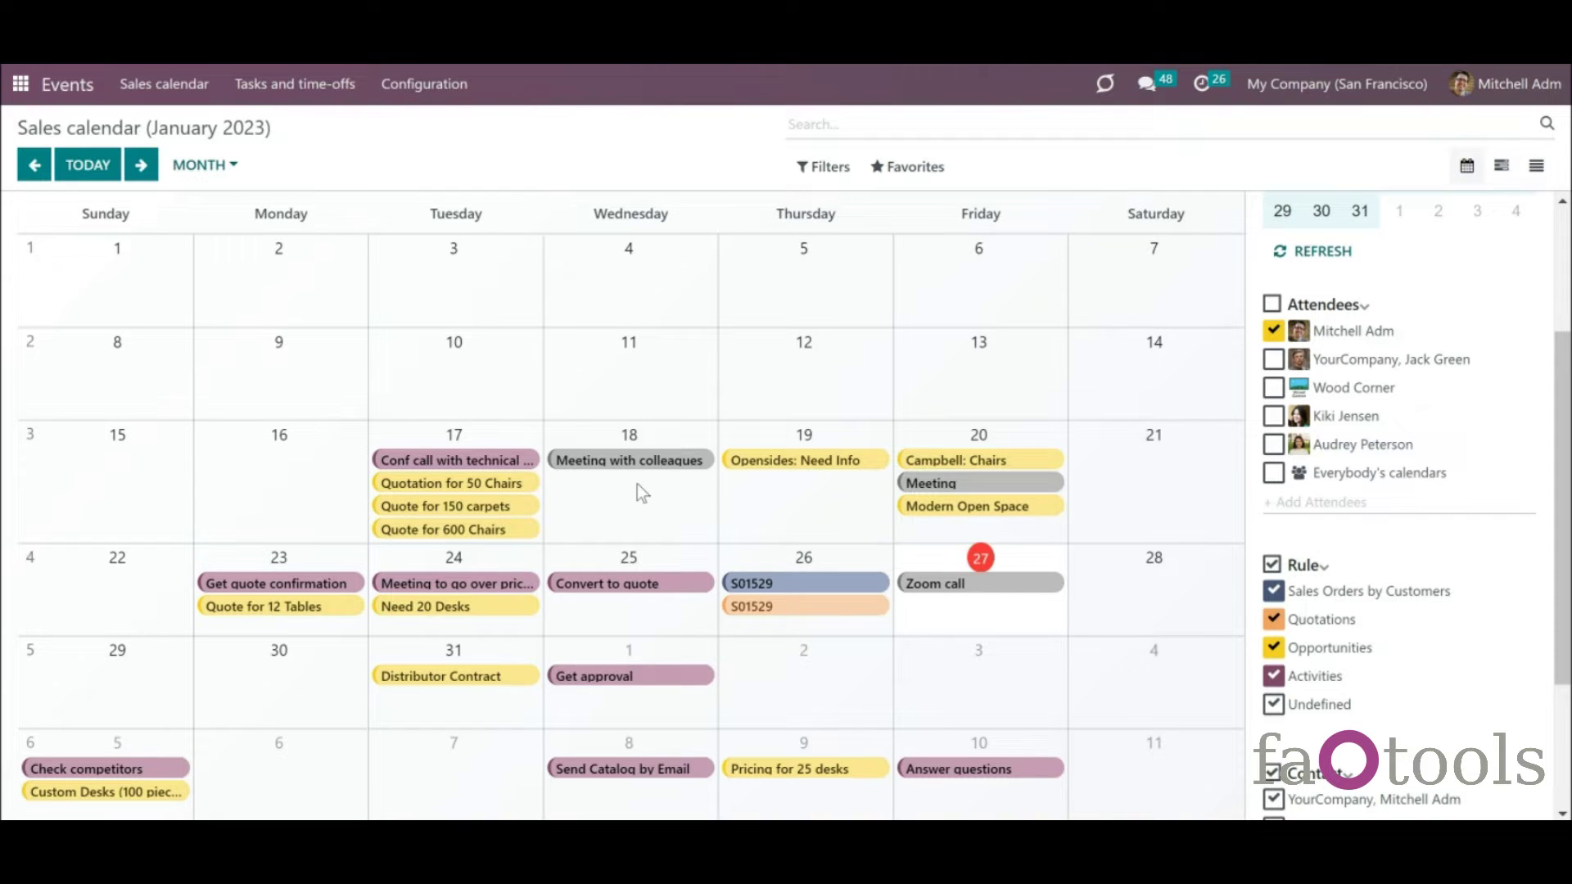
pyautogui.click(607, 583)
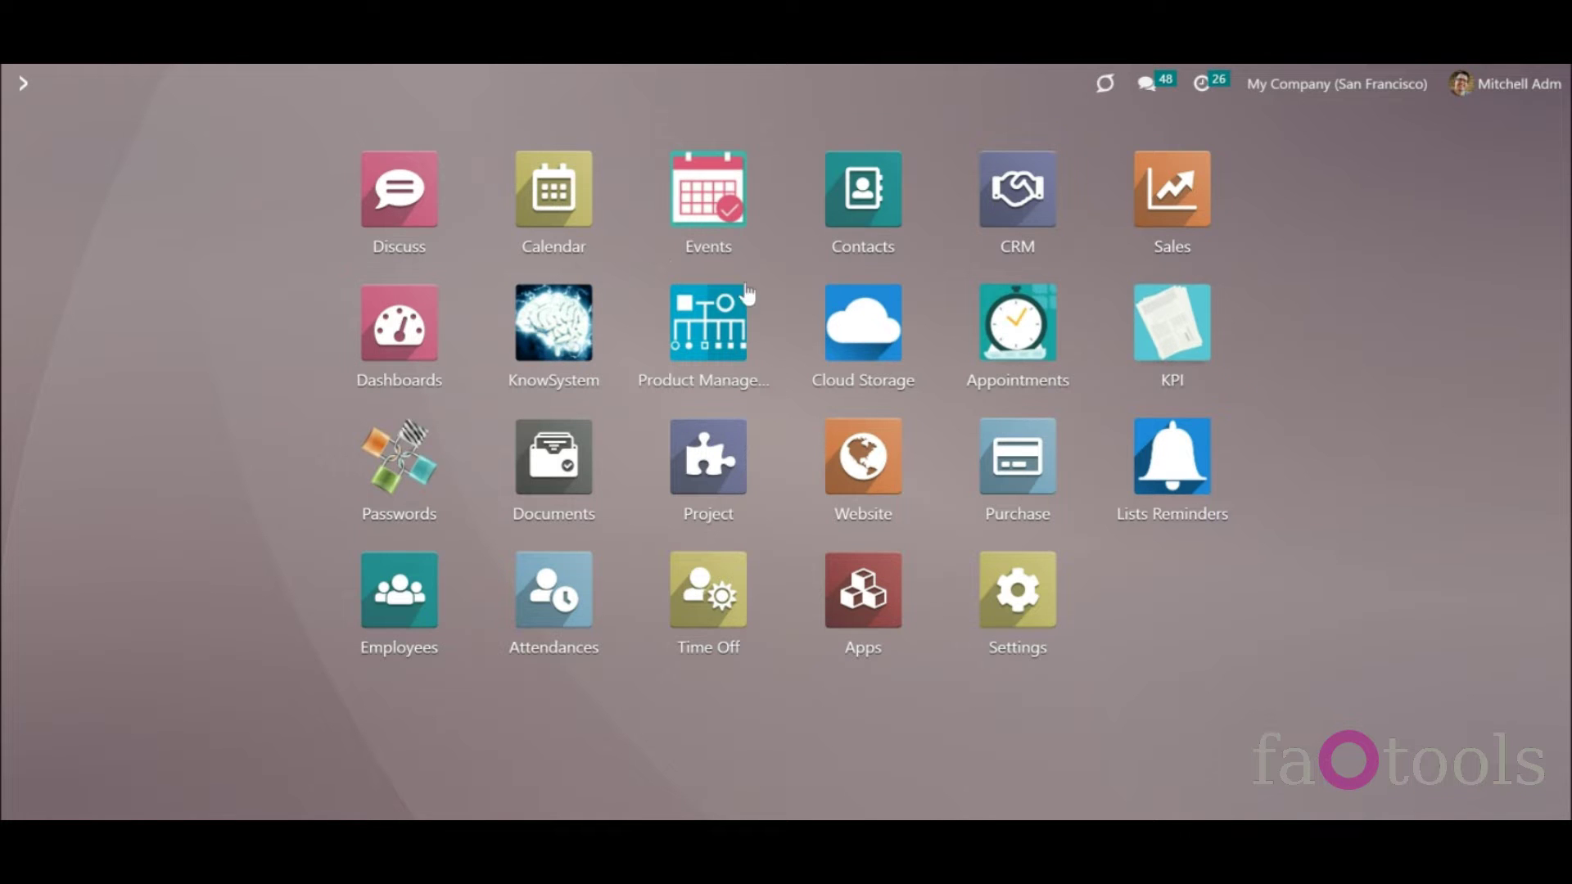
# - In Events > Configuration > Calendars, create a joint calendar titled 'Various Calendars'
pyautogui.click(689, 216)
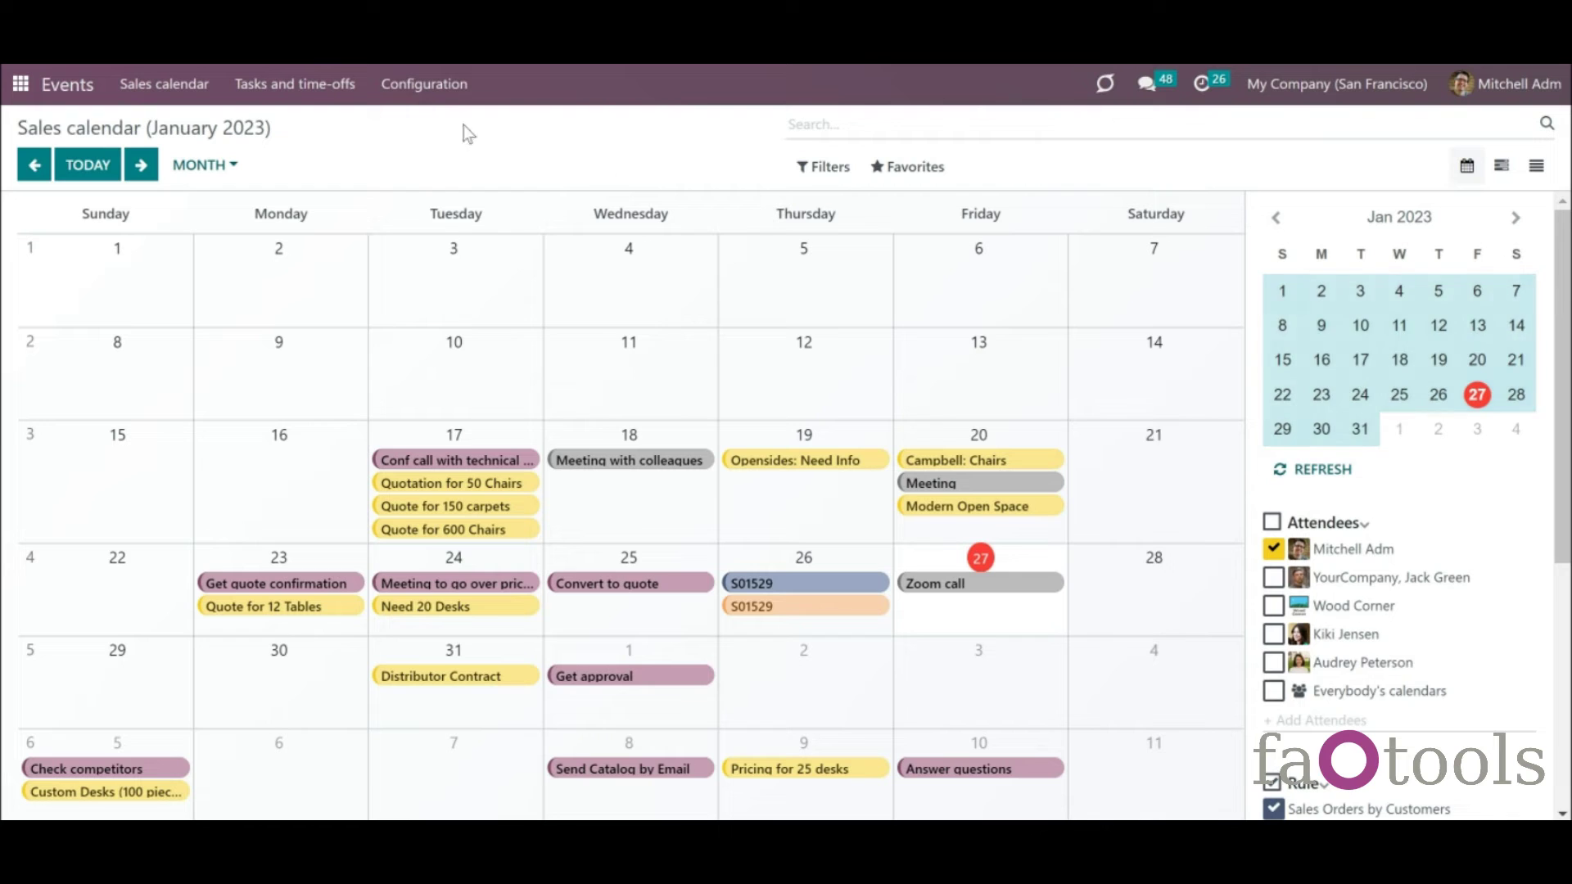
pyautogui.click(424, 84)
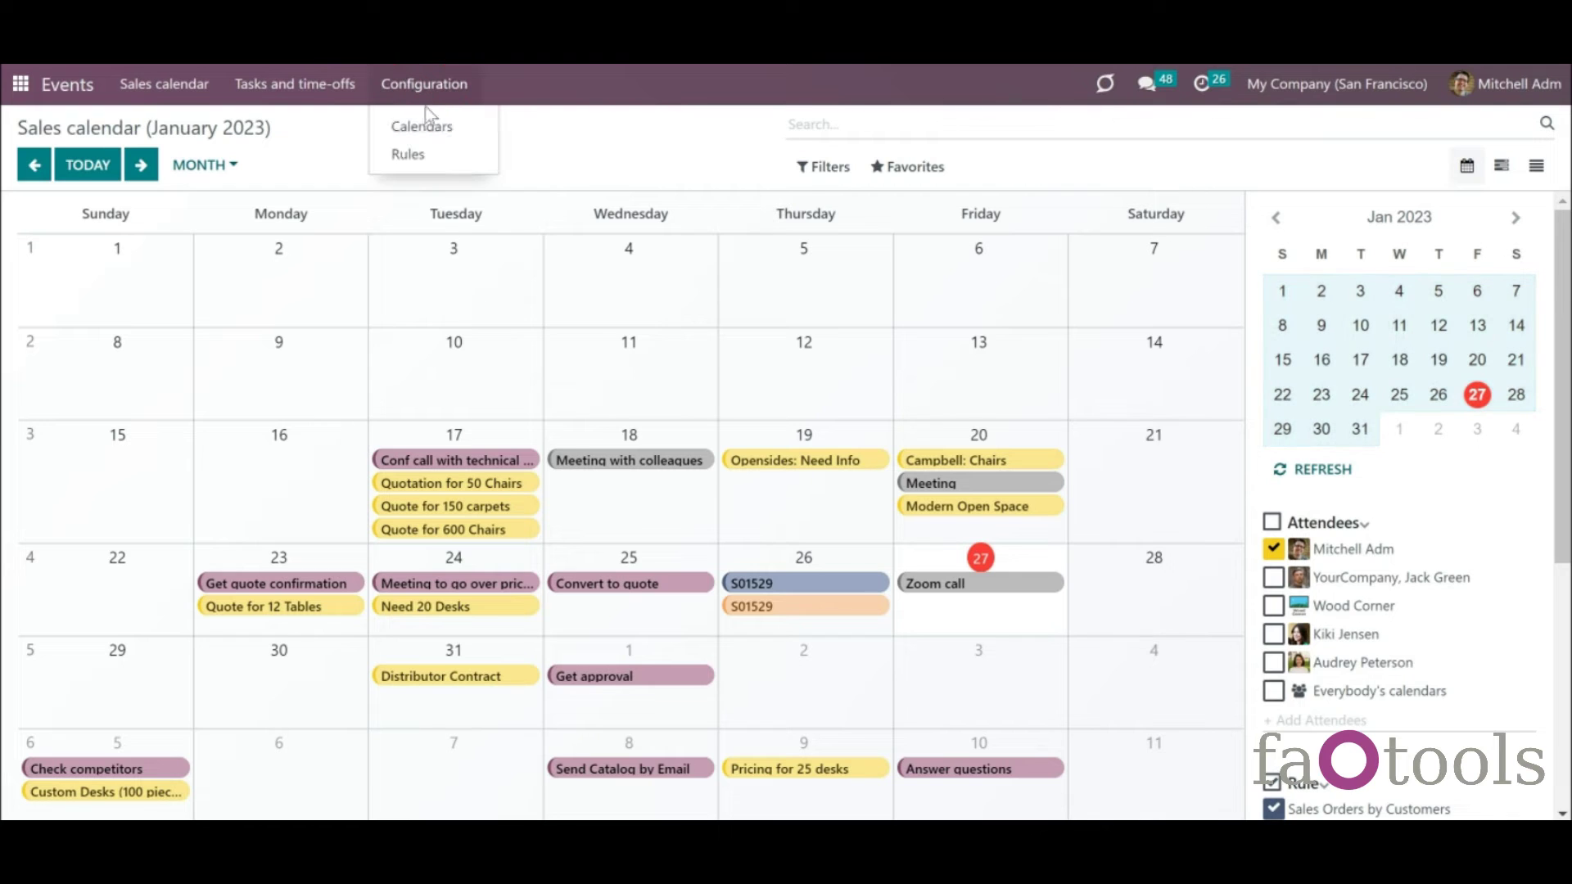
pyautogui.click(438, 128)
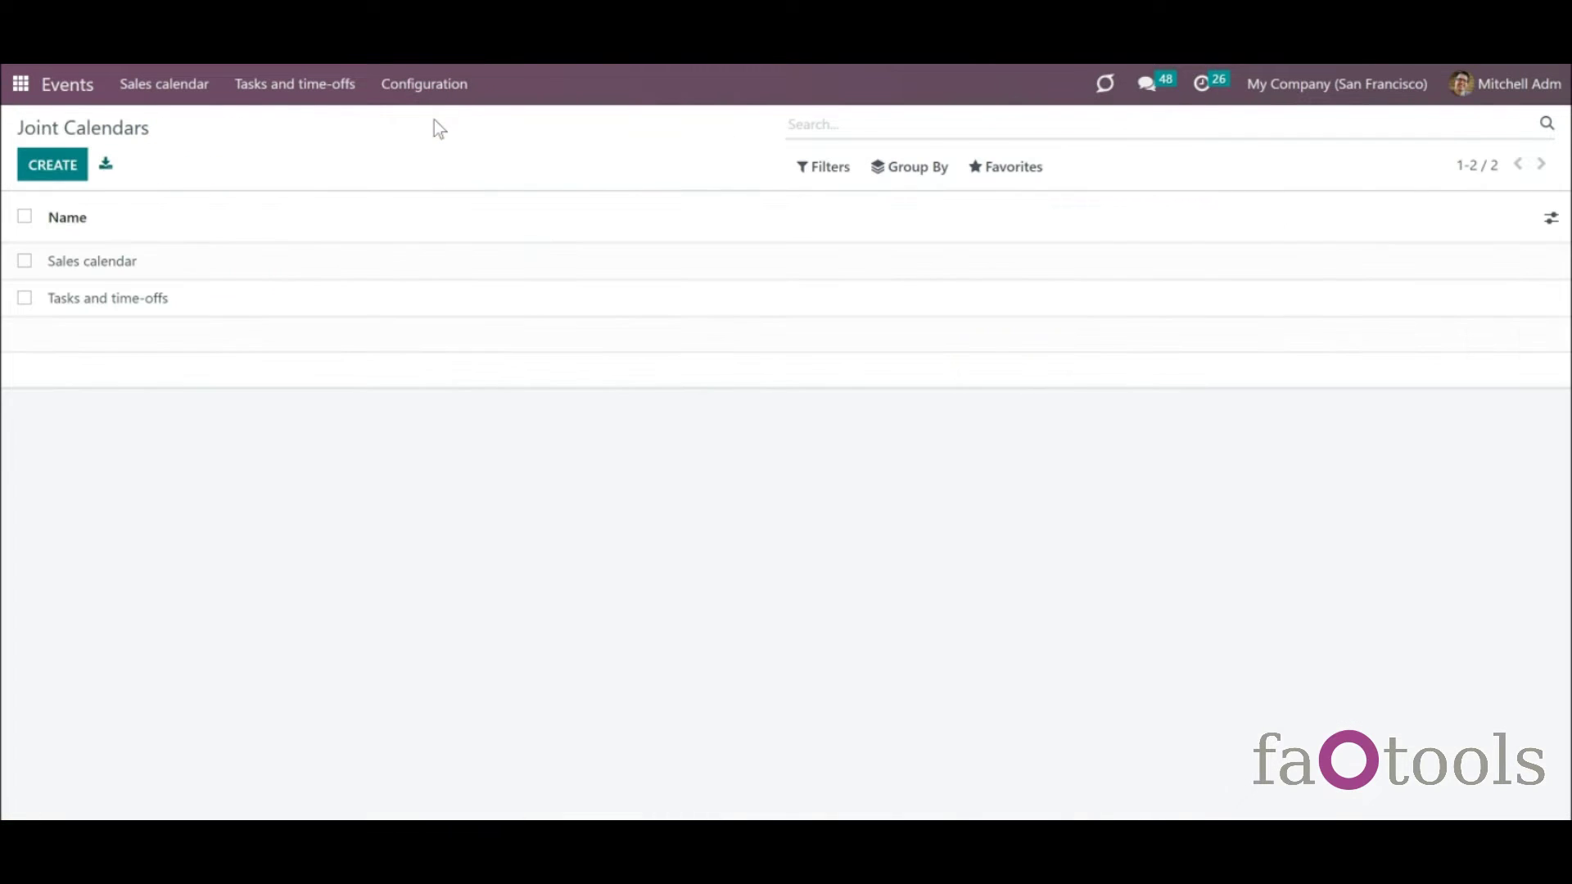
pyautogui.click(46, 167)
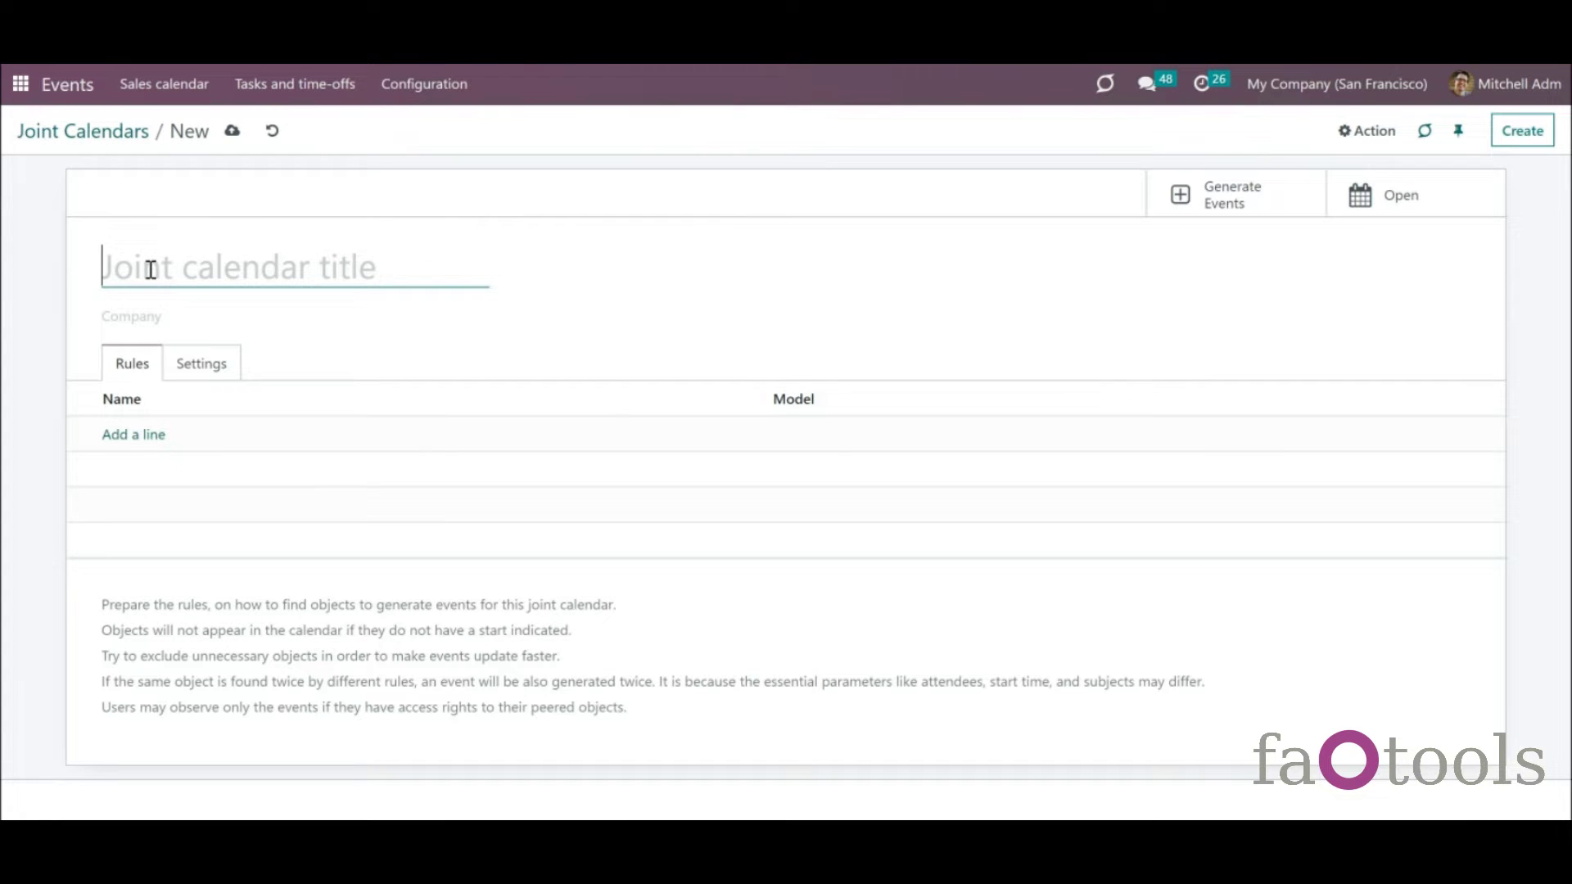
pyautogui.write('Various Calendars')
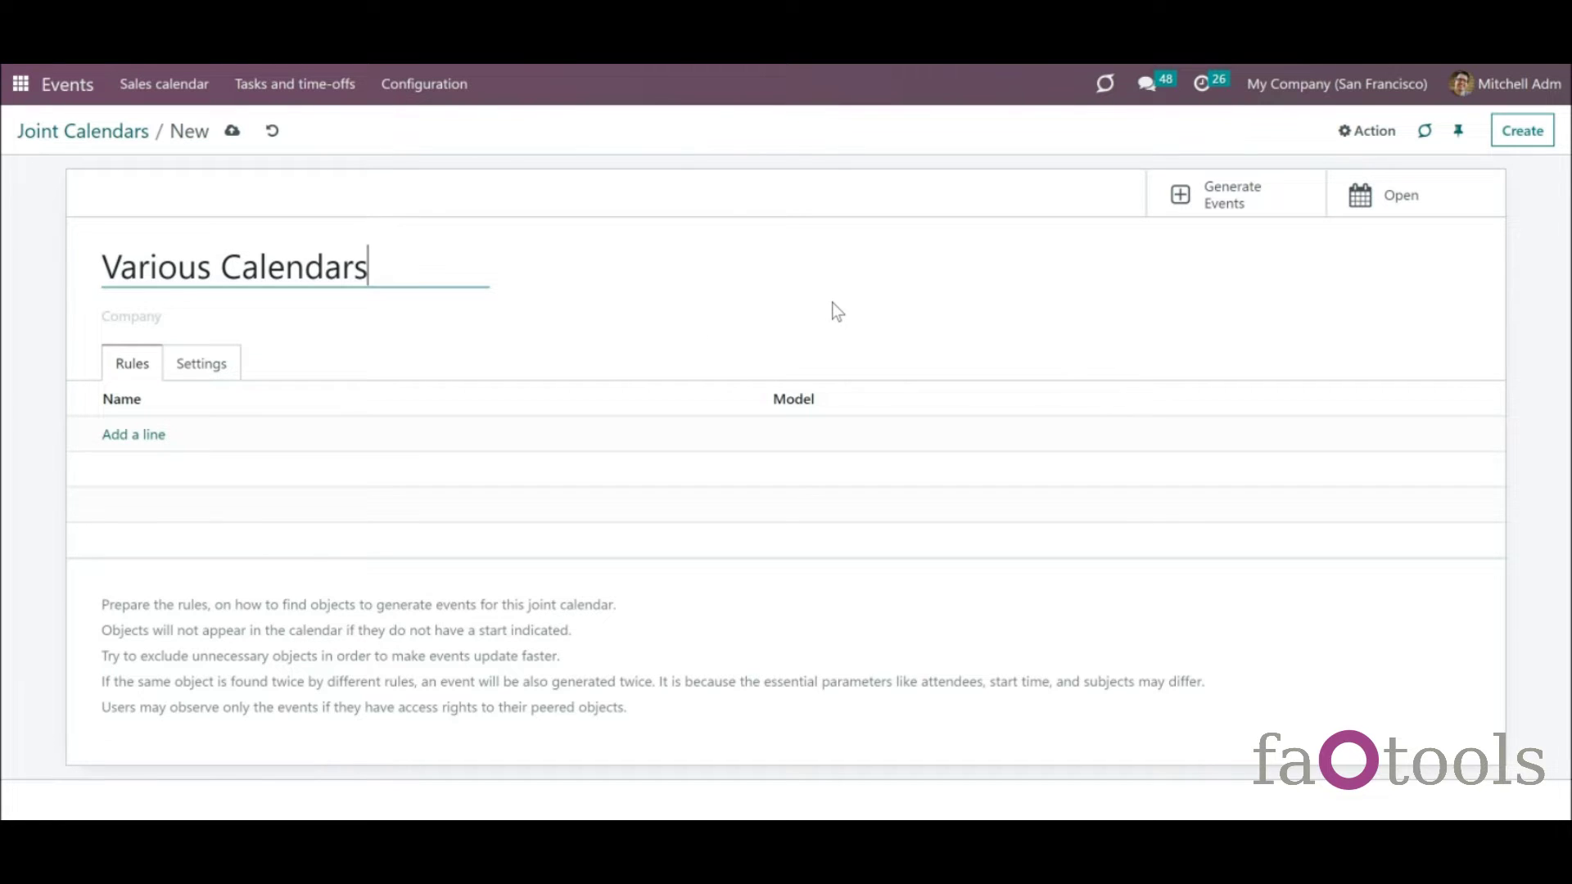
pyautogui.click(143, 435)
# - Select all eight rules, Active tasks through Sales Orders, and add them to the calendar
pyautogui.click(277, 257)
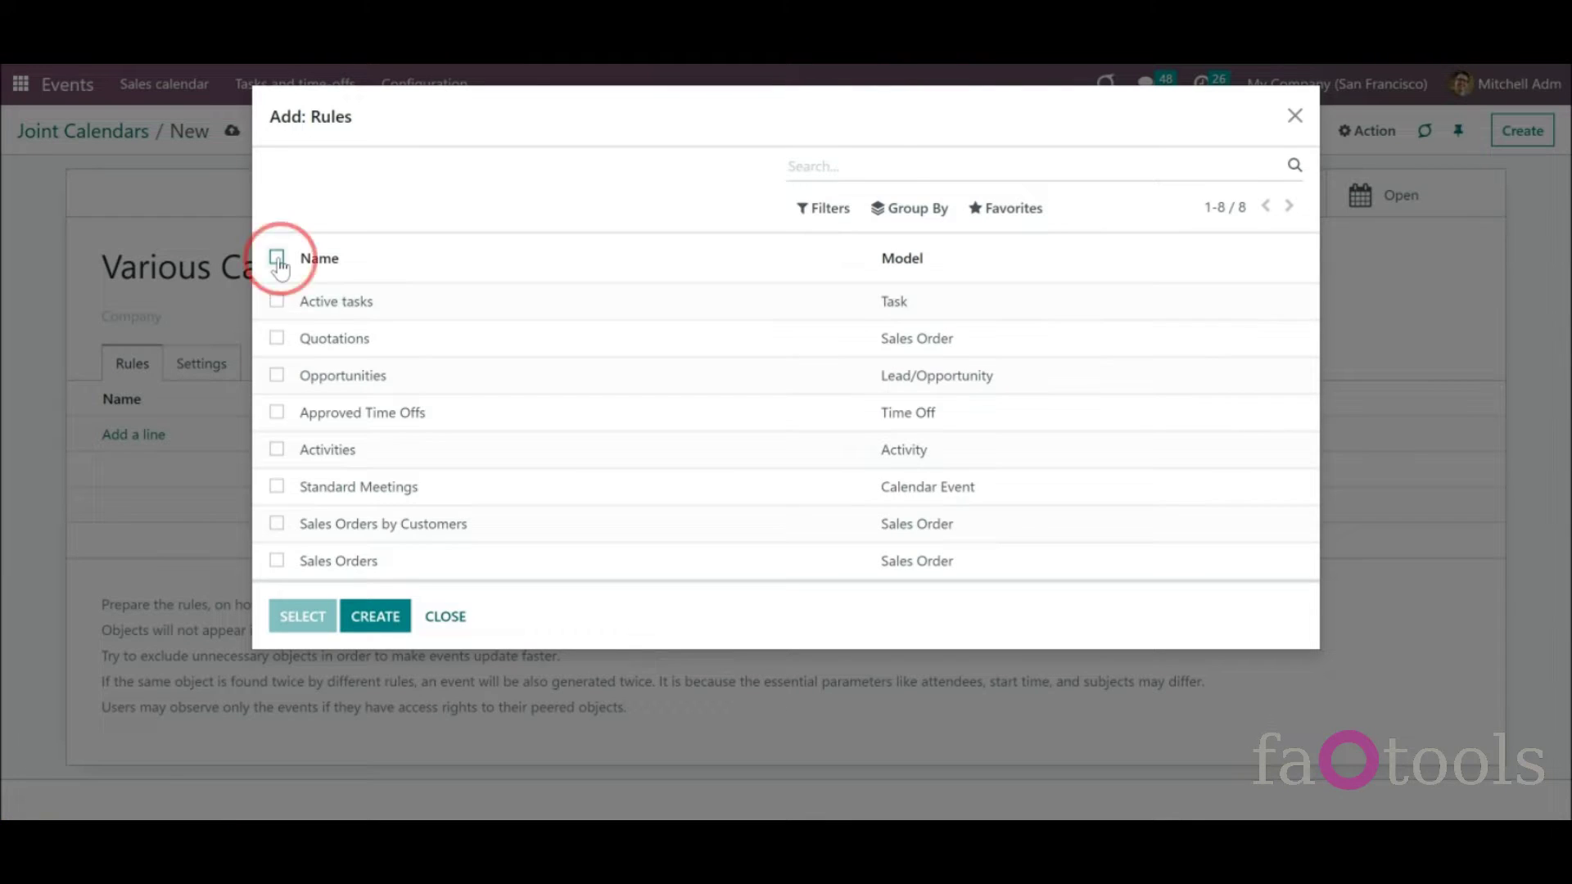
pyautogui.click(301, 619)
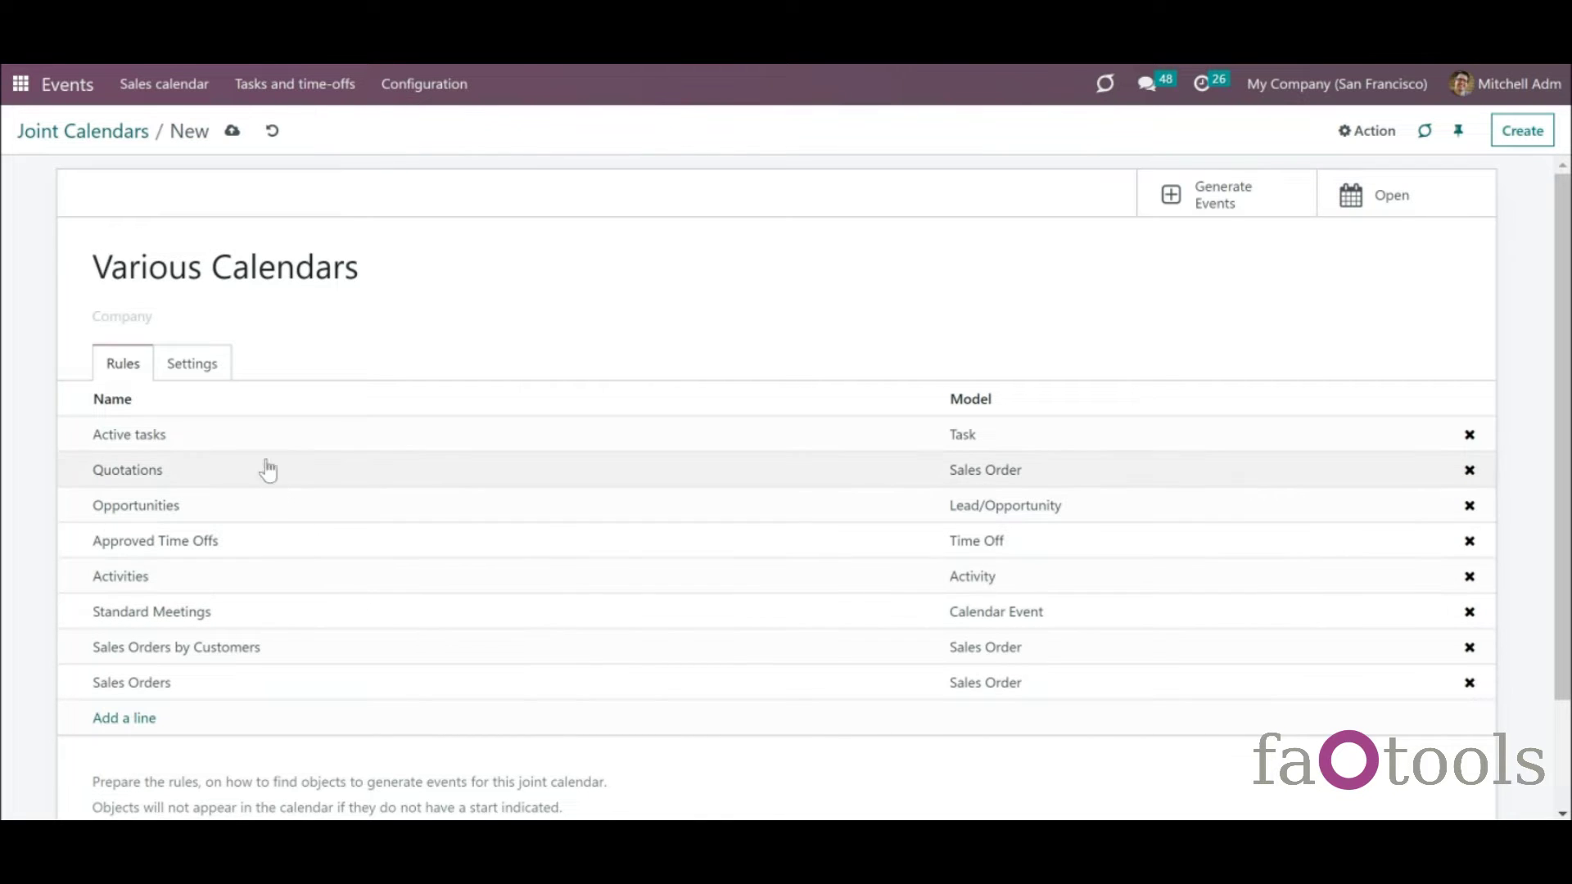
# - On the Settings tab, change Sequence from 50 to 10 and set Privacy to Private
pyautogui.click(191, 365)
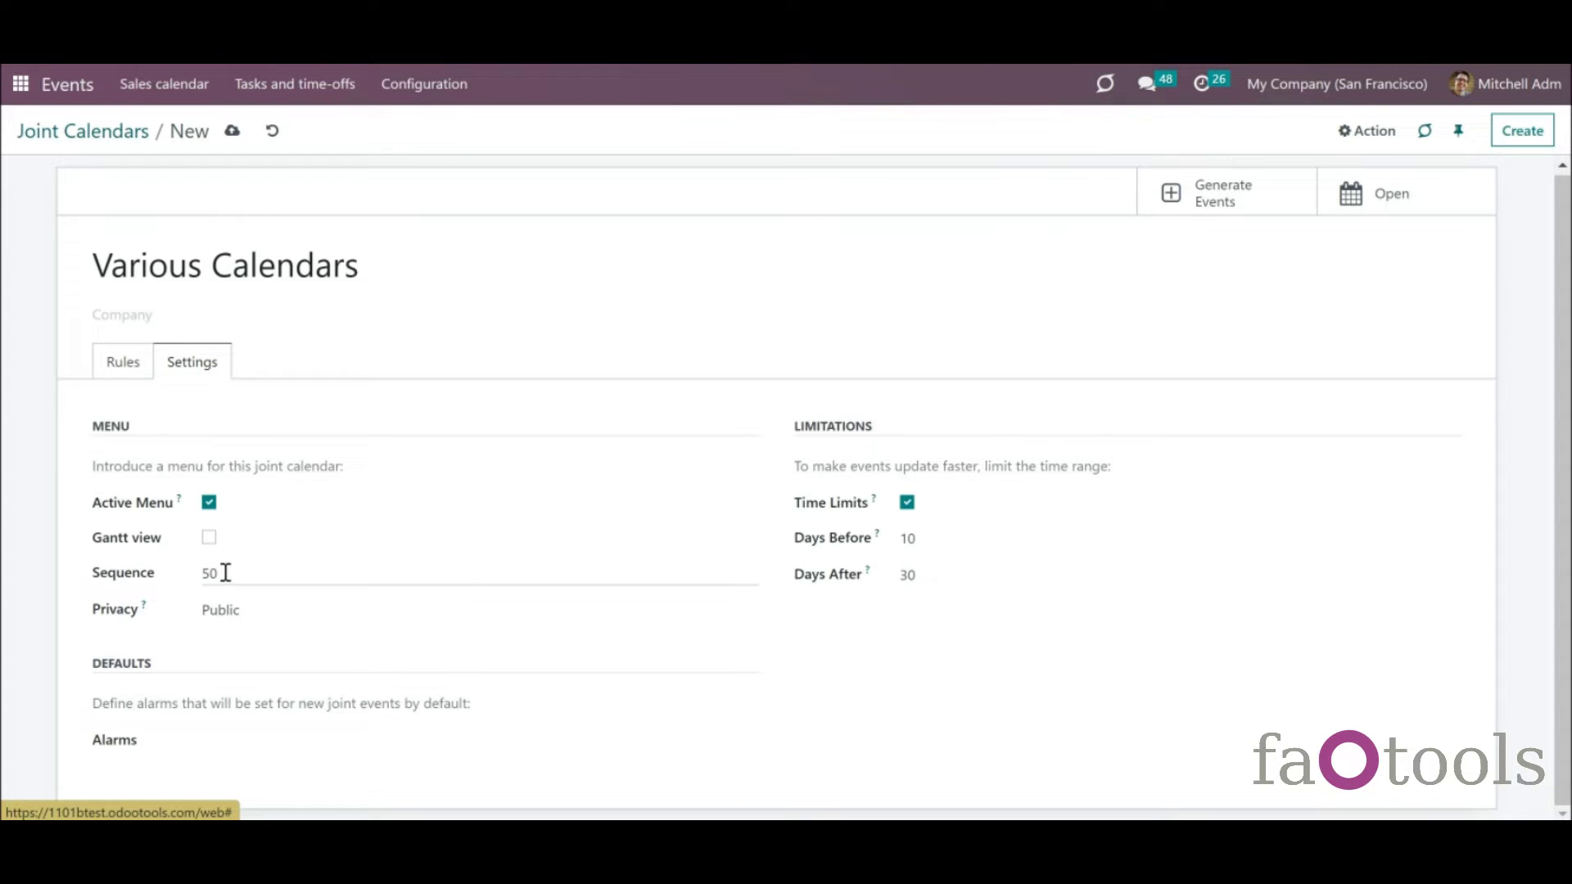
pyautogui.click(172, 573)
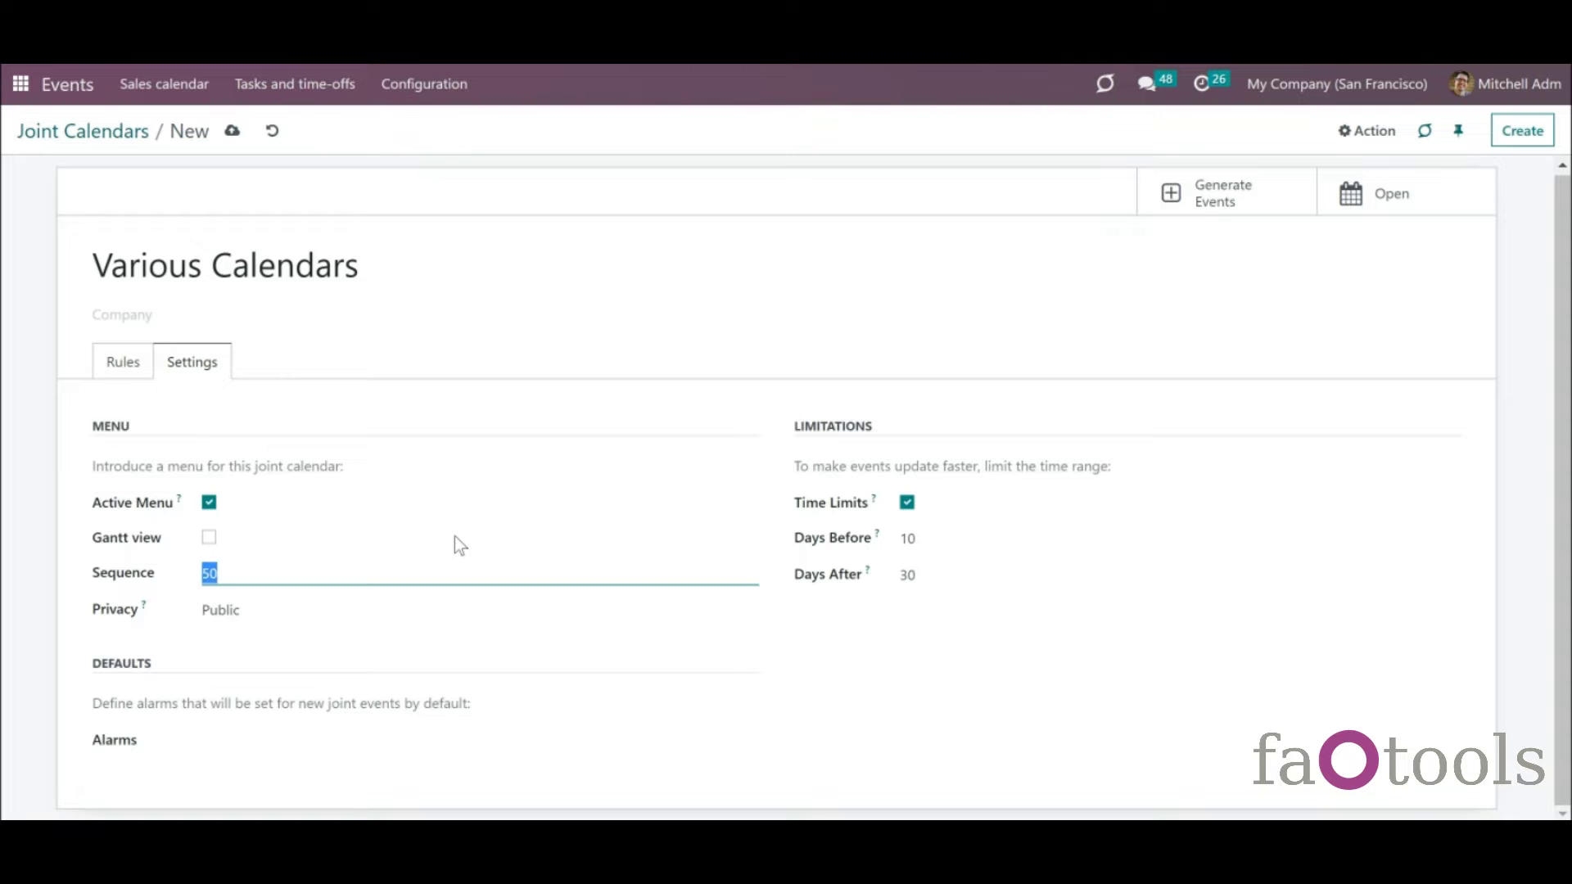
pyautogui.write('10')
pyautogui.click(410, 611)
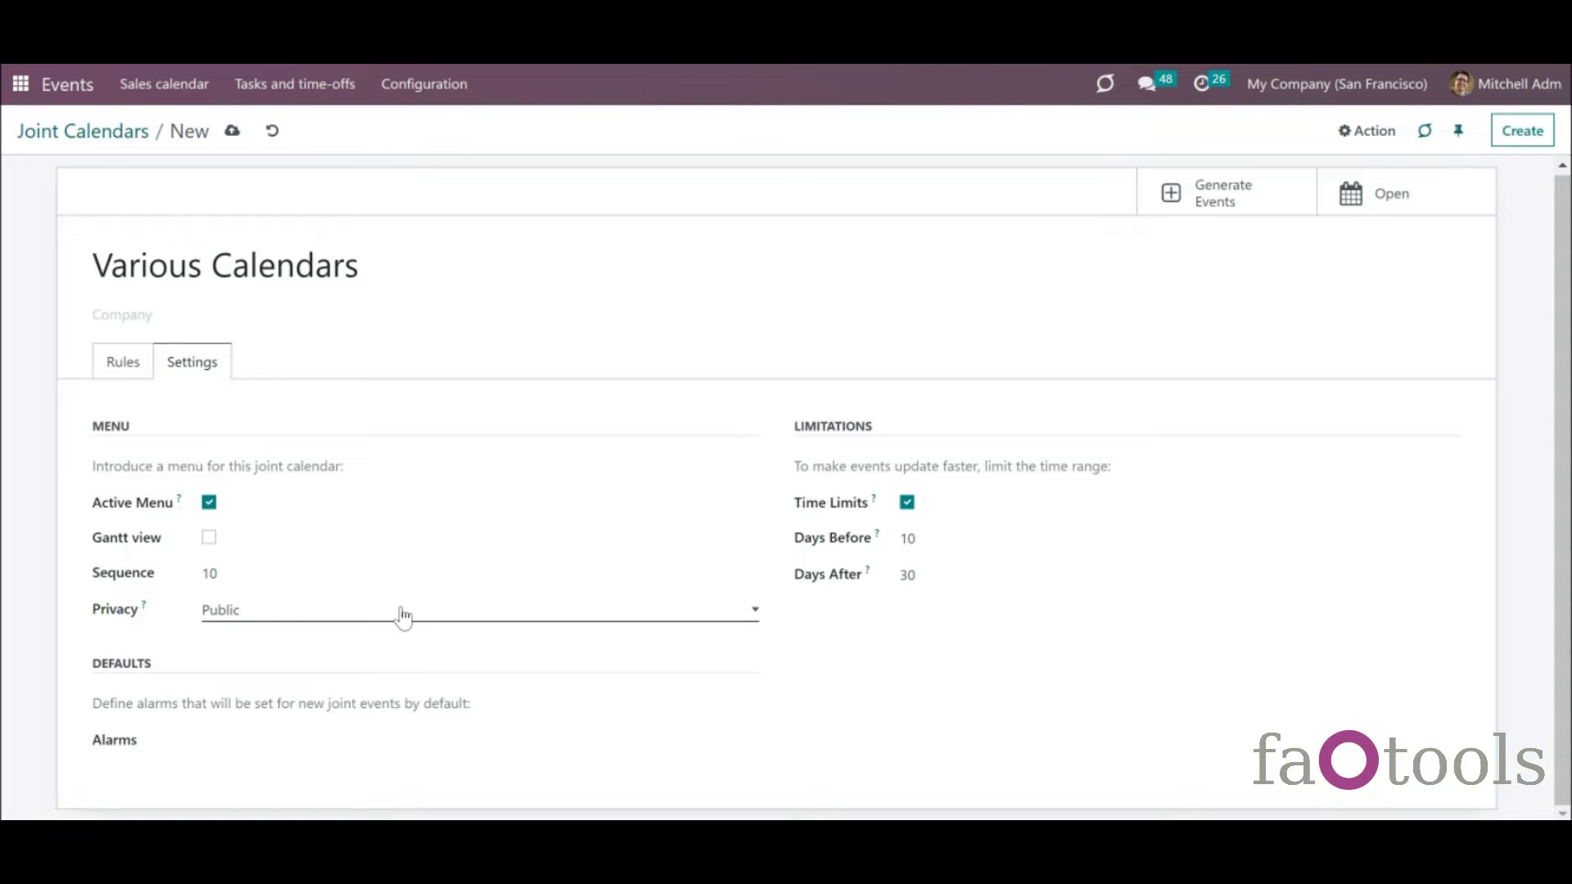
pyautogui.click(402, 616)
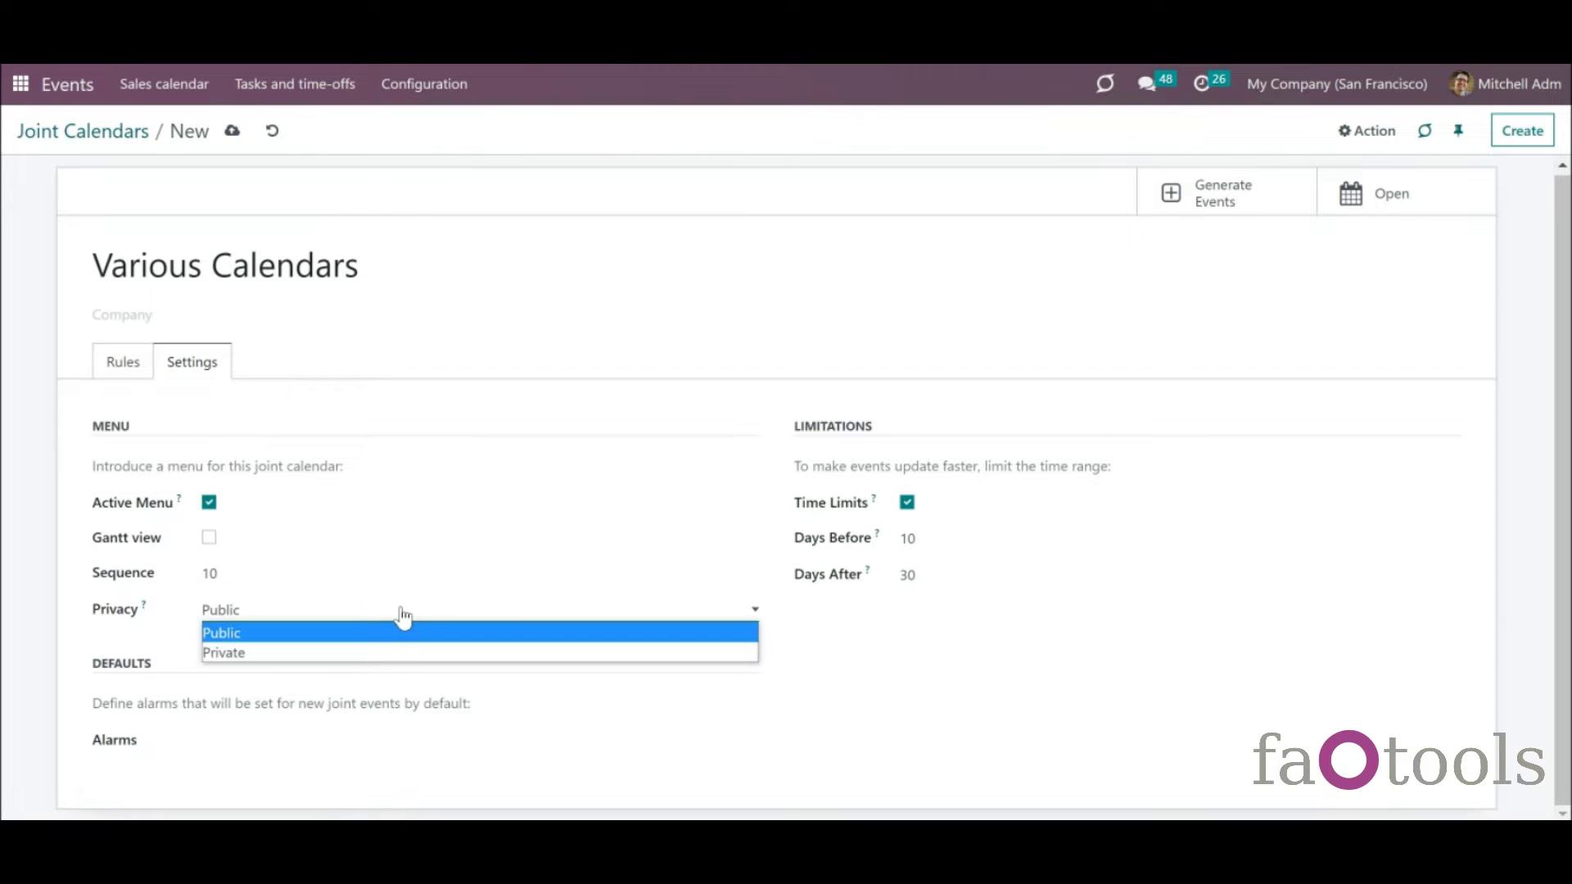
pyautogui.click(396, 653)
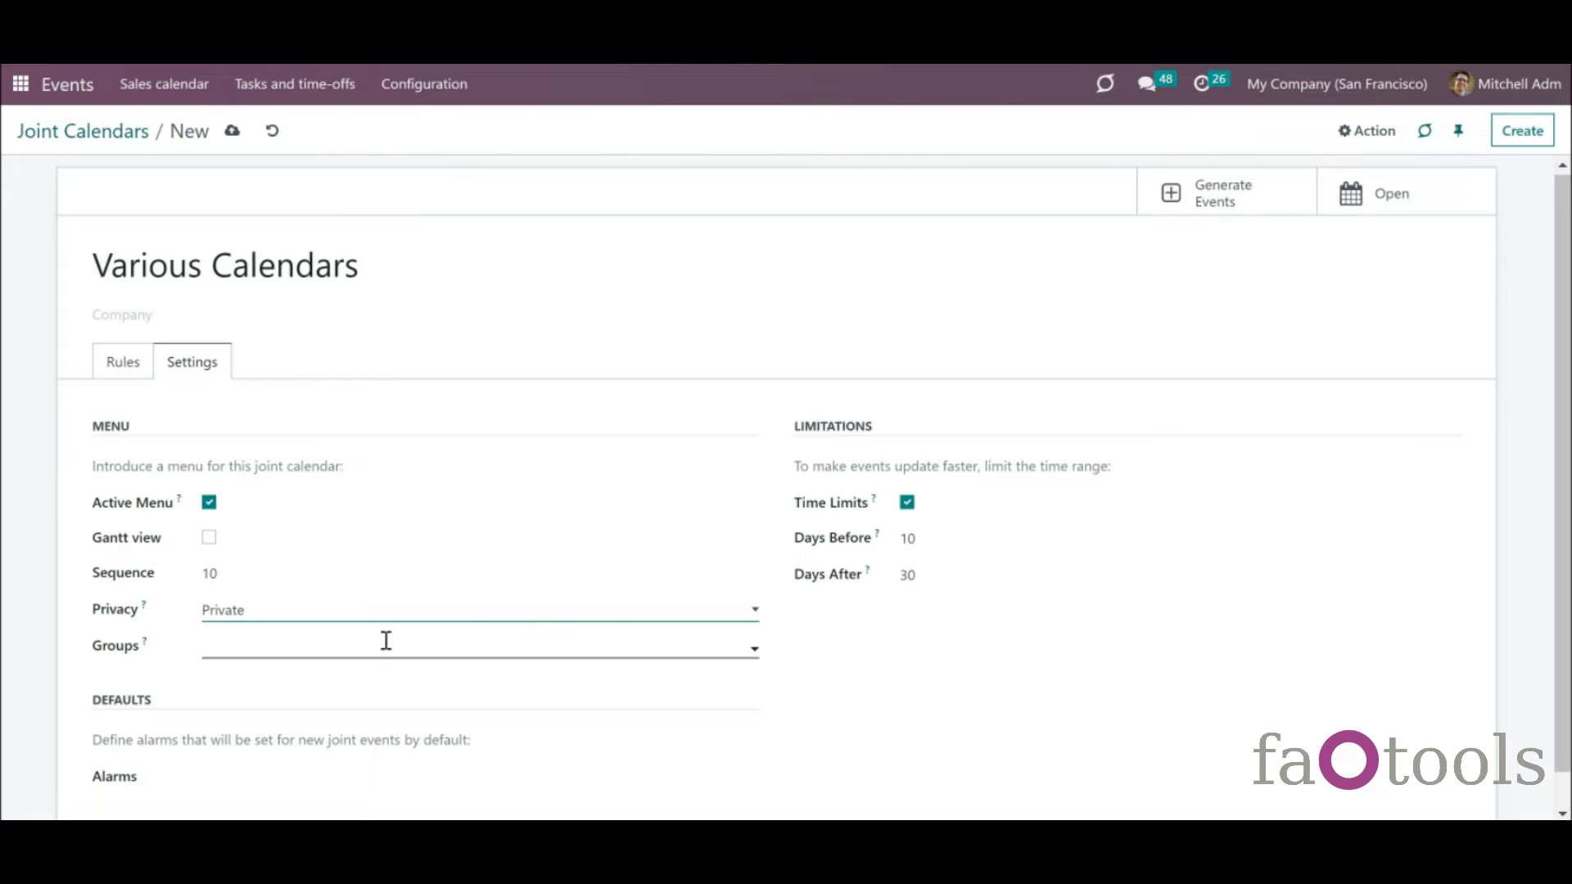
# - Add Administration / Access Rights plus Inventory, Project, Purchase and Sales Administrator groups; switch Time Limits off
pyautogui.click(385, 640)
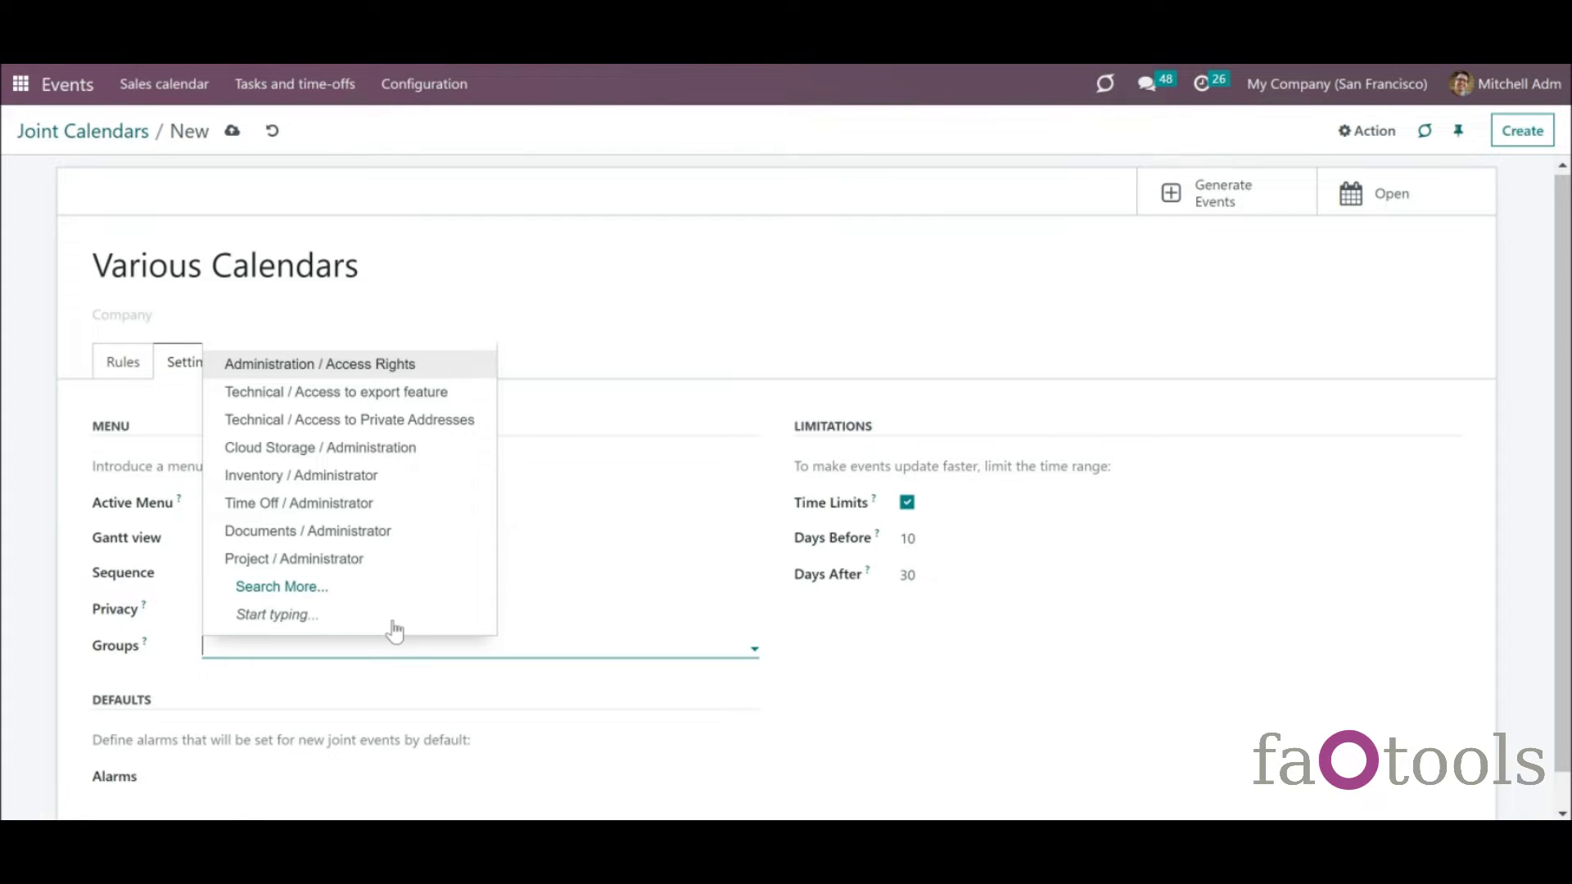
pyautogui.click(302, 365)
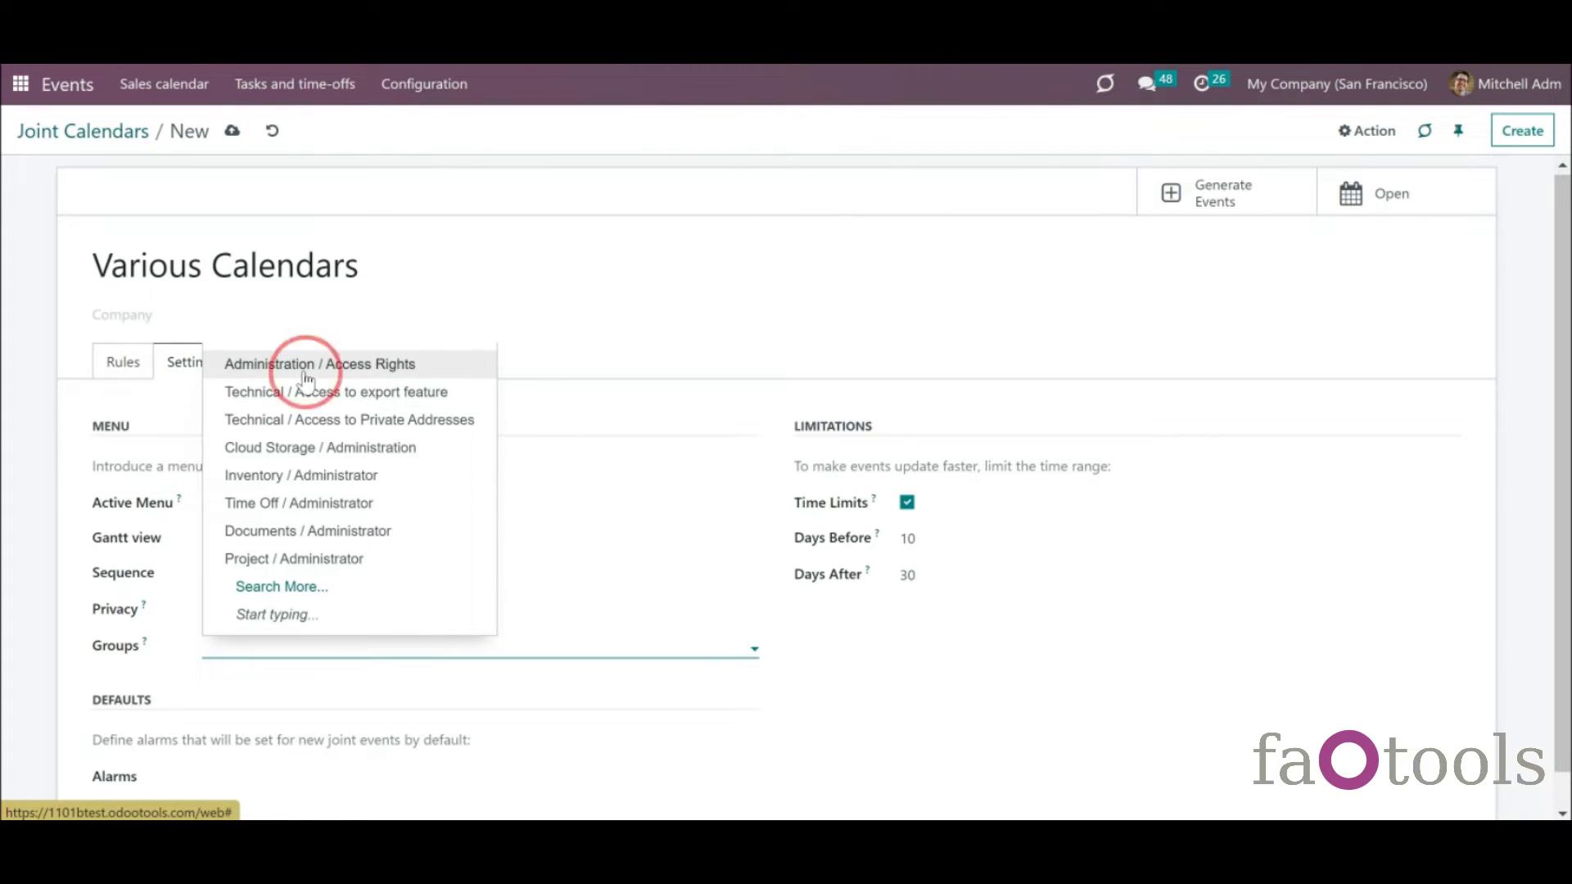
pyautogui.click(466, 653)
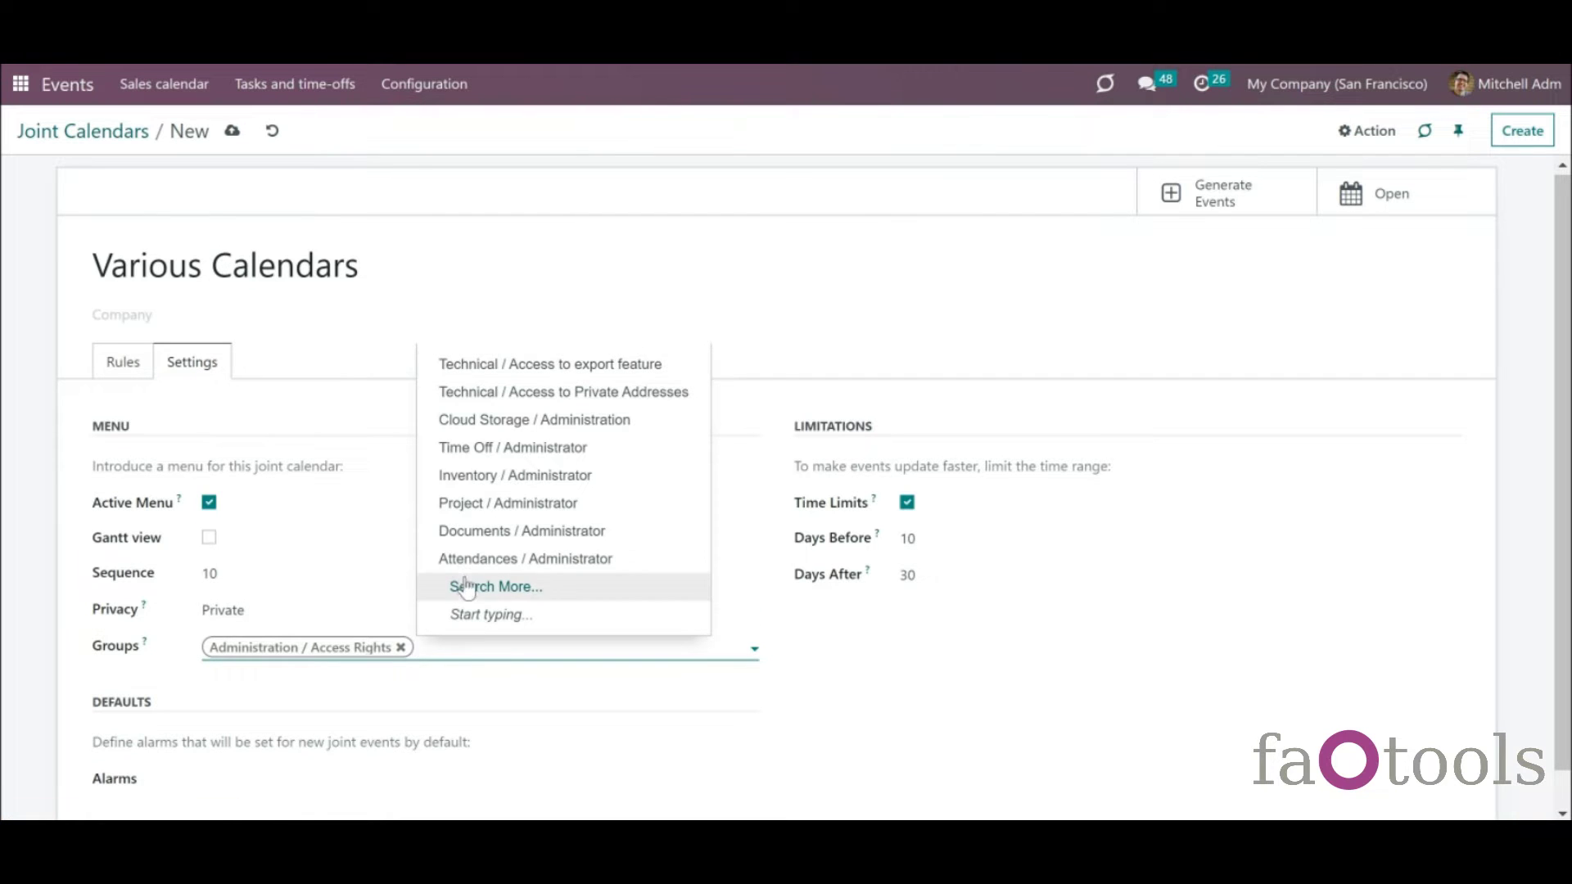
pyautogui.click(481, 486)
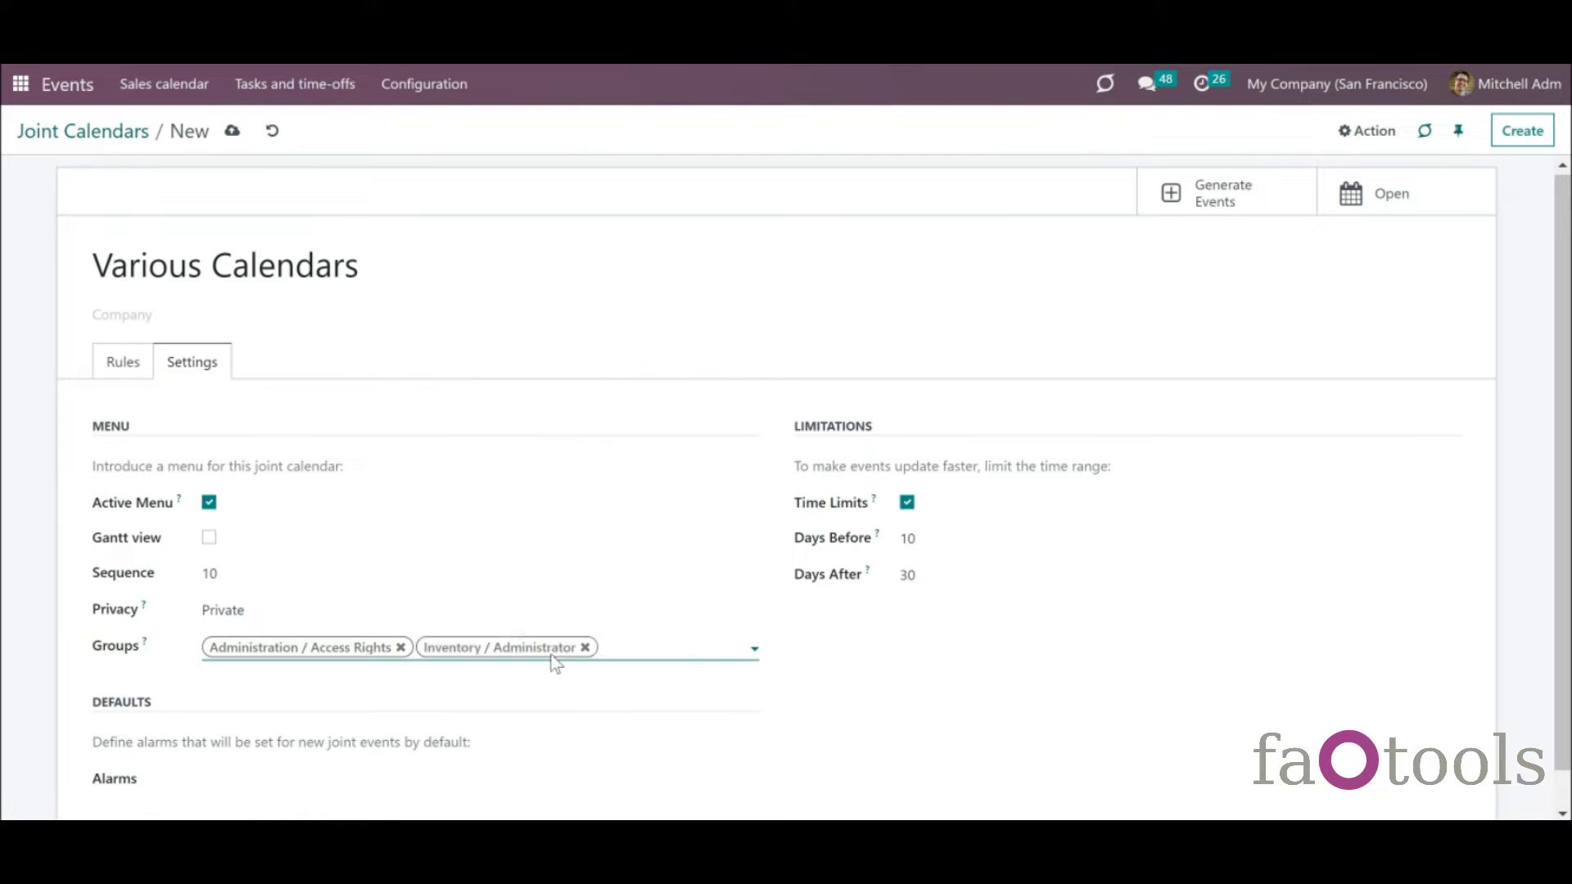
pyautogui.click(643, 648)
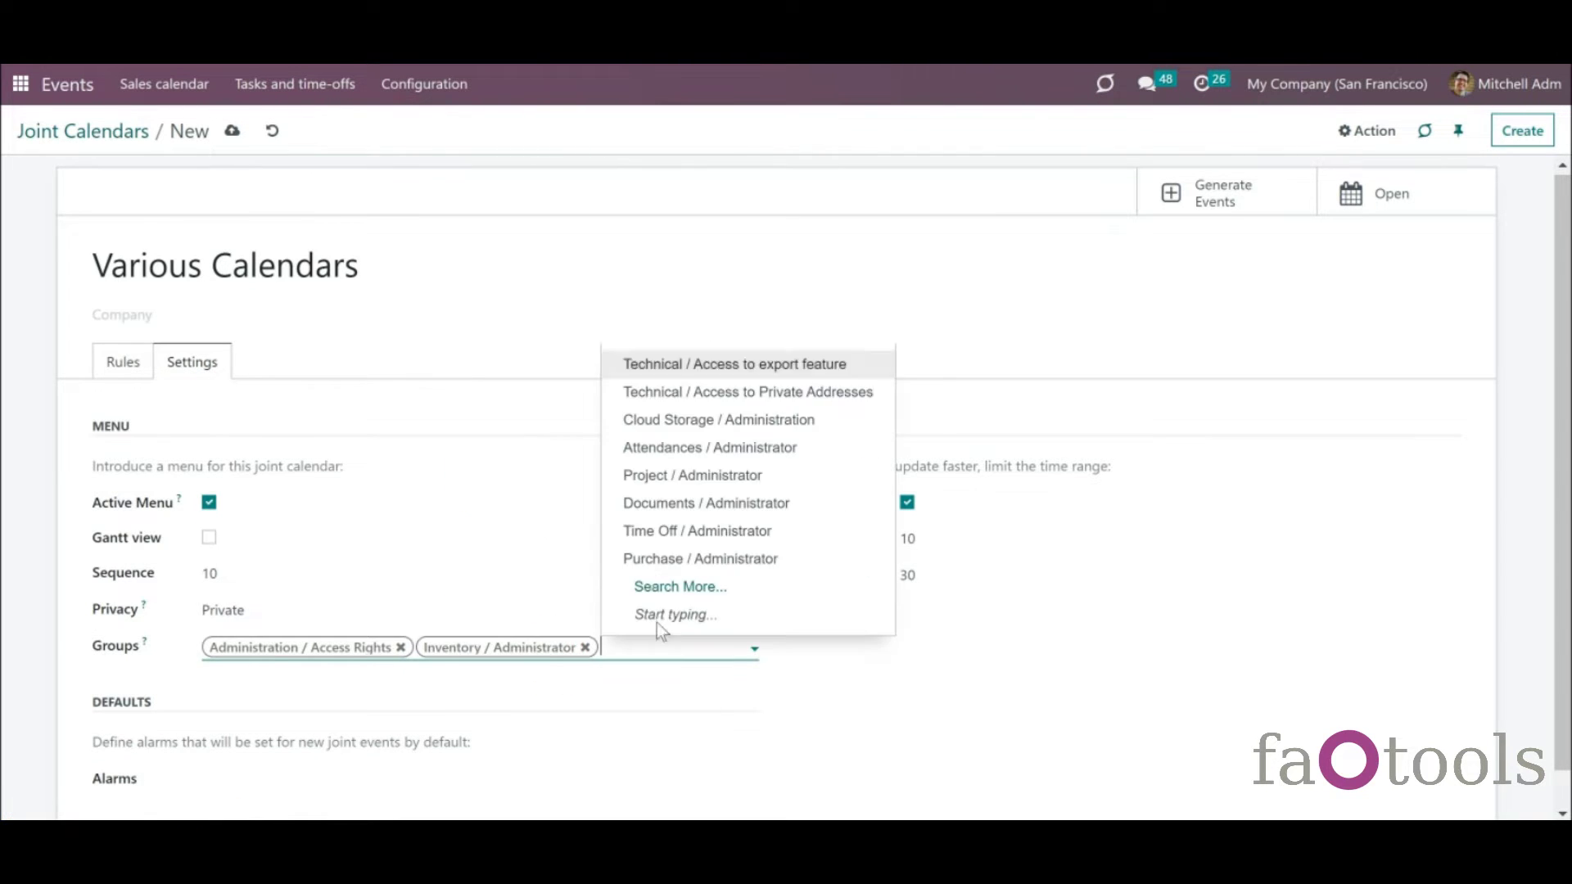
pyautogui.click(665, 476)
pyautogui.click(642, 674)
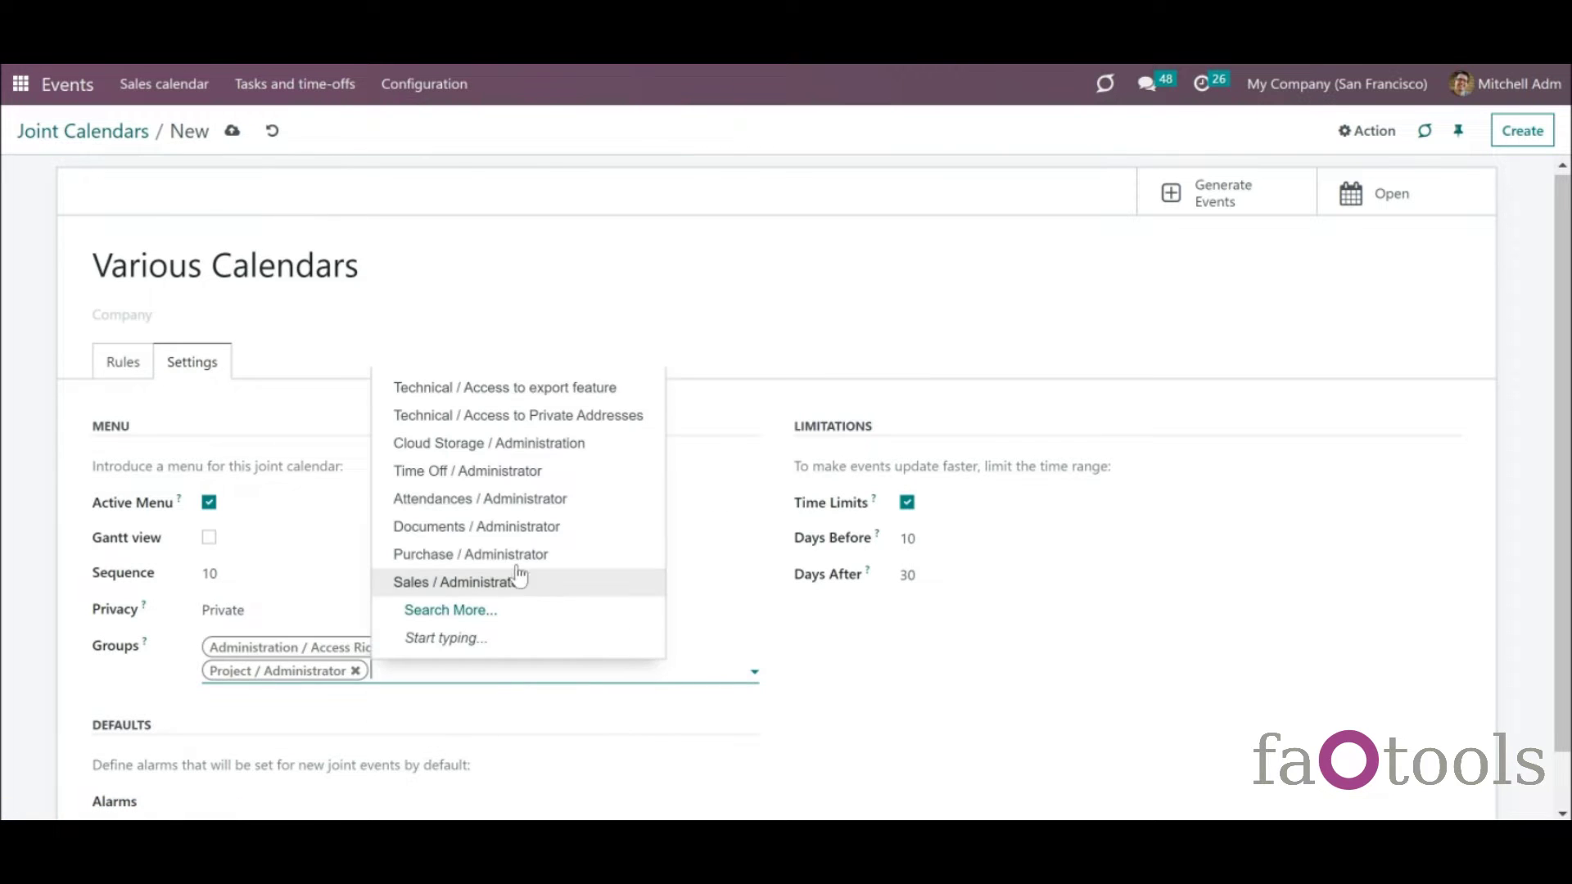
pyautogui.click(515, 557)
pyautogui.click(604, 669)
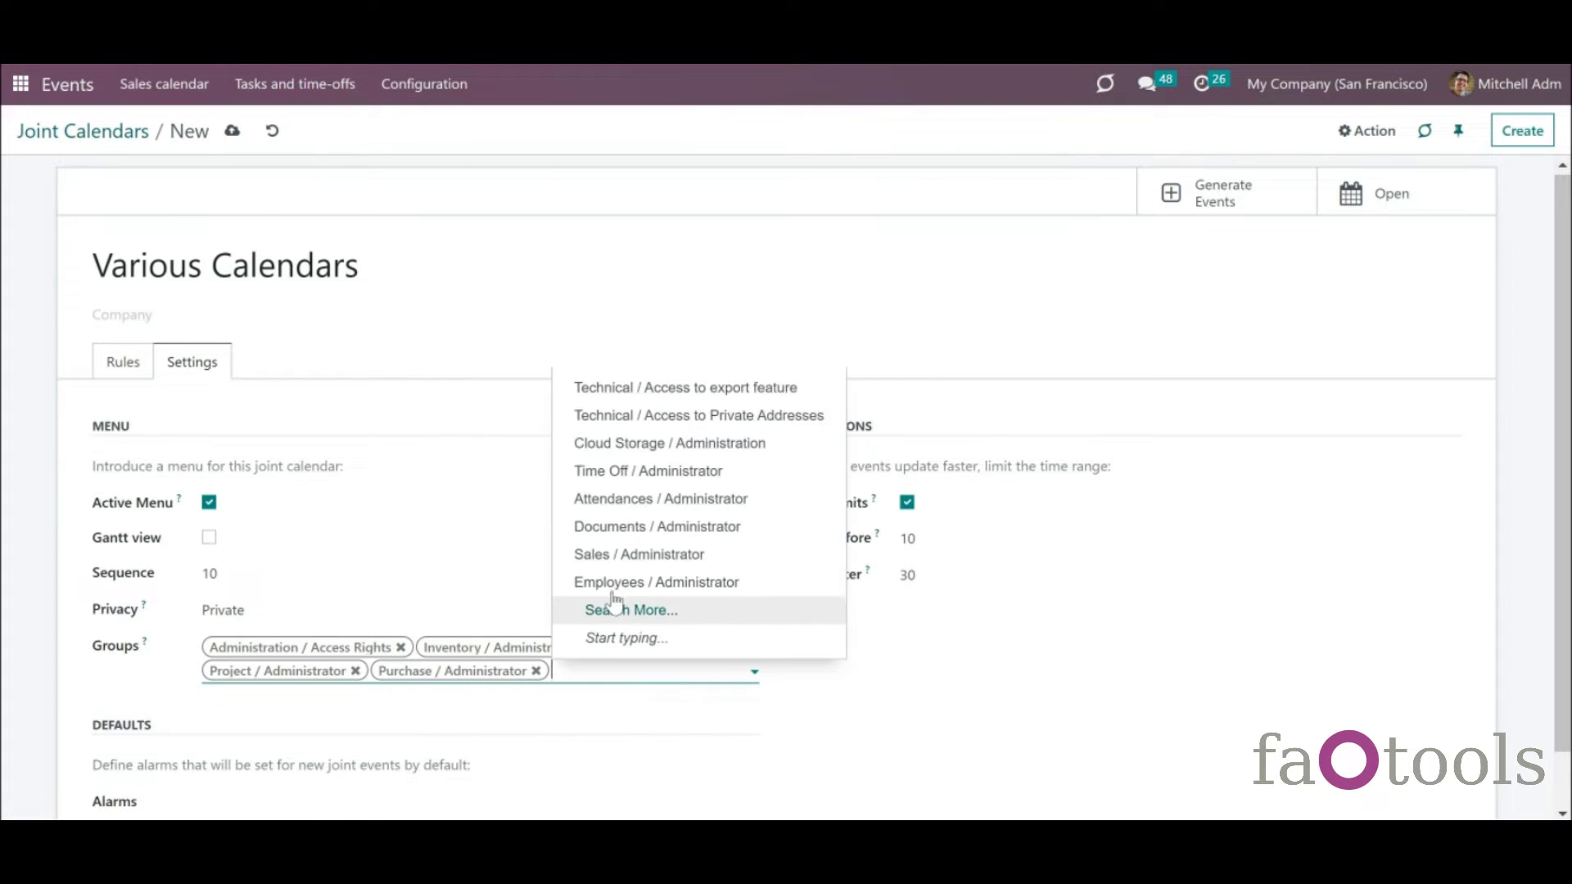
pyautogui.click(618, 554)
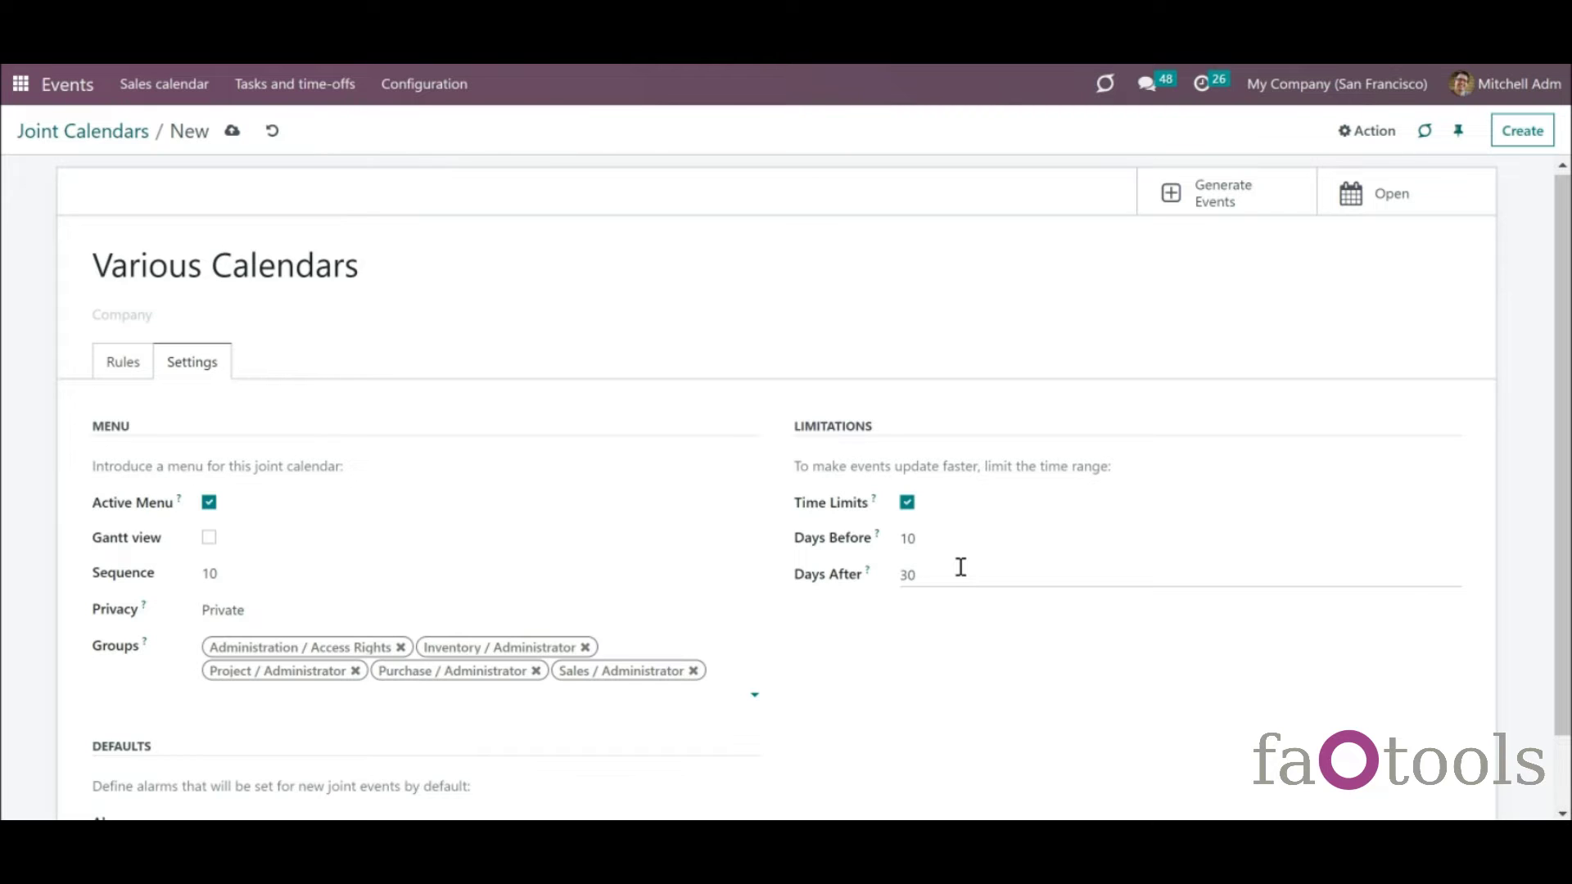
pyautogui.click(909, 505)
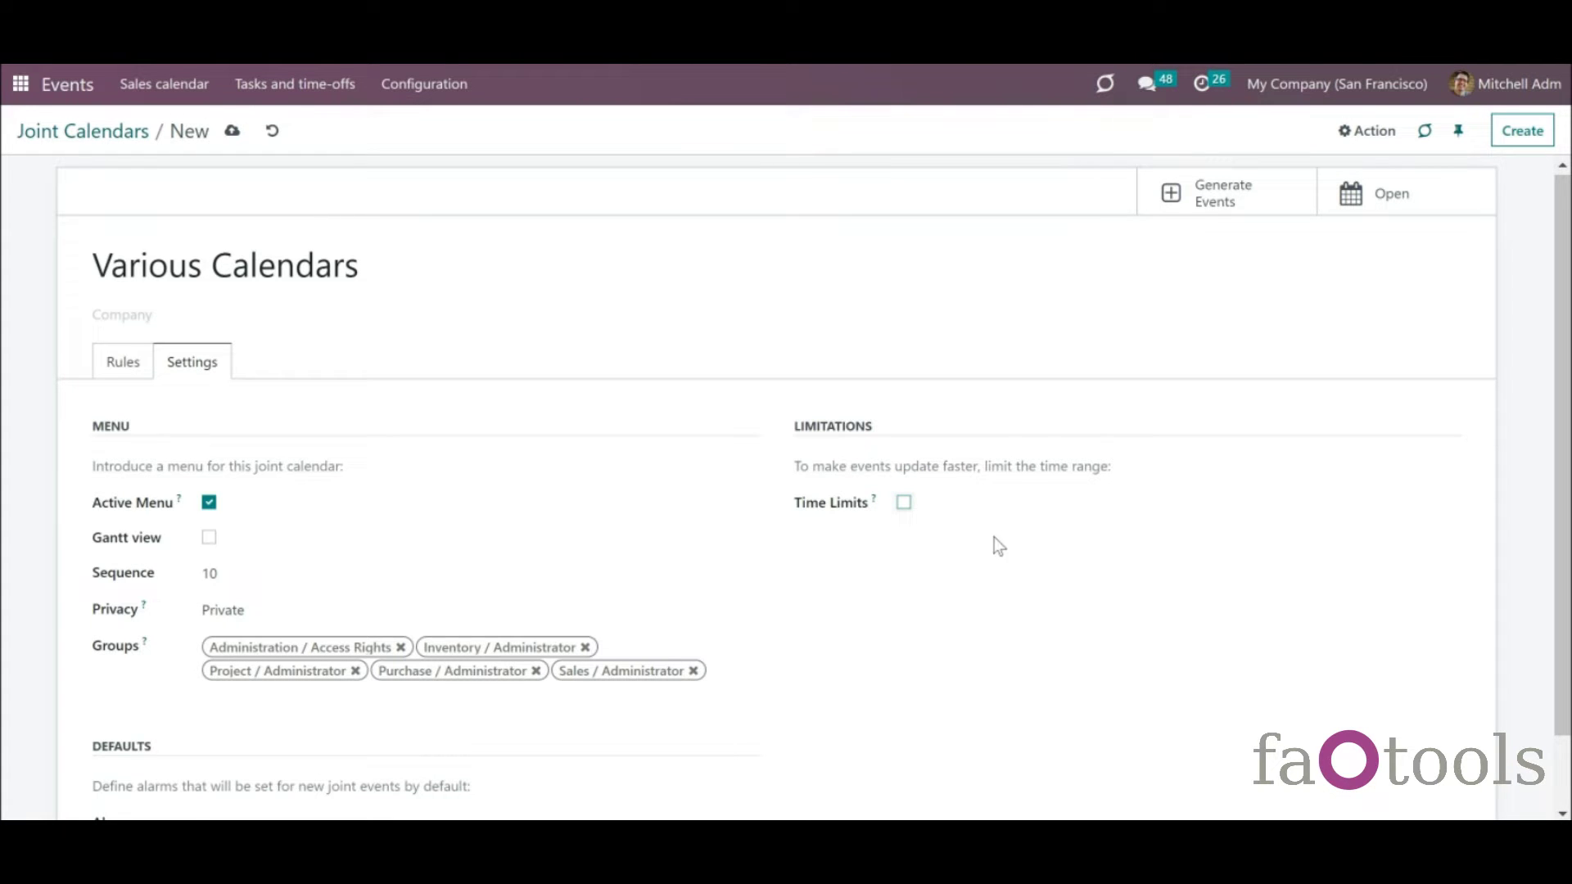
# - Turn Time Limits back on and add 'Notification - 1 Days' and 'Notification - 30 Minutes' alarms
pyautogui.click(904, 501)
pyautogui.scroll(-2, 325, 733)
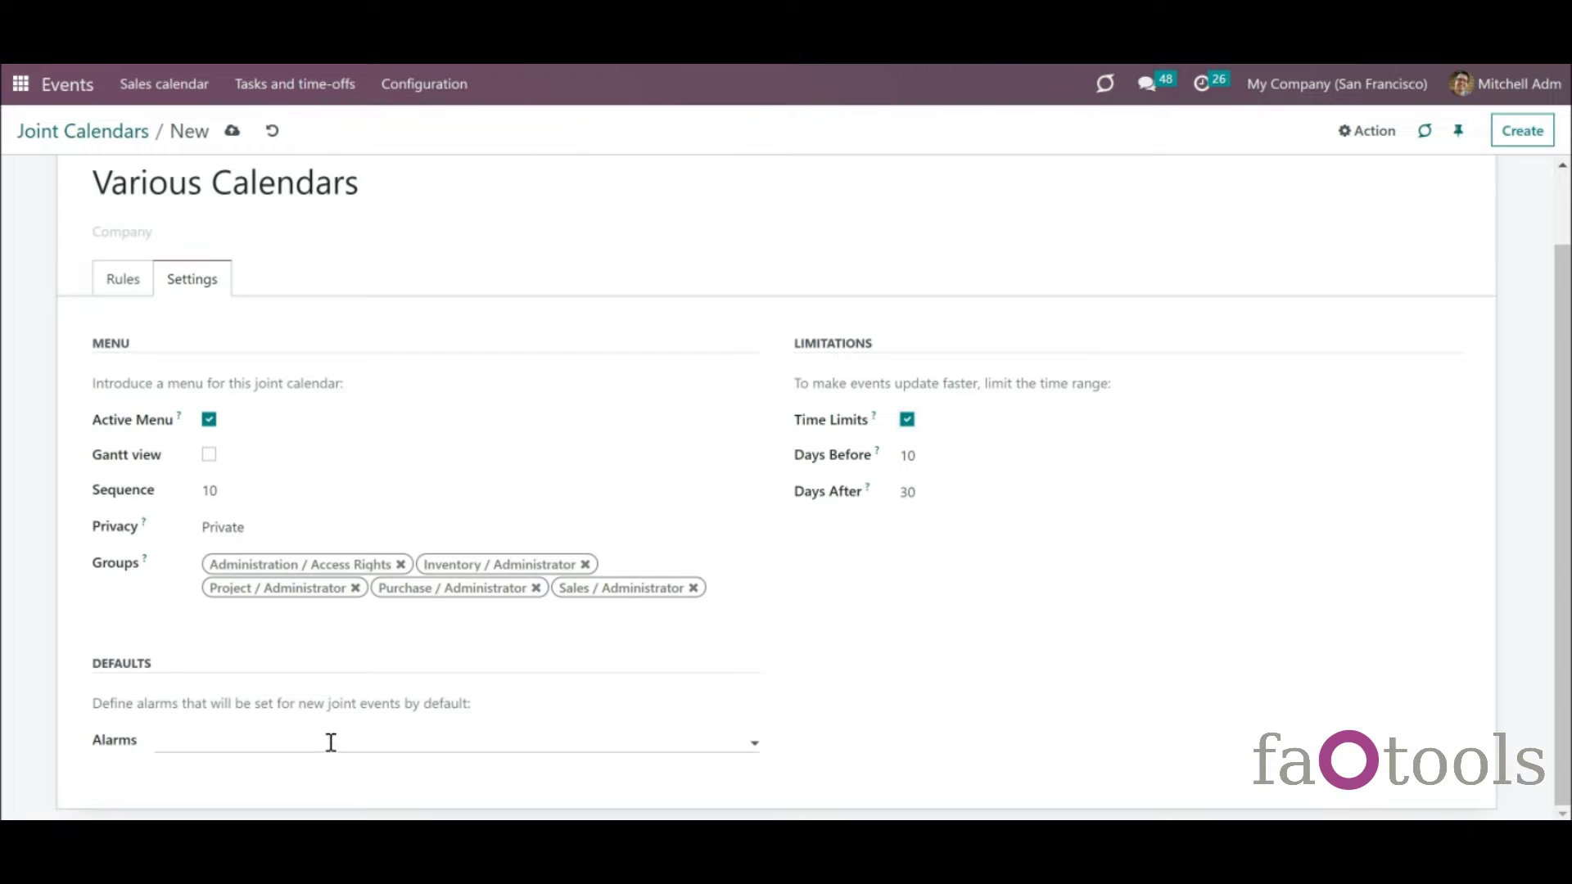
pyautogui.click(331, 741)
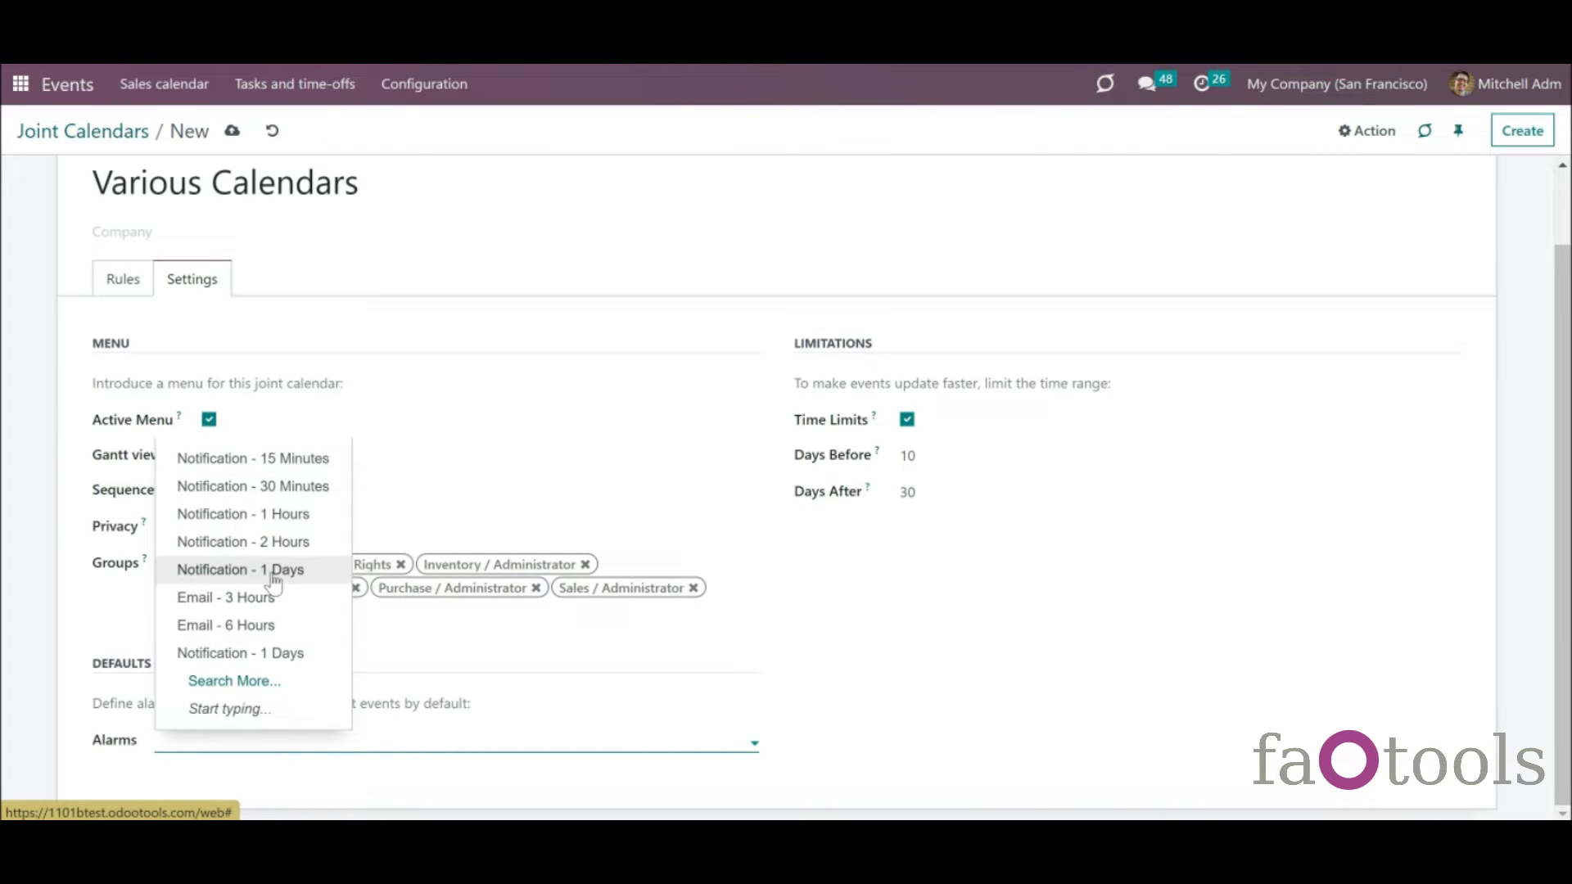
pyautogui.click(274, 575)
pyautogui.click(379, 741)
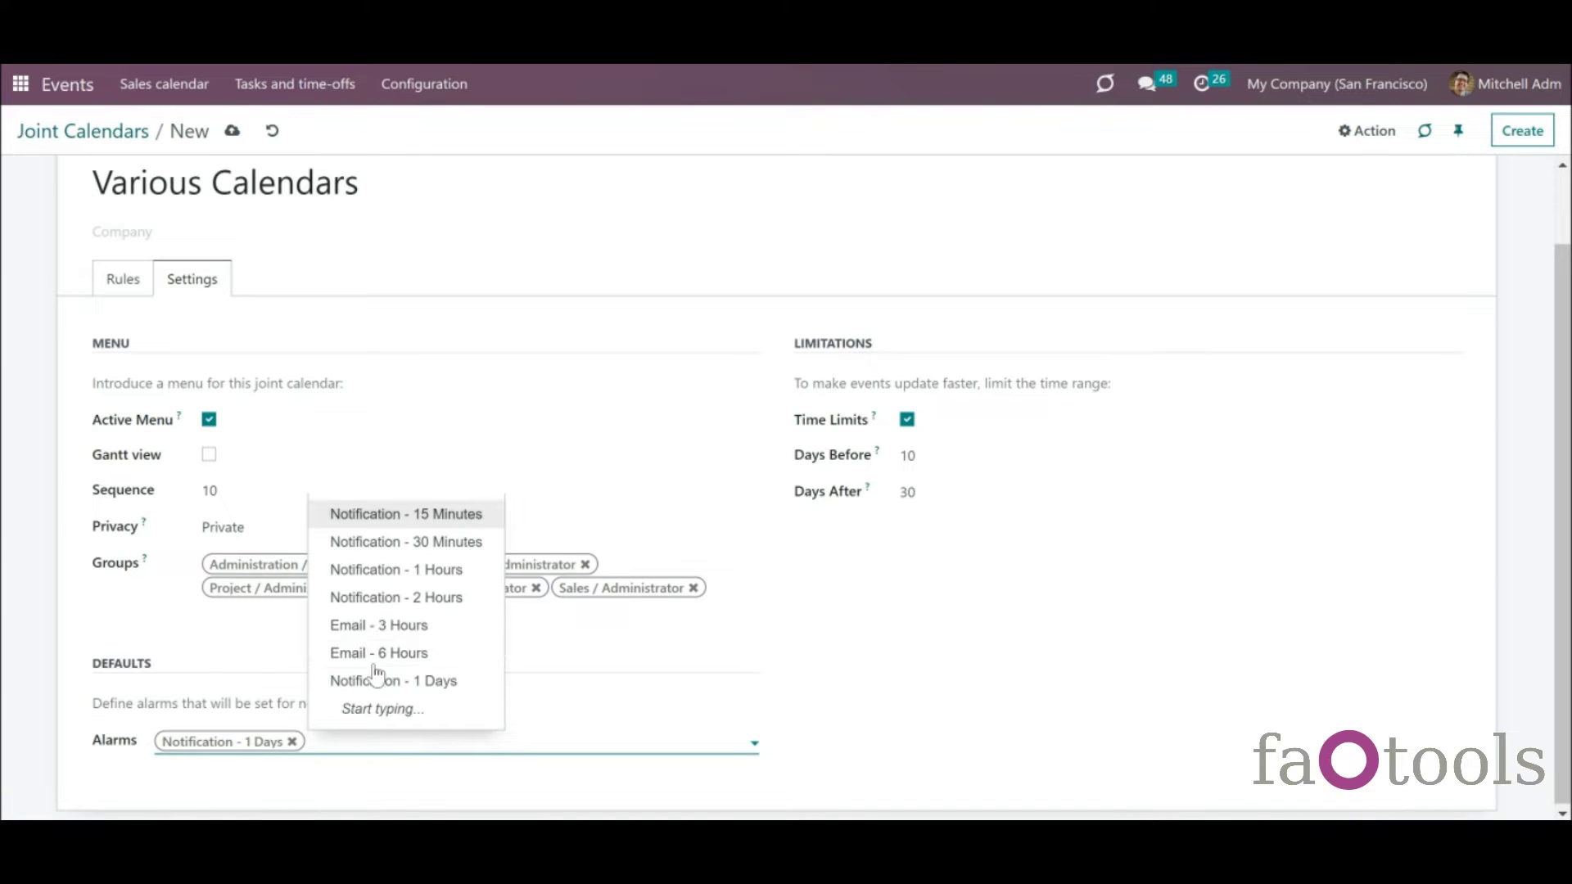
pyautogui.click(387, 545)
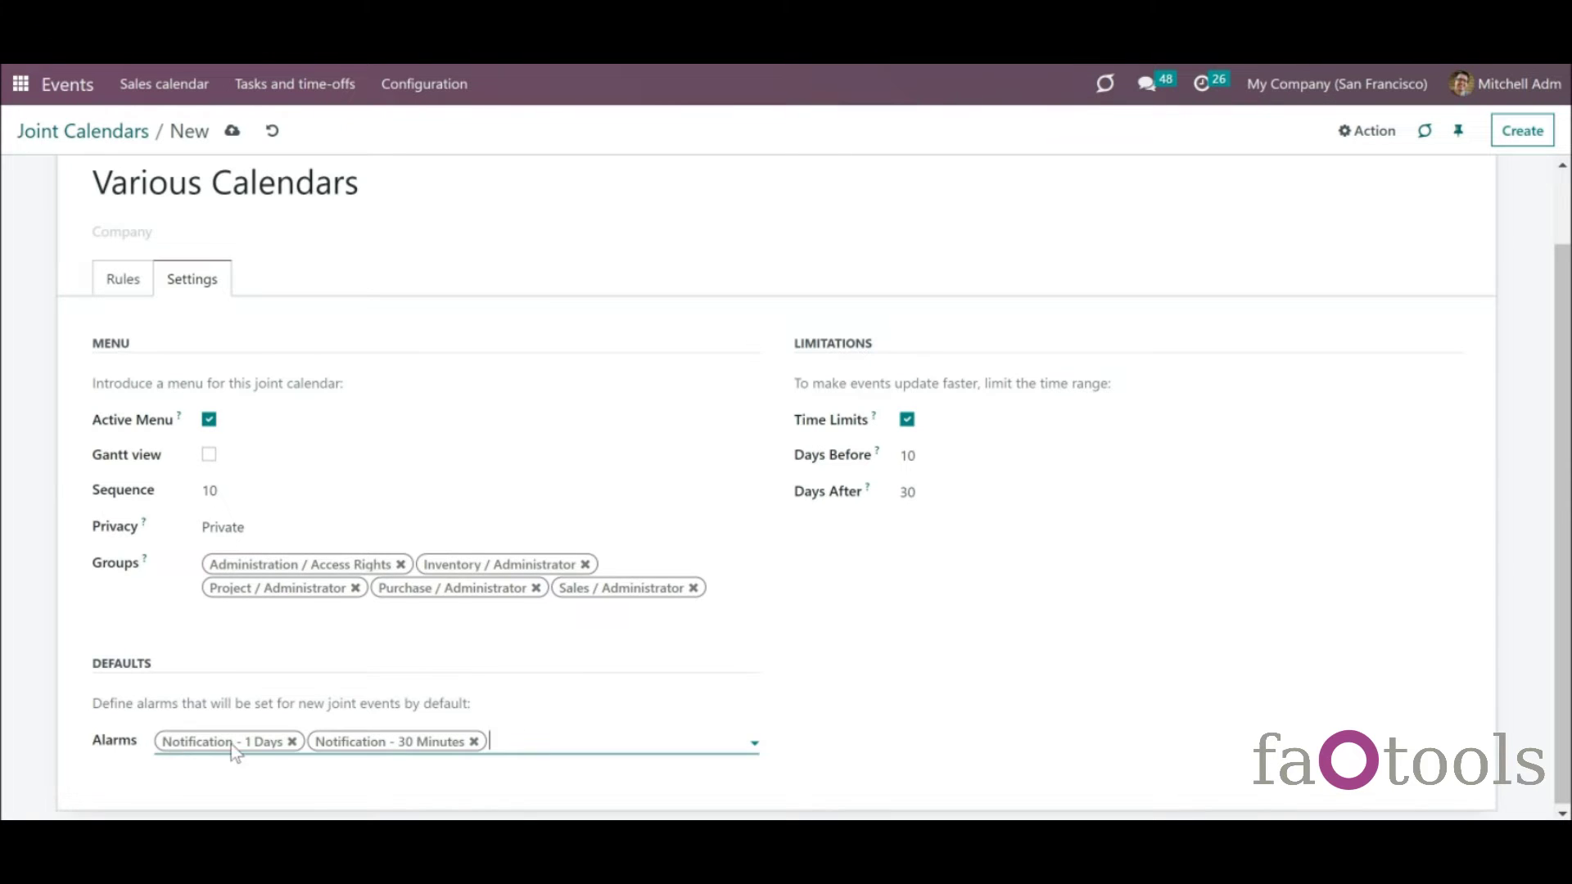
pyautogui.click(532, 741)
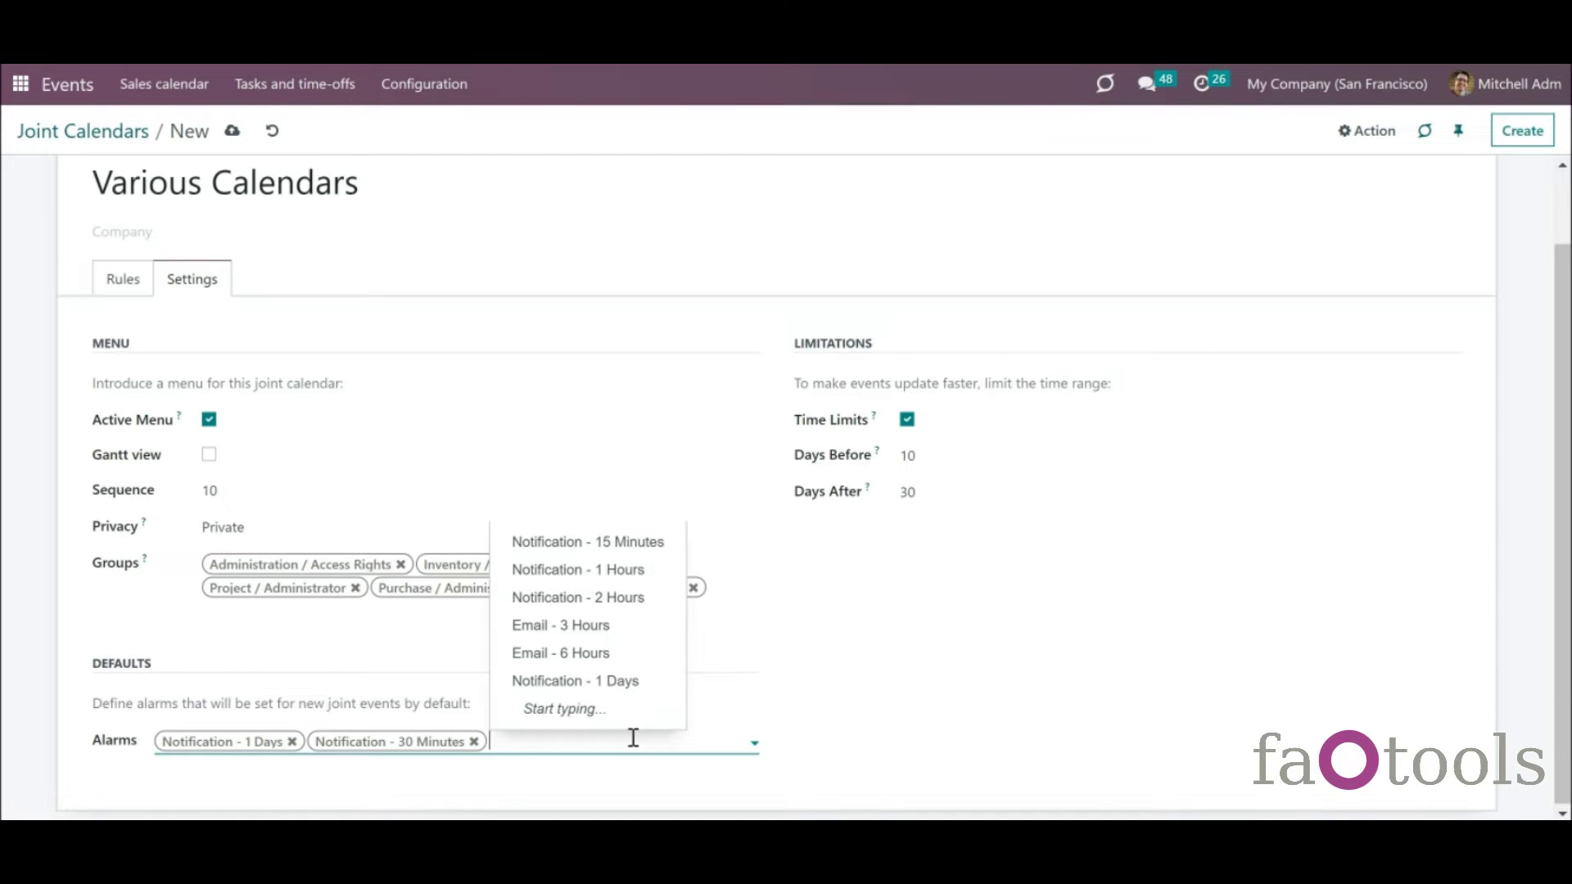
pyautogui.write('New')
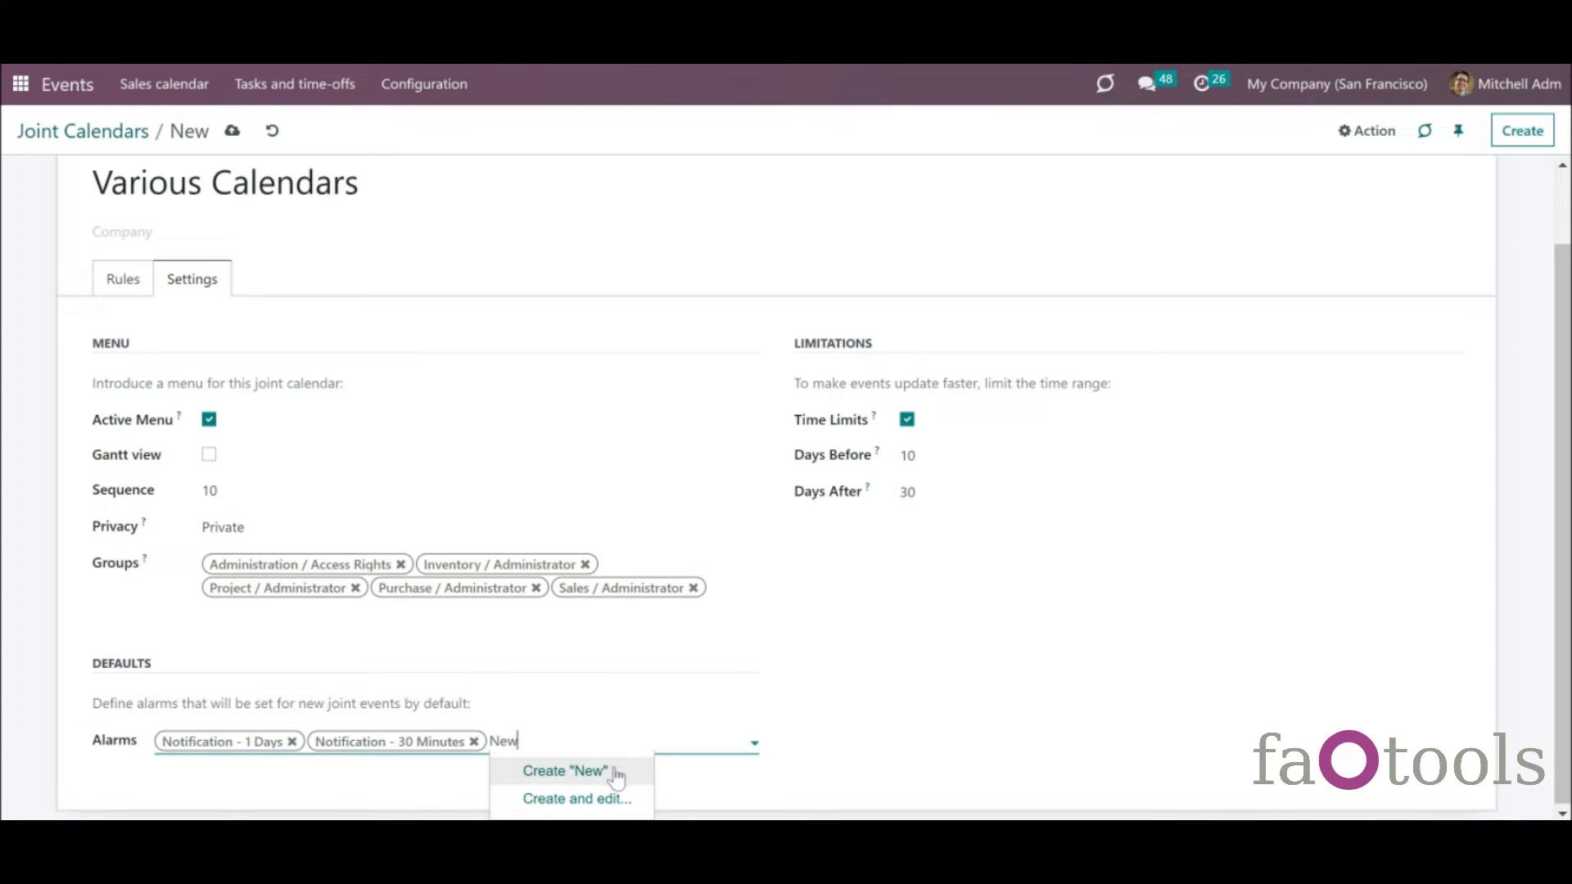
# - Create an Email alarm 1 hour before using the Calendar: Reminder template, then save the calendar
pyautogui.click(598, 799)
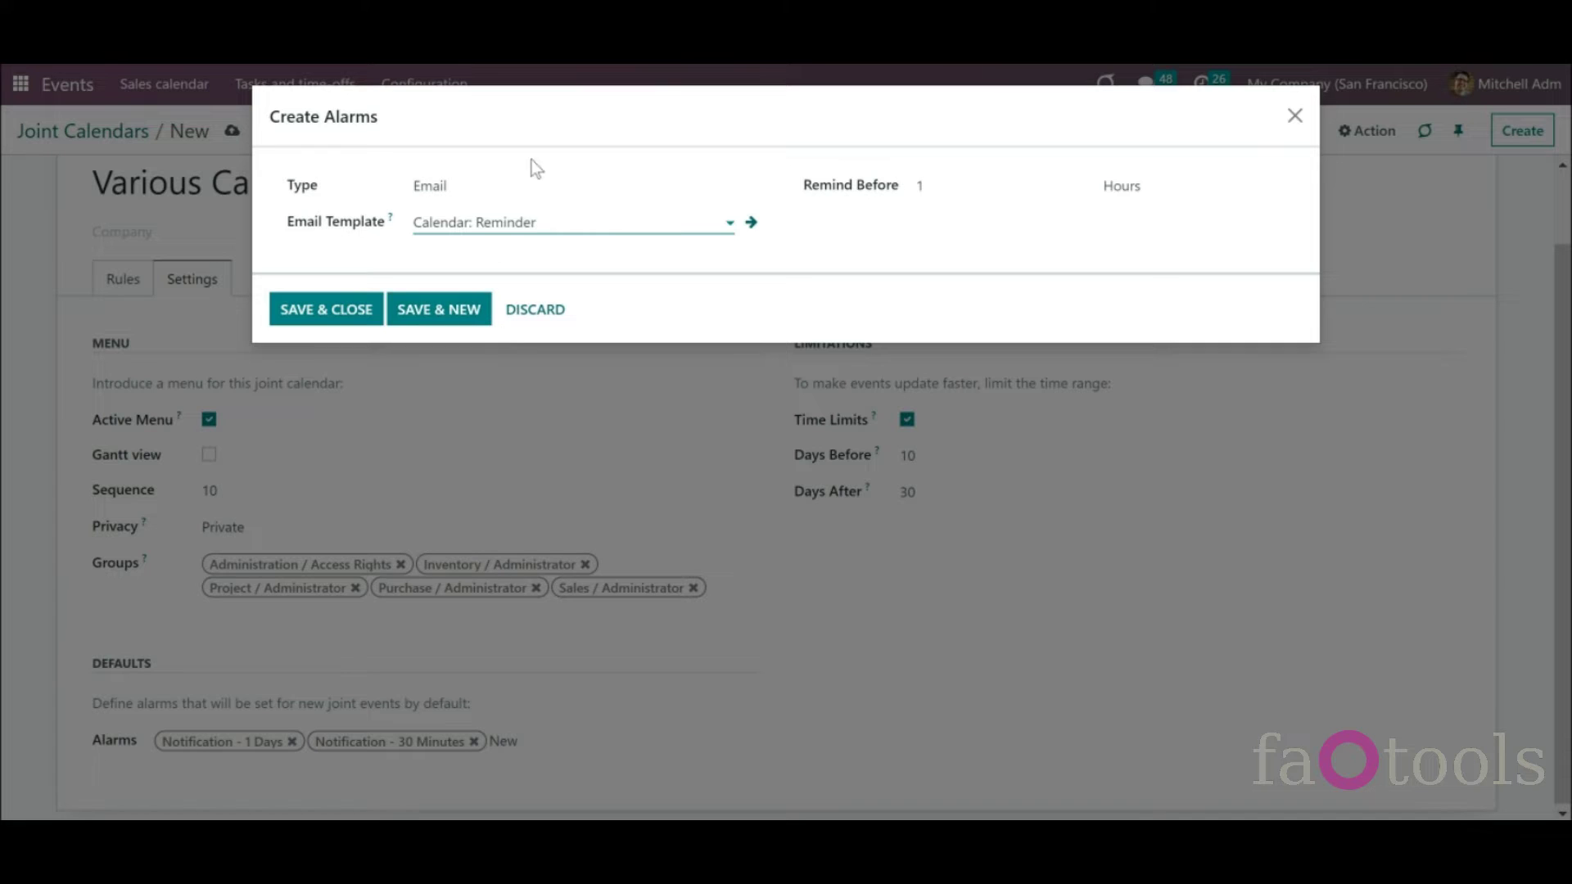
pyautogui.click(528, 185)
pyautogui.click(597, 225)
pyautogui.click(603, 215)
pyautogui.click(993, 188)
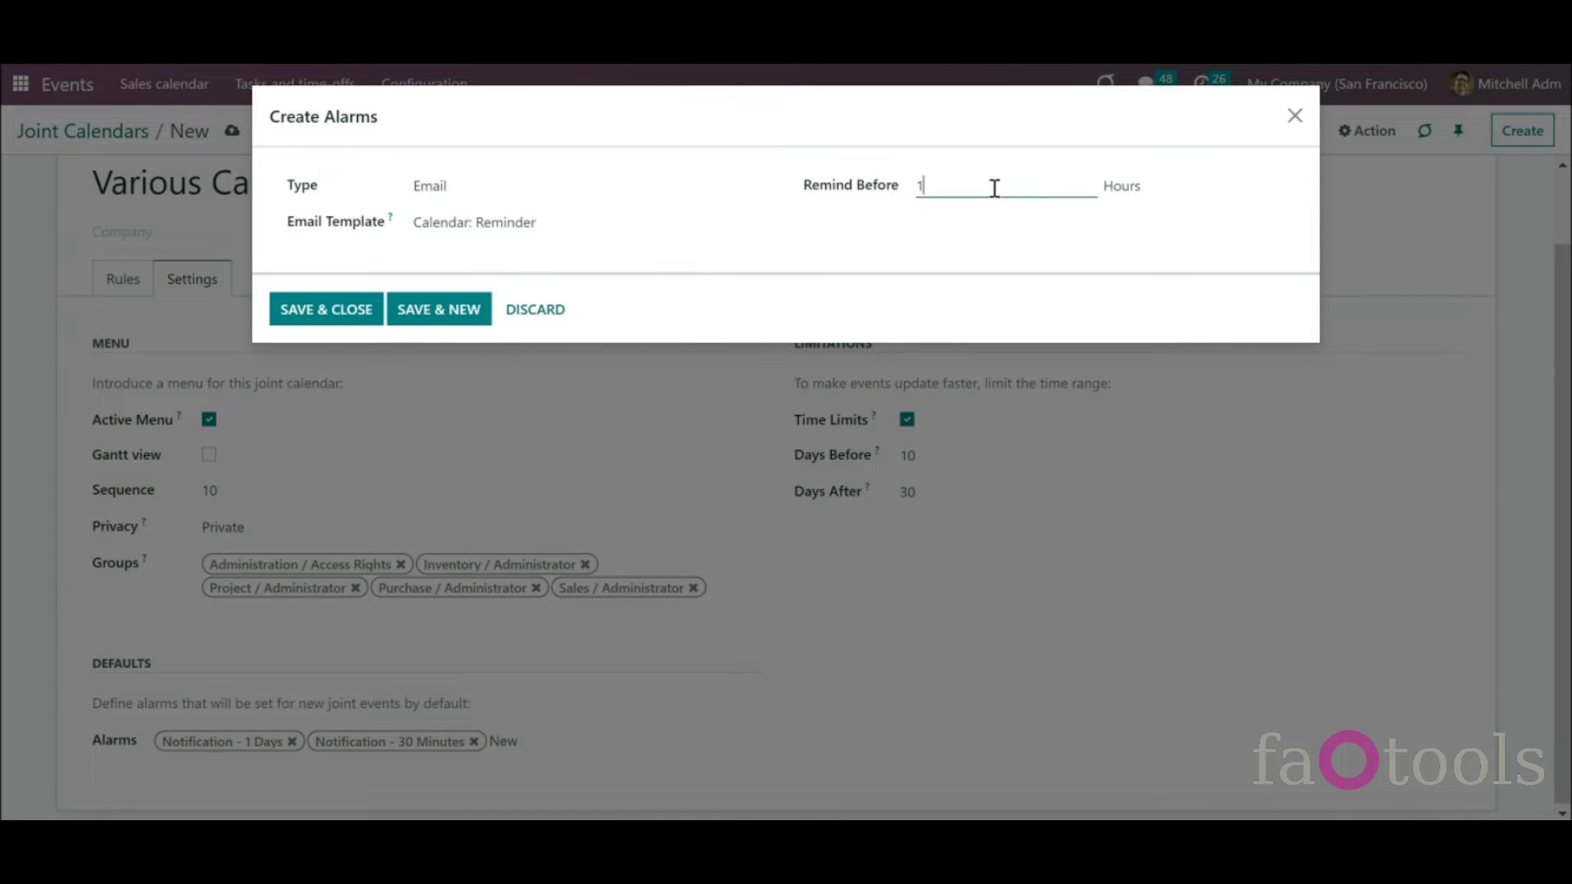
pyautogui.click(1146, 187)
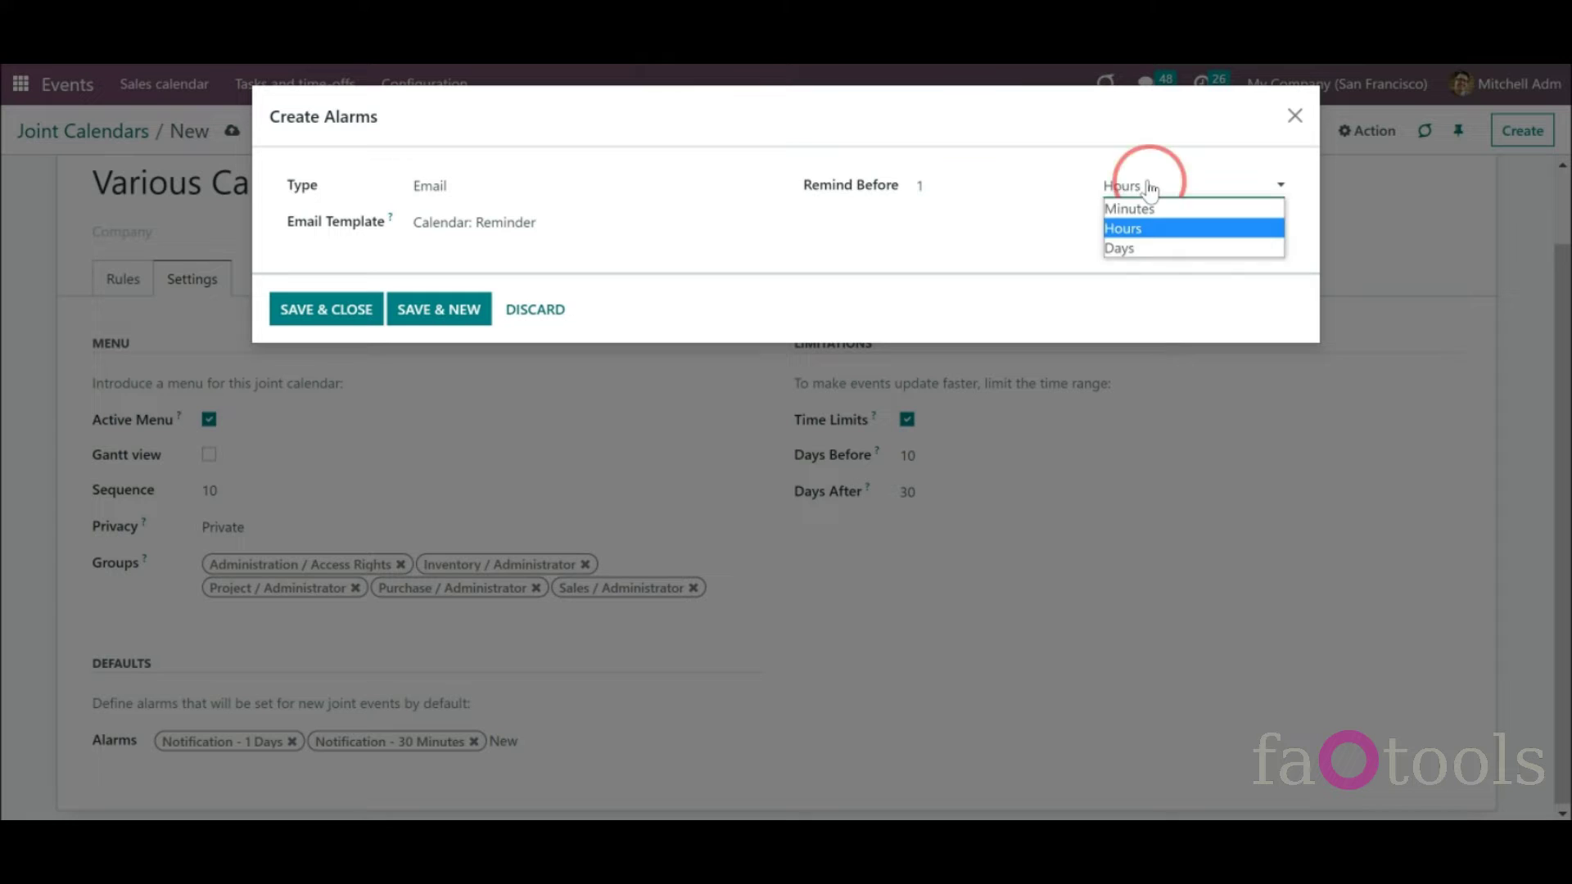
pyautogui.click(1178, 248)
pyautogui.click(317, 309)
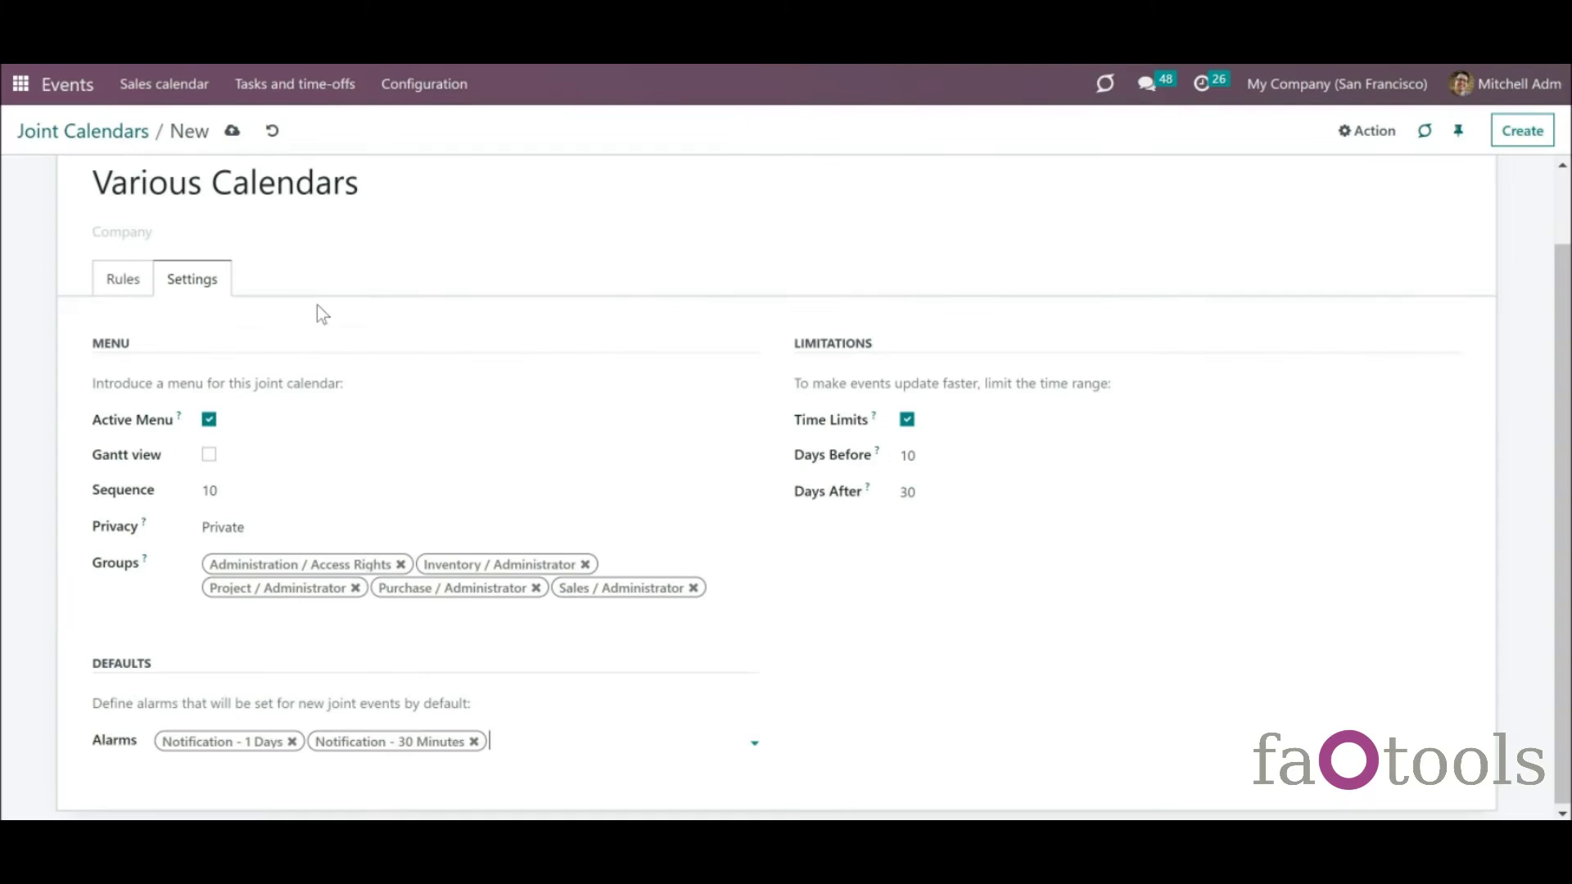
pyautogui.click(232, 130)
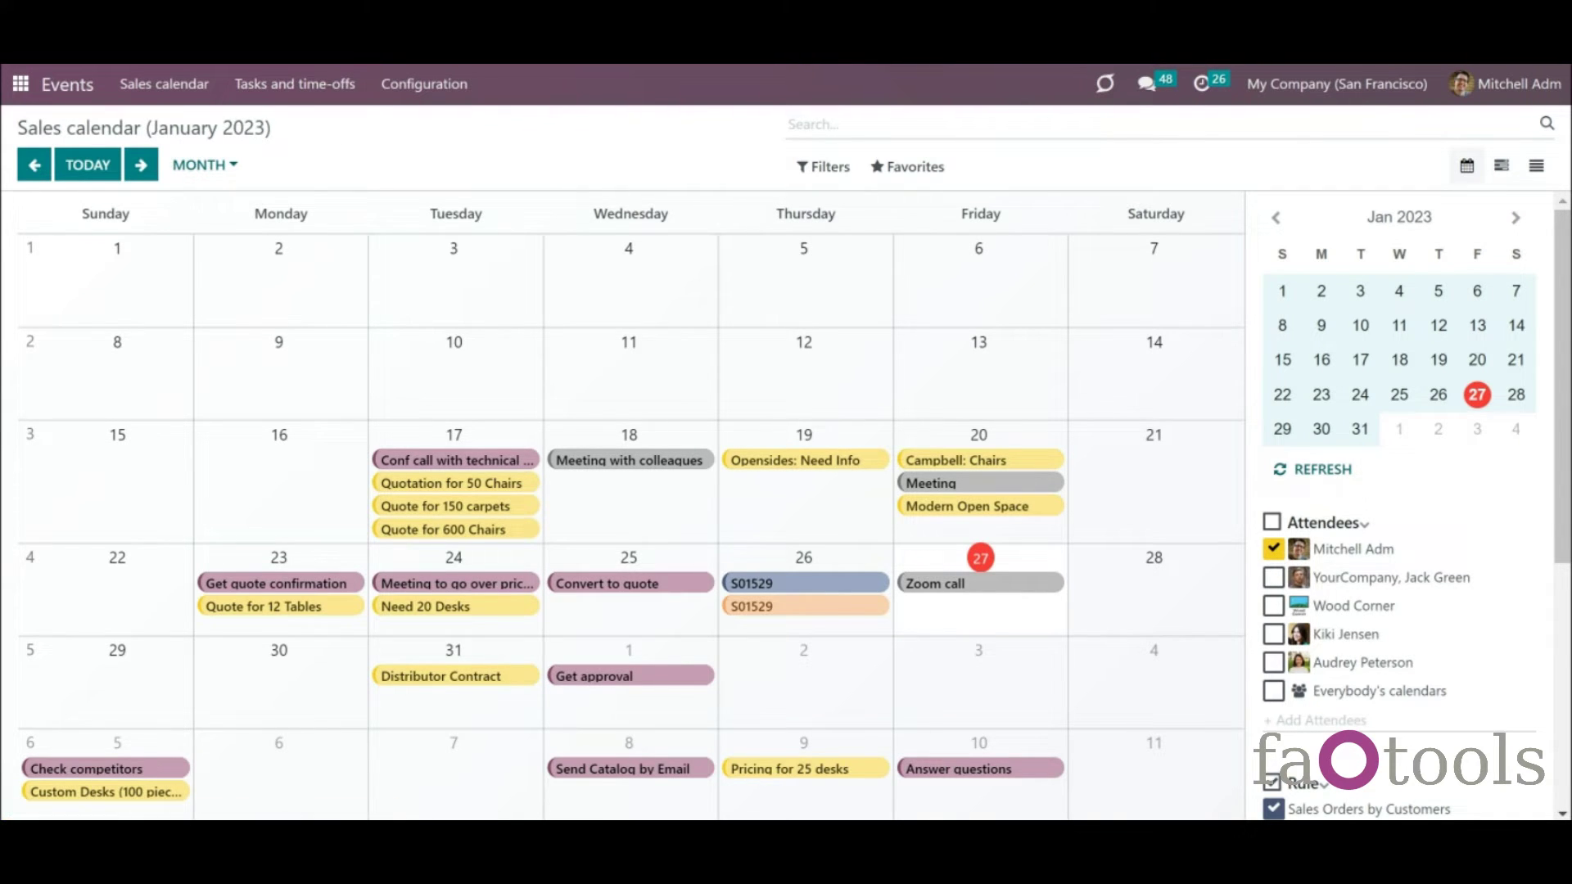
# - Open Various Calendars and refresh it so January 2023 shows quotations, sales orders and tasks
pyautogui.click(287, 90)
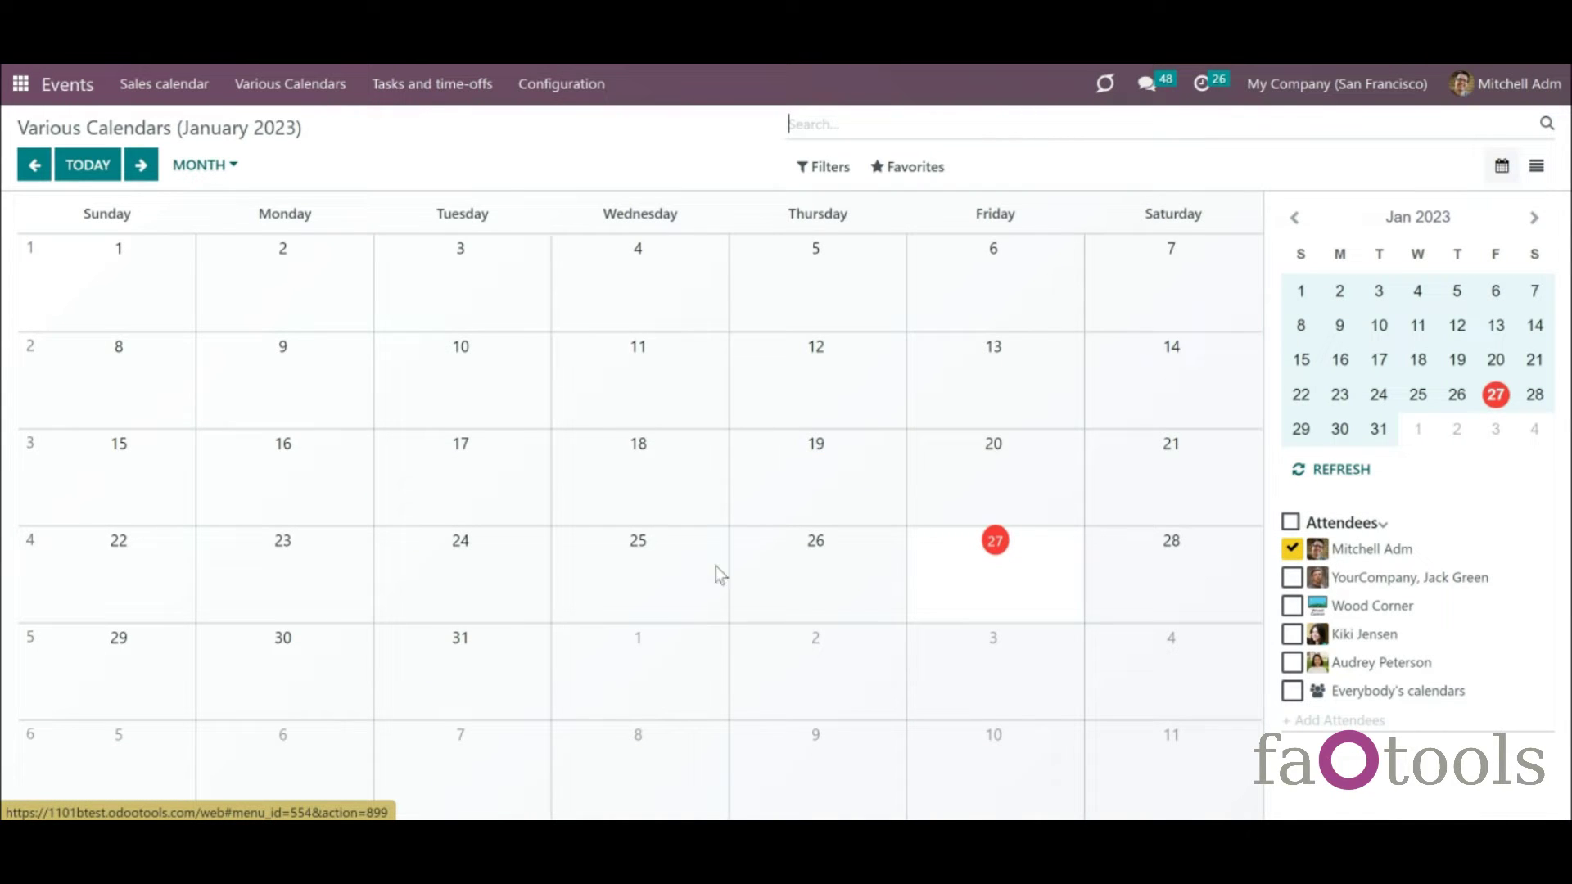
pyautogui.click(1339, 473)
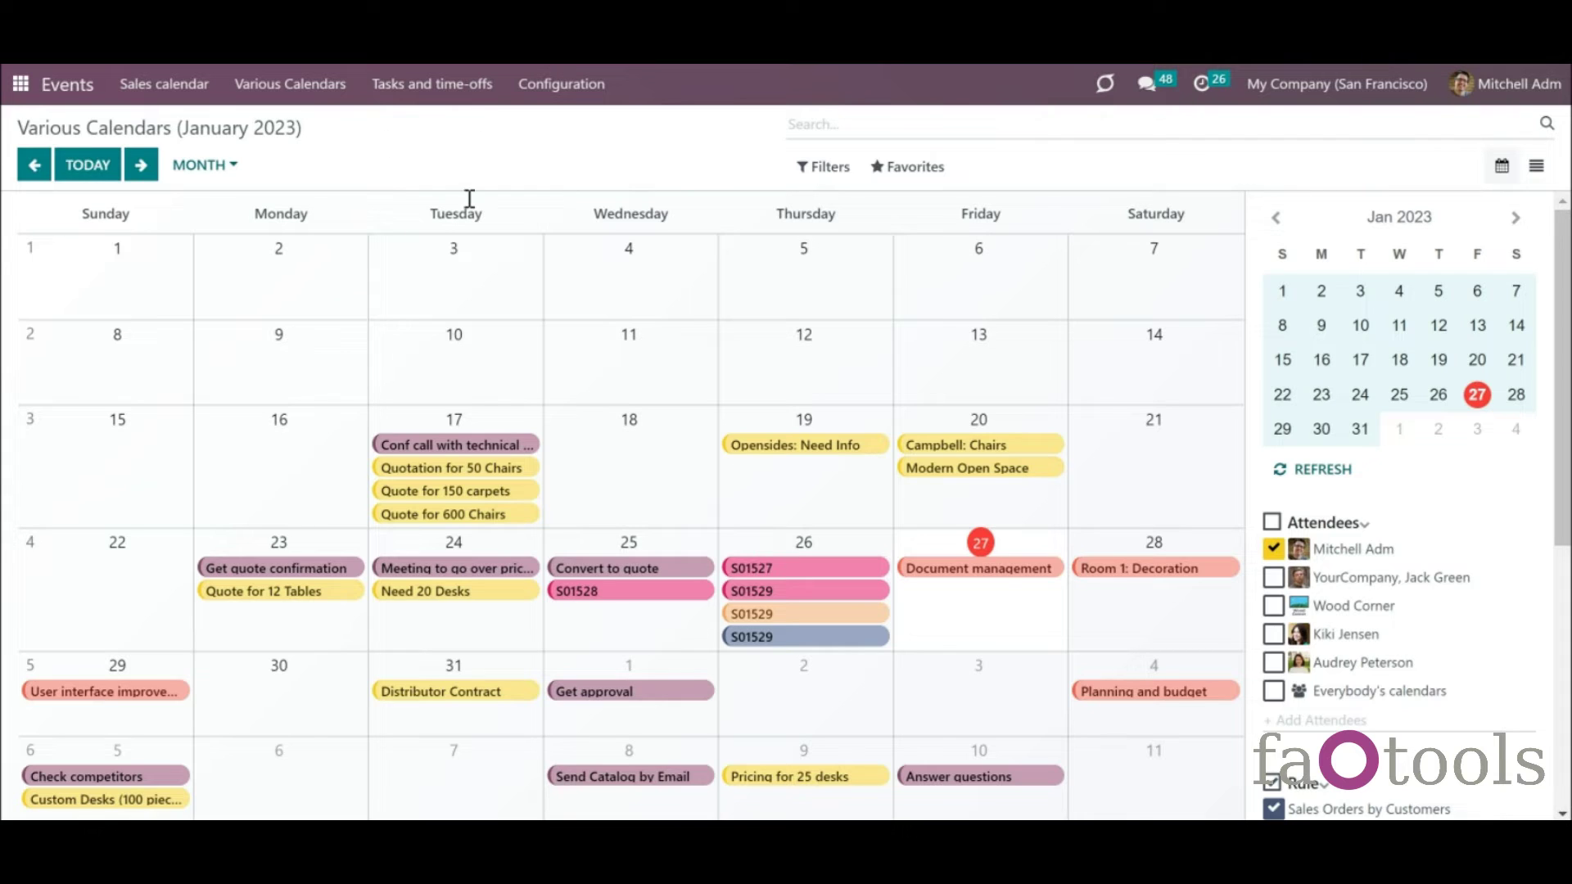
pyautogui.click(573, 87)
# - Create a new event rule named 'Purchase orders' on the Purchase Order model
pyautogui.click(601, 159)
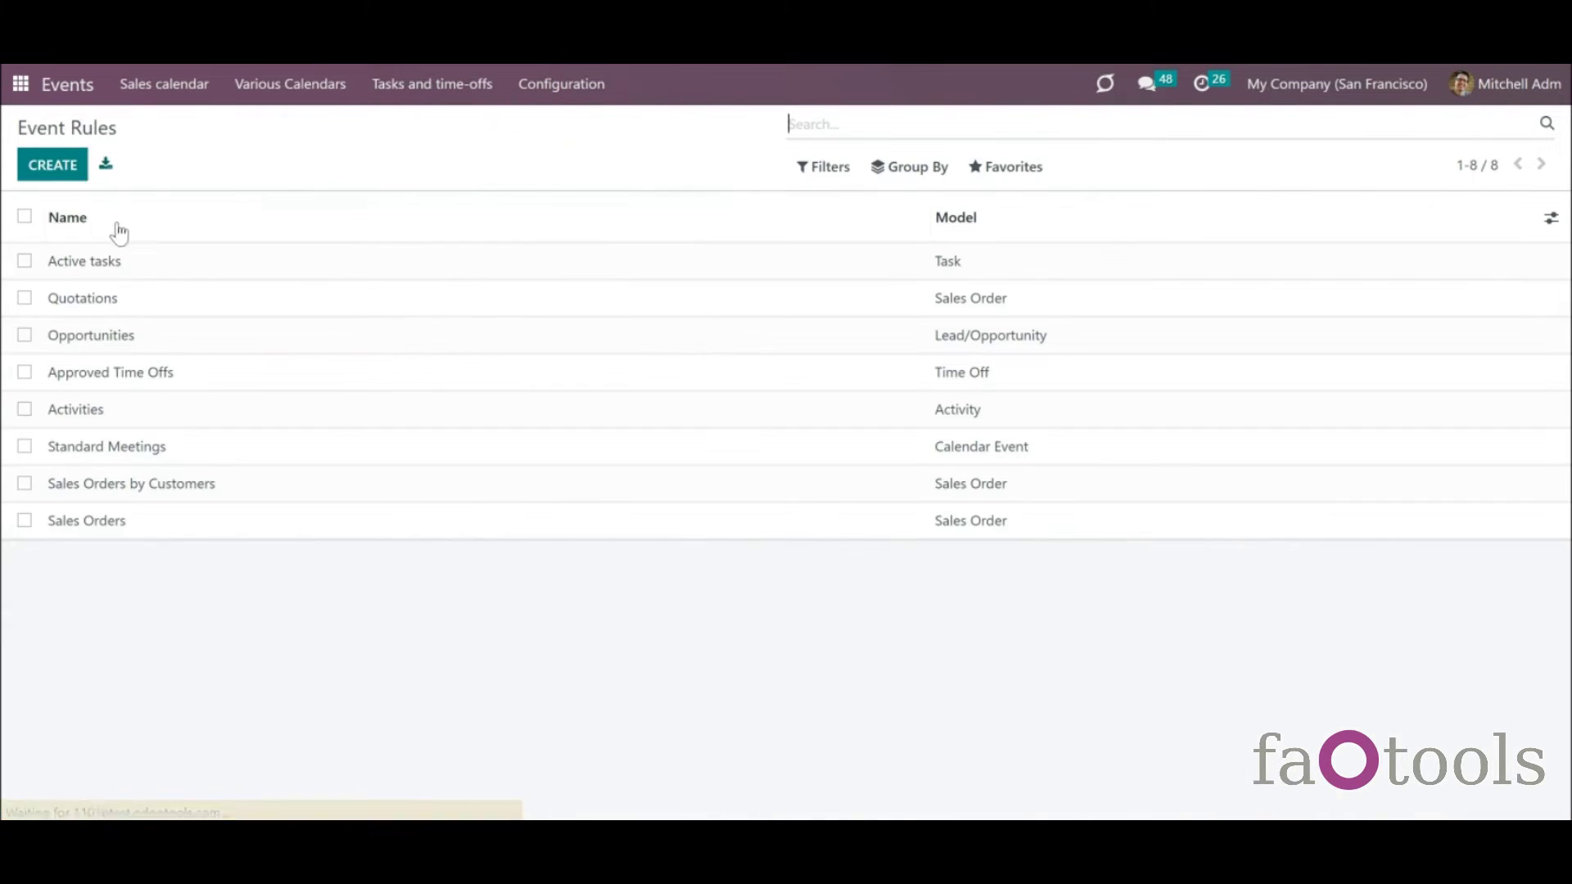
pyautogui.click(59, 165)
pyautogui.write('Purchase orders')
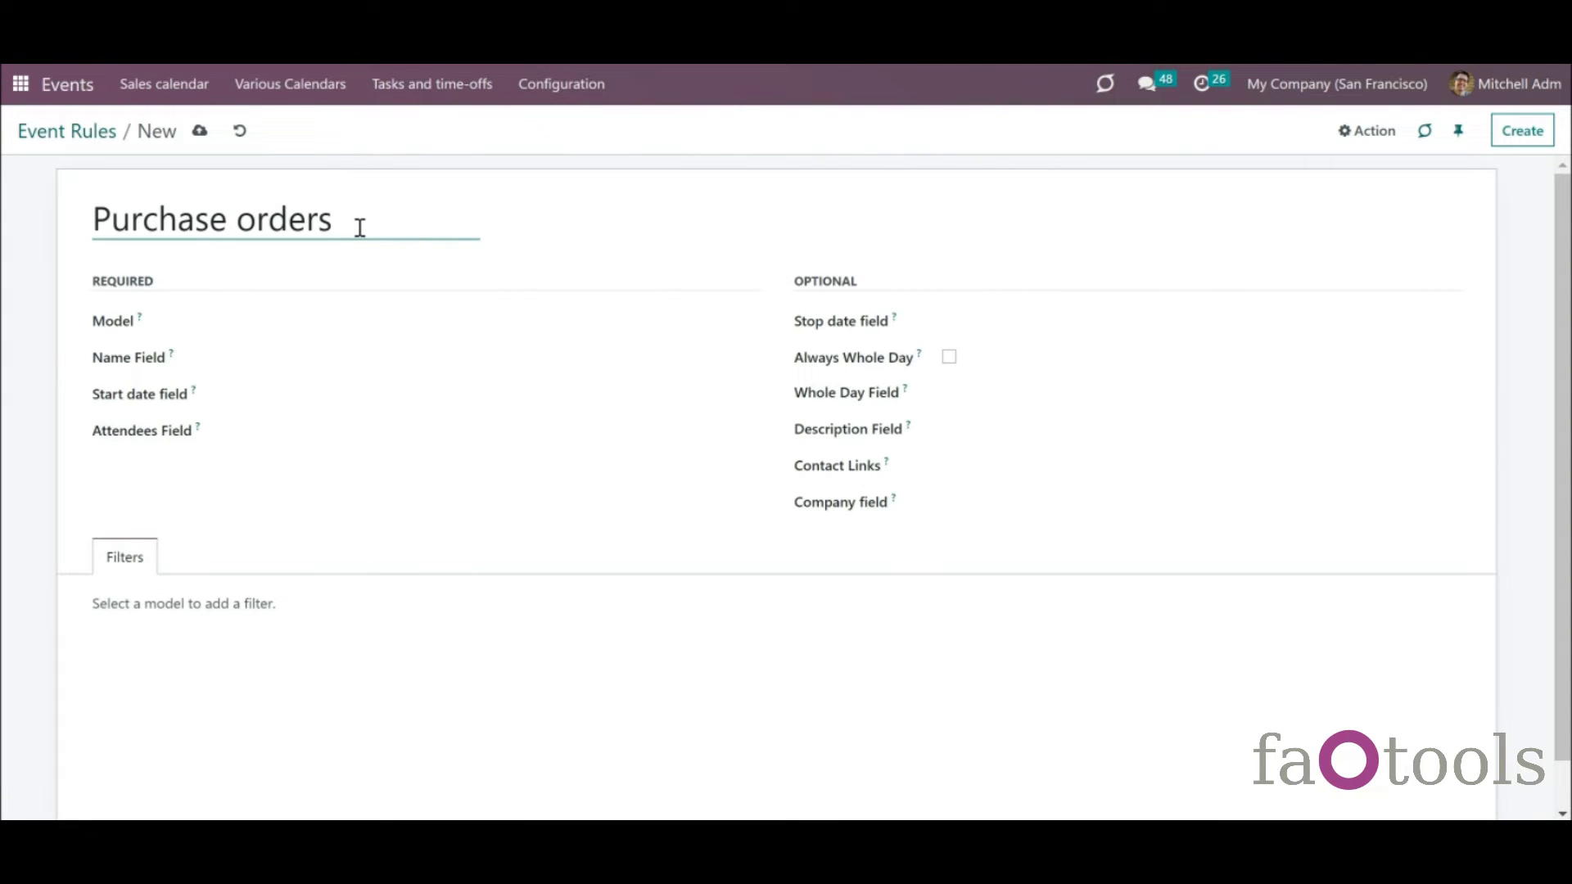
pyautogui.click(279, 331)
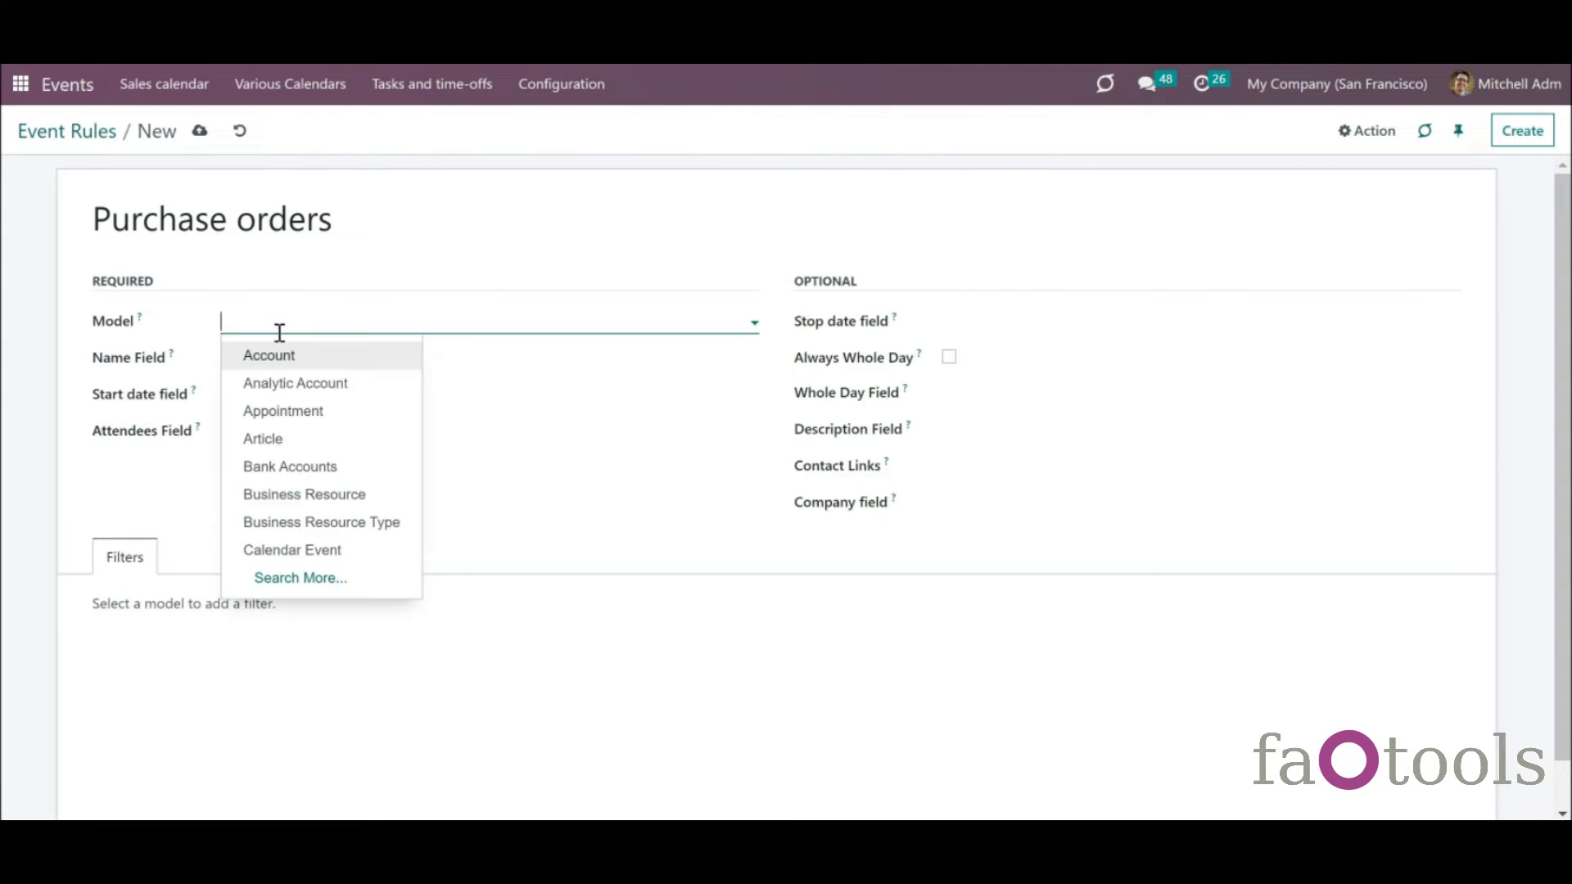
pyautogui.write('pu')
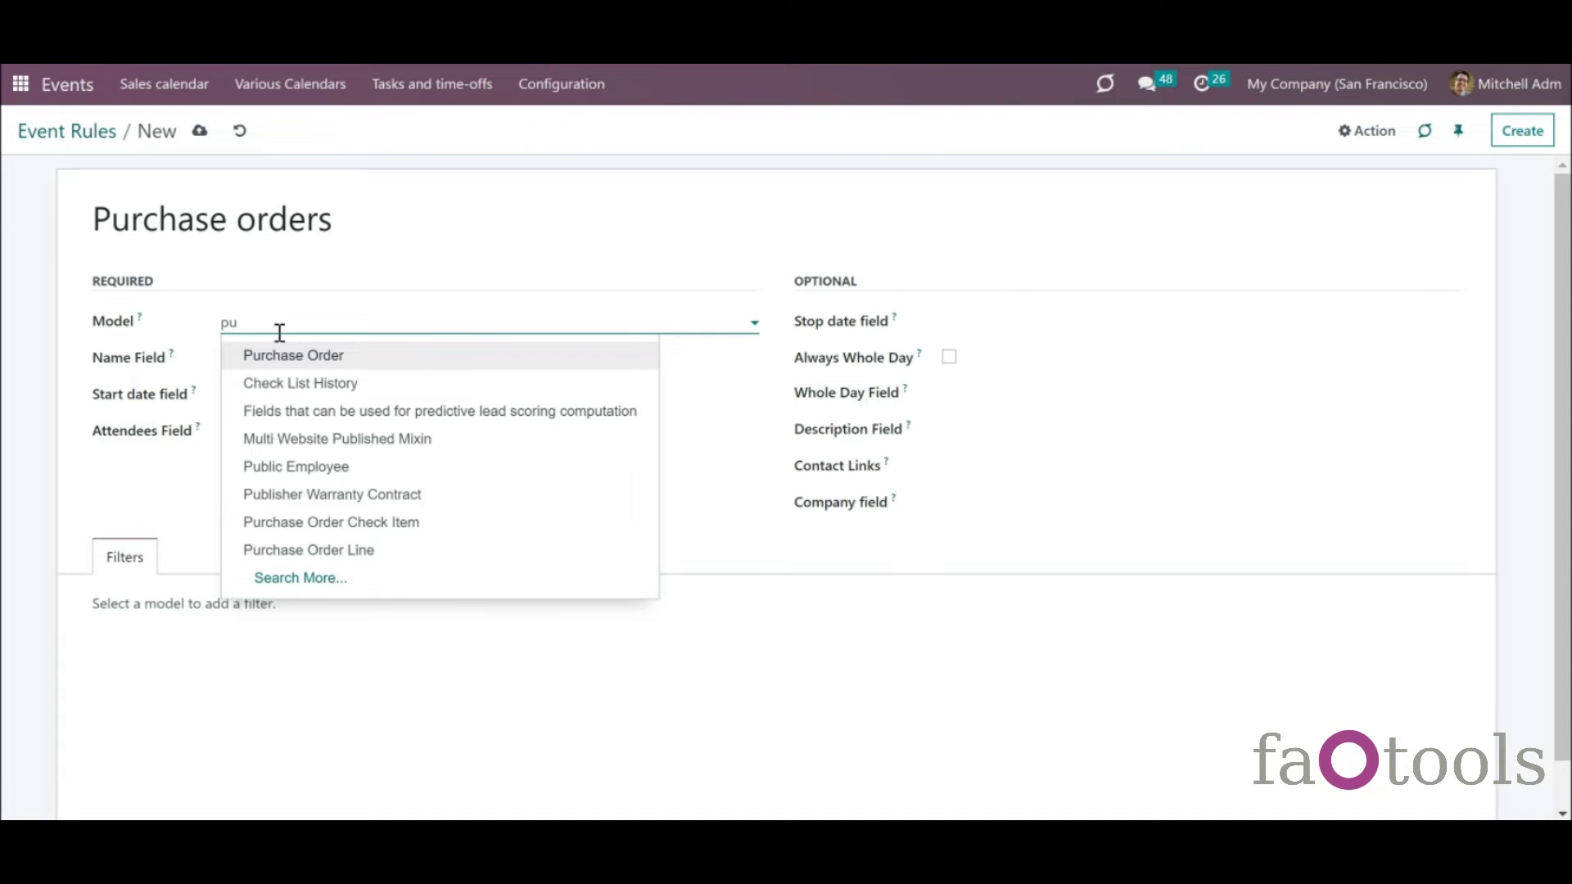
pyautogui.click(282, 357)
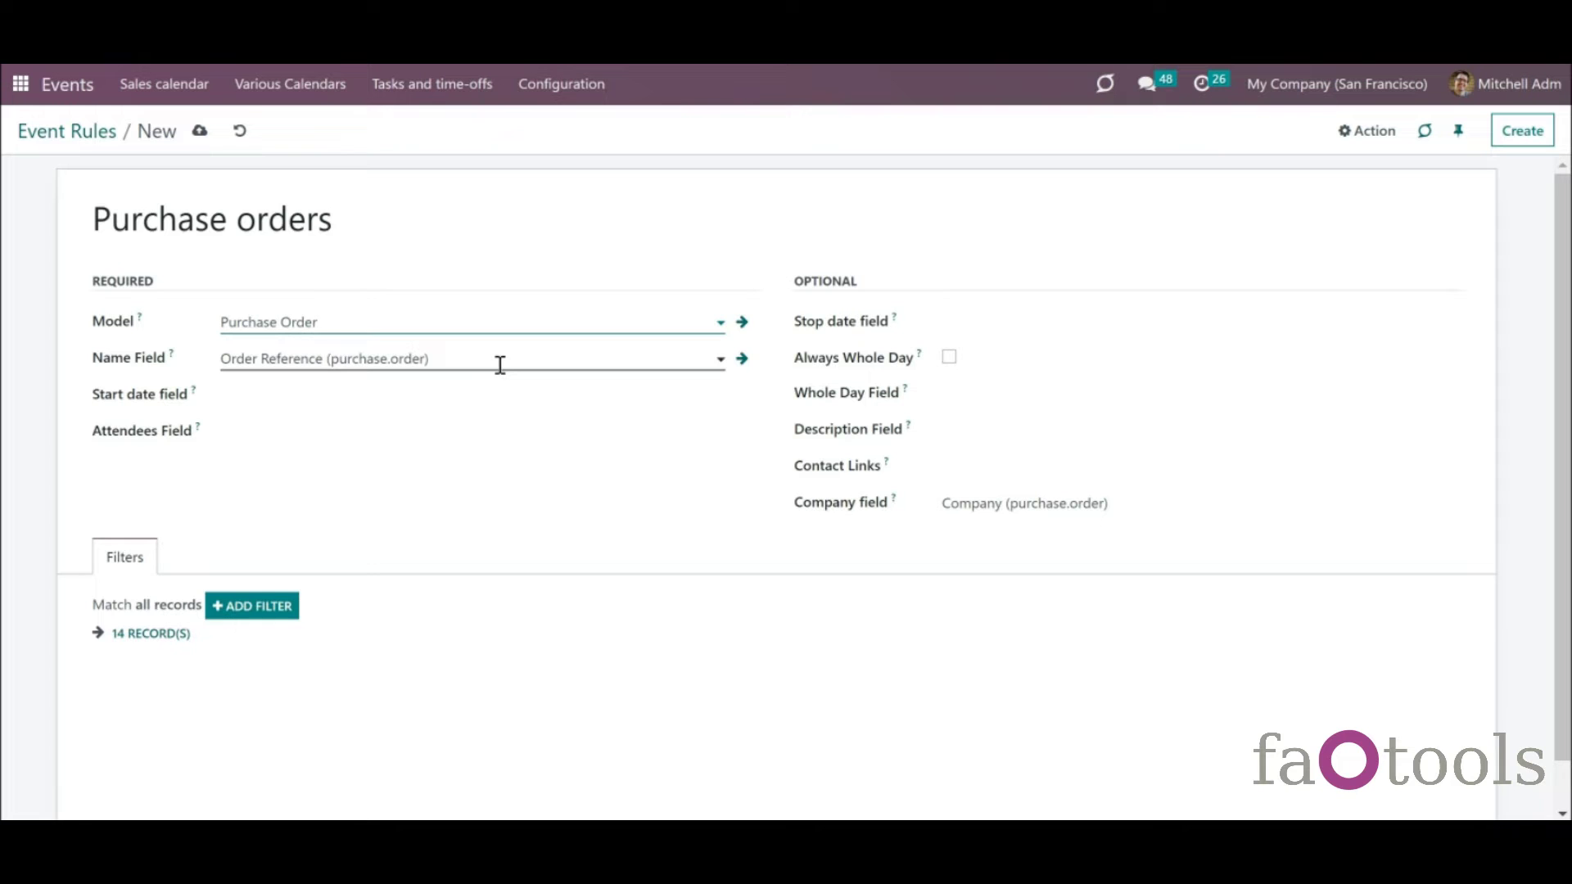
# - Set the rule's name field to Order Reference, start date to Created on, attendees to Responsible User
pyautogui.click(357, 358)
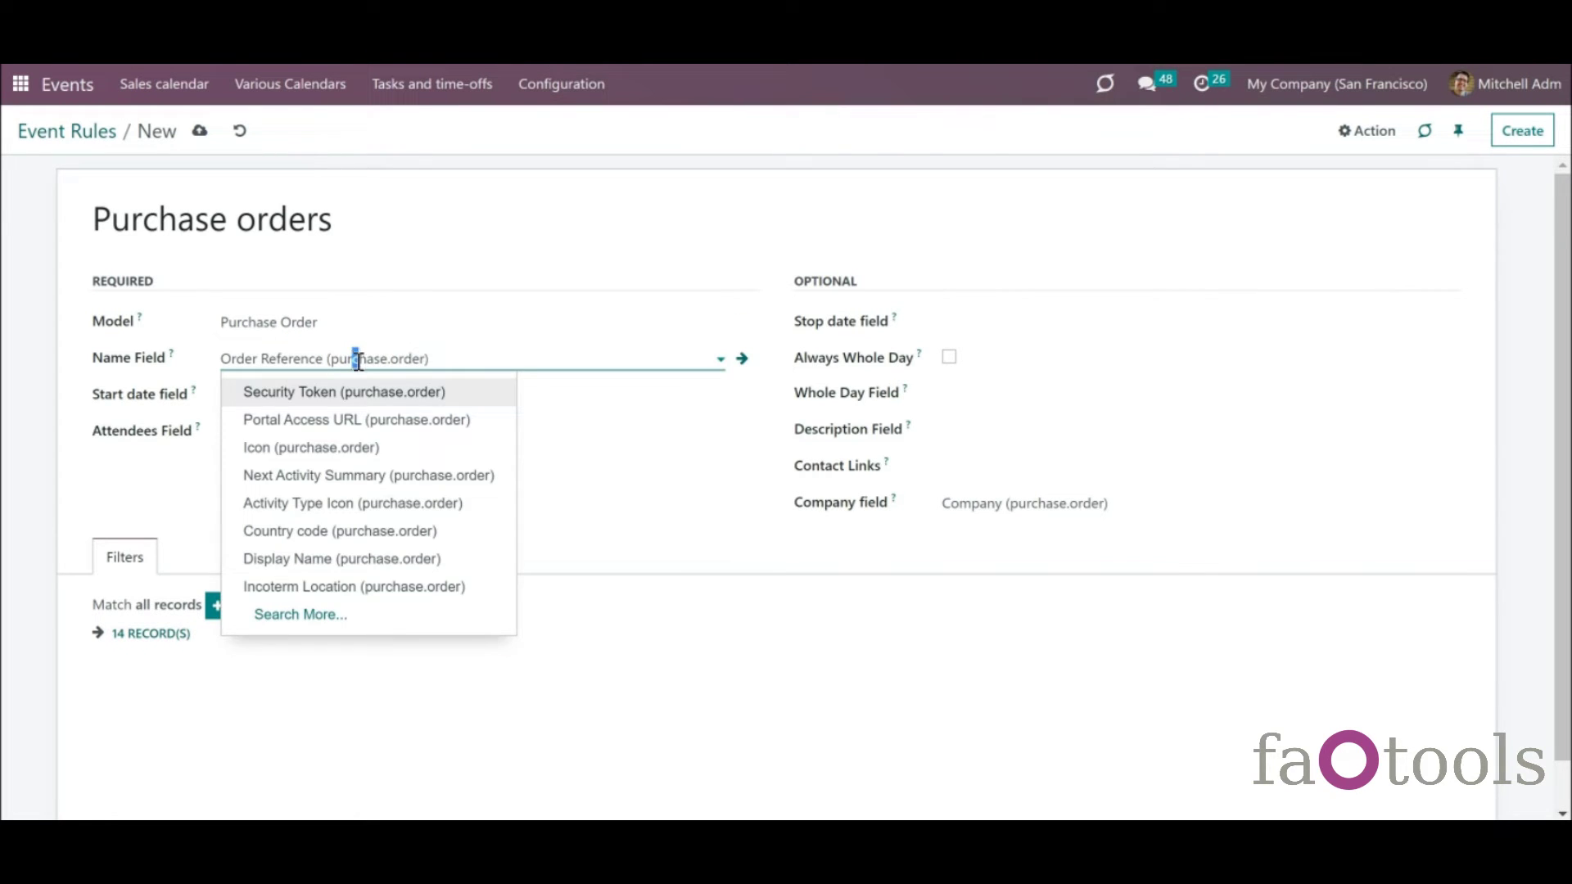
pyautogui.click(356, 359)
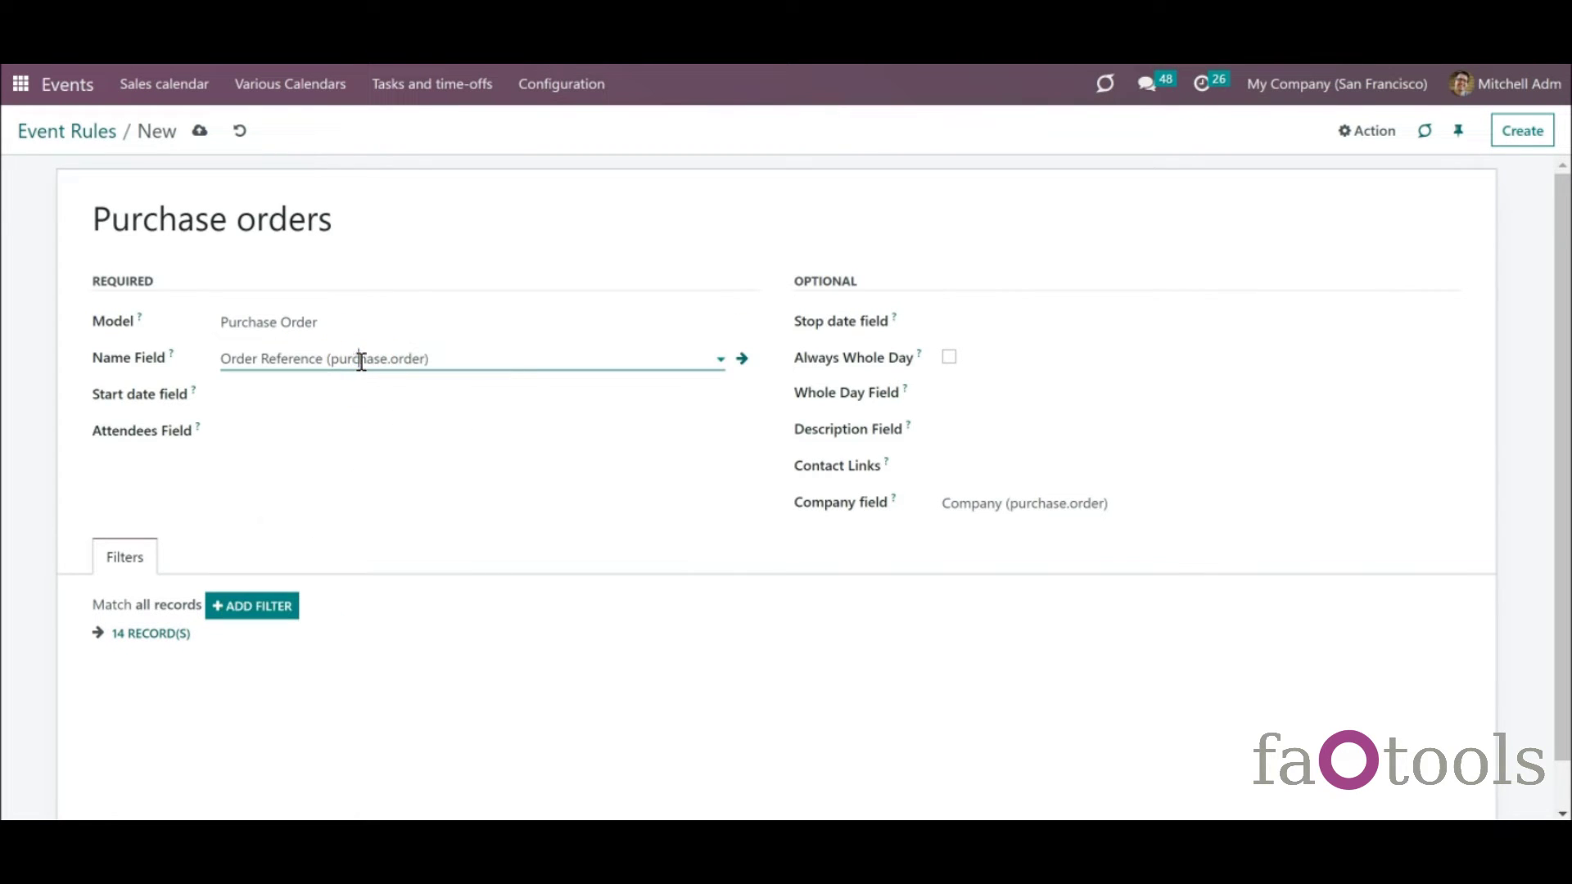
pyautogui.click(275, 395)
pyautogui.click(274, 458)
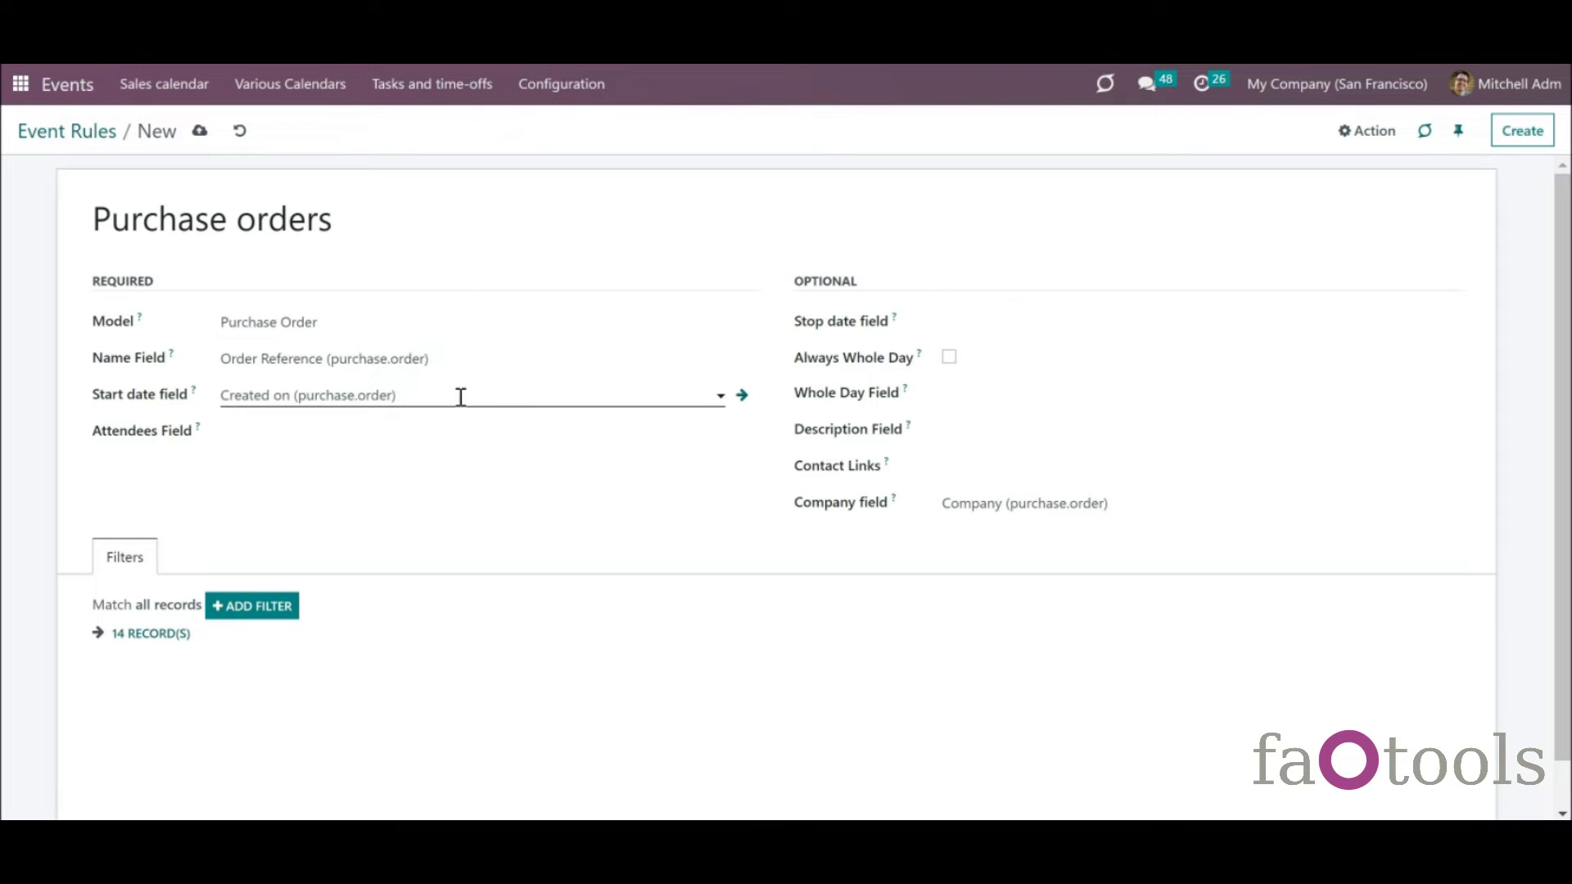
pyautogui.click(415, 436)
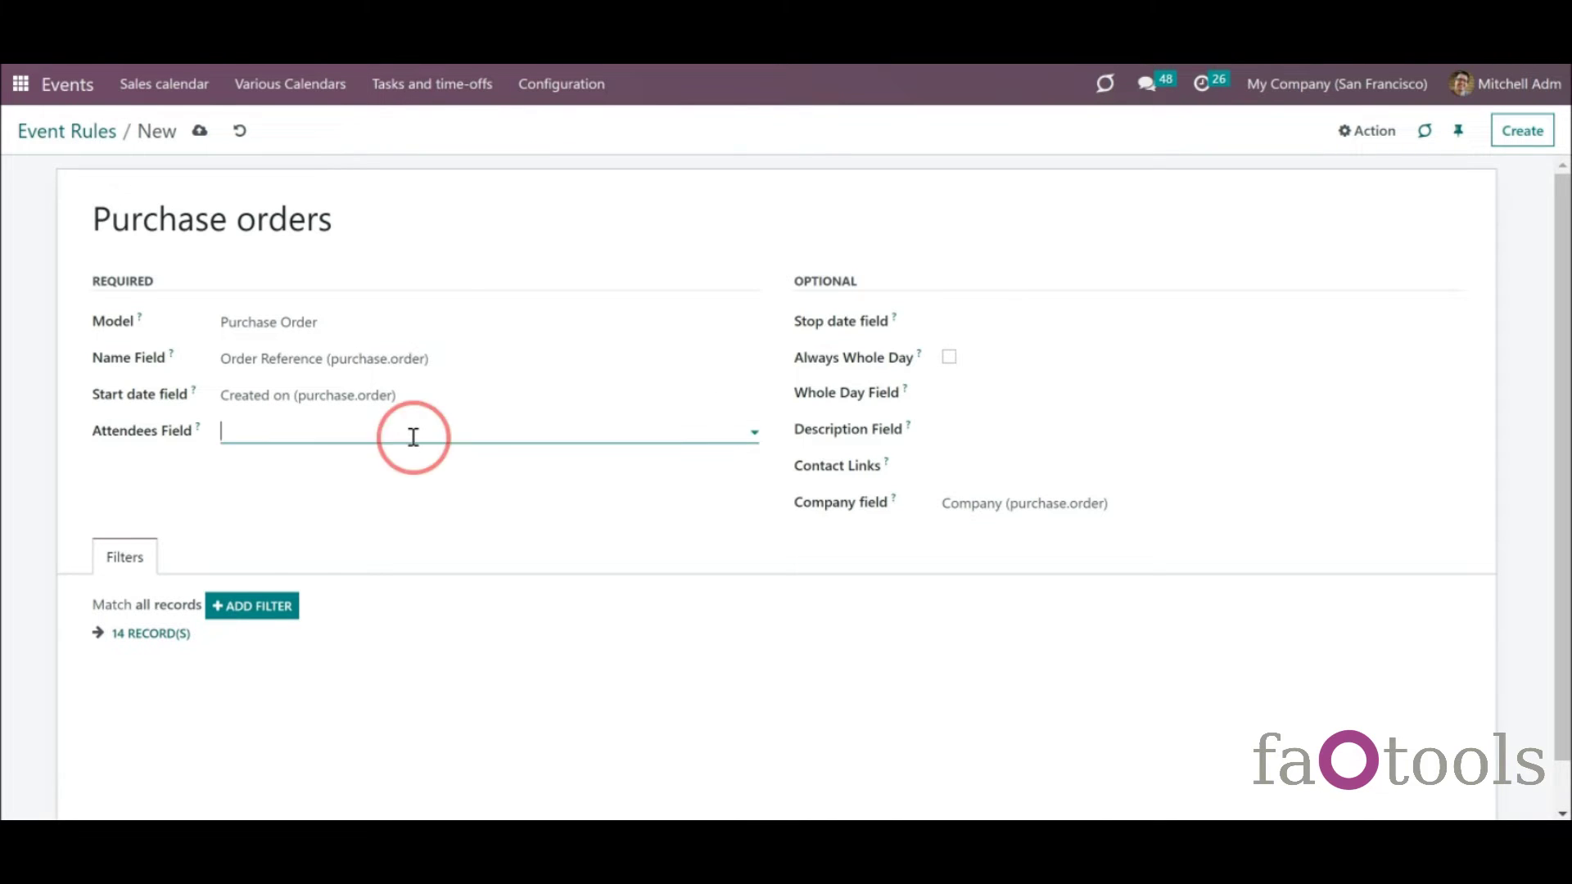
pyautogui.click(411, 460)
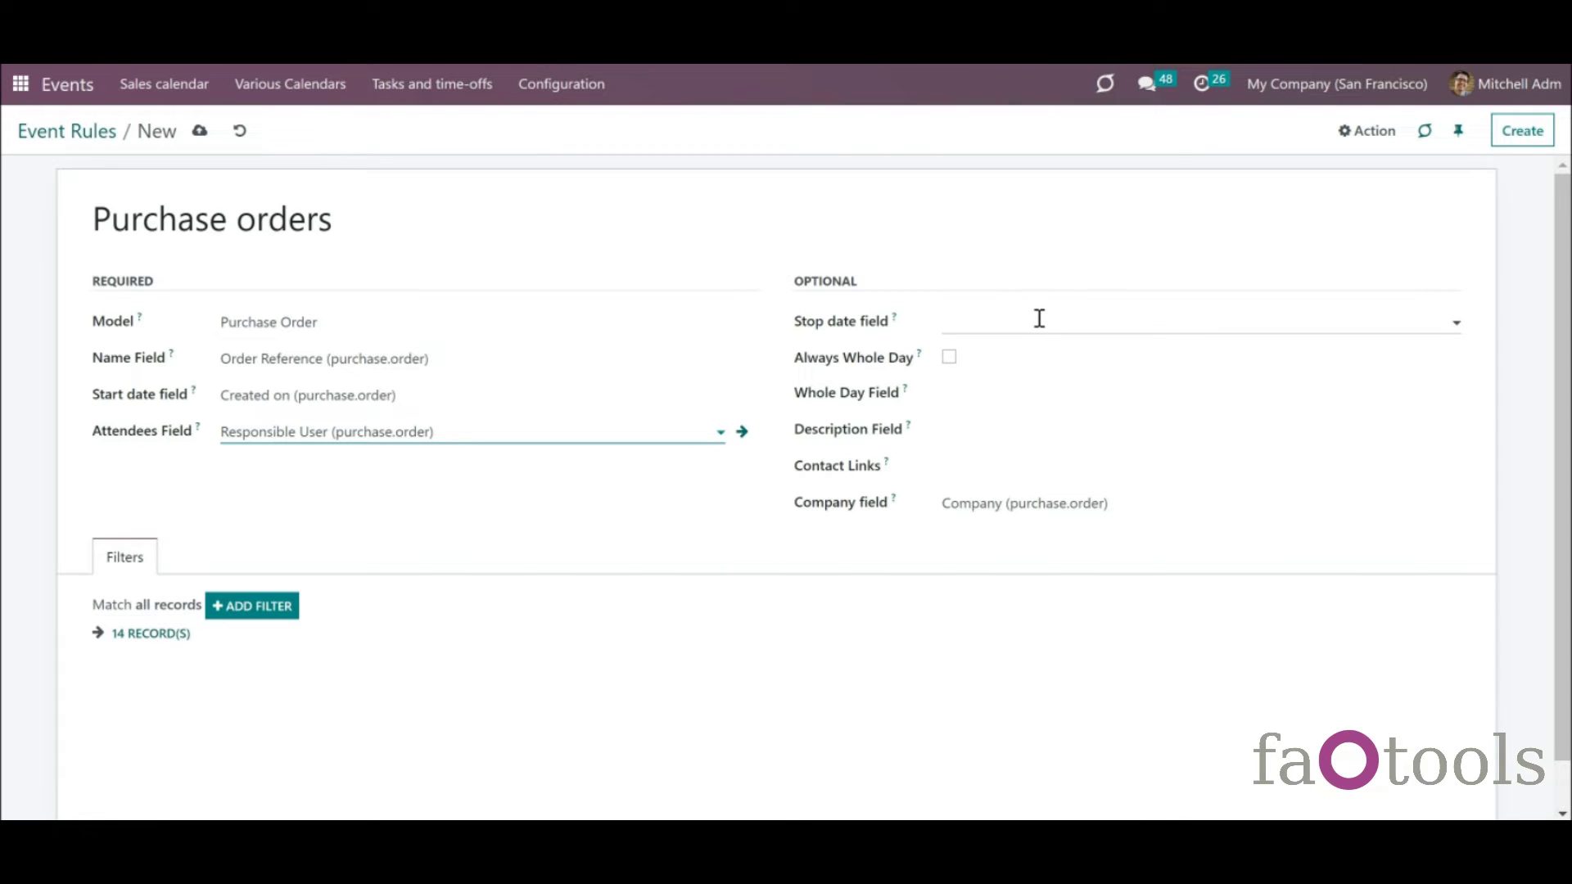
# - Set stop date Expected Arrival, always whole-day, Terms and Conditions description and Vendor contact links
pyautogui.click(1034, 322)
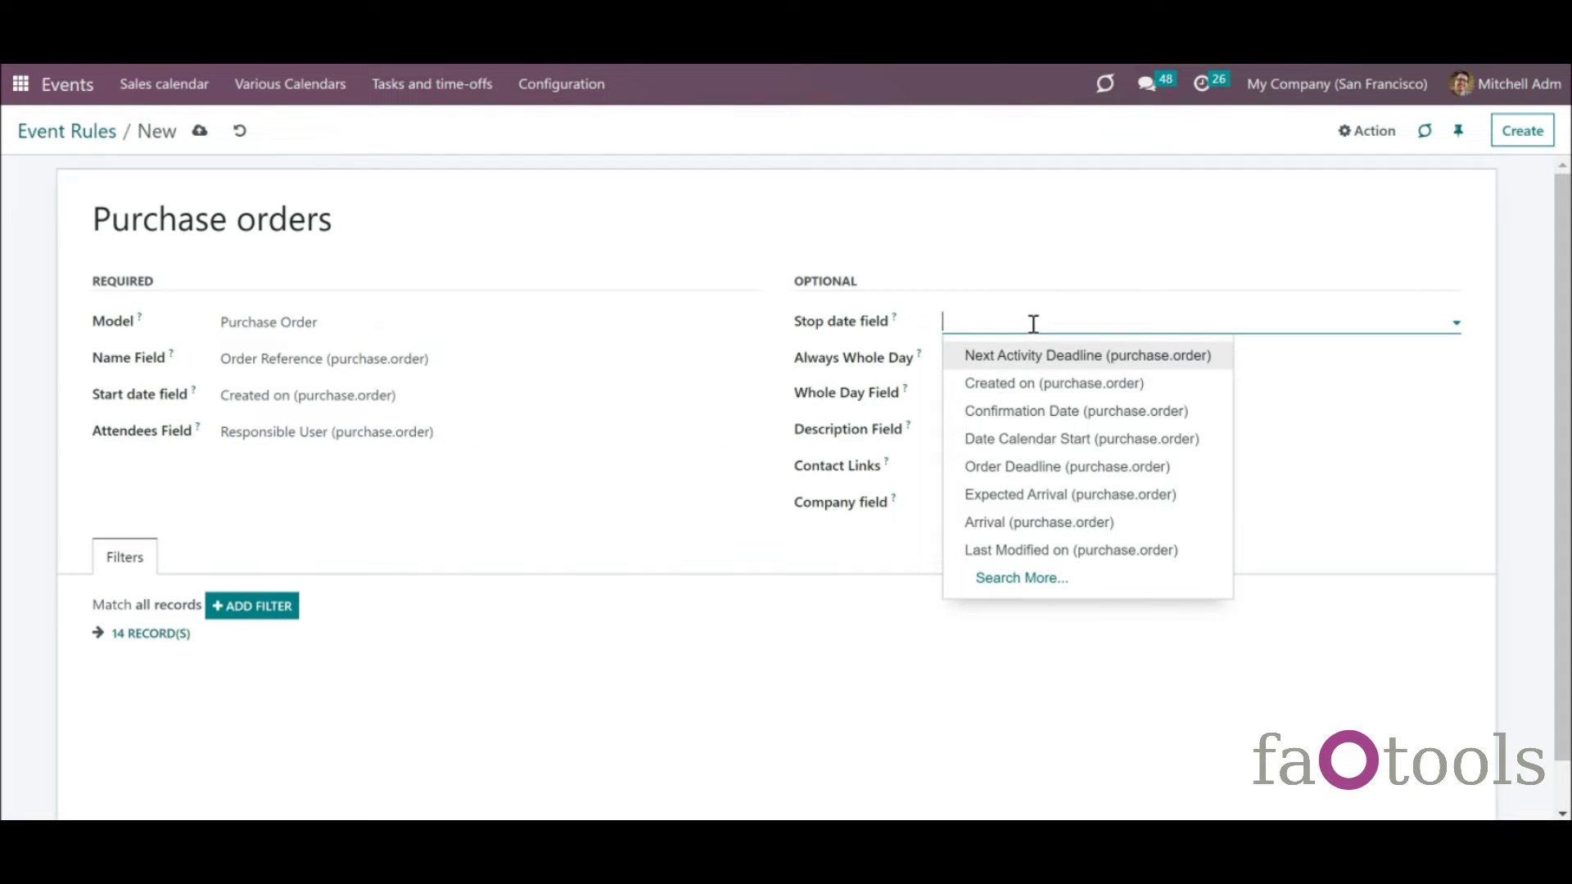
pyautogui.click(1048, 501)
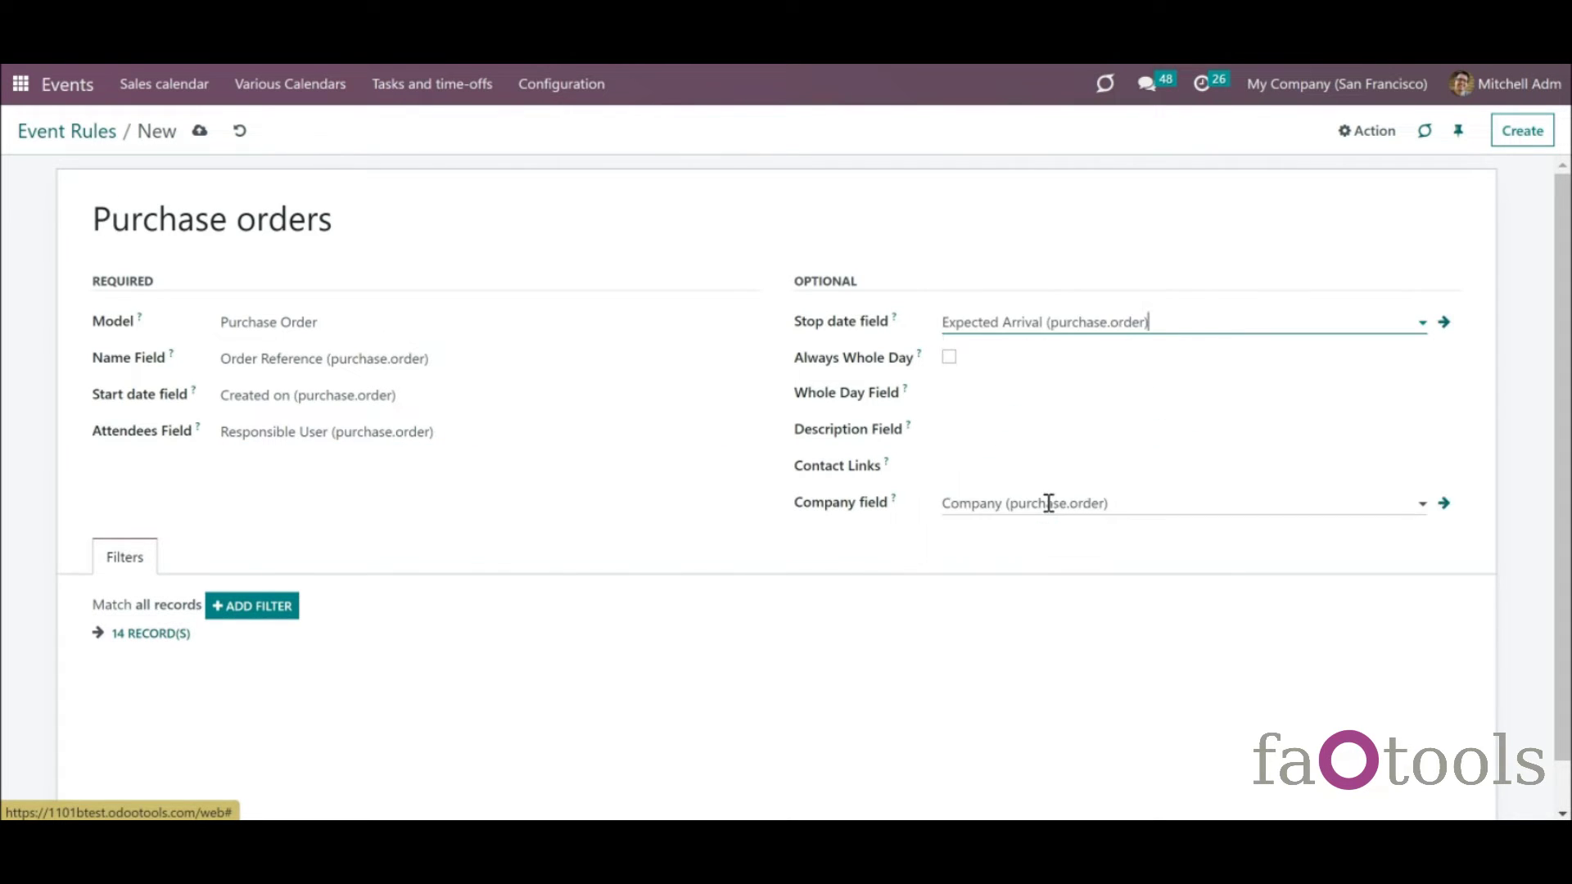
pyautogui.click(947, 361)
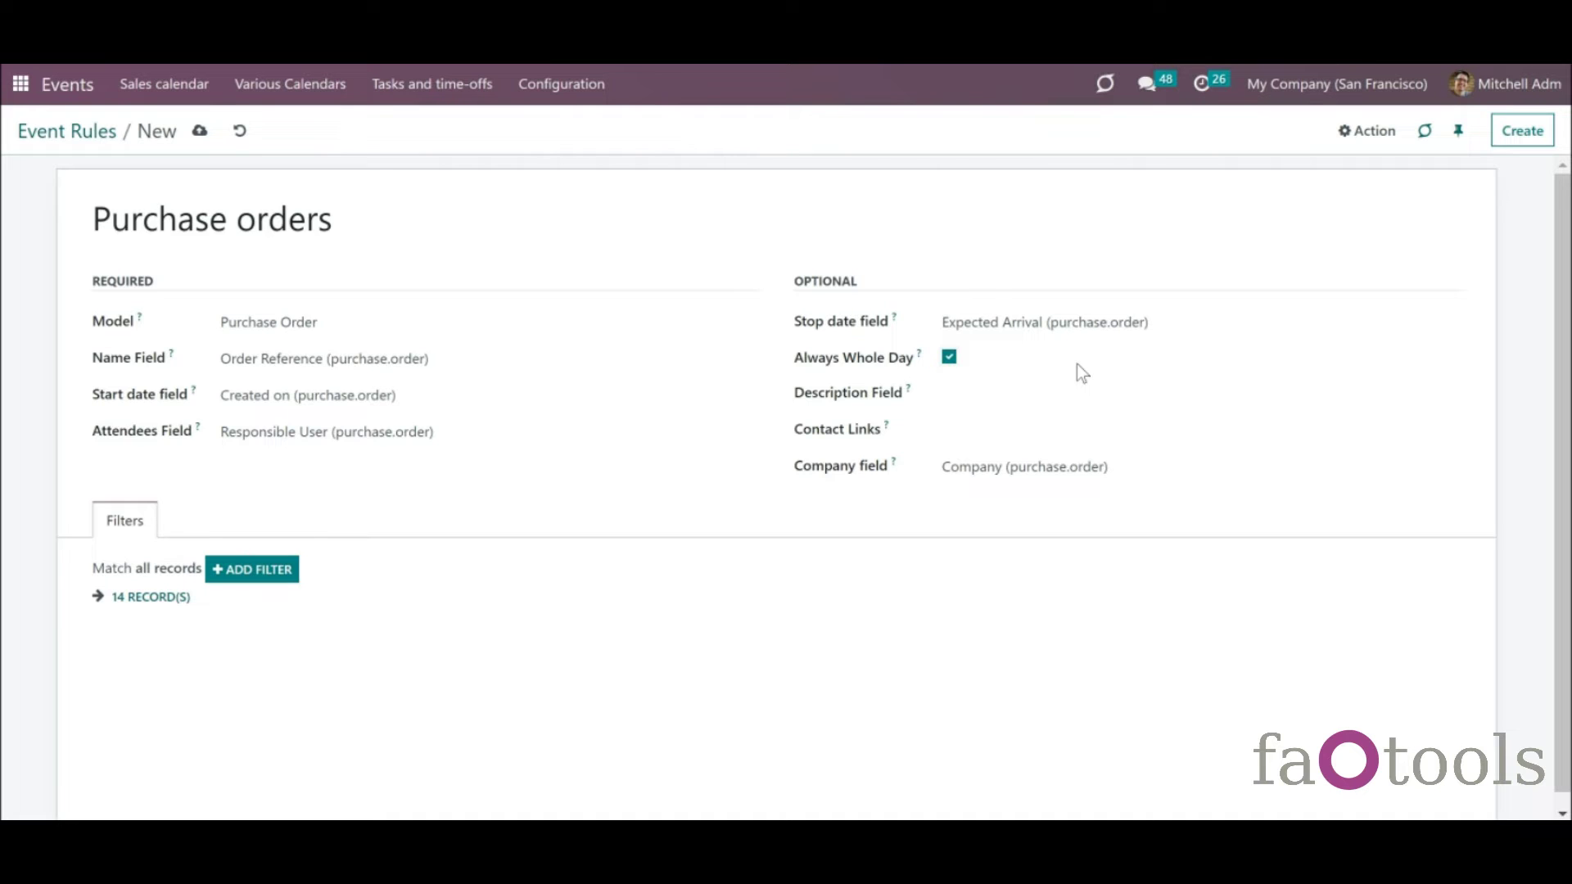
pyautogui.click(1042, 396)
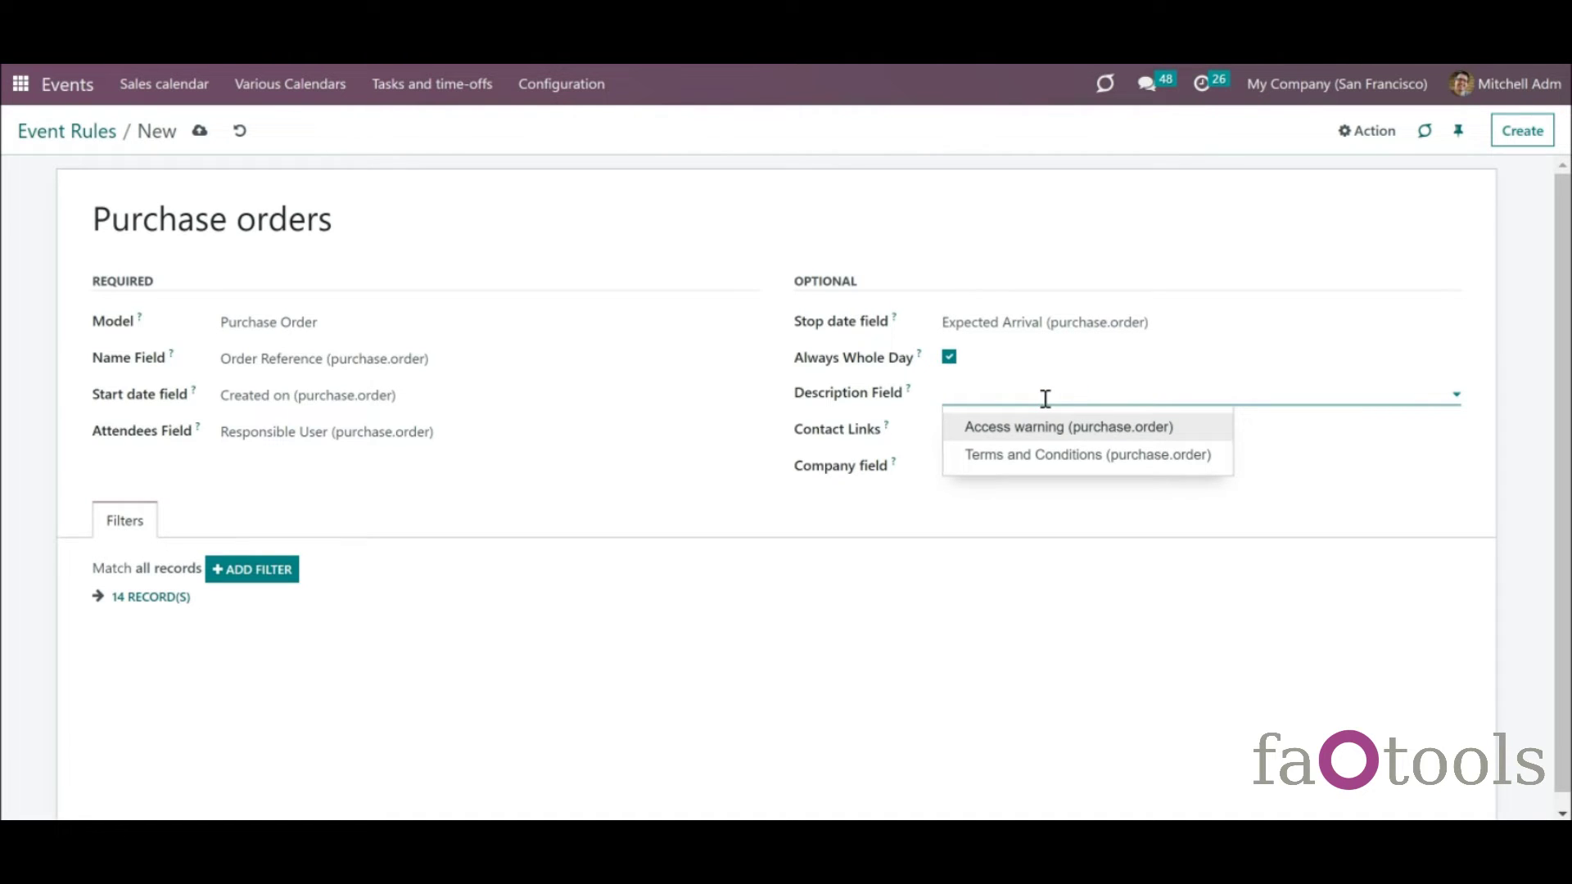
pyautogui.click(1057, 457)
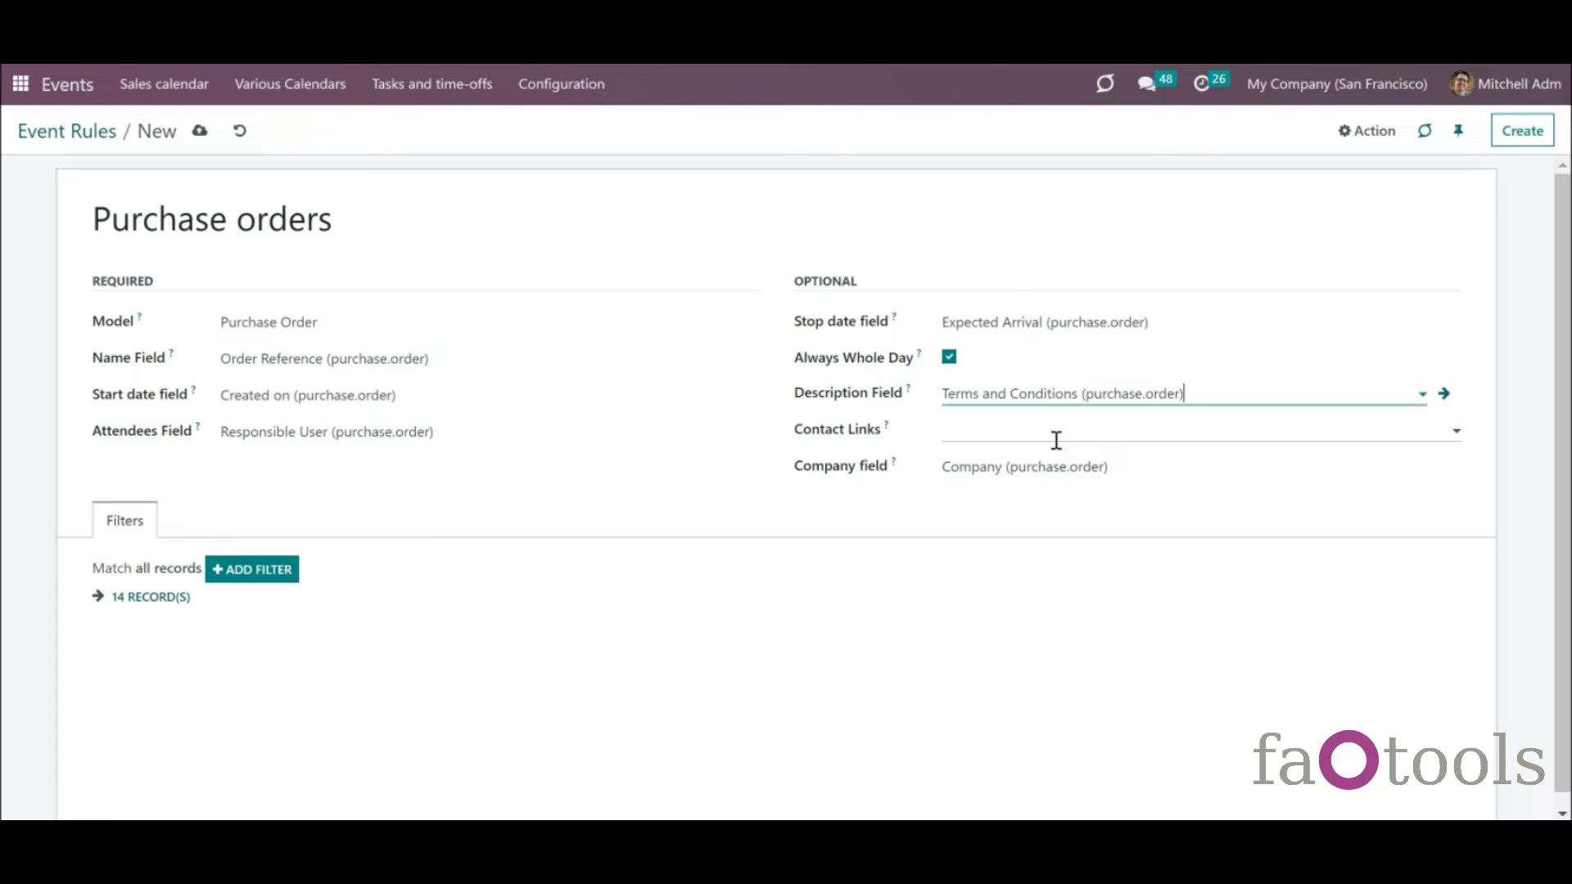
pyautogui.click(1047, 425)
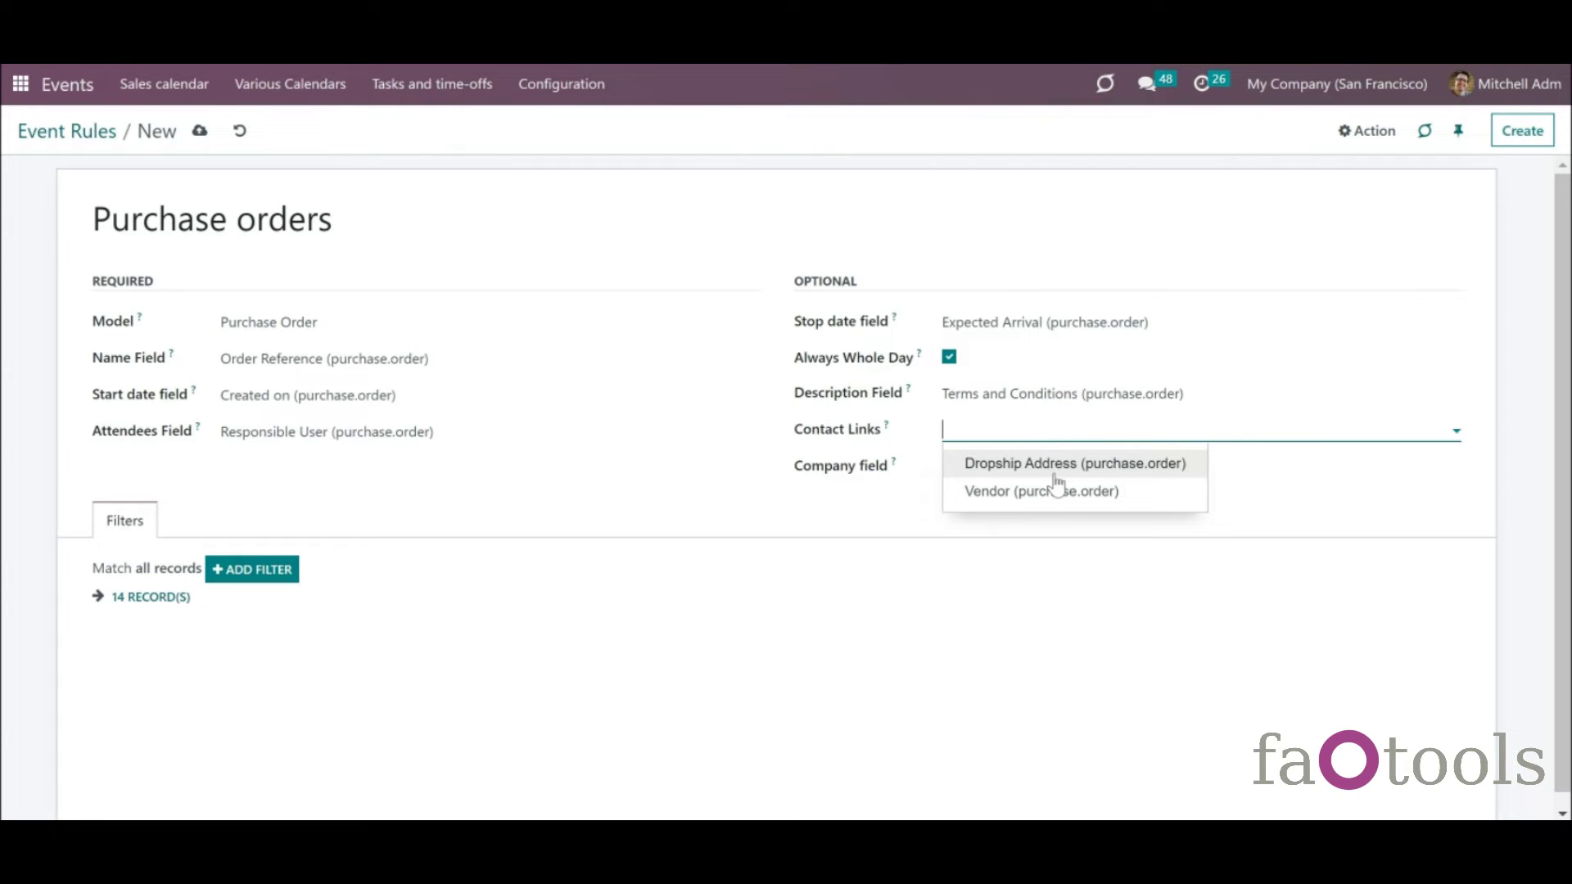
pyautogui.click(1054, 490)
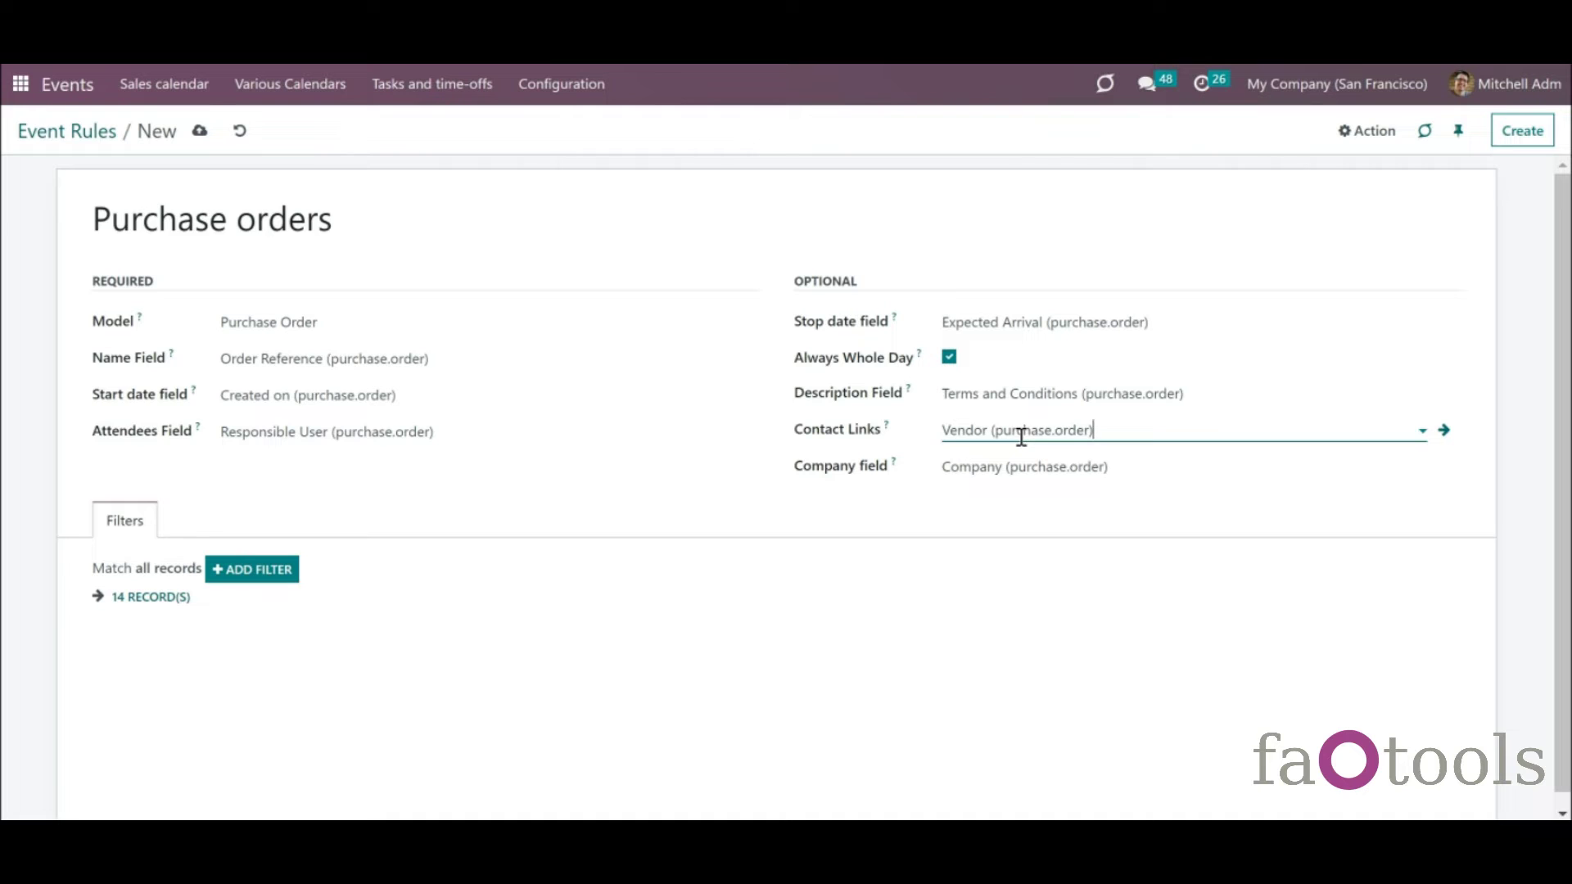
pyautogui.click(1010, 466)
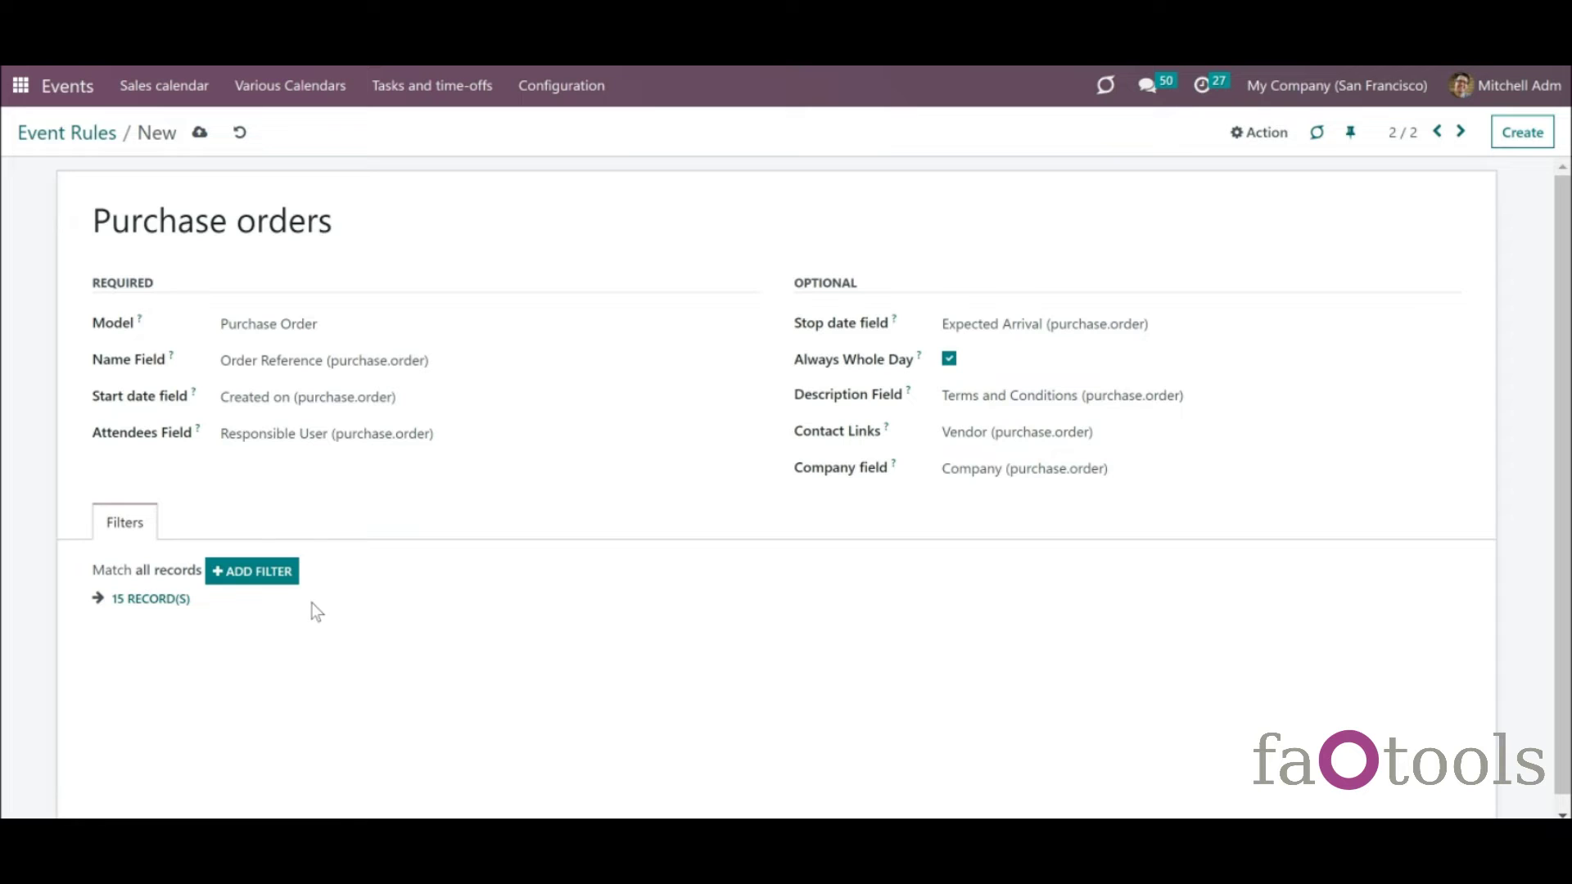
pyautogui.click(256, 583)
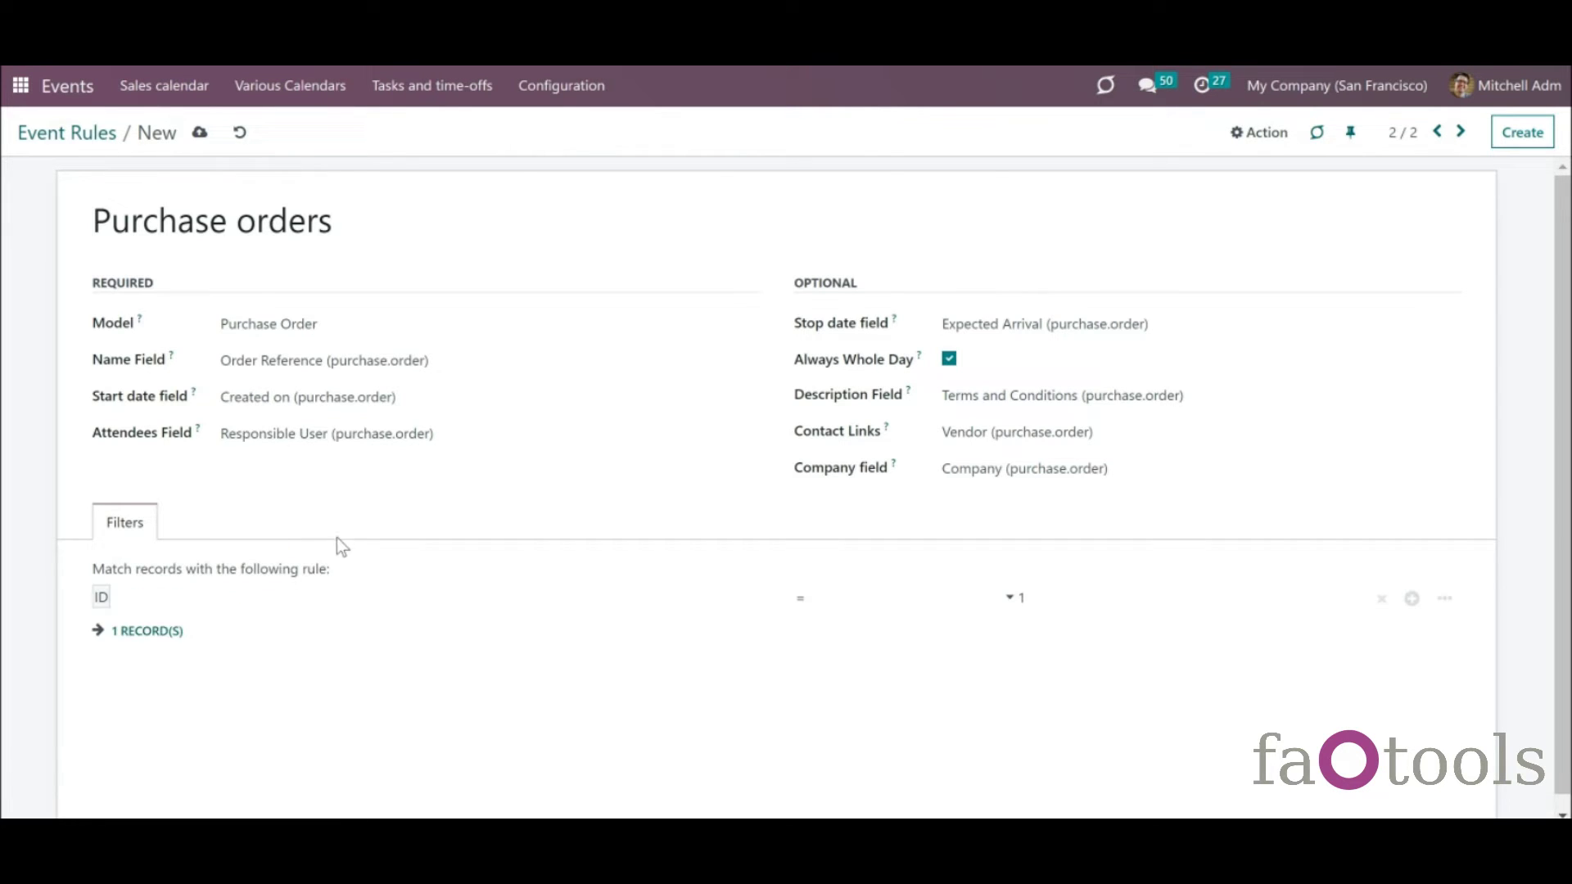
# - Set the rule's first condition to Status is Purchase Order
pyautogui.write('stat')
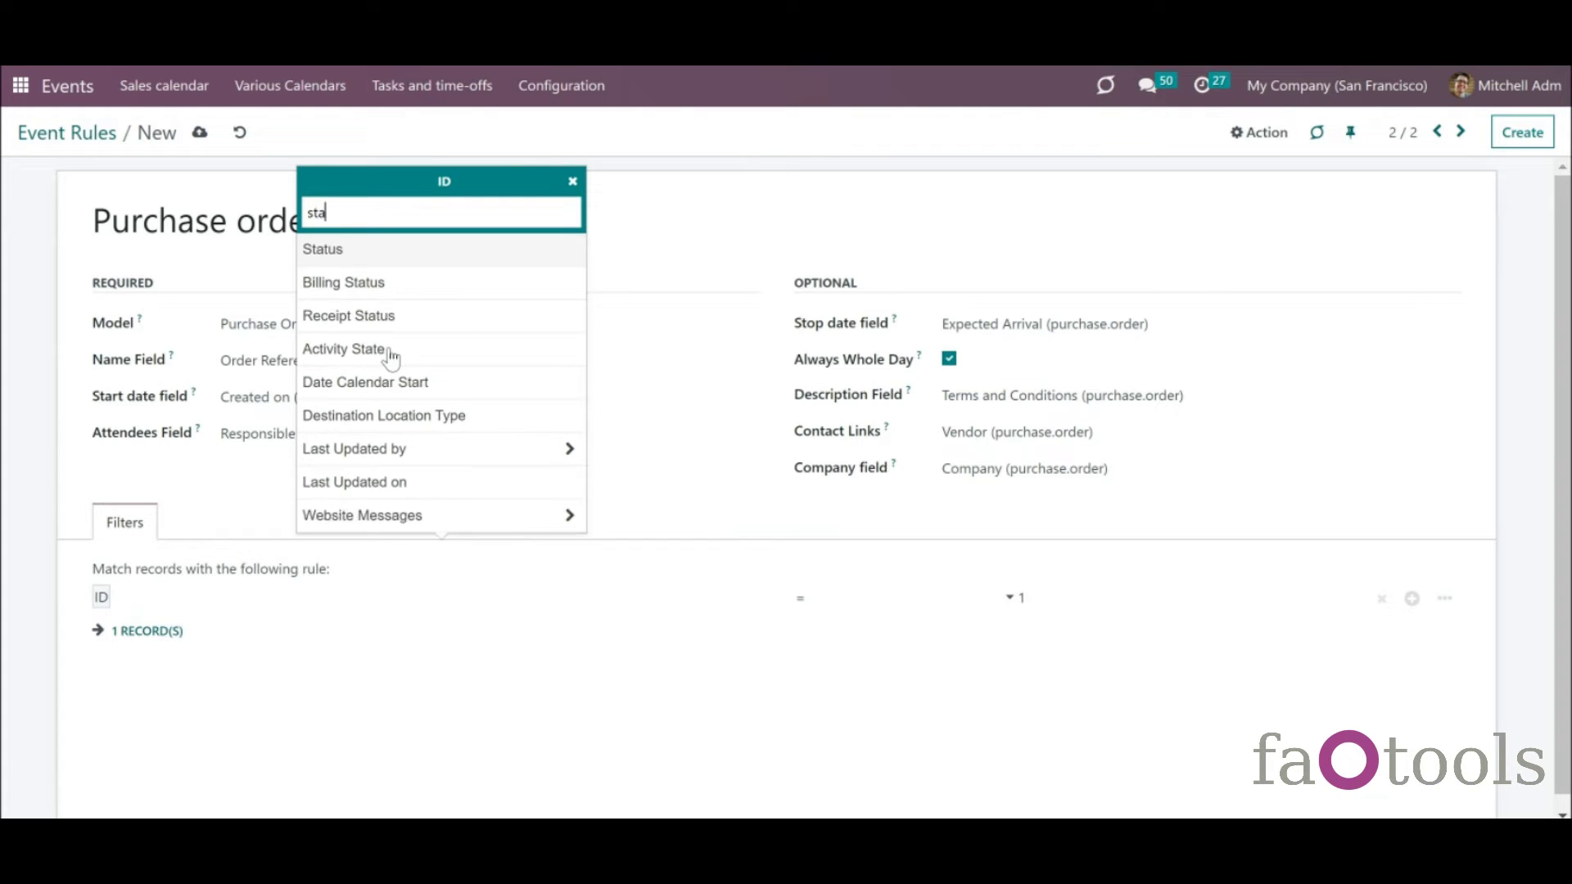
pyautogui.click(396, 253)
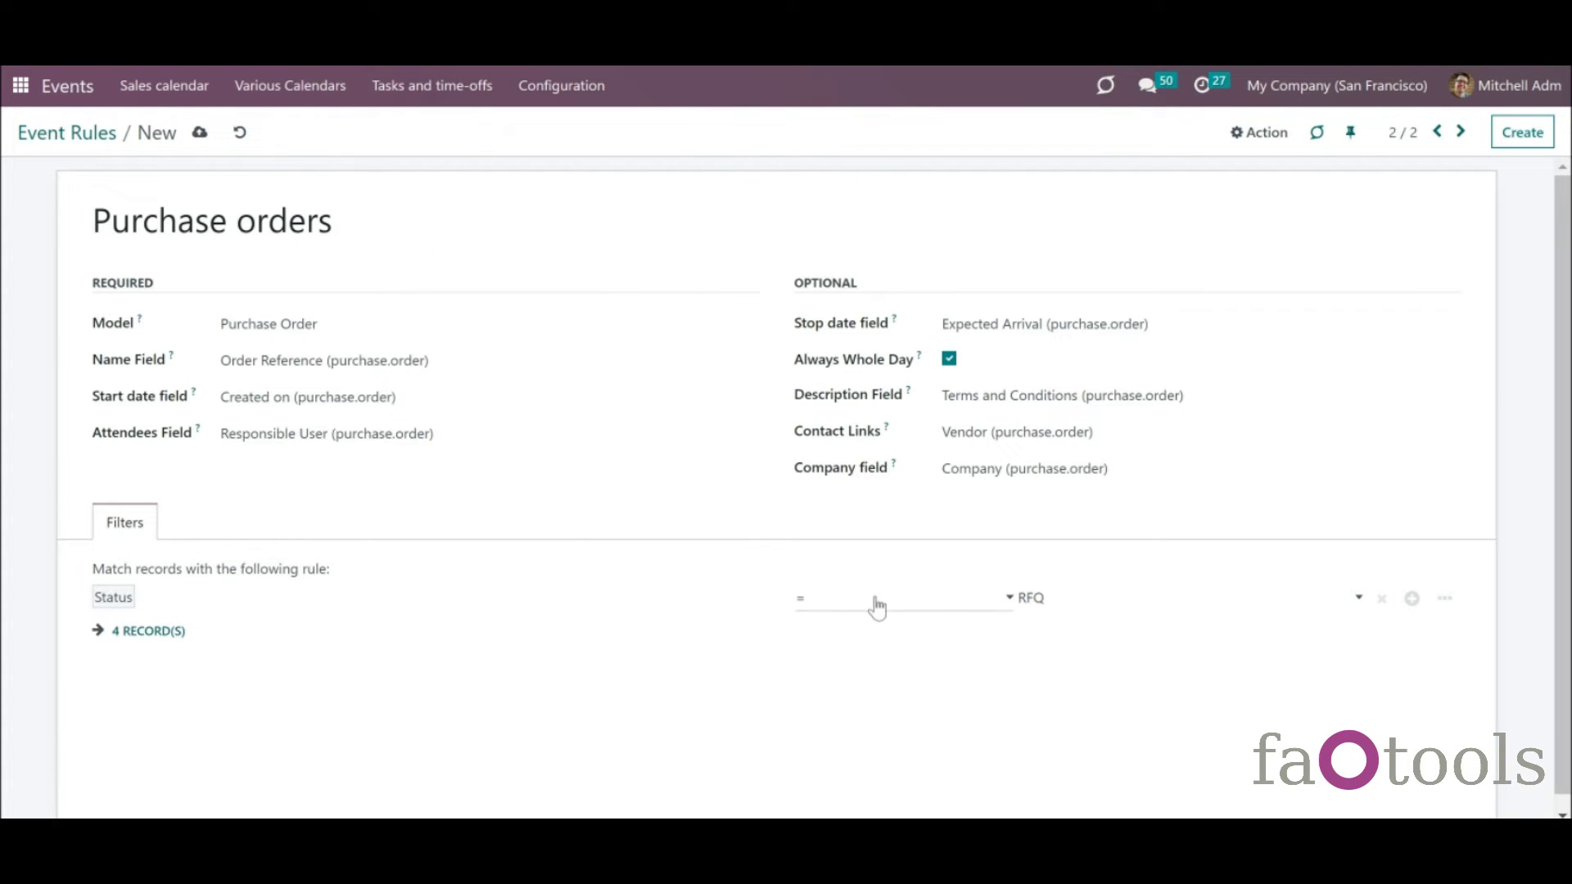
pyautogui.click(1033, 599)
pyautogui.click(1085, 678)
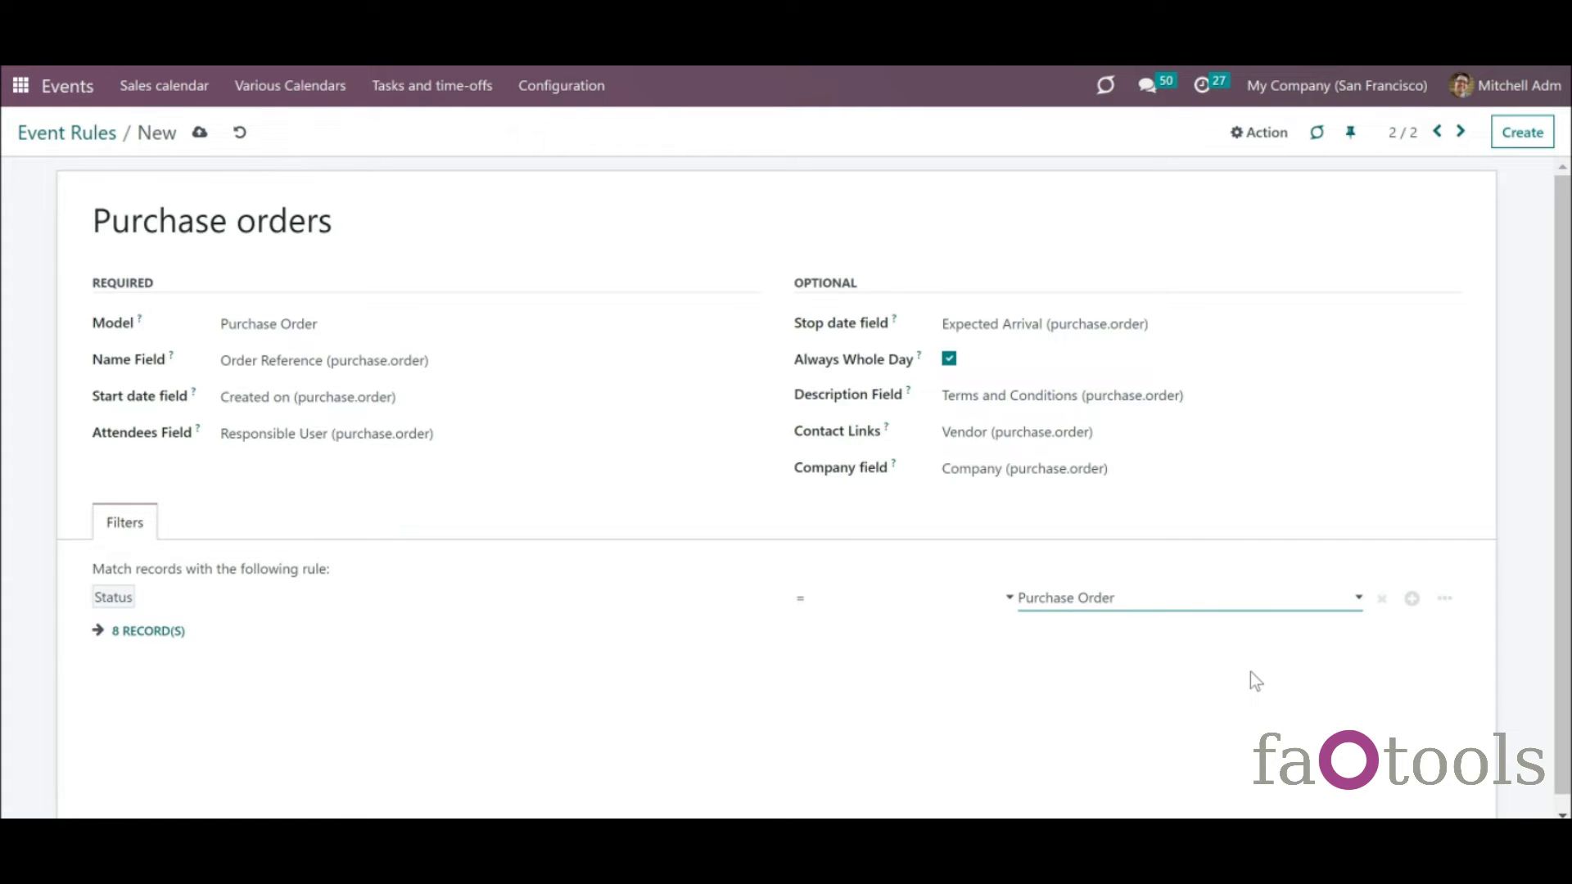
# - Add a second condition Status is RFQ Sent, match any condition, and save the rule
pyautogui.click(1411, 598)
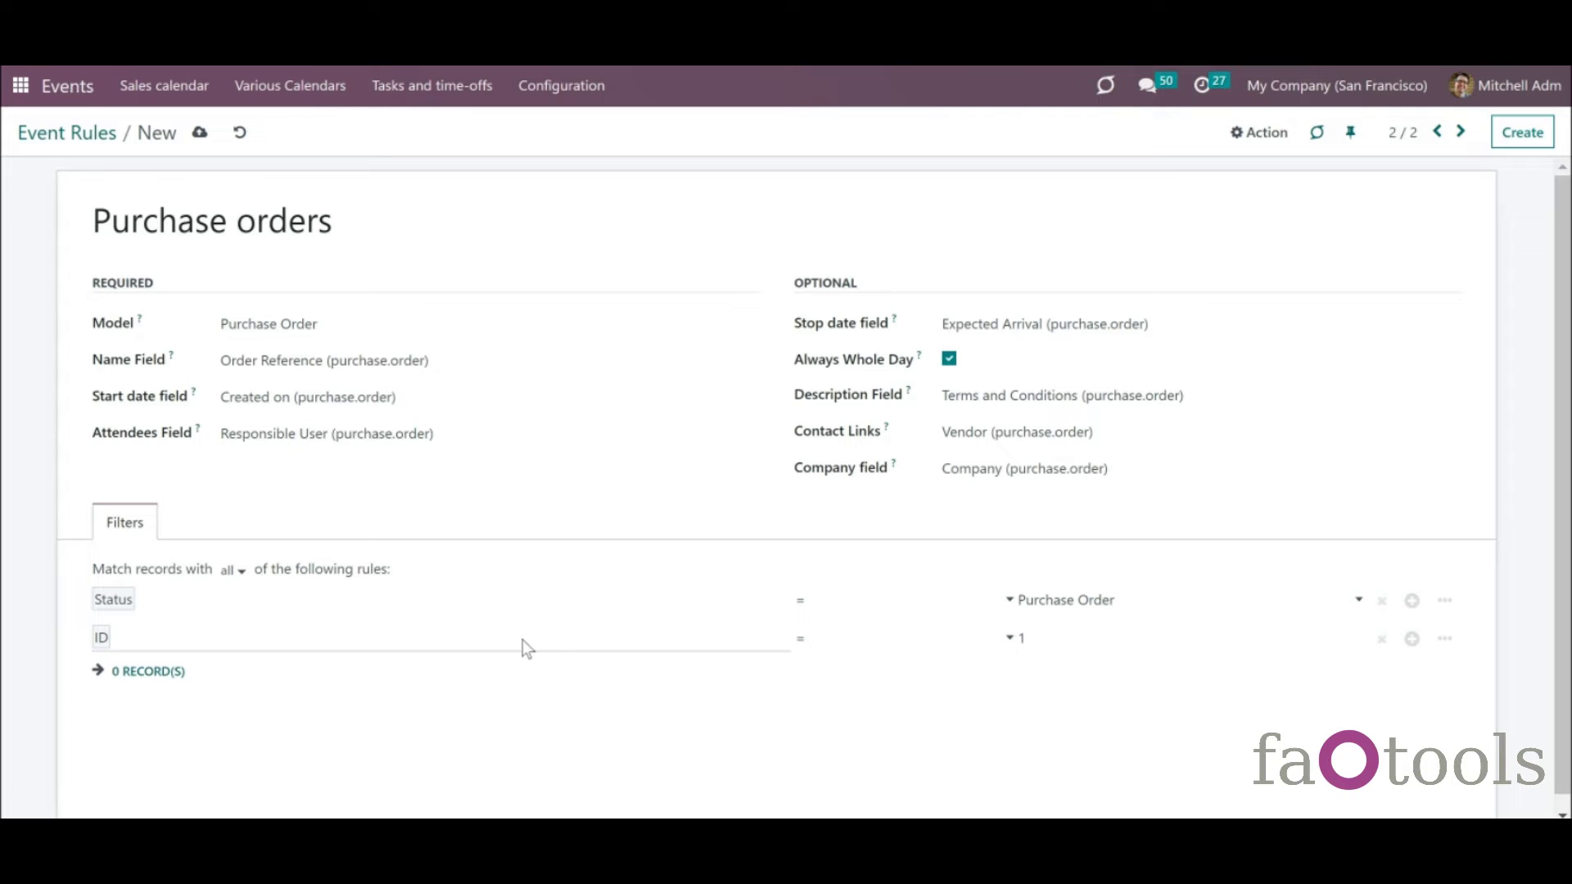
pyautogui.click(493, 645)
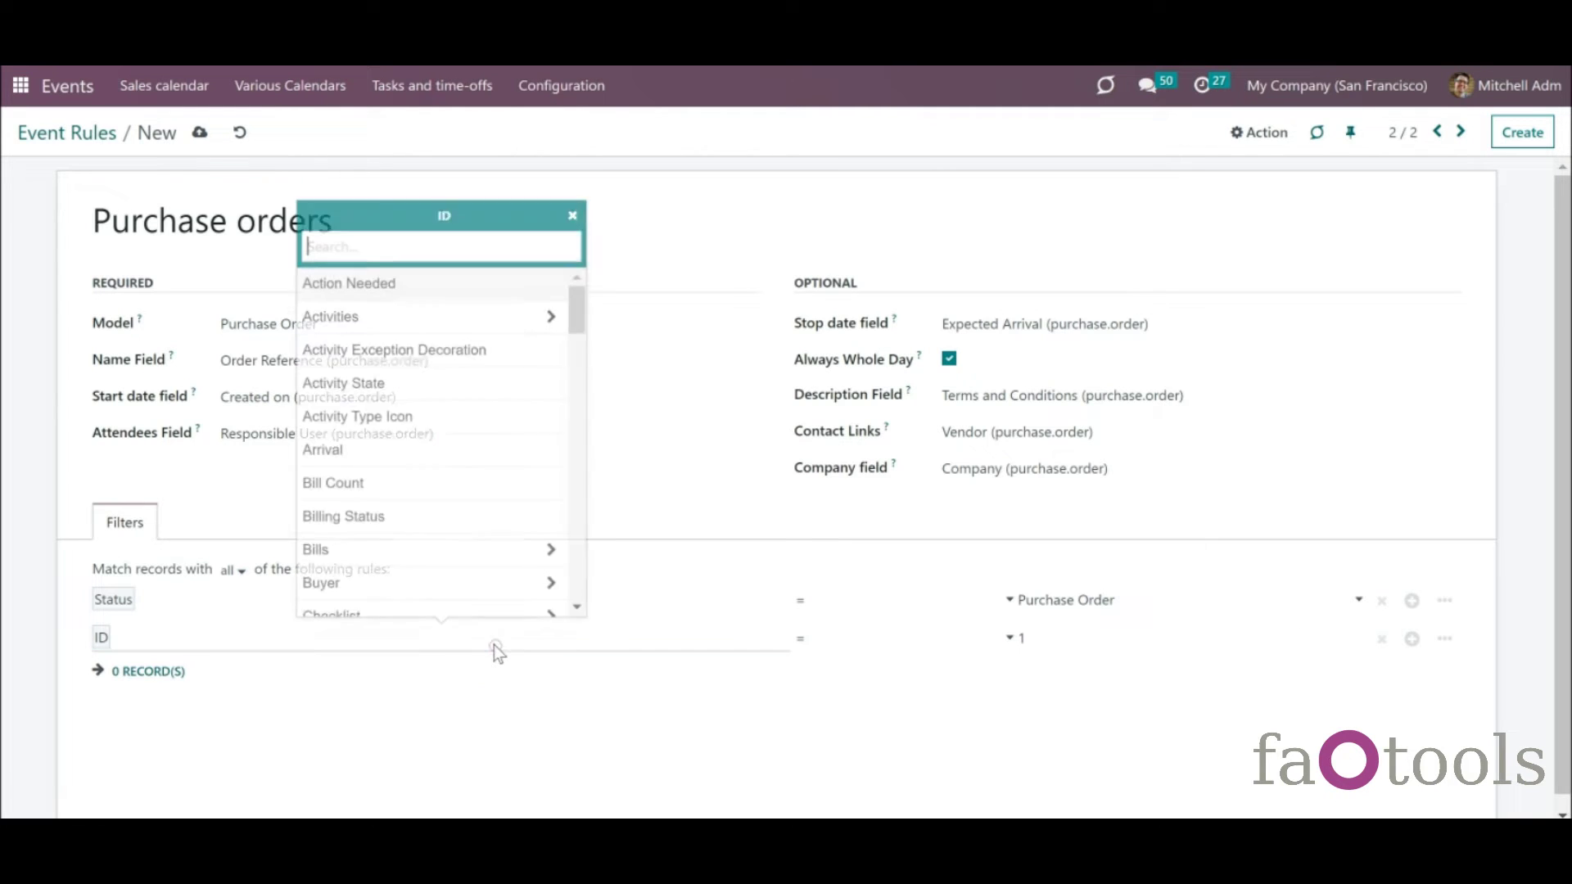
pyautogui.write('sta')
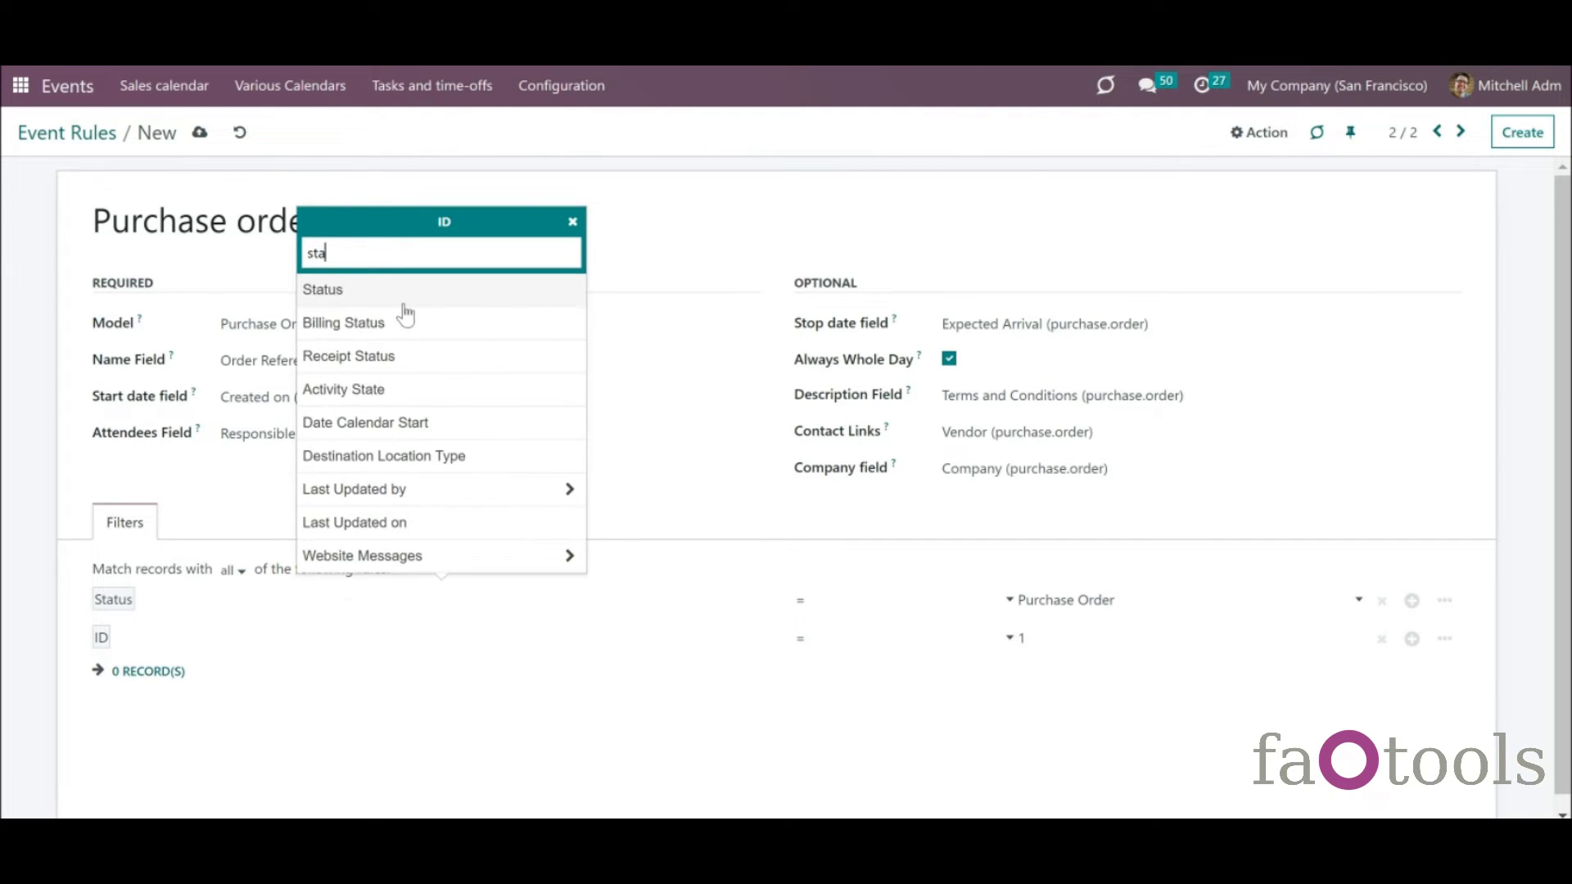
pyautogui.click(344, 290)
pyautogui.click(1004, 637)
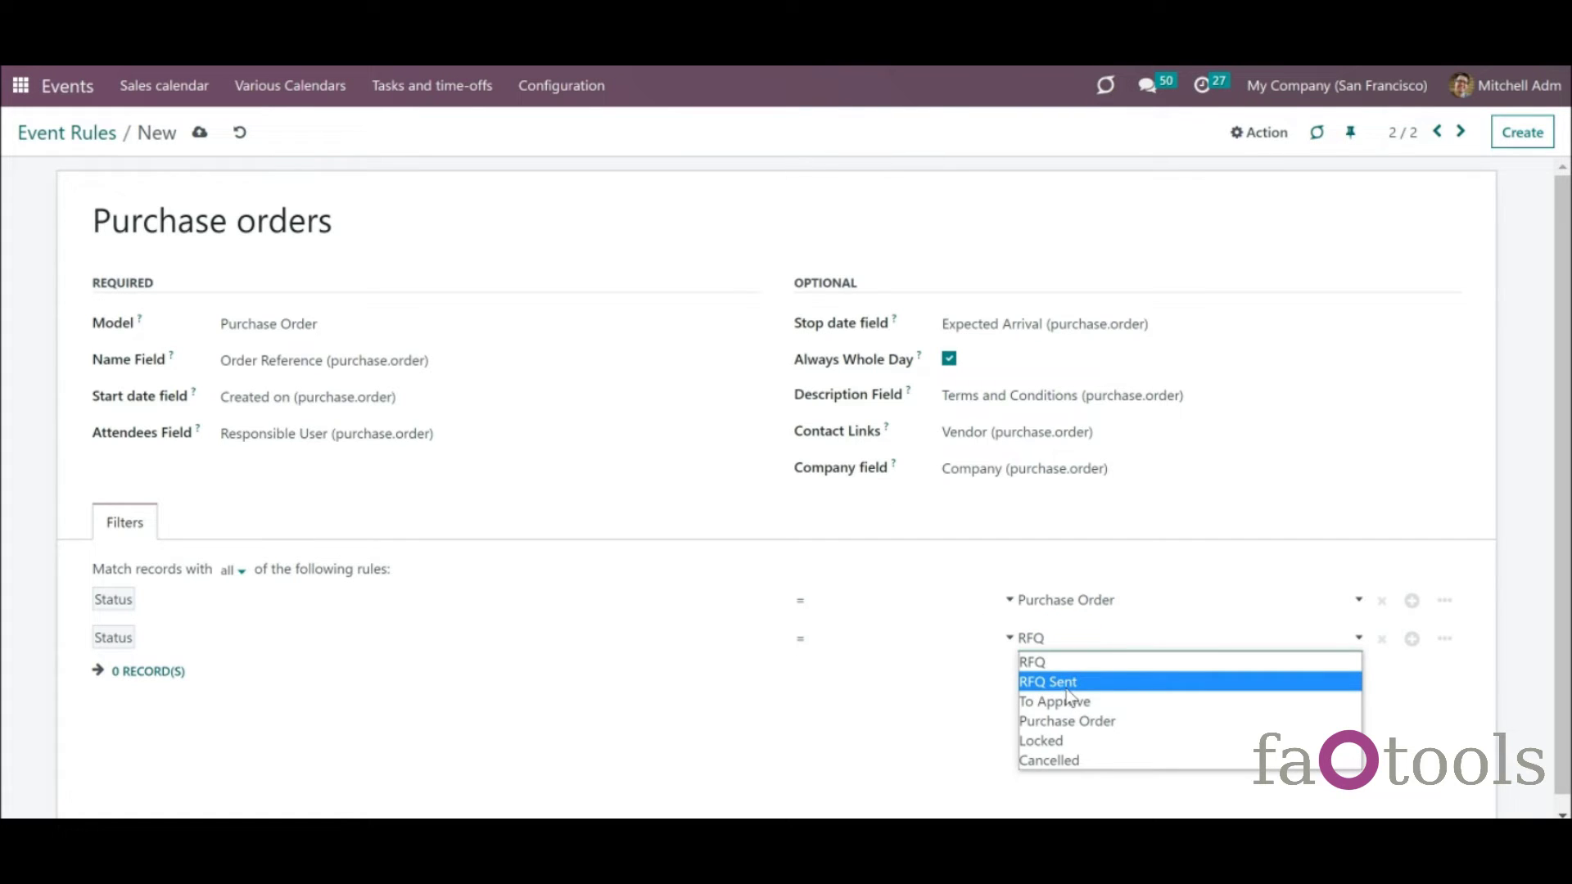
pyautogui.click(1067, 684)
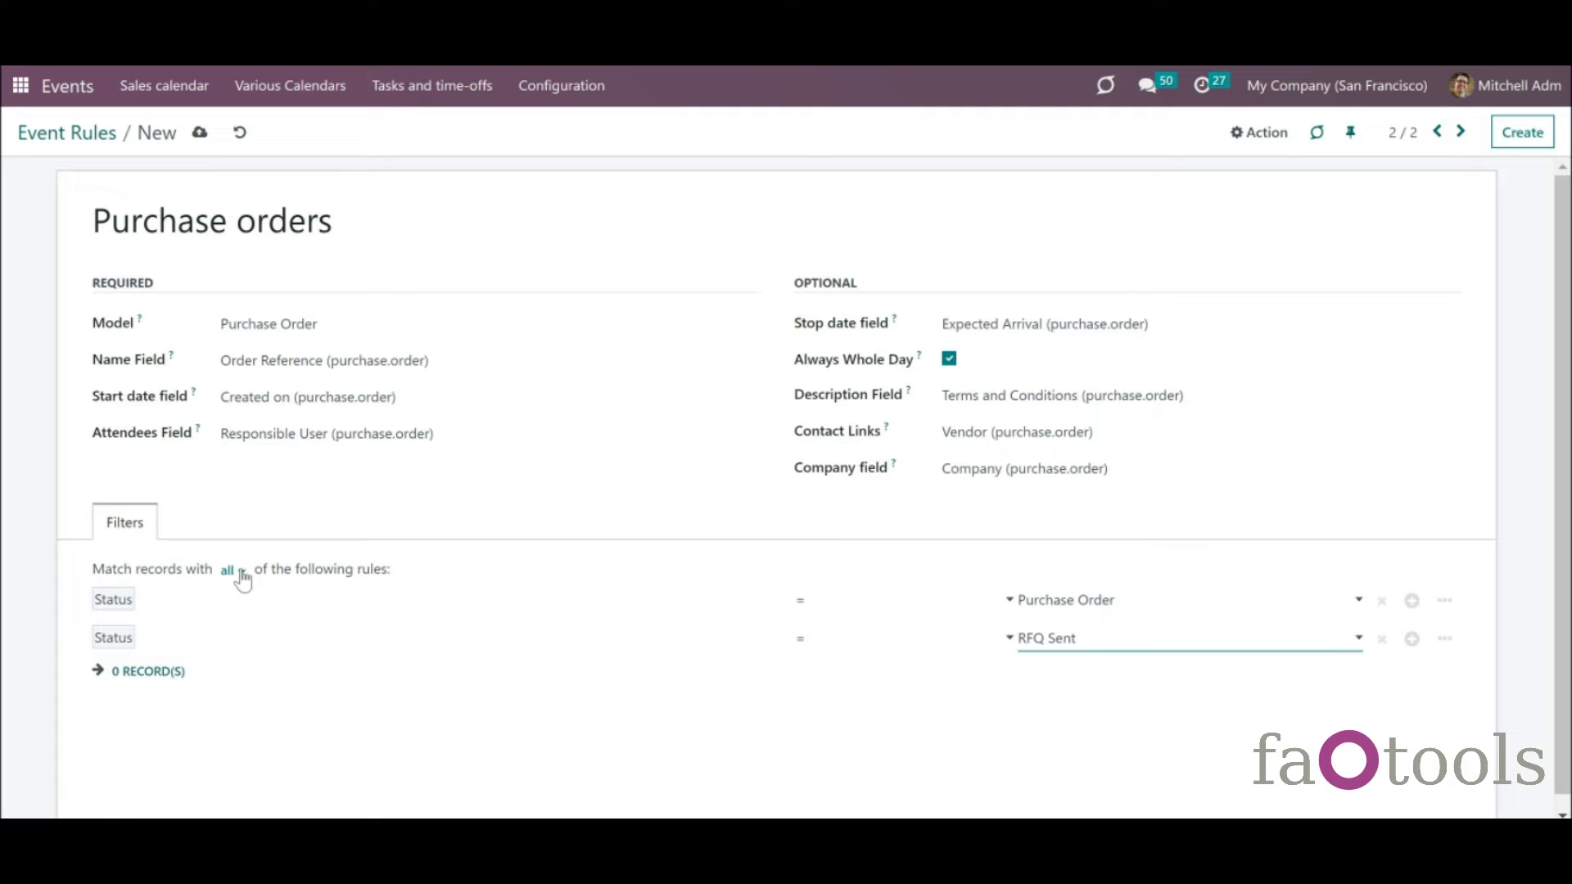
pyautogui.click(240, 571)
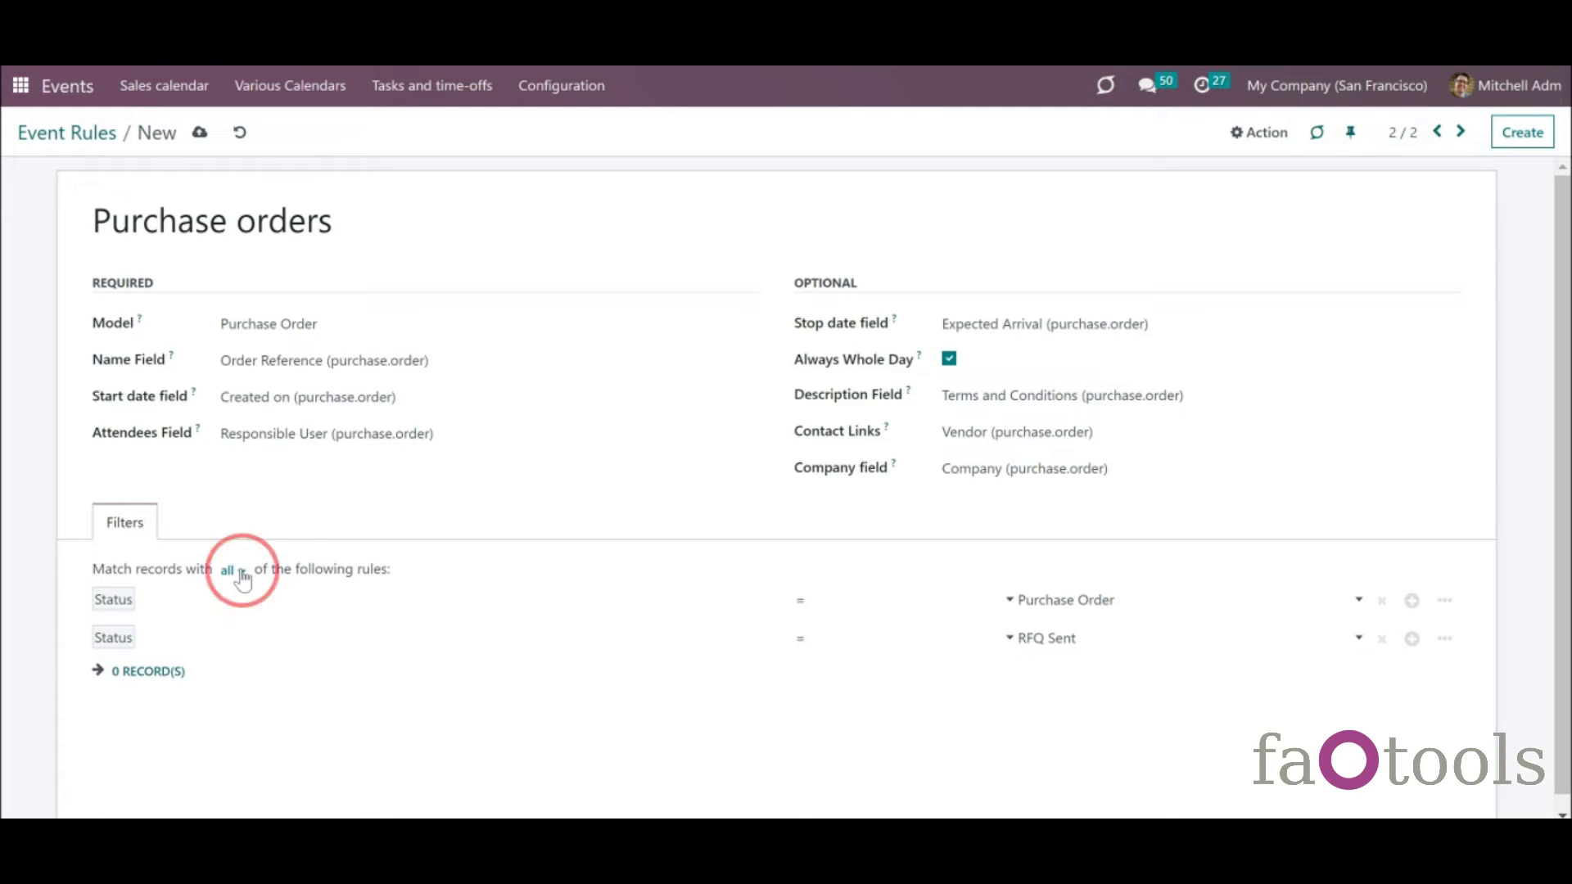
pyautogui.click(257, 632)
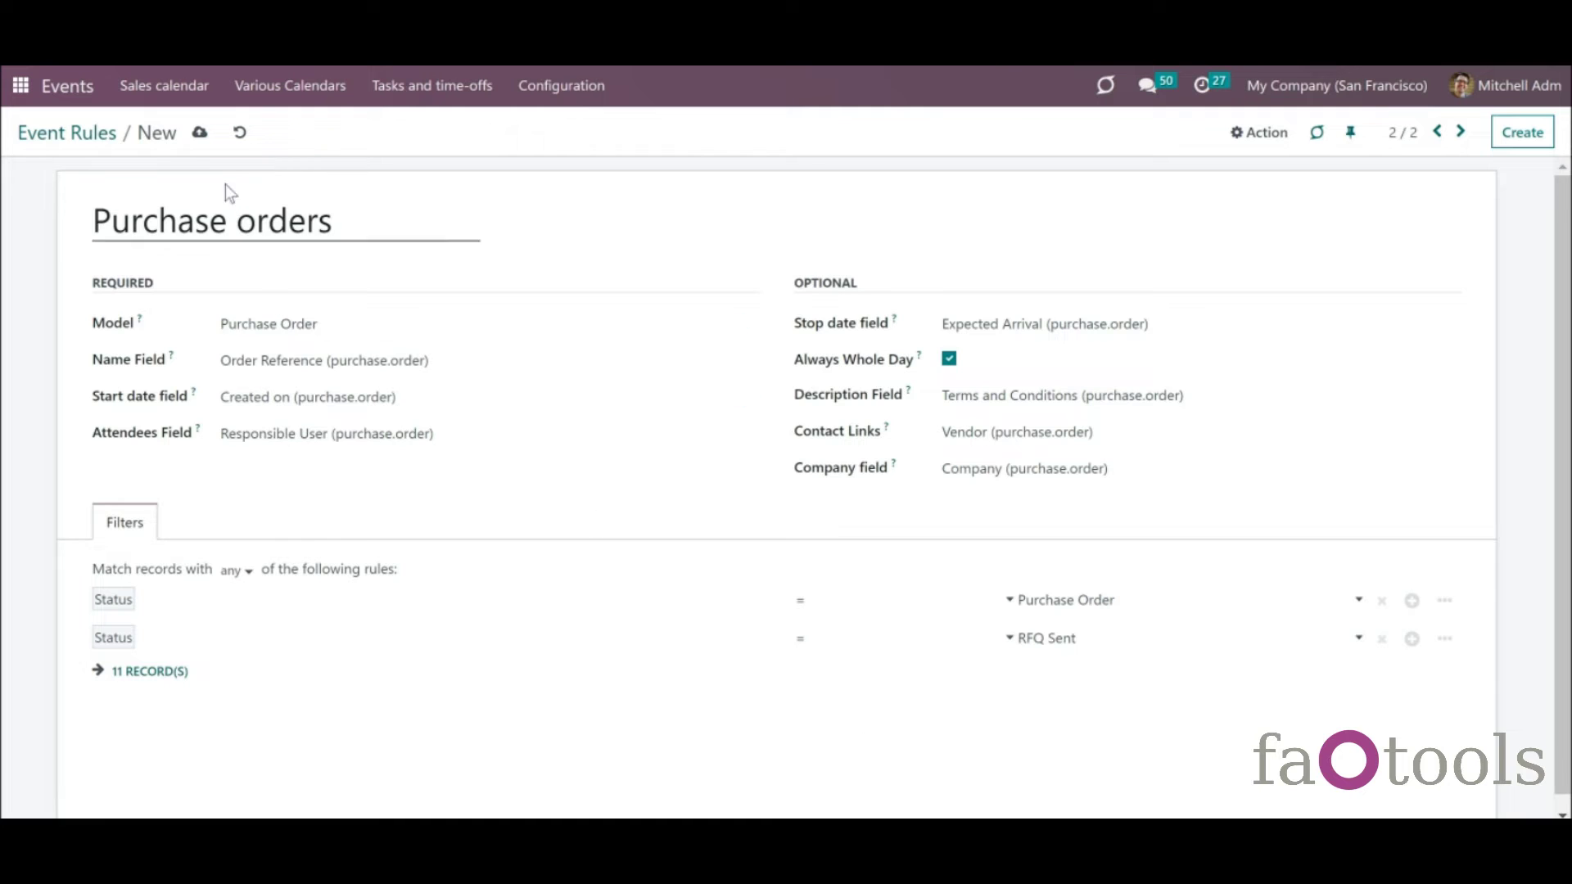
pyautogui.click(199, 135)
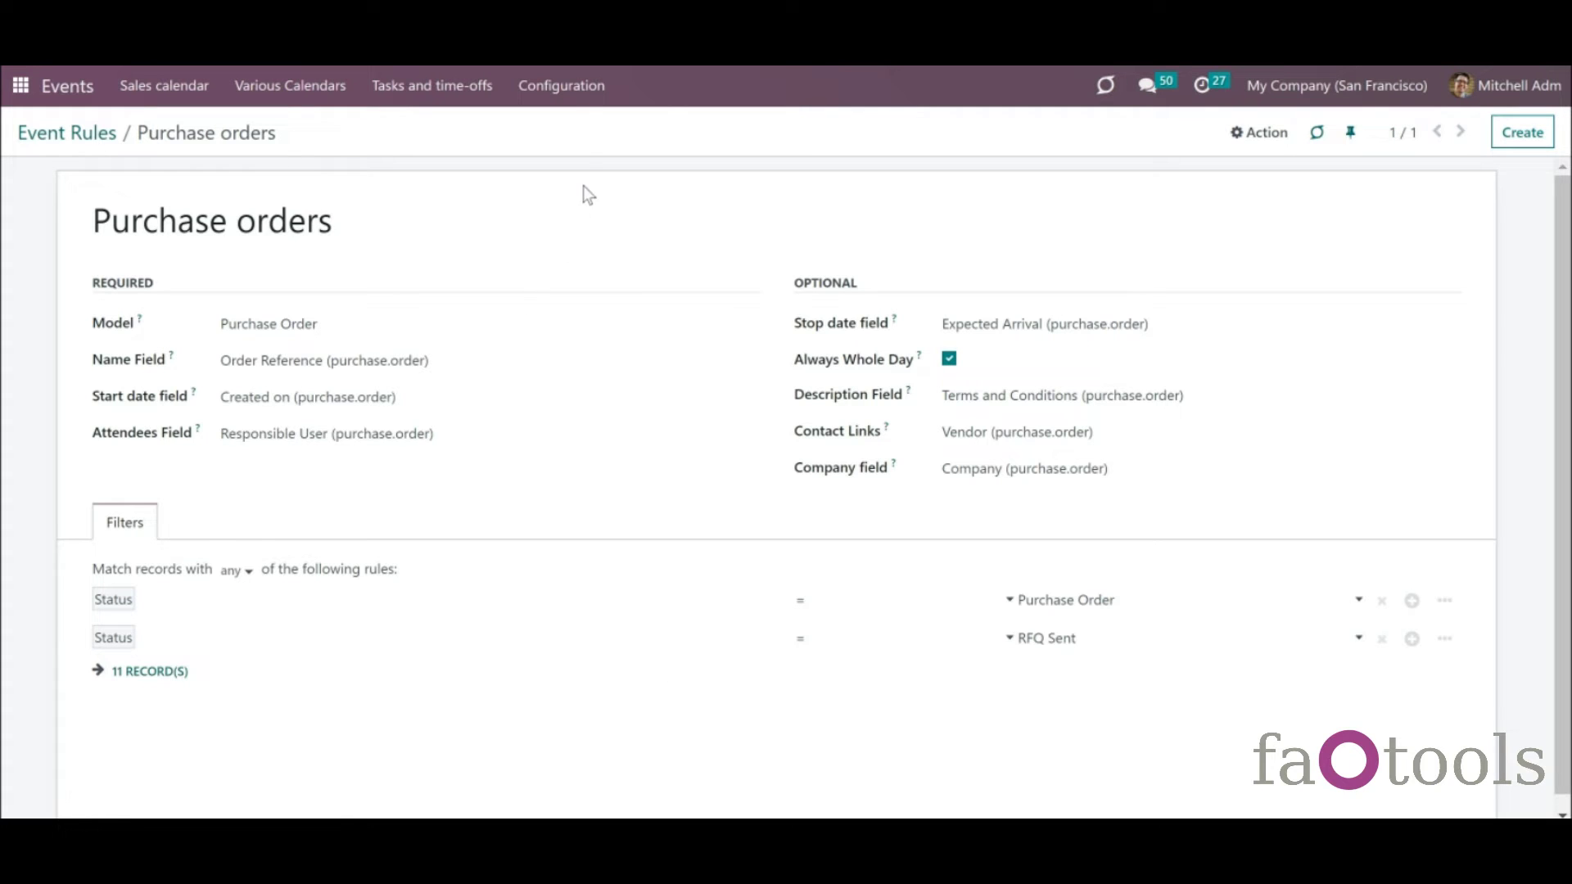
# - Open the Various Calendars joint calendar from Configuration > Calendars
pyautogui.click(573, 89)
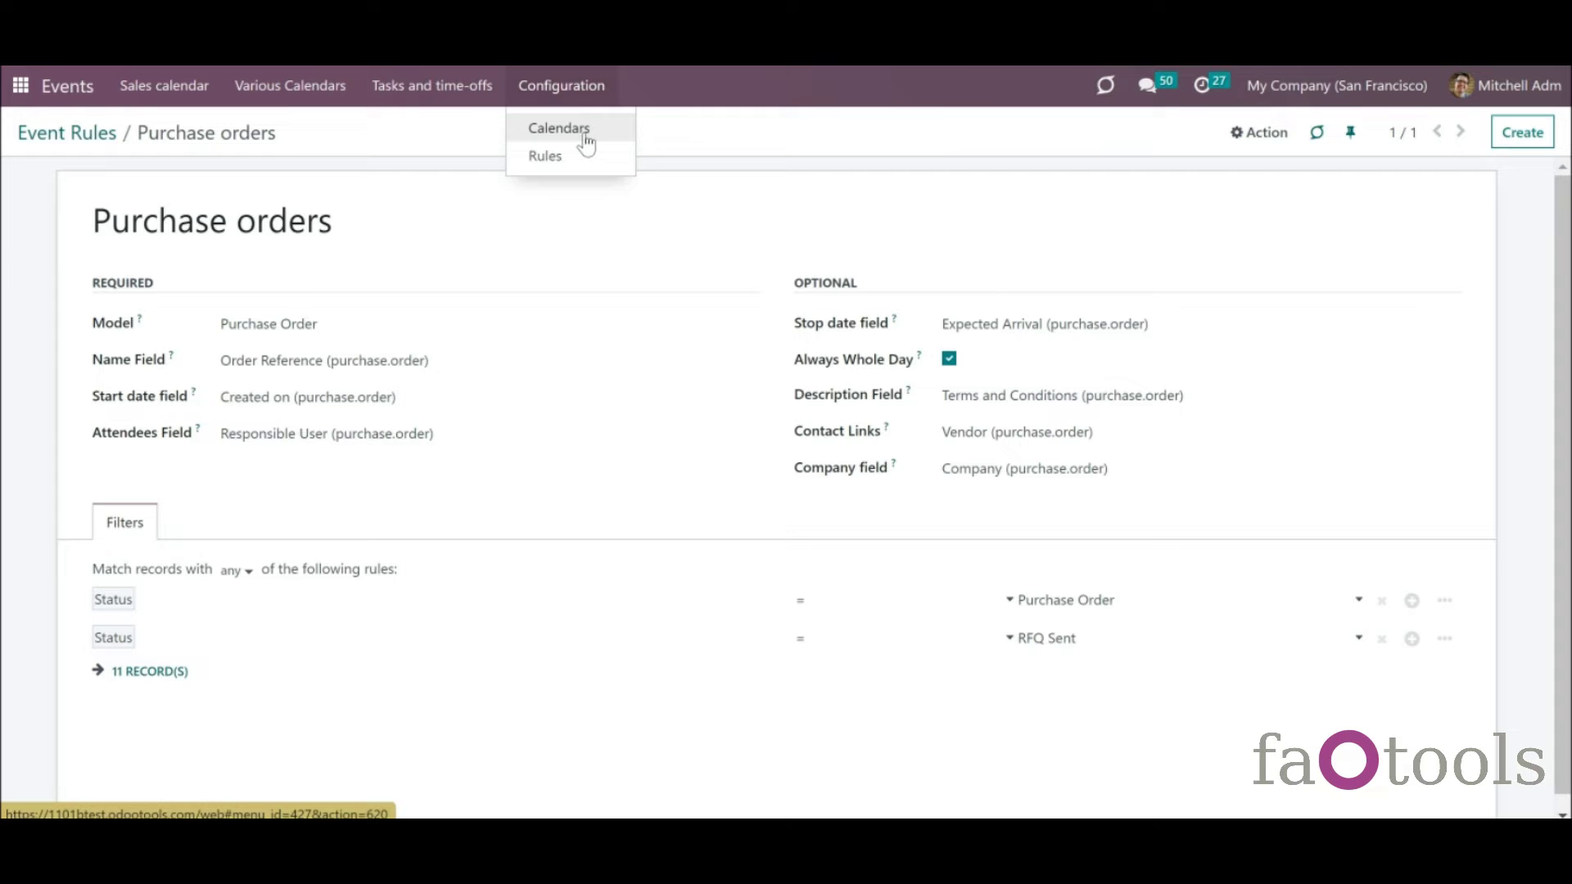
pyautogui.click(585, 137)
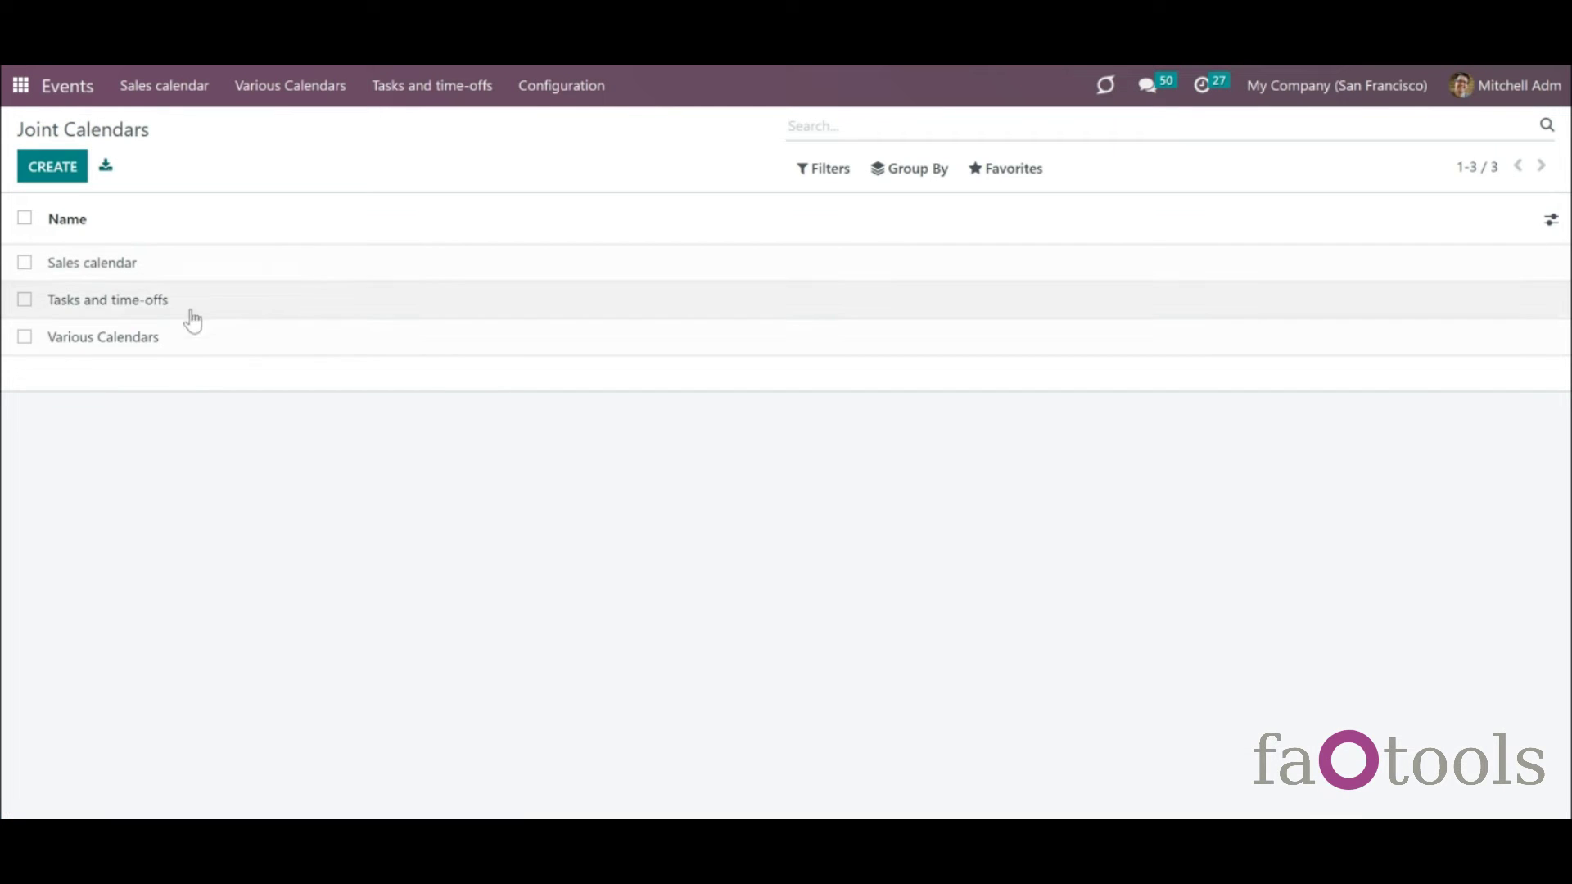
pyautogui.click(97, 351)
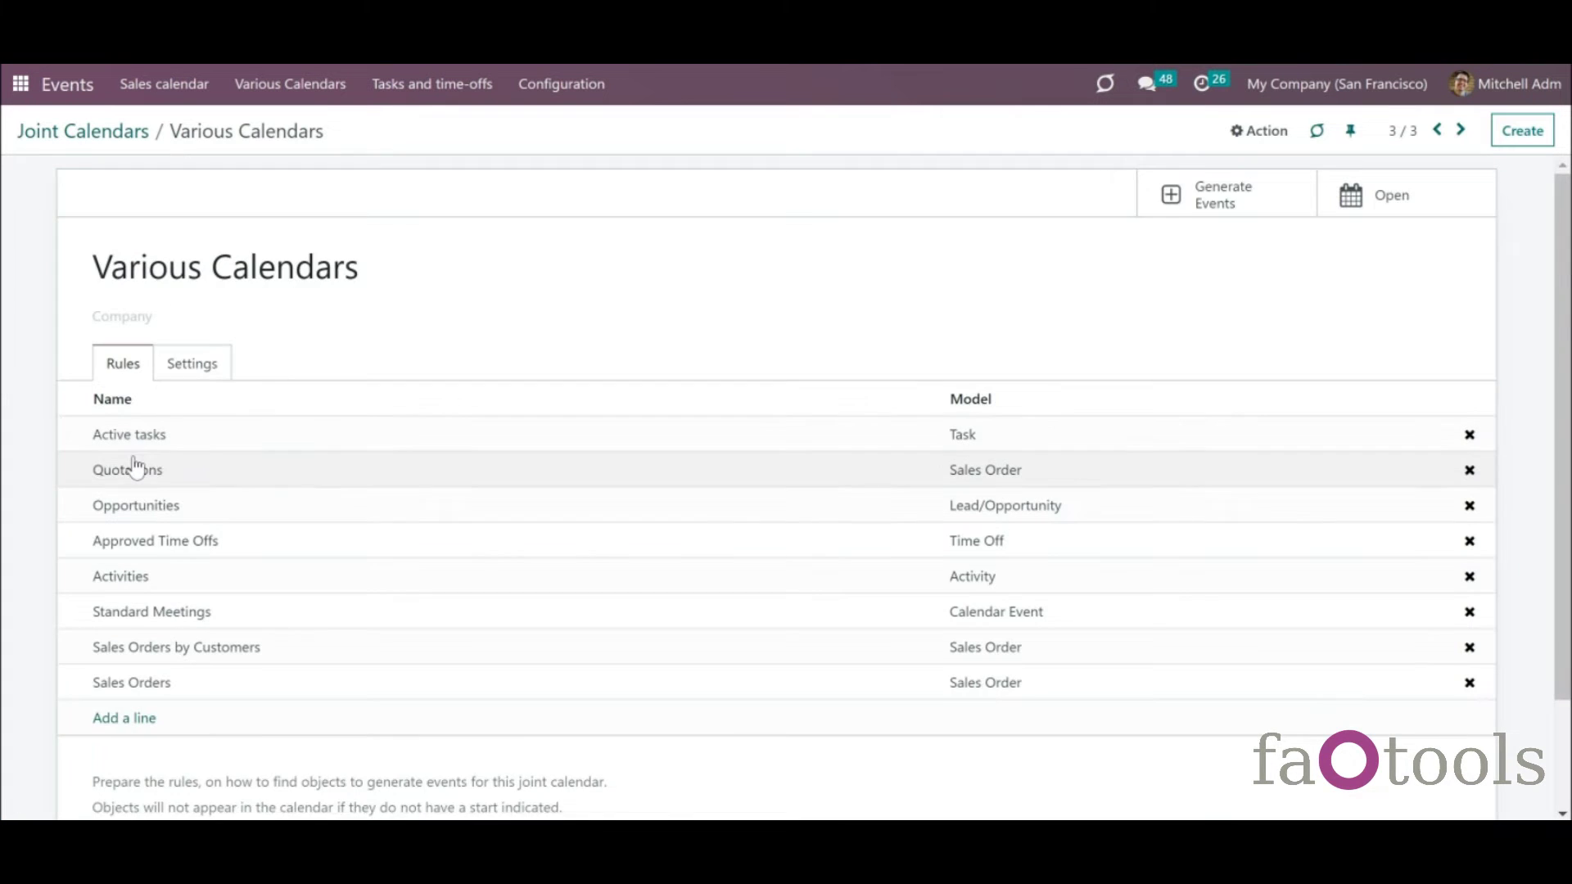
pyautogui.scroll(-2, 125, 344)
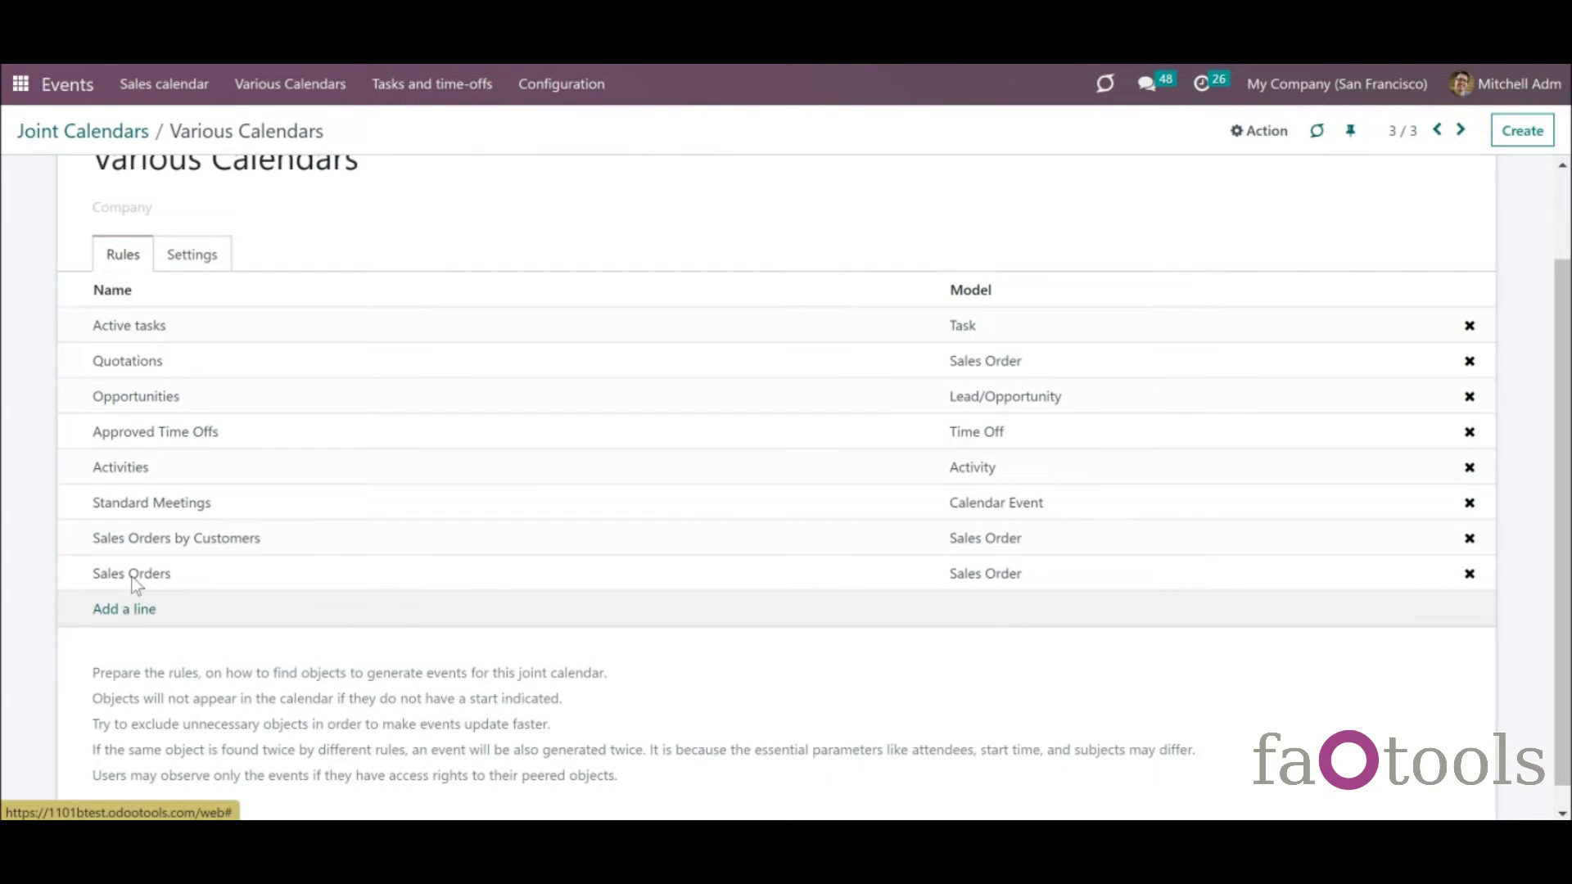
# - Add the Purchase orders rule and save, then remove Sales Orders by Customers and save again
pyautogui.click(122, 609)
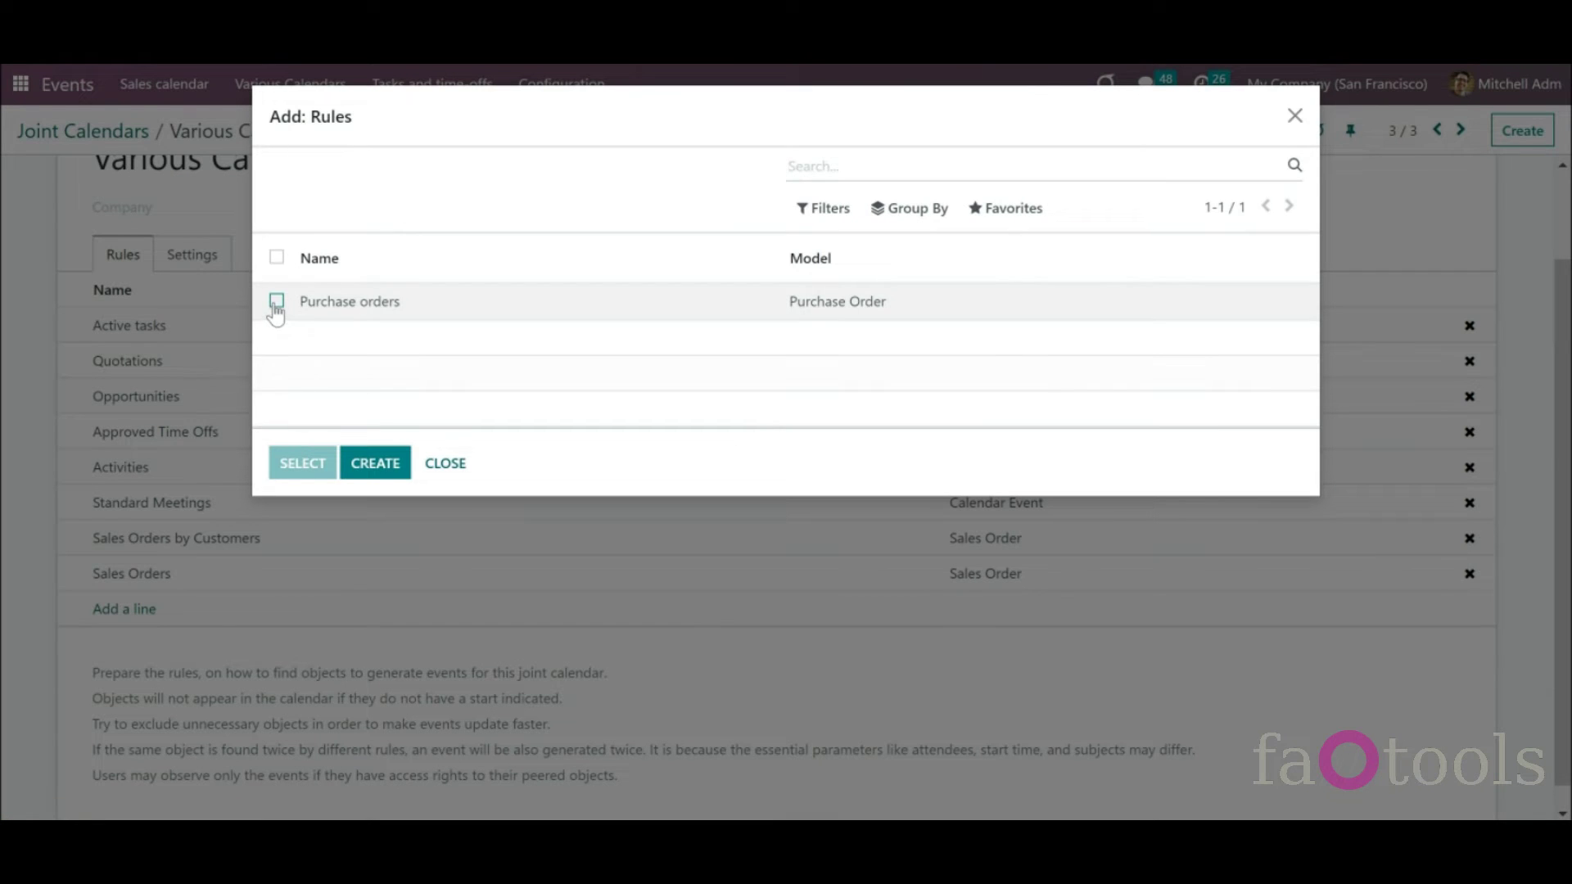
pyautogui.click(277, 302)
pyautogui.click(302, 483)
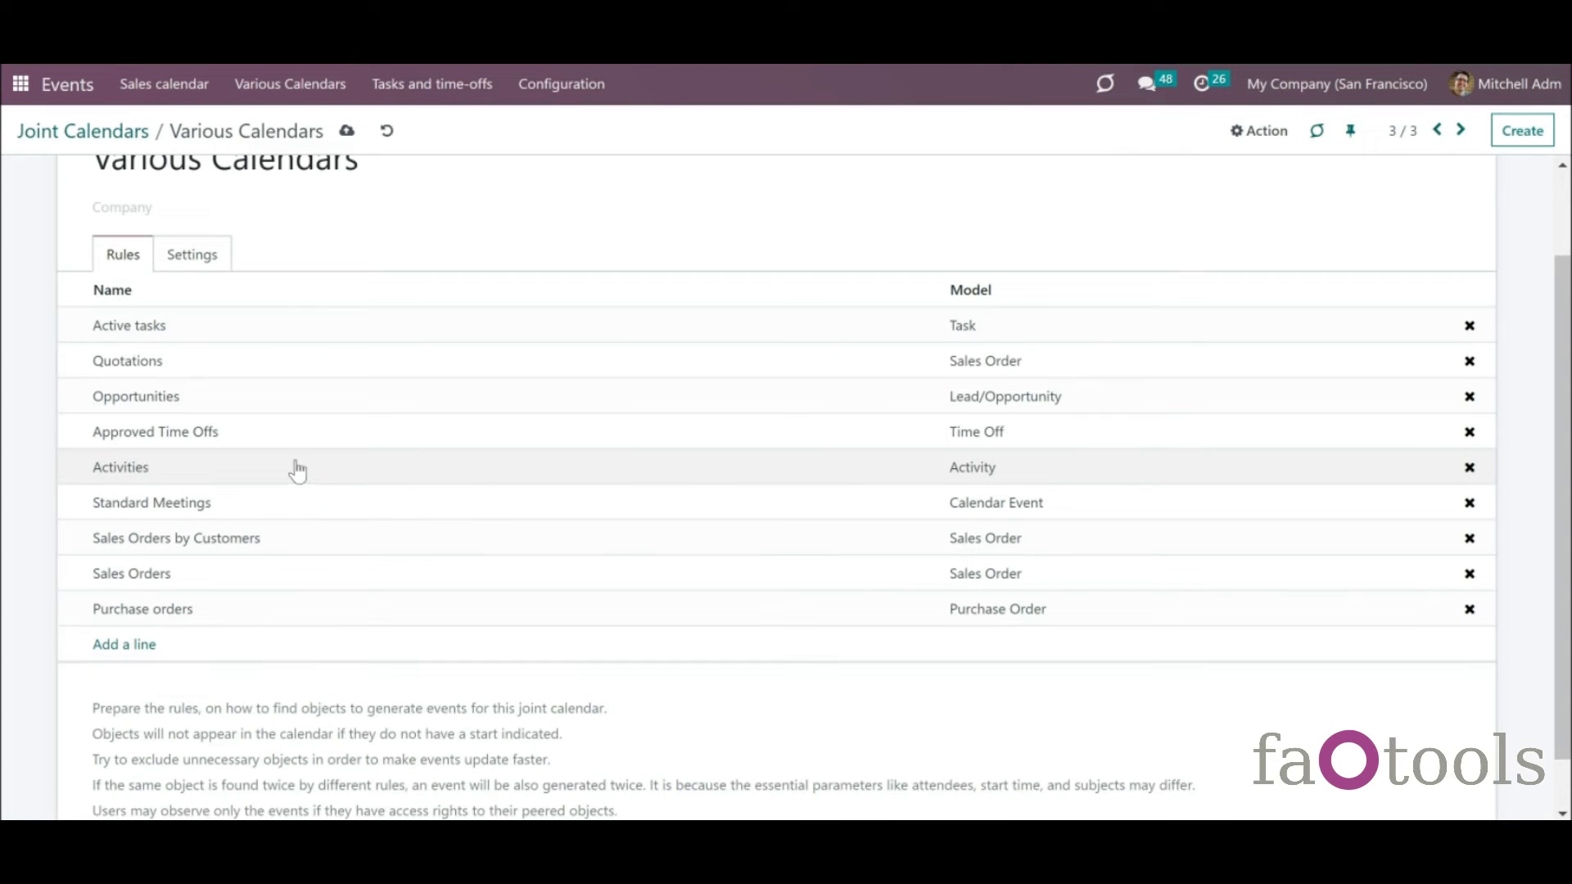
pyautogui.click(347, 131)
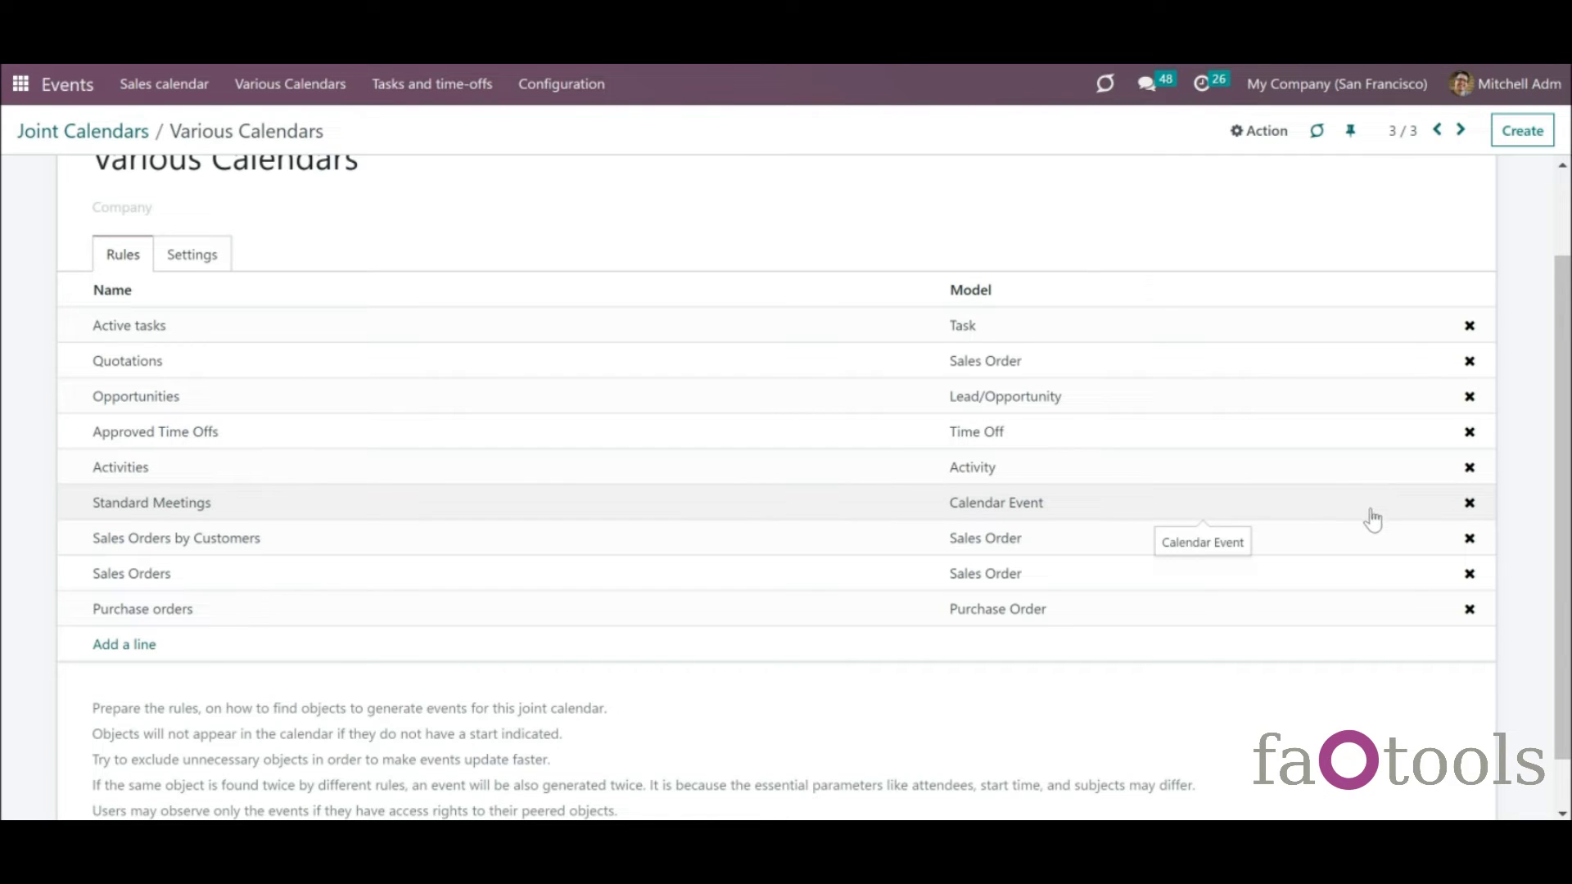
pyautogui.click(1469, 538)
pyautogui.click(347, 131)
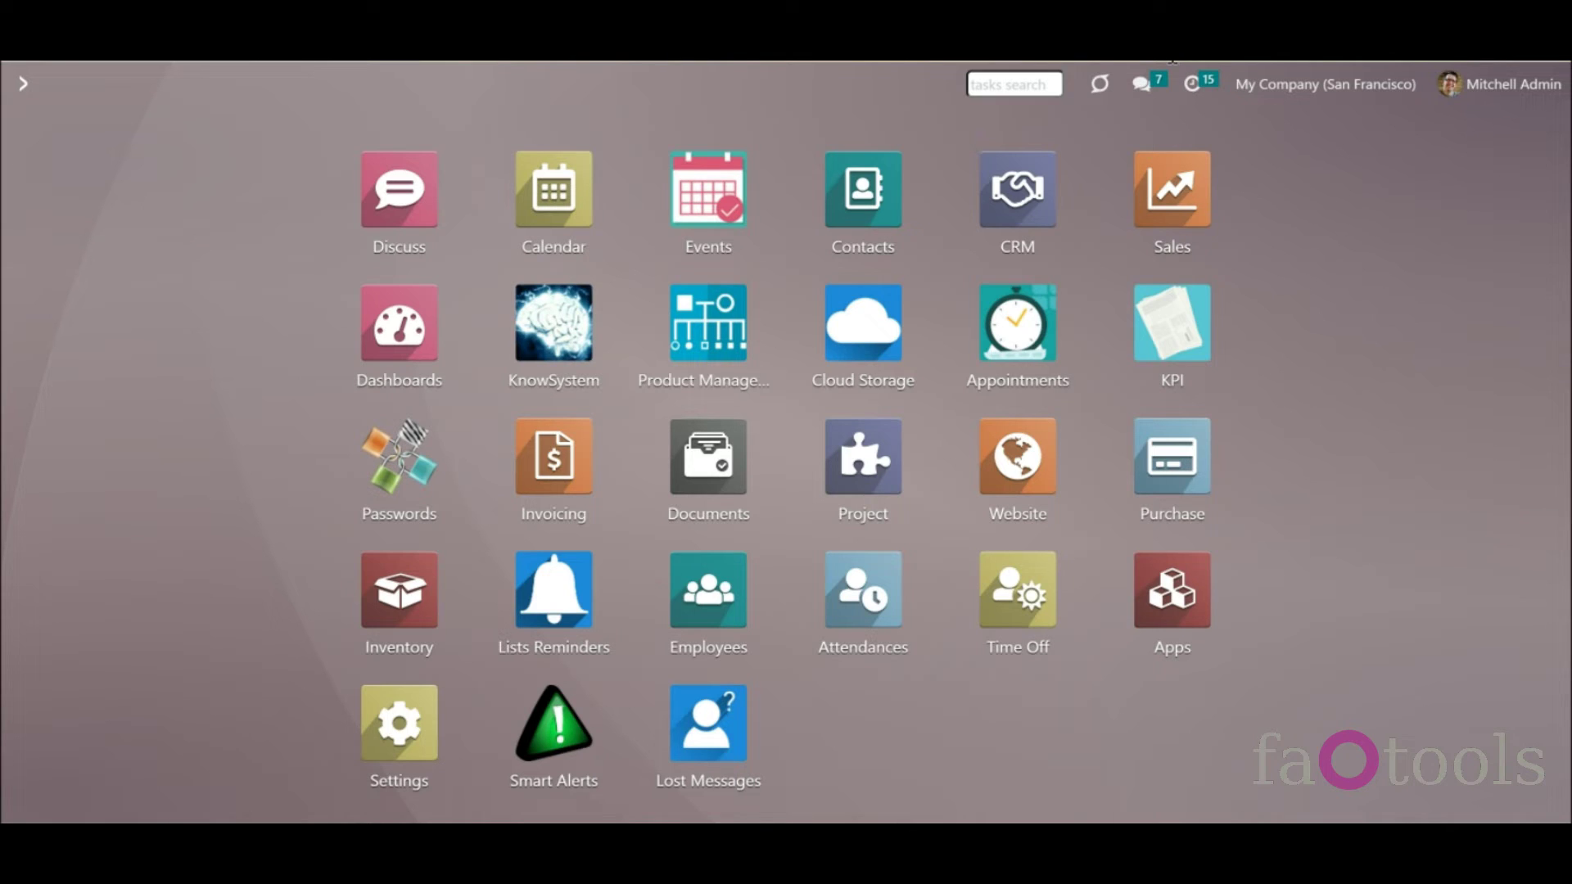
# - Open the Events app and switch to the Tasks and time-offs calendar
pyautogui.click(718, 215)
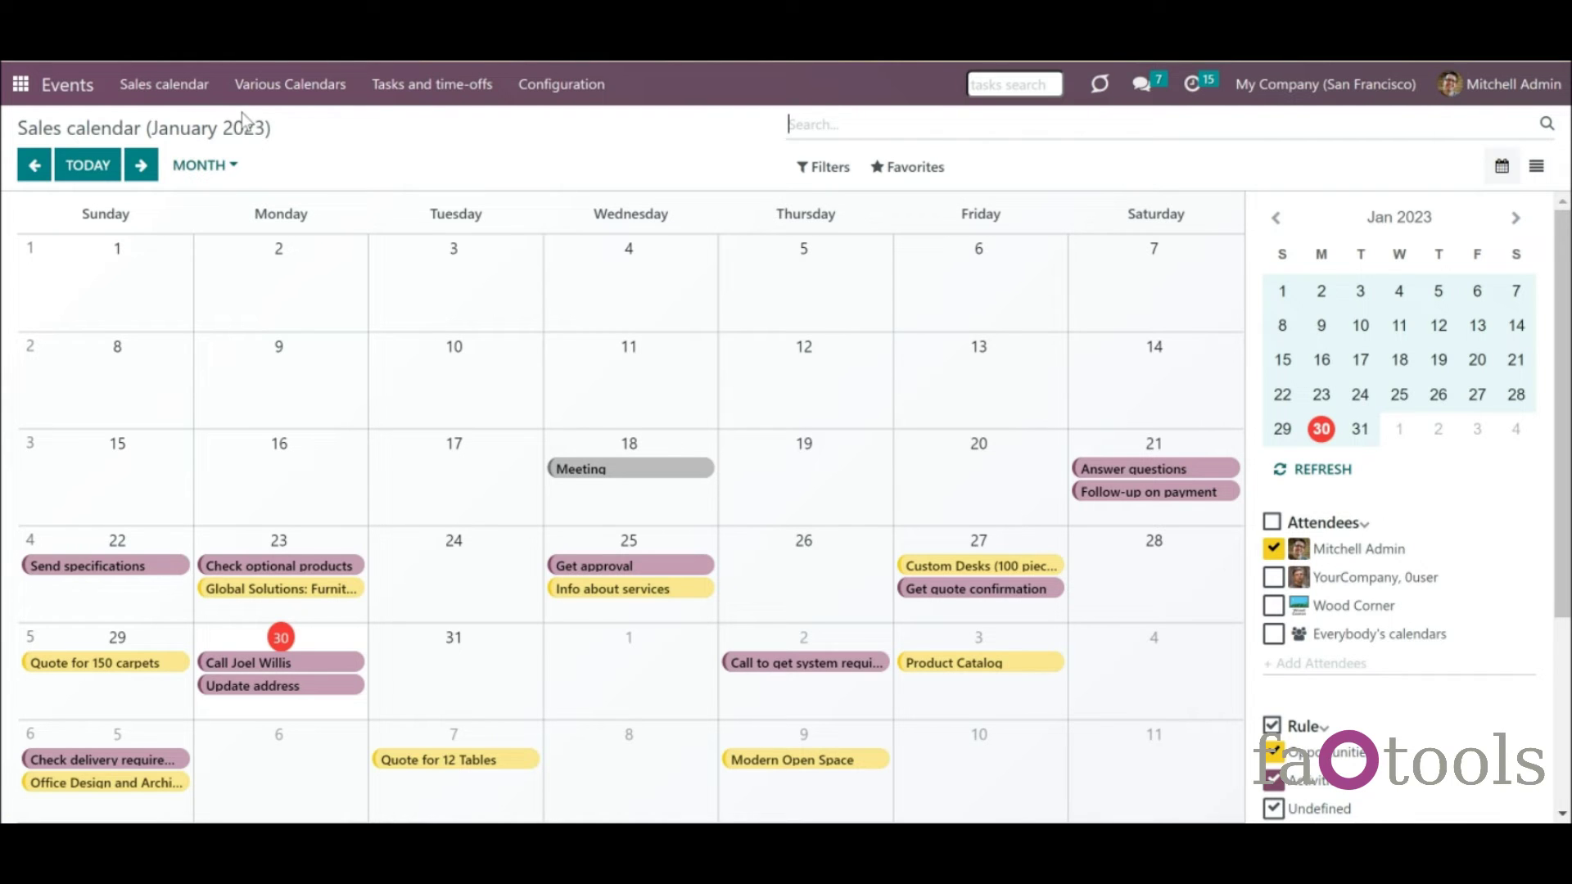
pyautogui.click(392, 88)
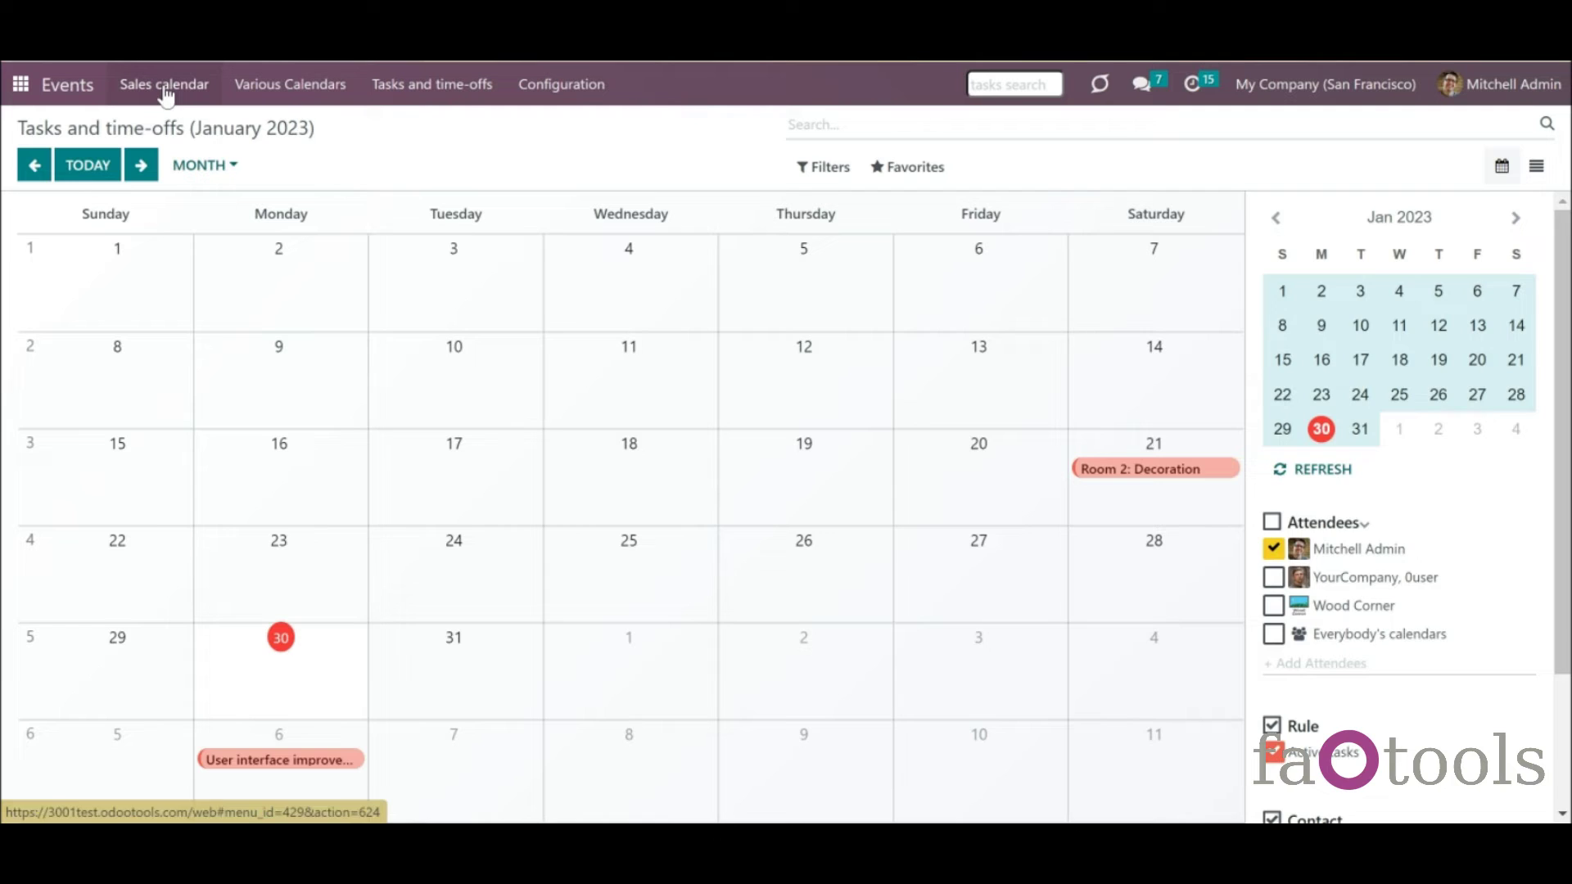
# - Switch to the Sales calendar and try Day, Week and Year views before returning to Month
pyautogui.click(167, 92)
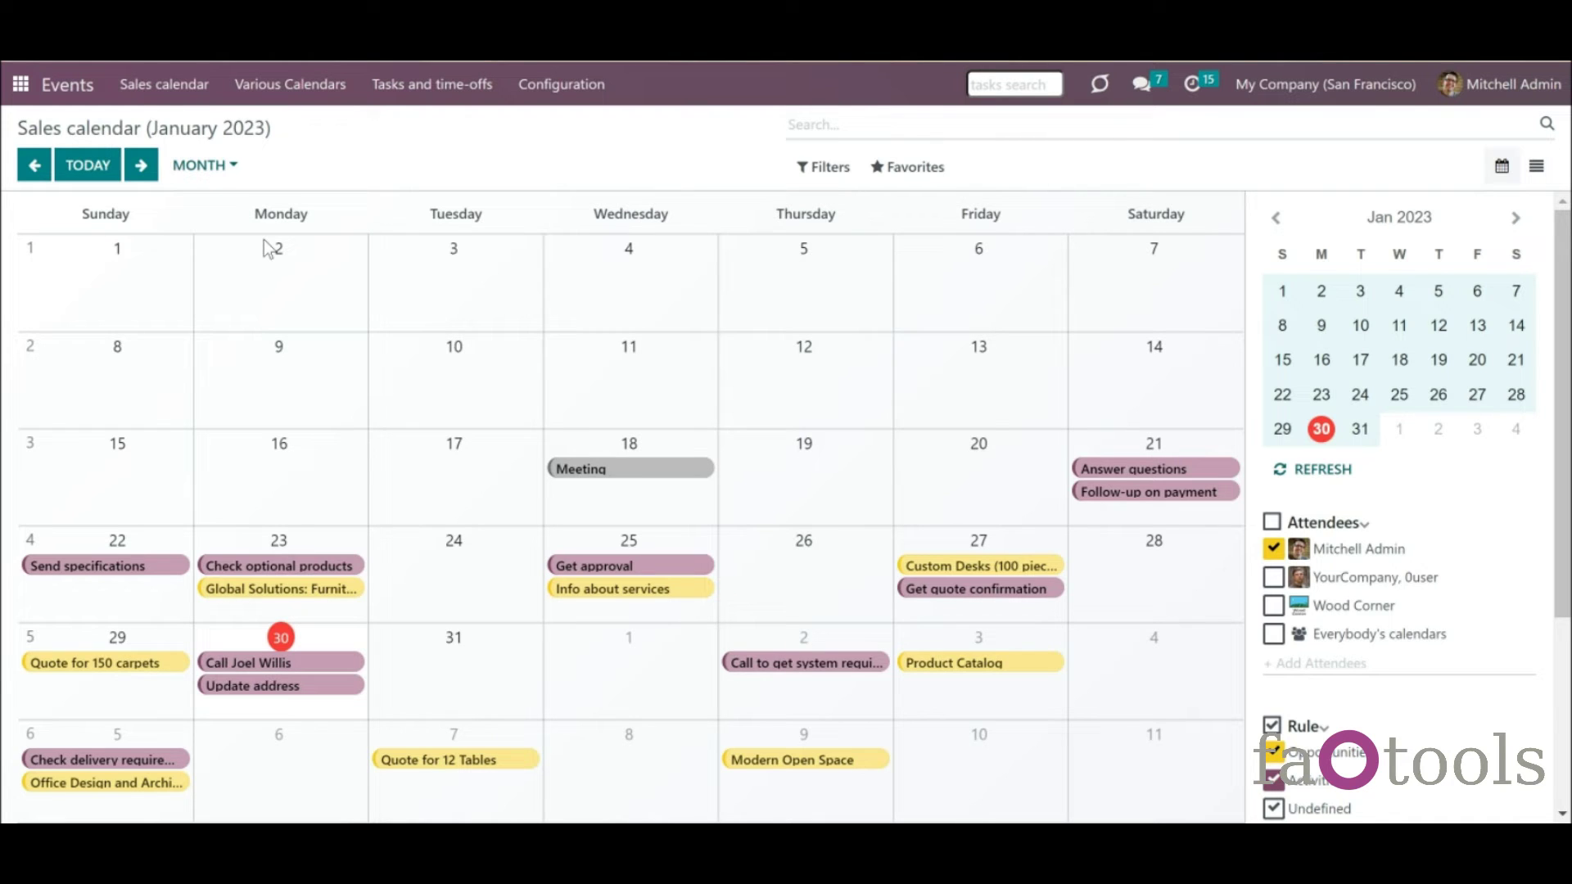
pyautogui.click(204, 169)
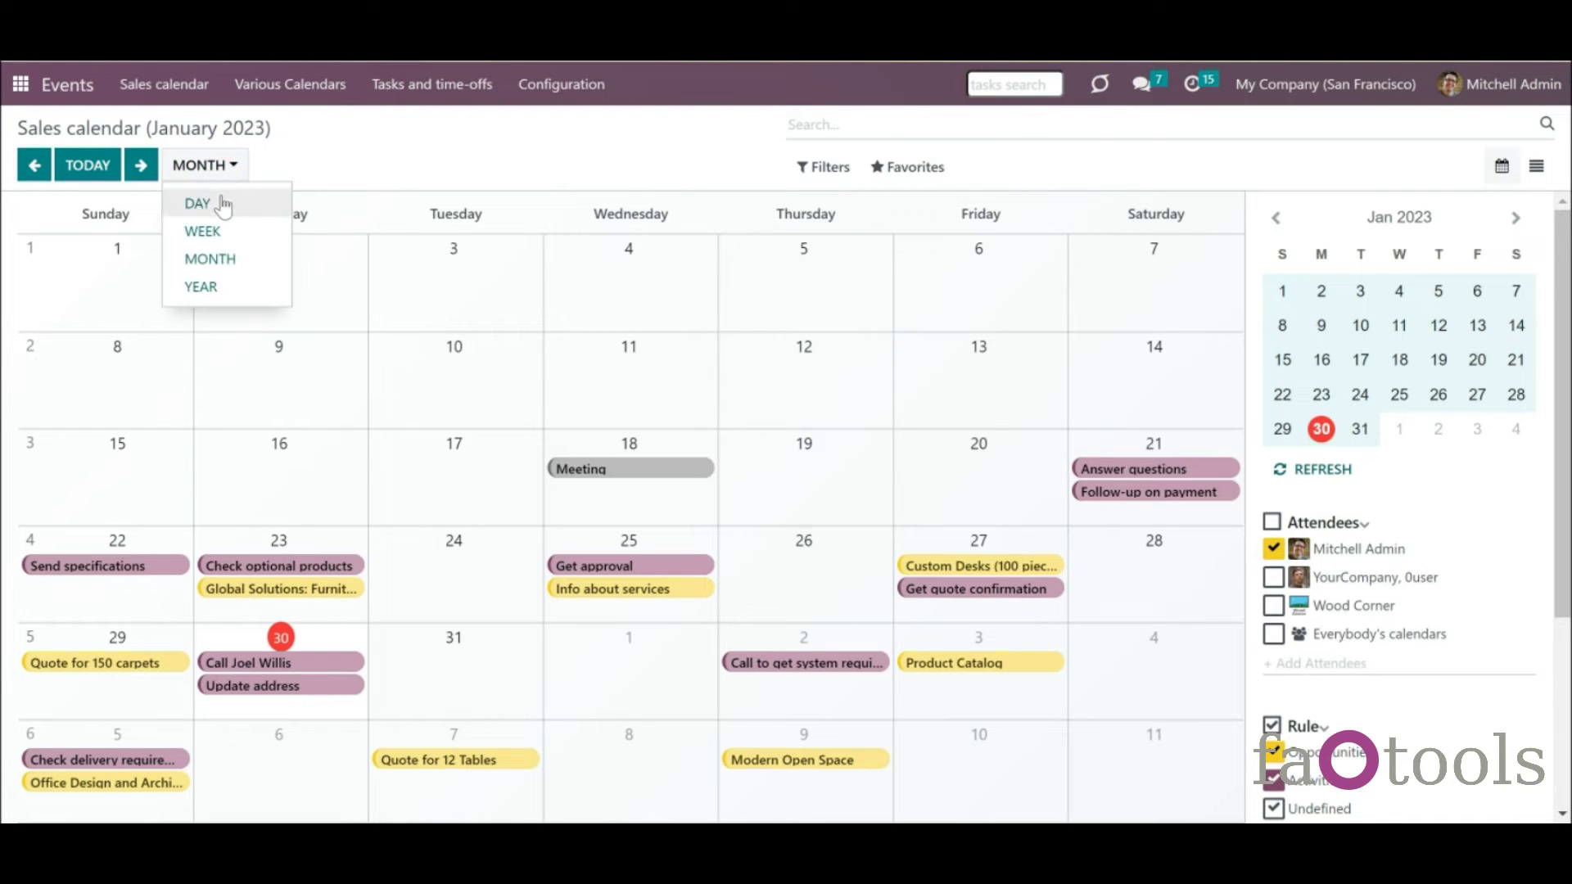
pyautogui.click(223, 205)
pyautogui.click(205, 165)
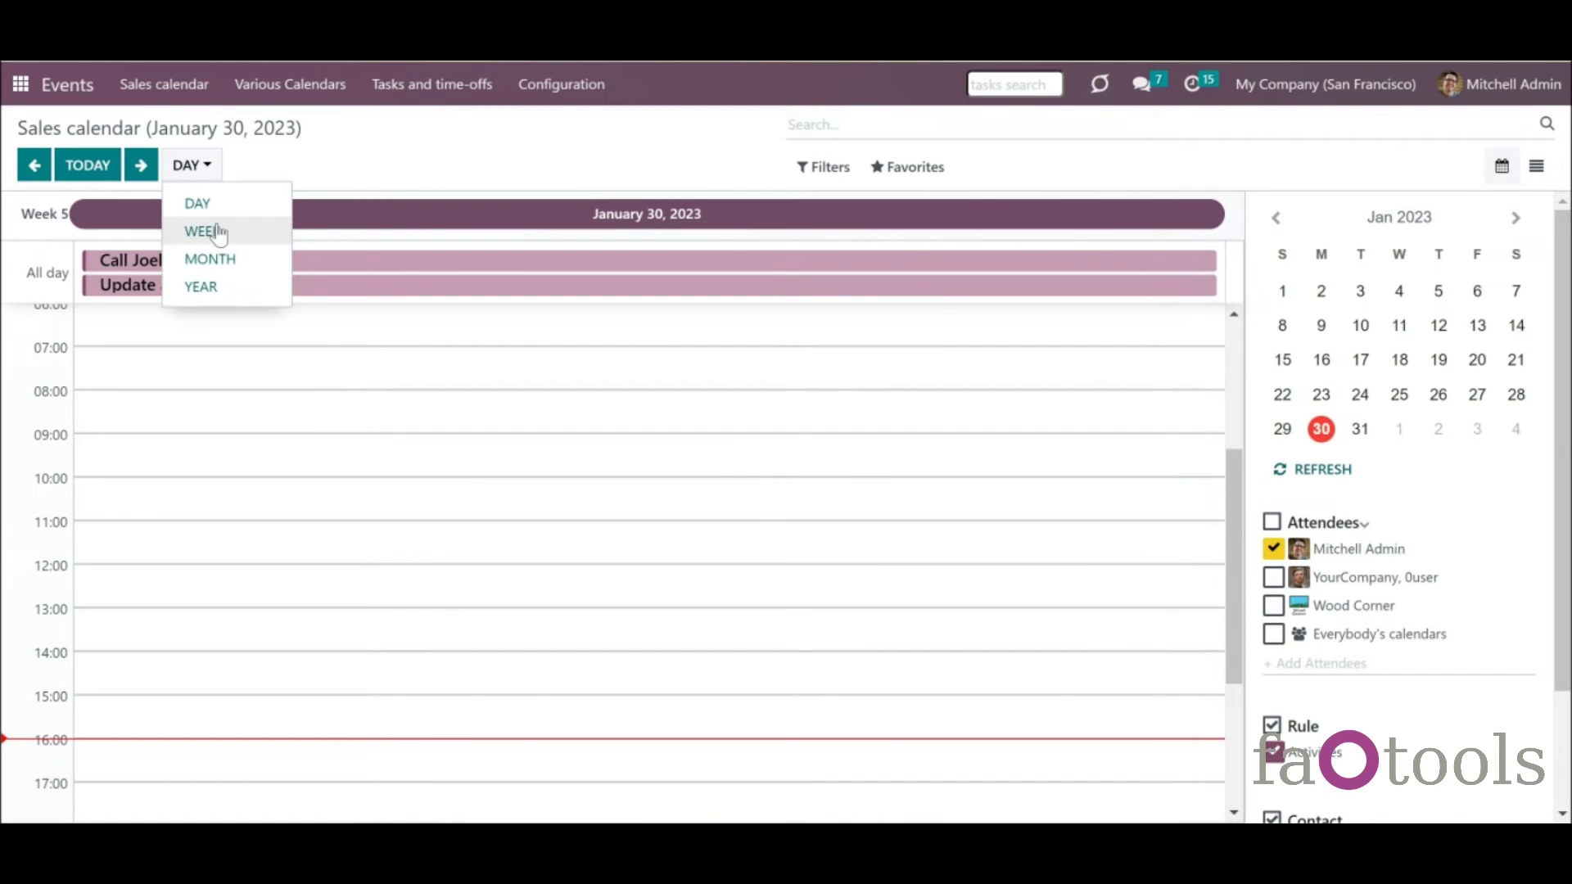
pyautogui.click(217, 232)
pyautogui.click(195, 165)
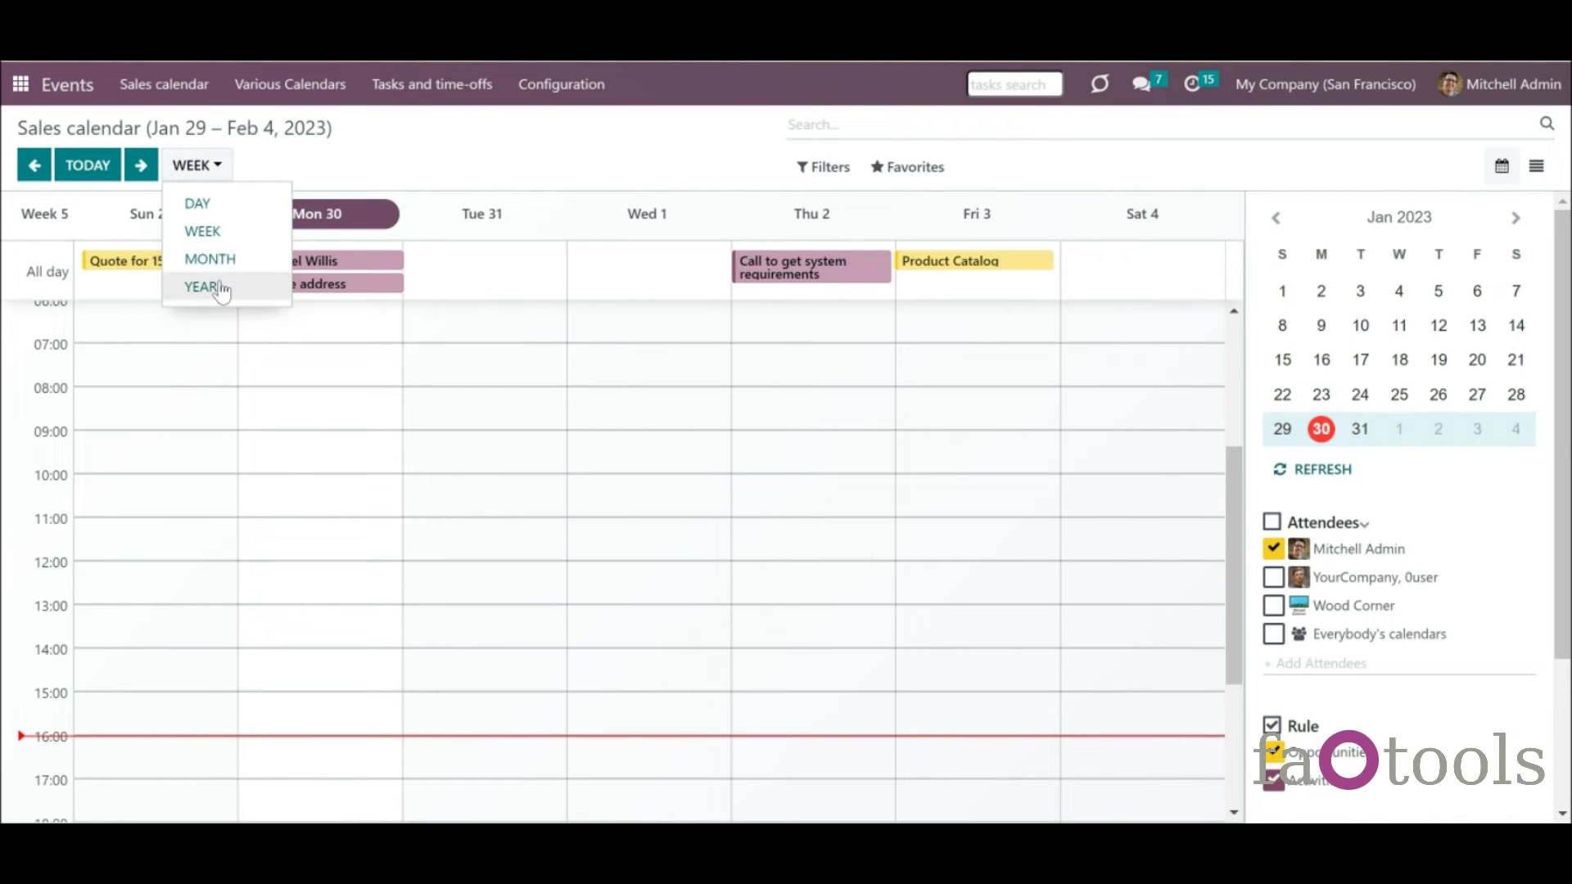
pyautogui.click(220, 286)
pyautogui.click(187, 168)
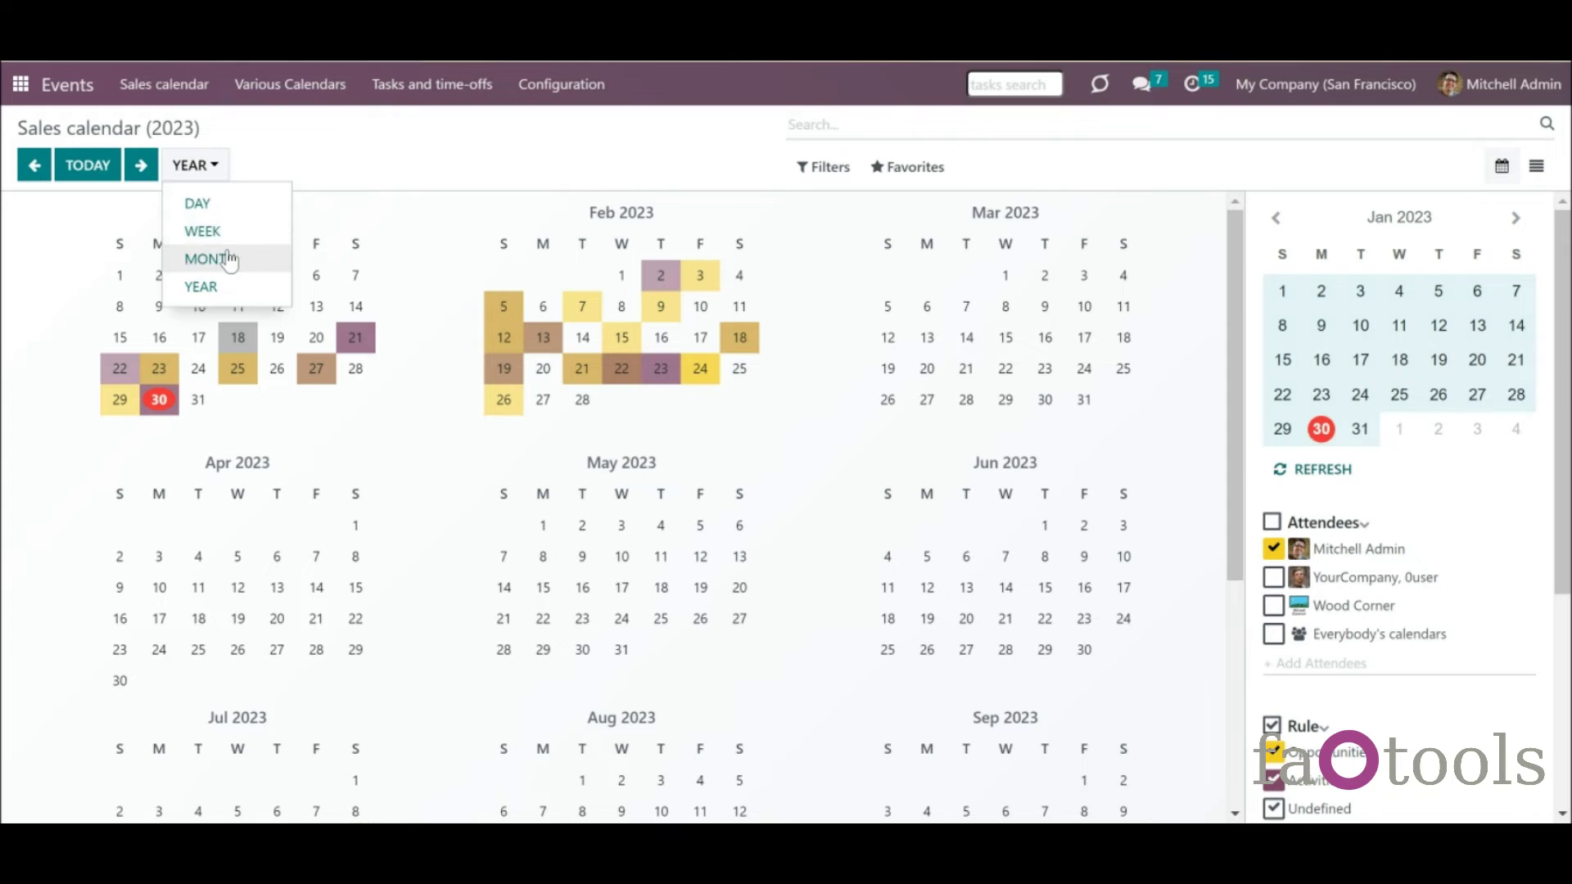
pyautogui.click(228, 258)
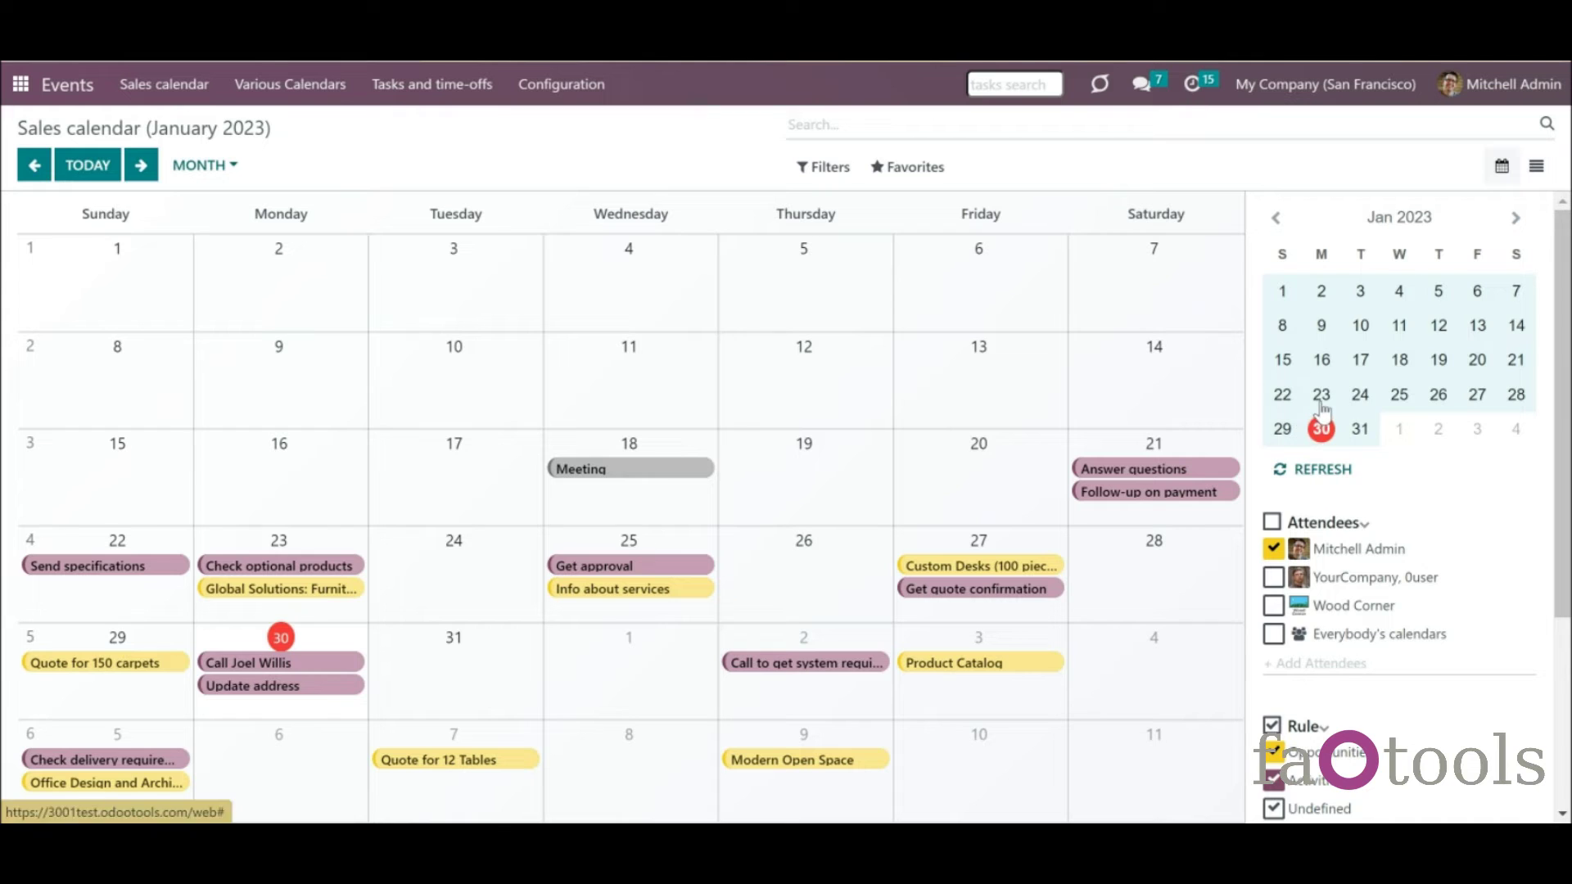
# - Show only January 23 from the mini calendar, then browse it from December 2022 to February 2023
pyautogui.click(1360, 397)
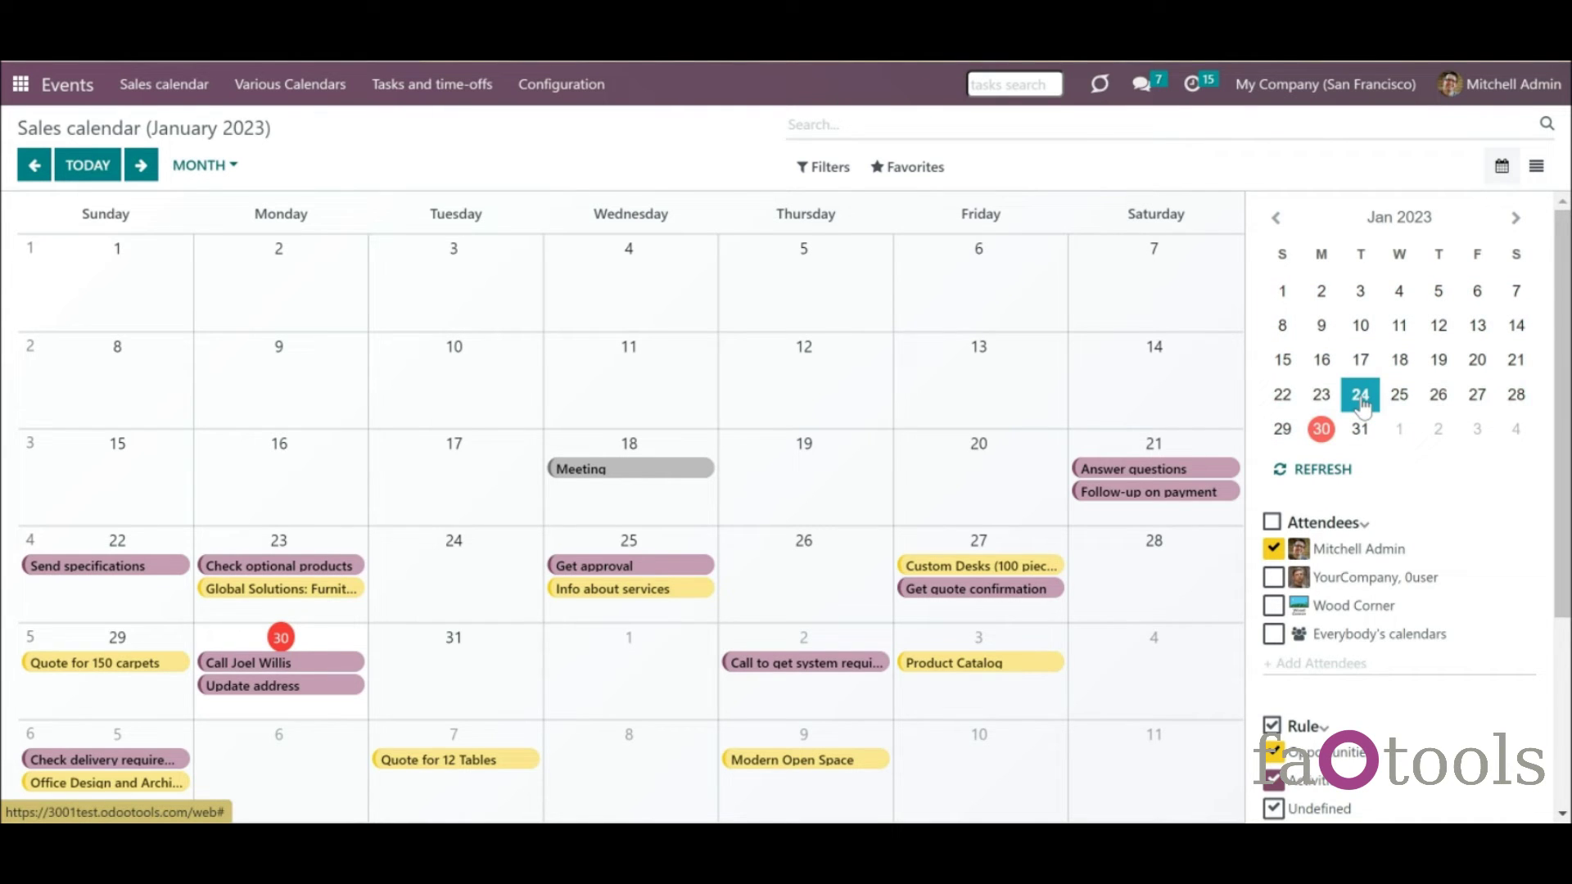
pyautogui.click(1321, 395)
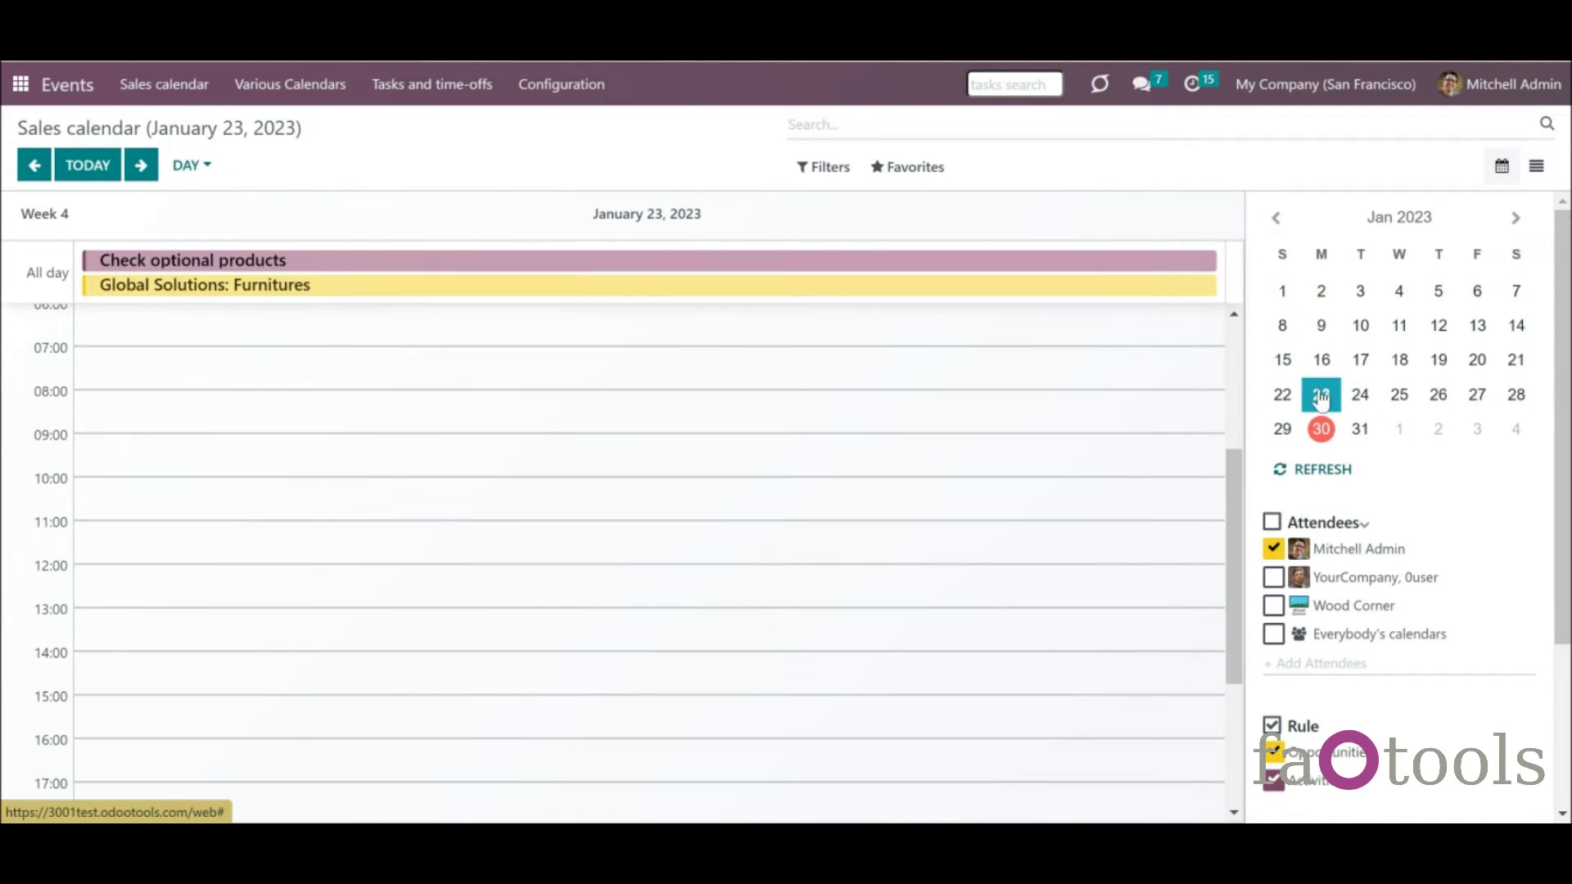
pyautogui.click(1275, 219)
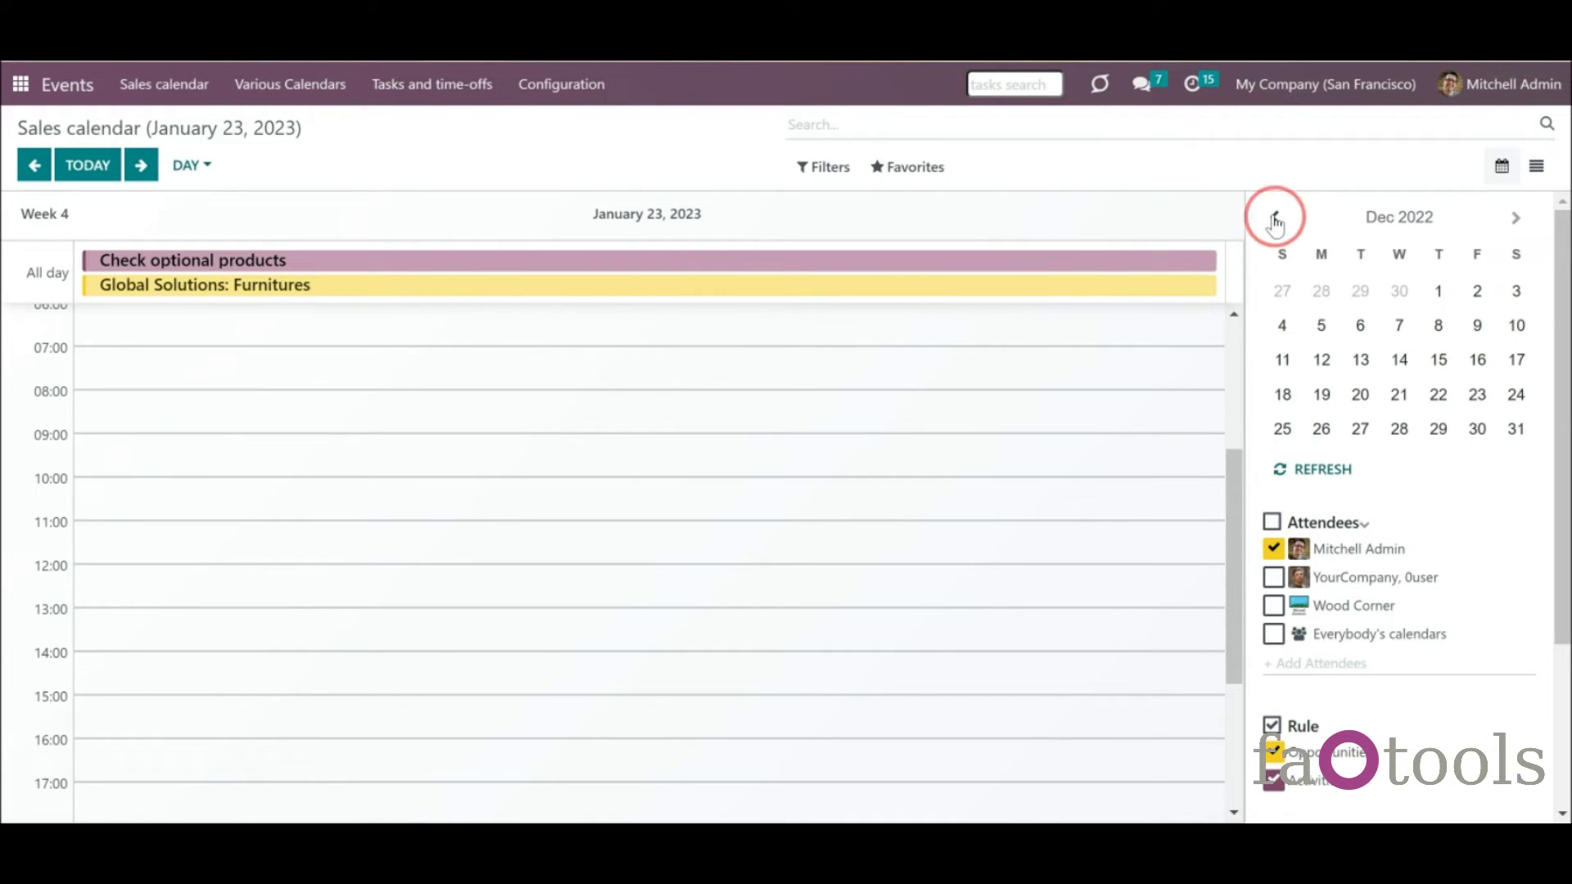
pyautogui.click(1514, 218)
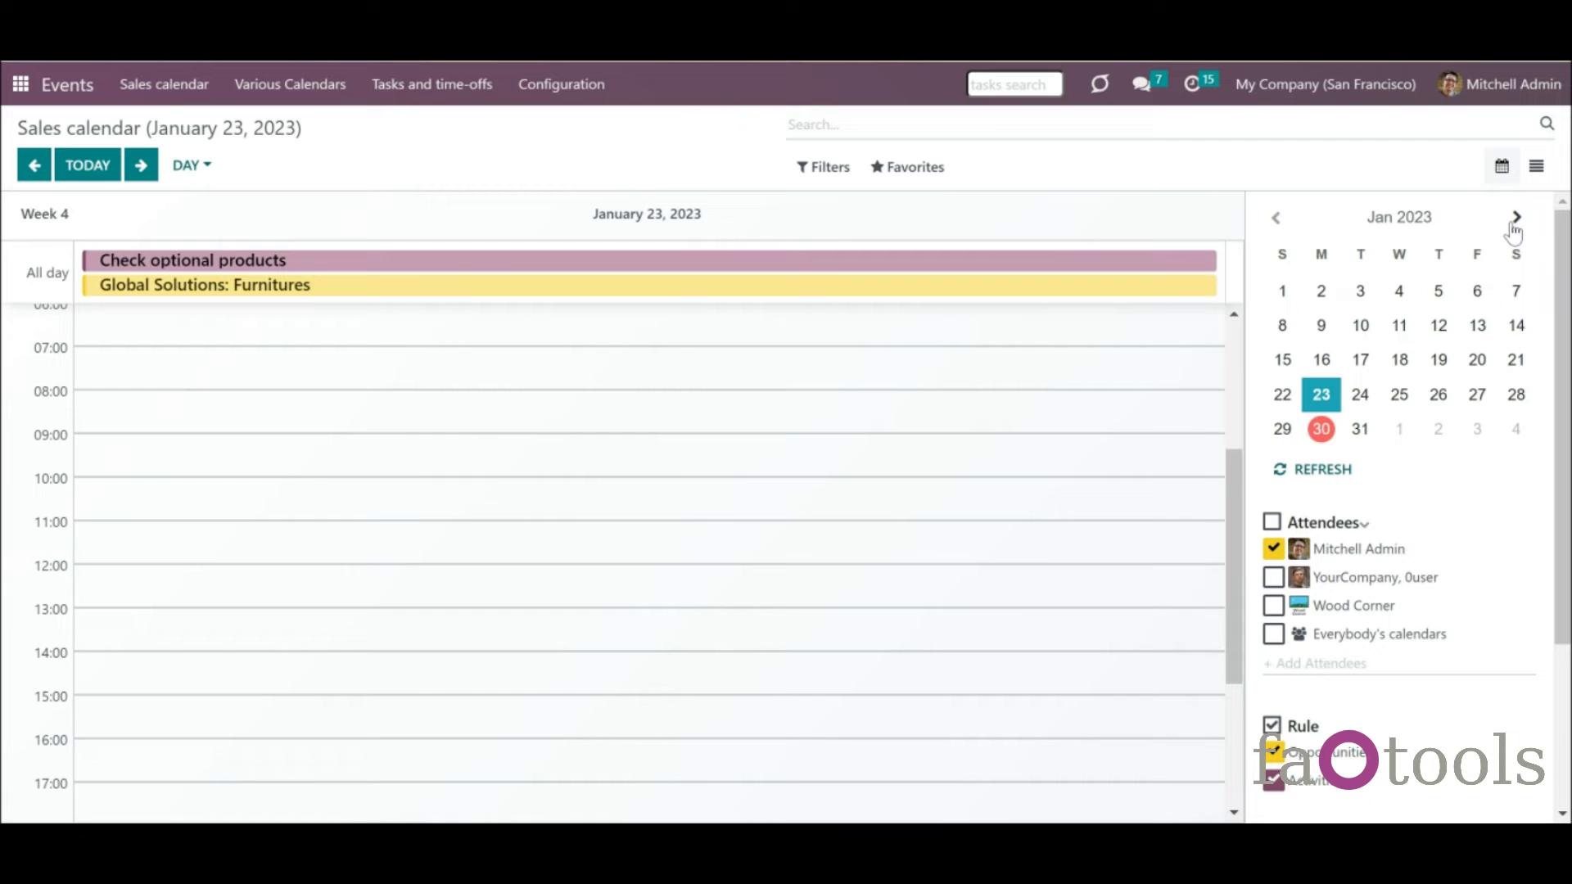
pyautogui.click(1513, 219)
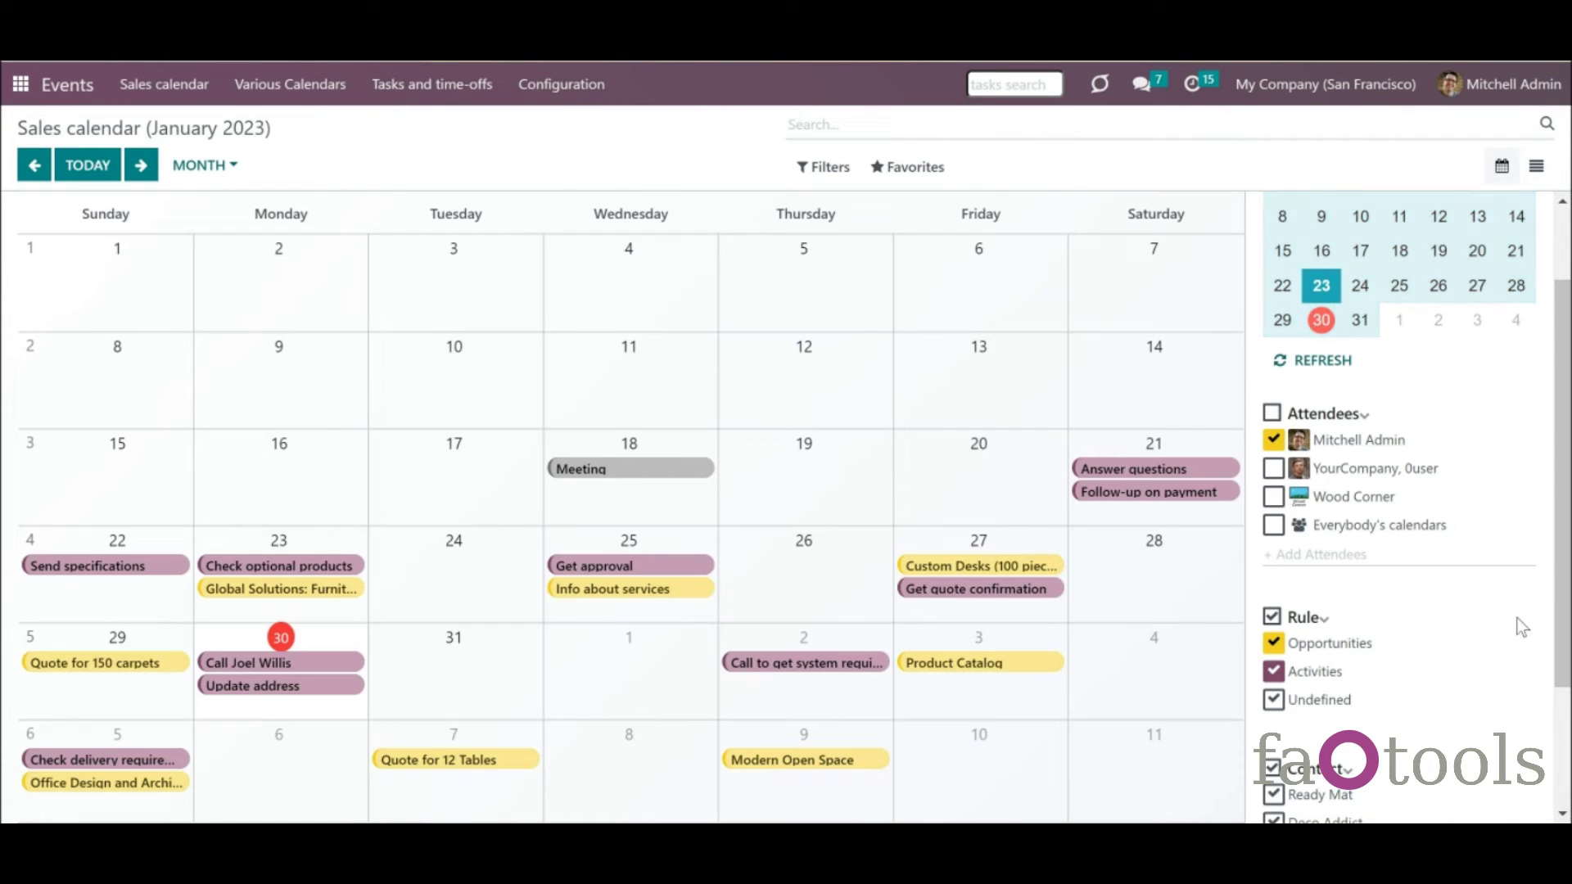
# - Scroll the side panel down to the Rule and Contact filters
pyautogui.scroll(-2, 1523, 613)
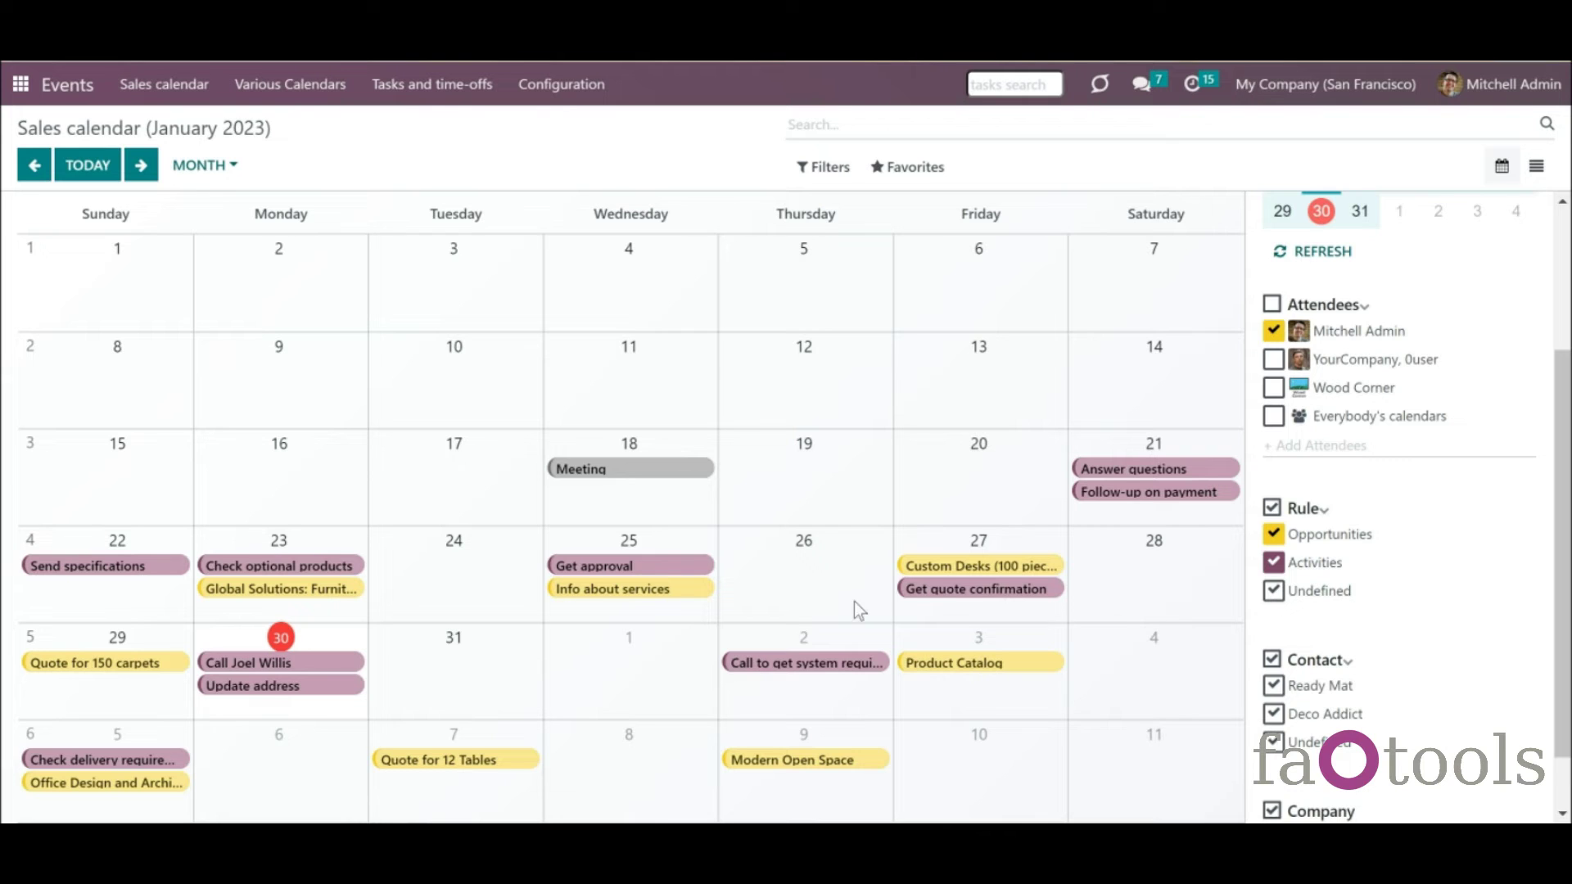
# - Create a 'New meeting' event in the 26 January cell
pyautogui.click(821, 604)
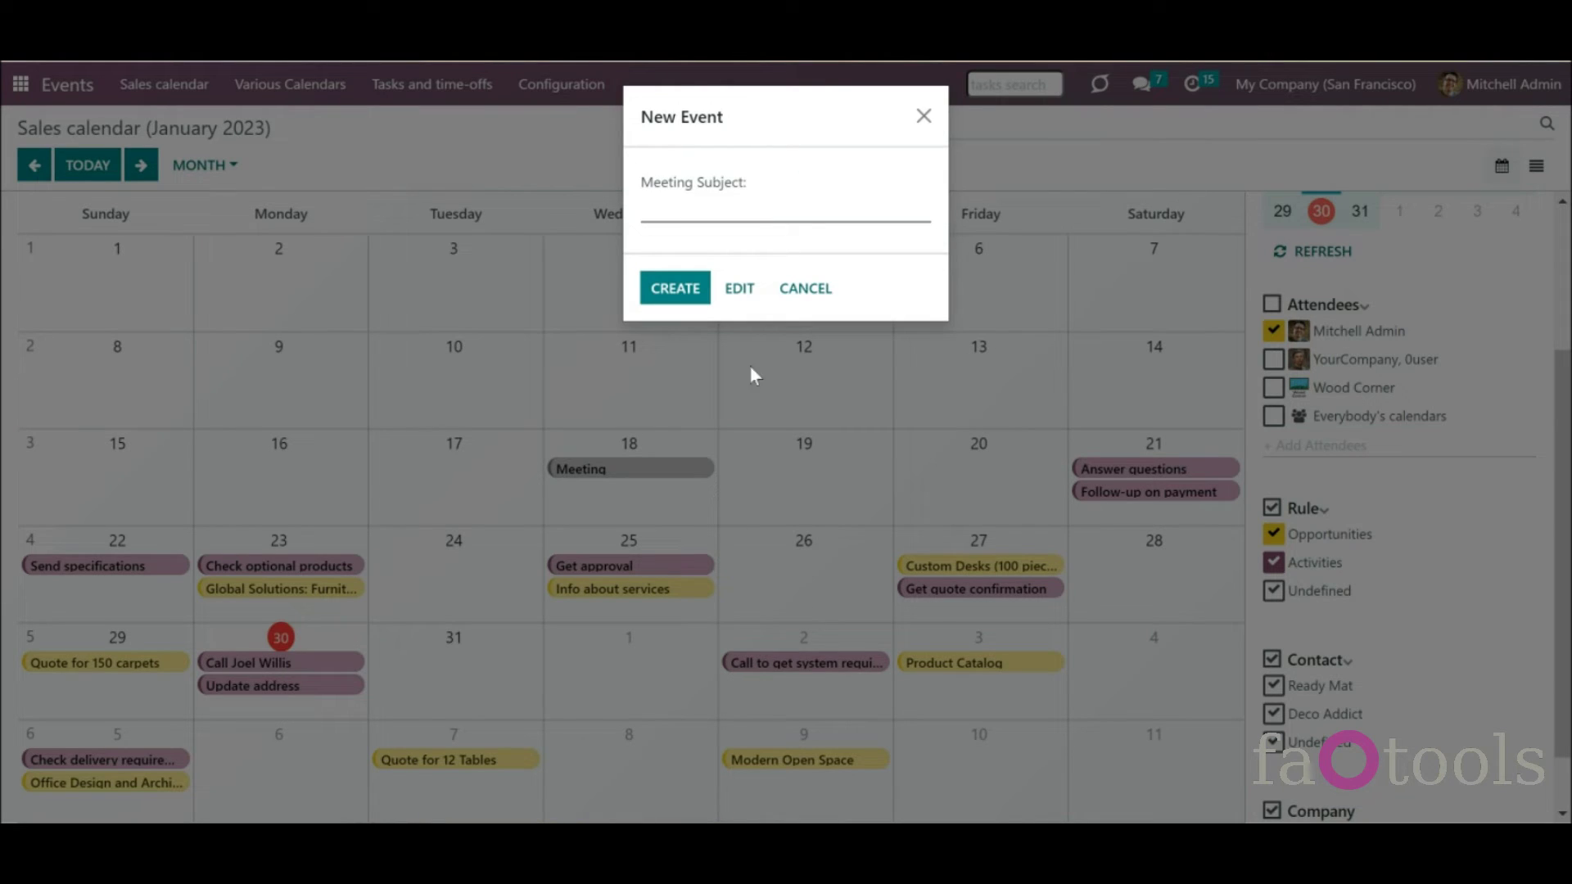
pyautogui.write('New meeting')
pyautogui.click(667, 294)
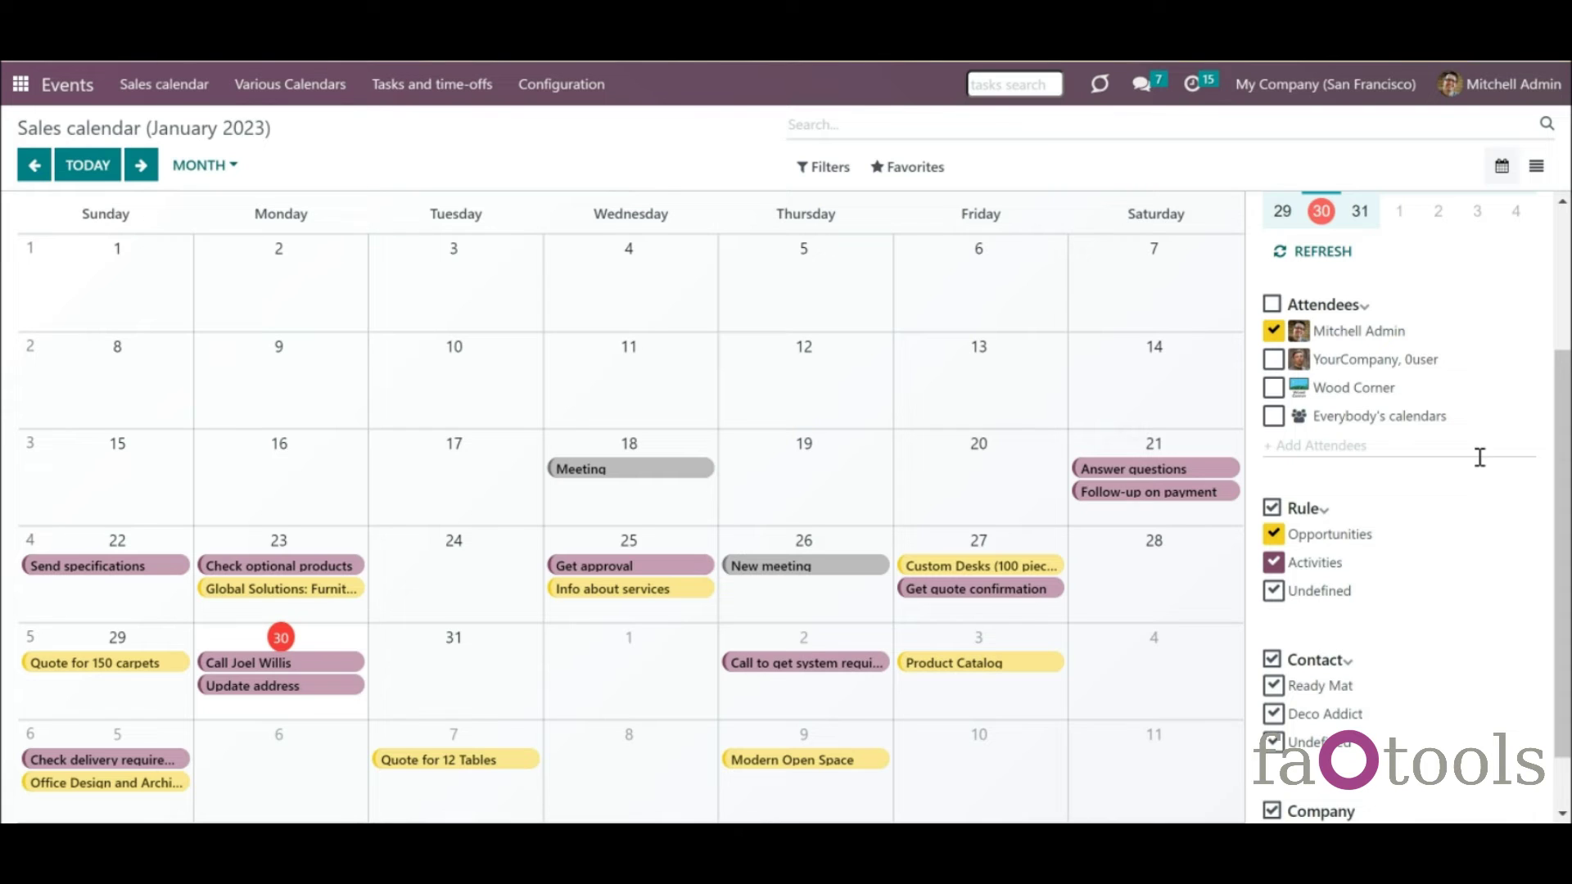
# - Show everybody's calendars and add a contact to the attendees list
pyautogui.click(1275, 418)
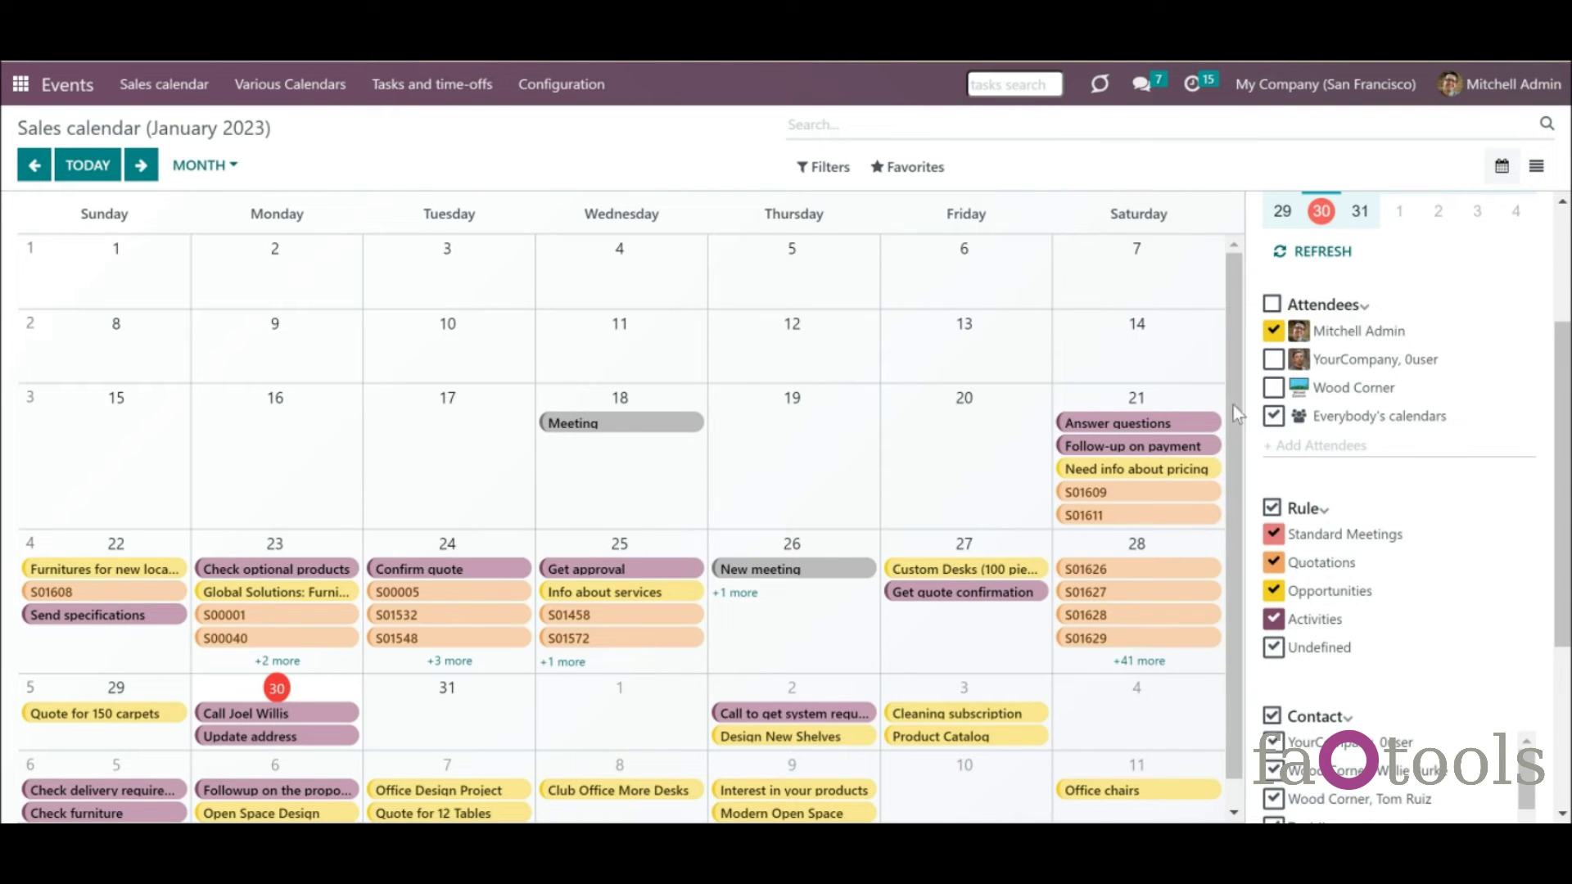
pyautogui.click(1307, 449)
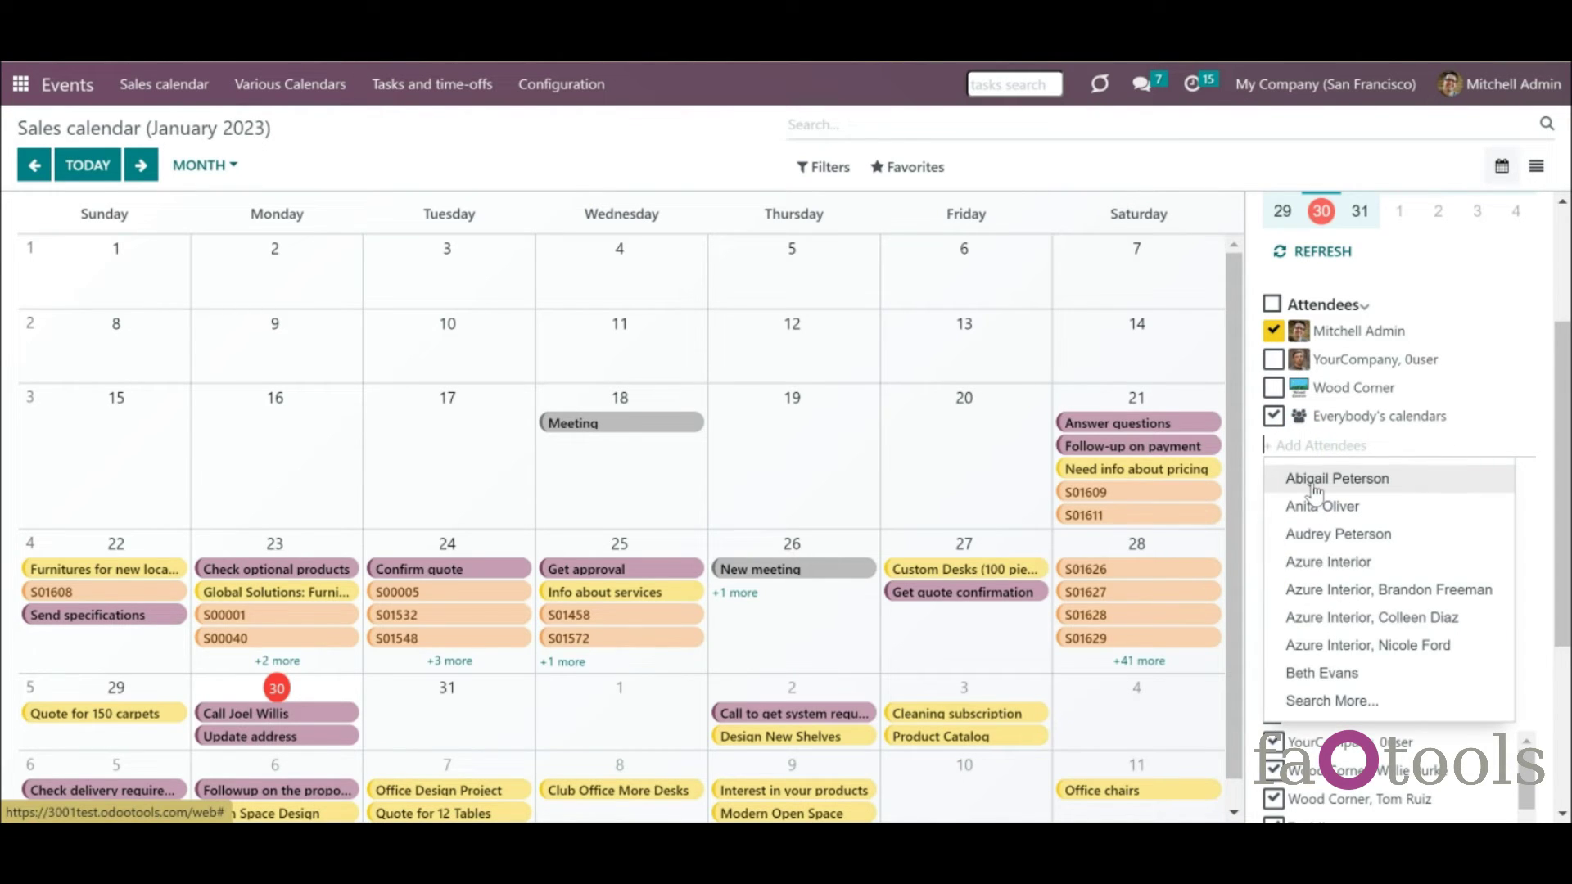
pyautogui.click(1312, 483)
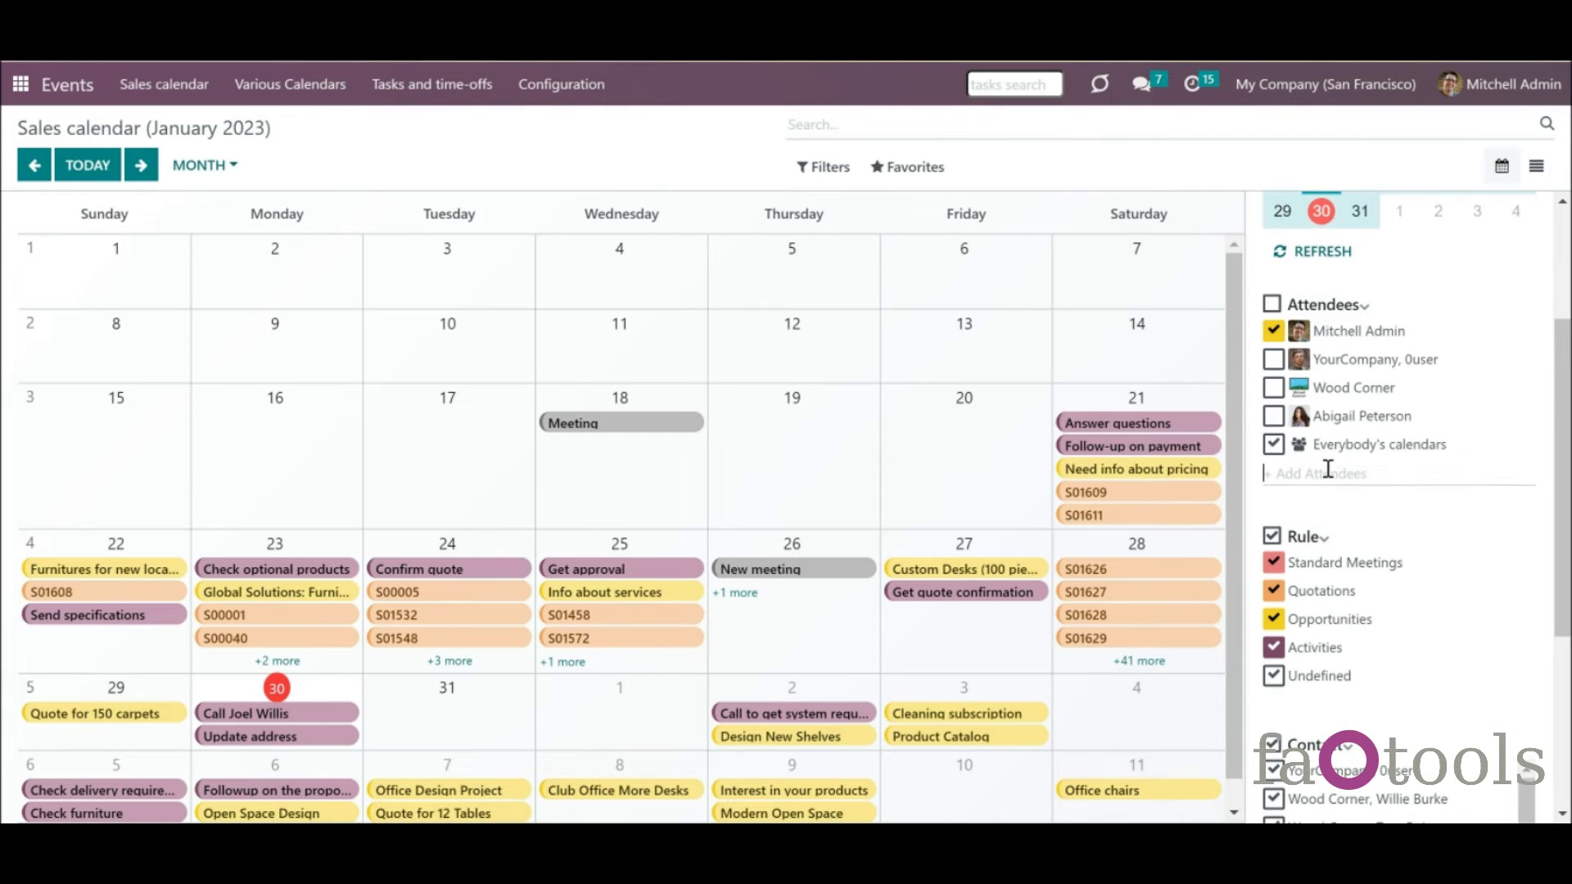
# - Remove the added colleague from the attendee filter and type 'azure' into the search
pyautogui.click(1274, 418)
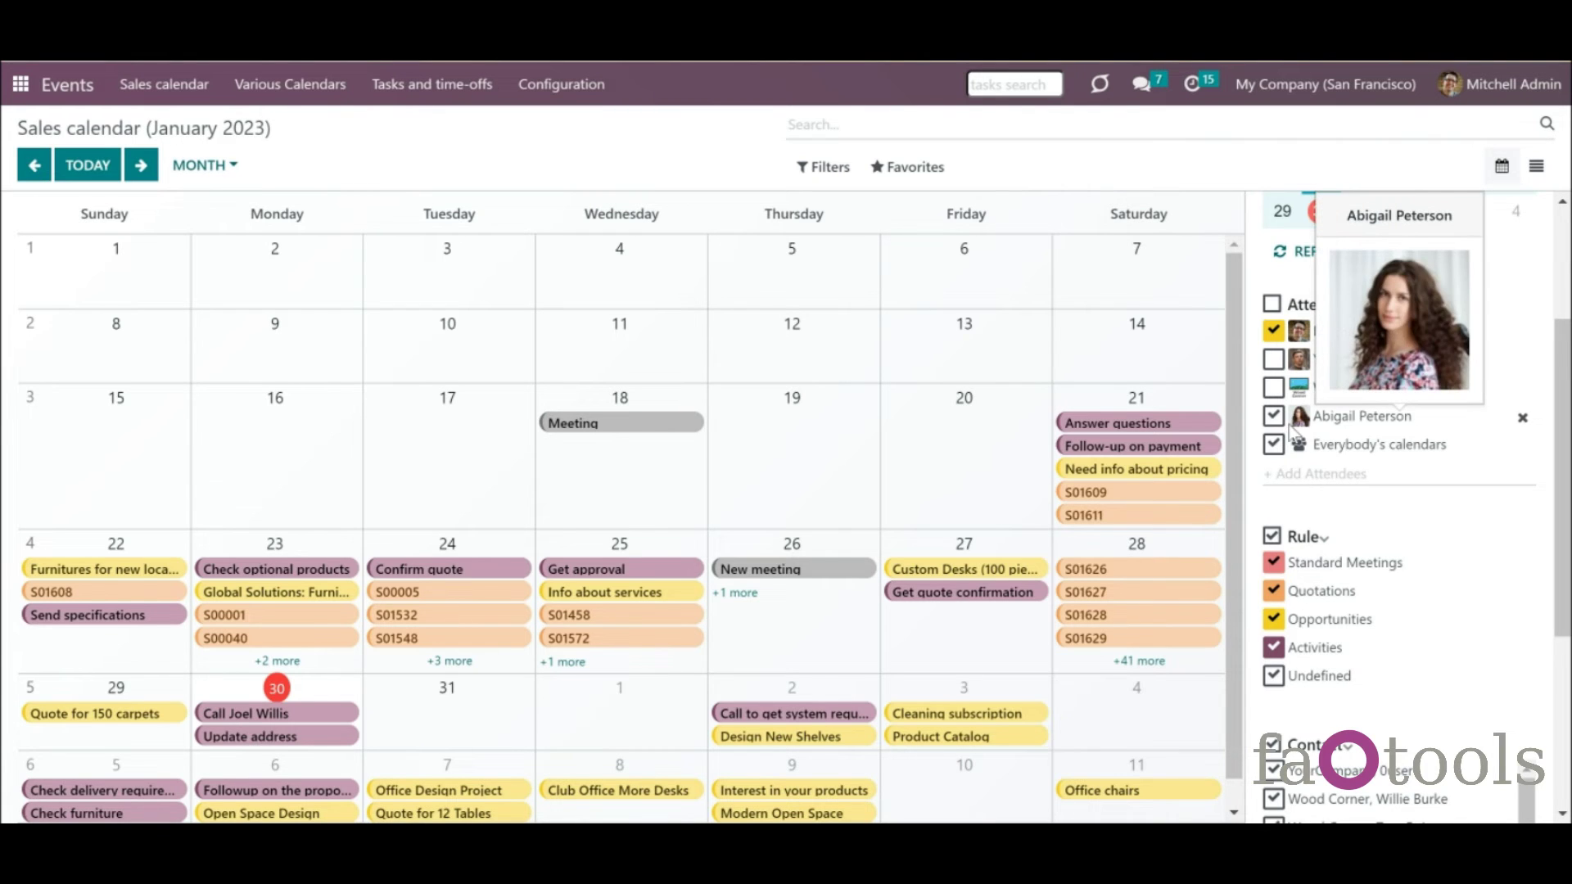
pyautogui.moveTo(1371, 430)
pyautogui.click(1522, 418)
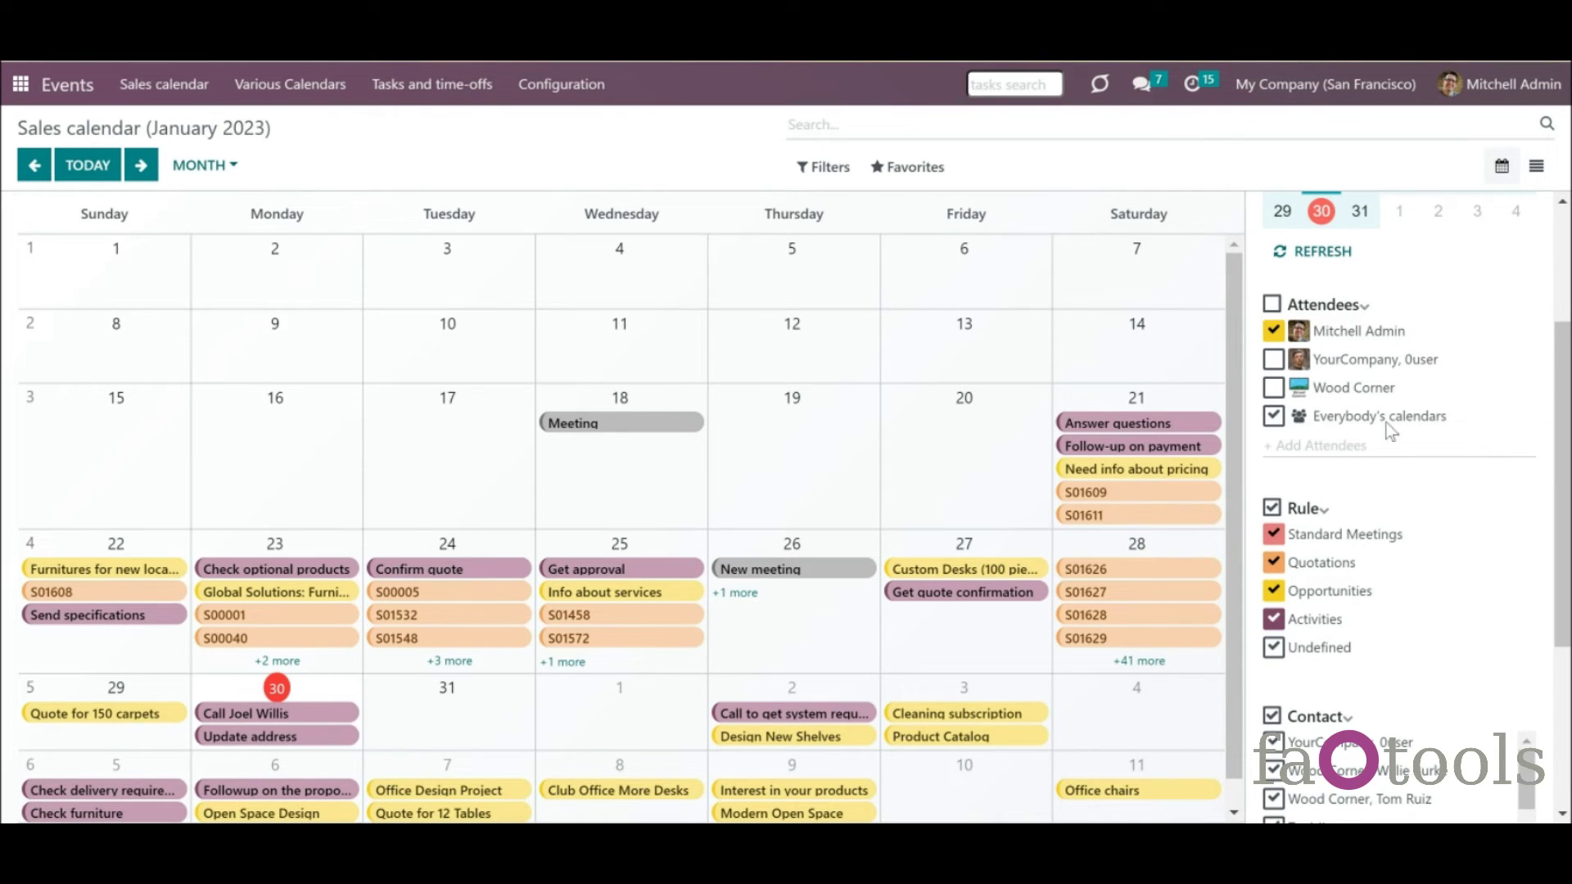
pyautogui.scroll(3, 1453, 434)
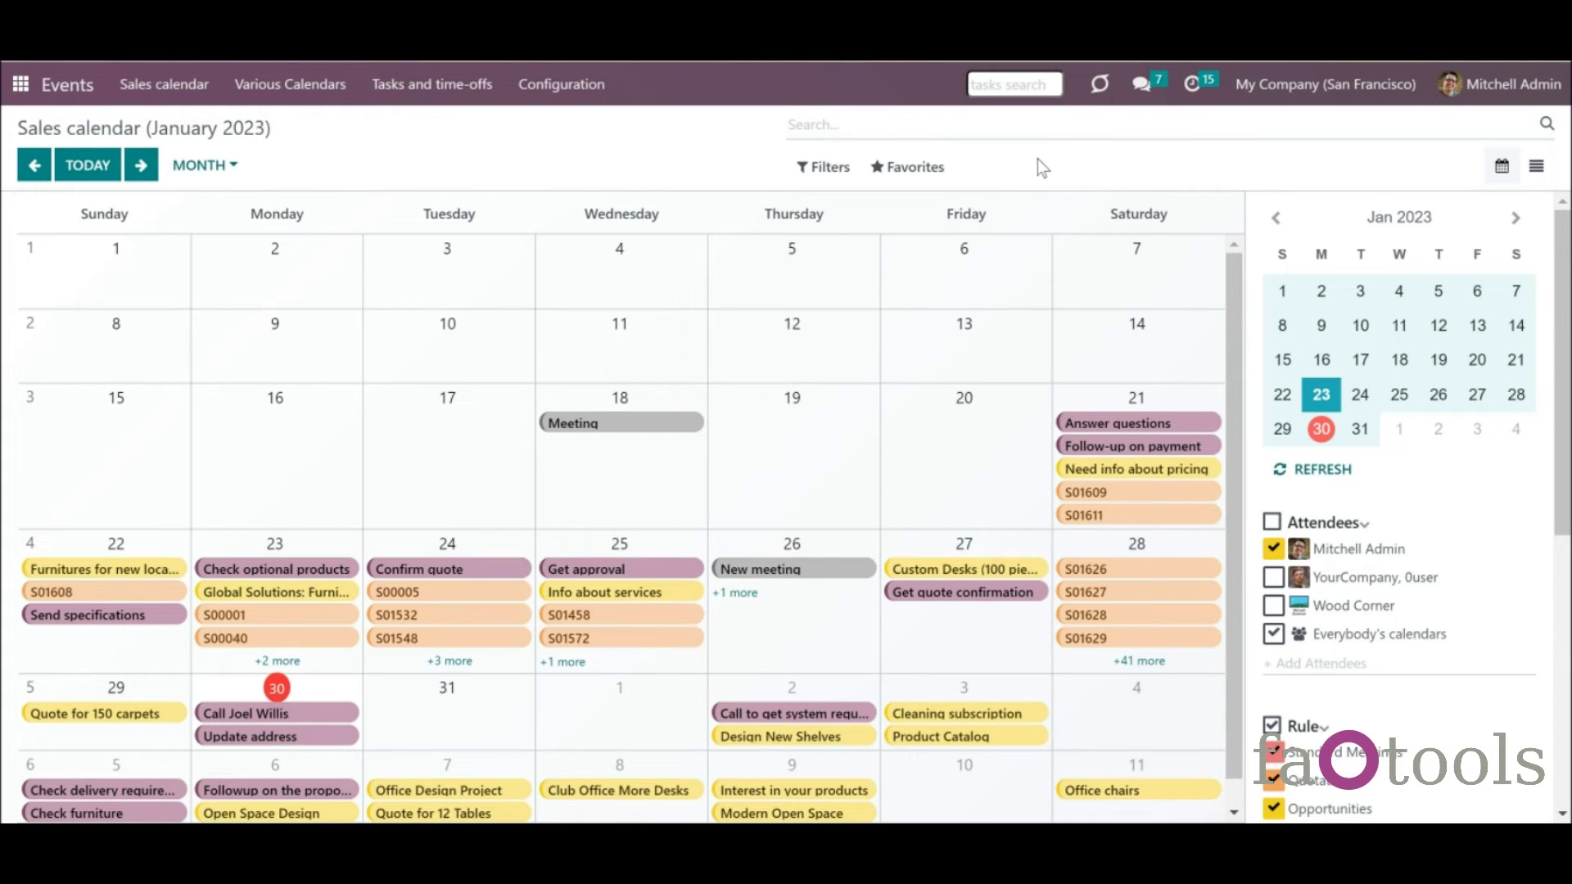
pyautogui.write('azure')
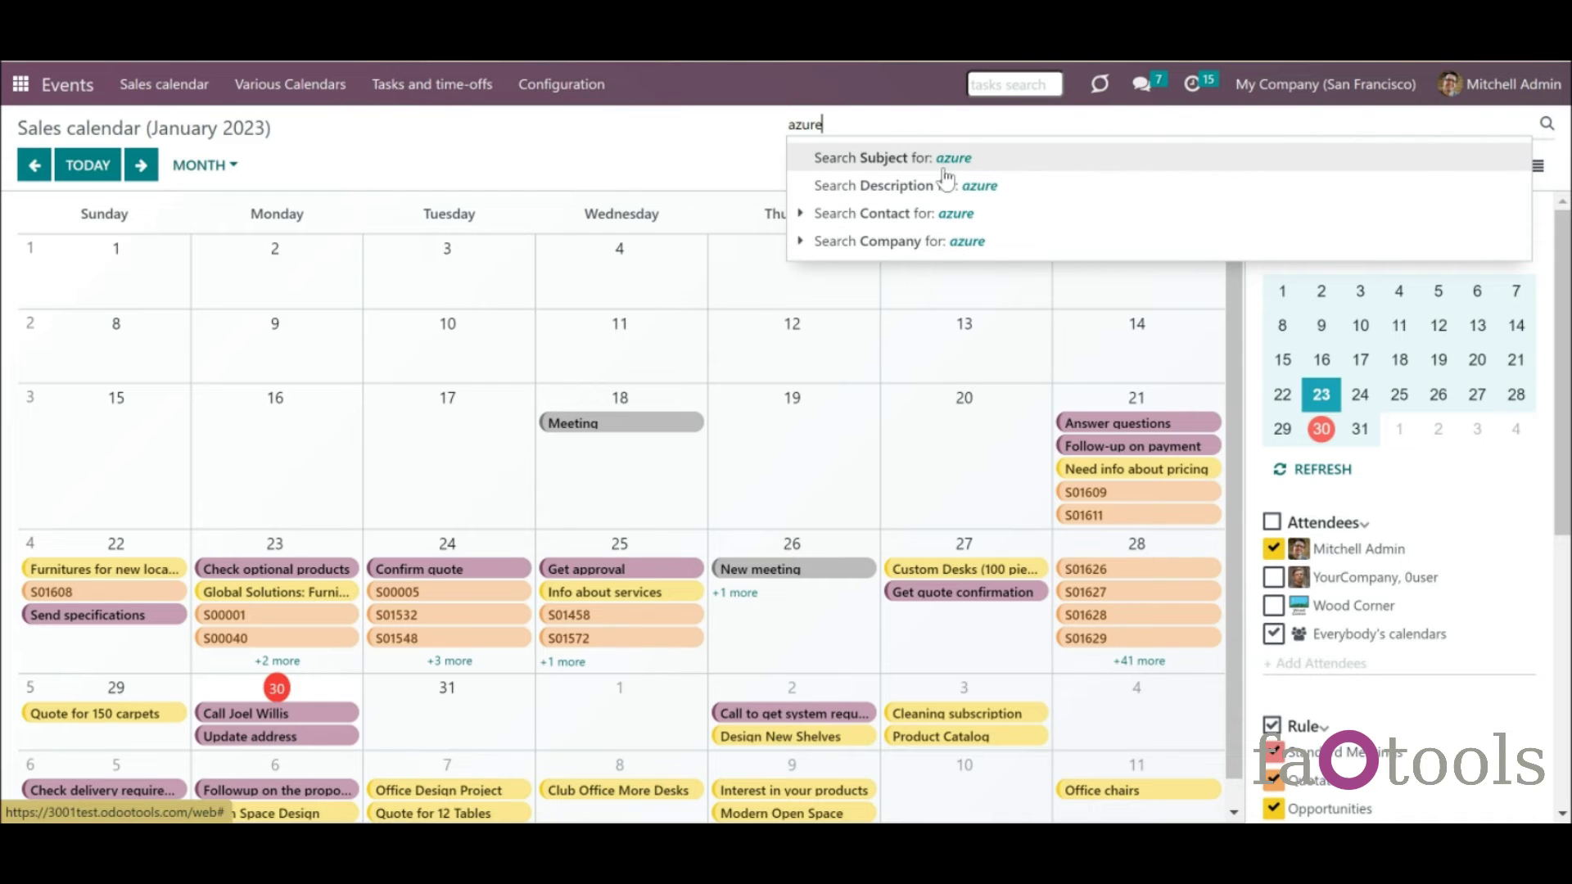
# - Filter events by Contact 'azure' and open event S01458 on January 25
pyautogui.click(914, 217)
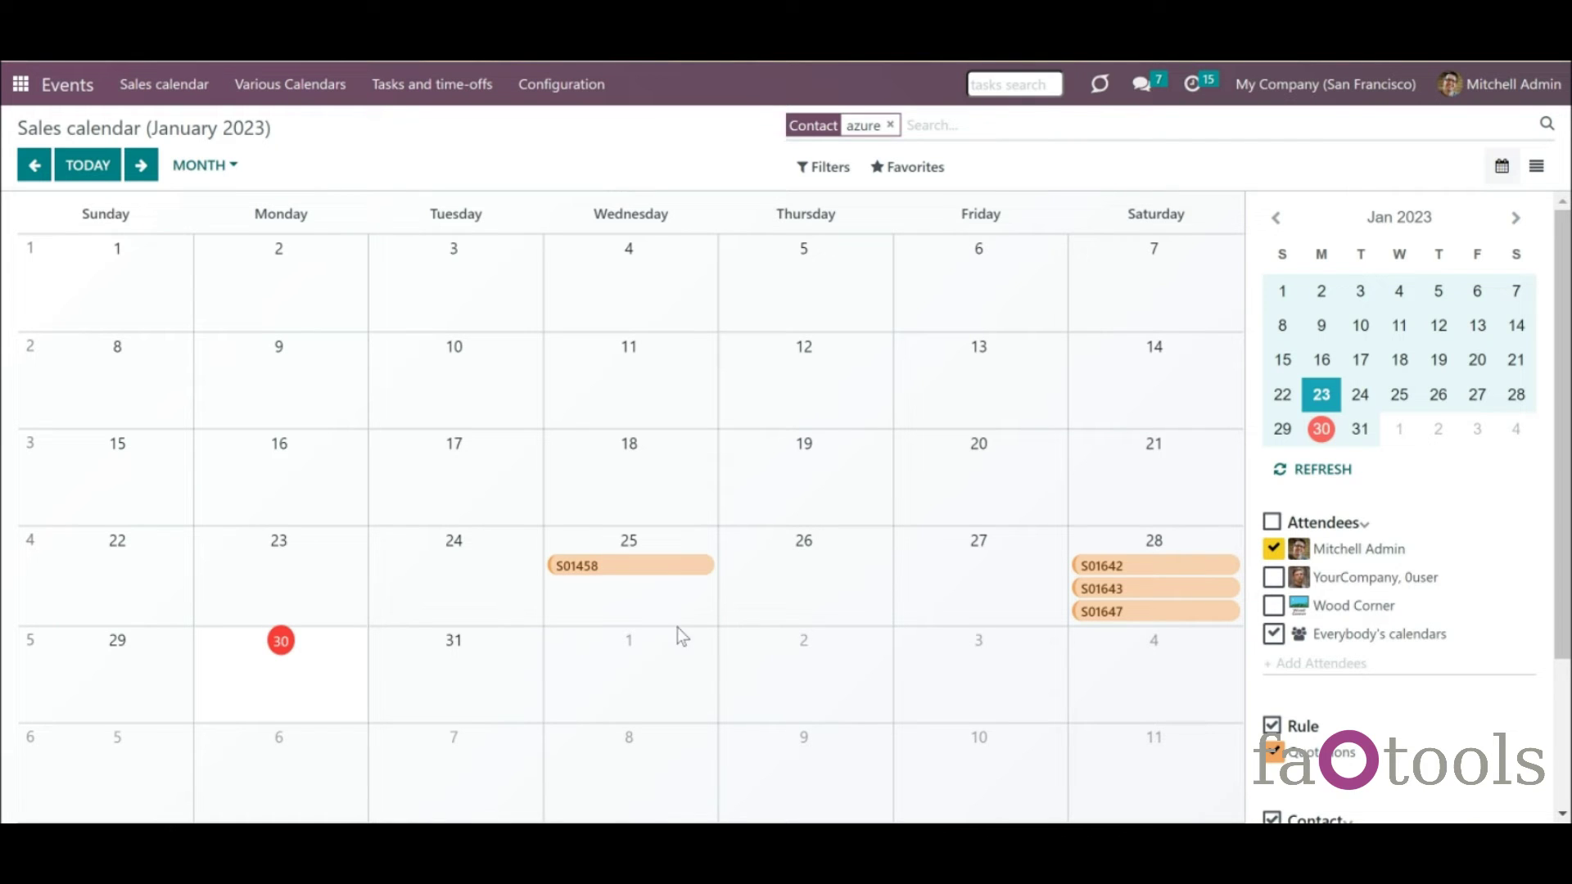
pyautogui.click(676, 576)
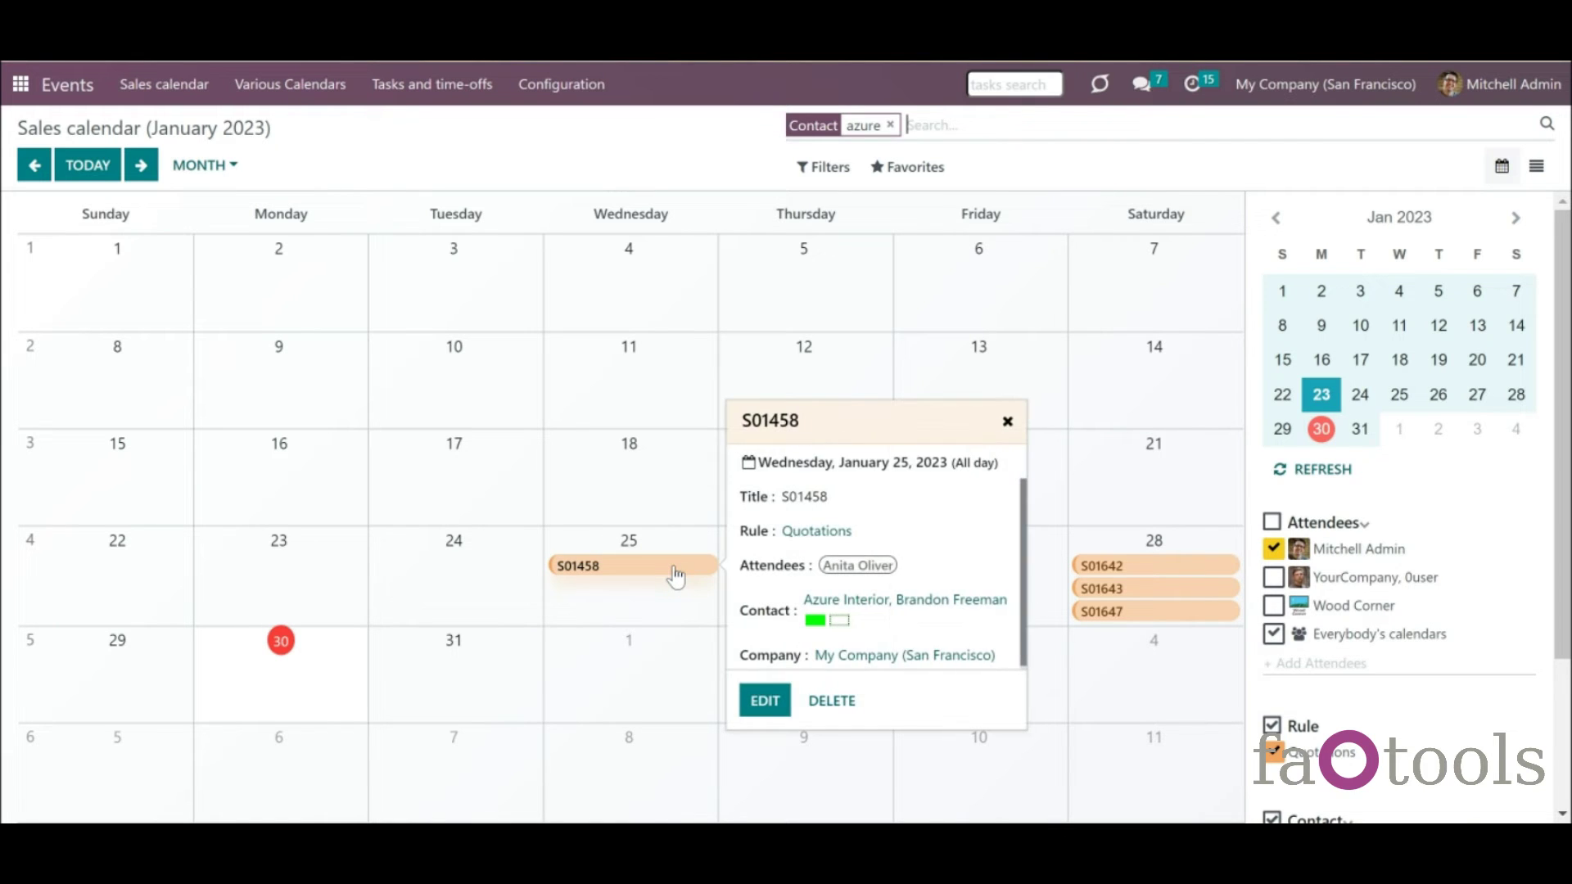
pyautogui.click(762, 704)
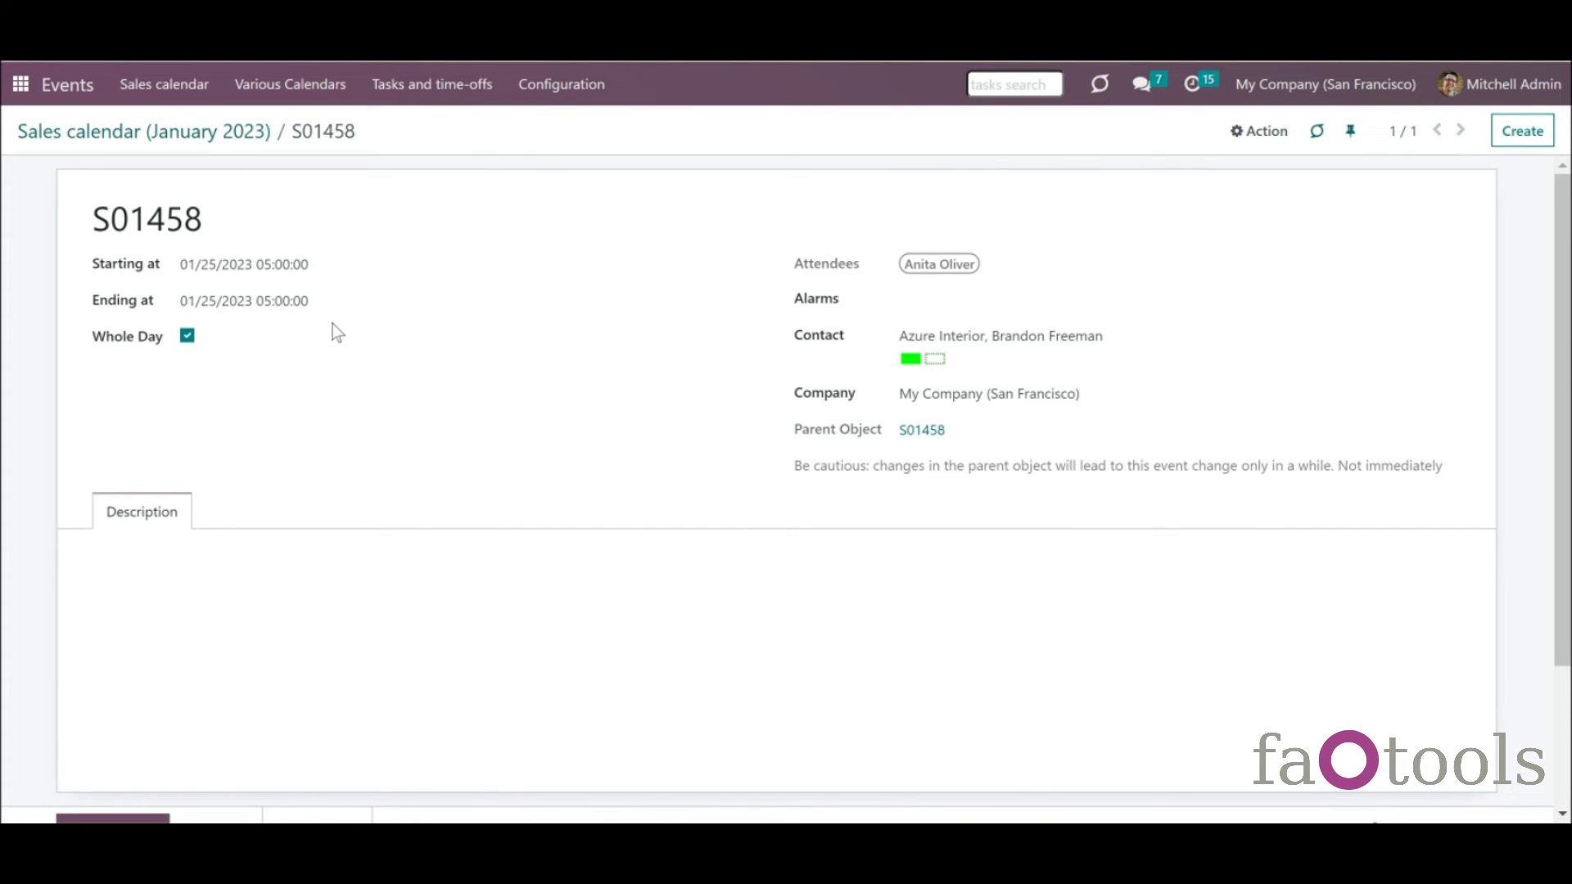
# - Add a 'Notification - 15 Minutes' alarm to S01458, save, and go to its parent sale order
pyautogui.click(984, 305)
pyautogui.click(982, 328)
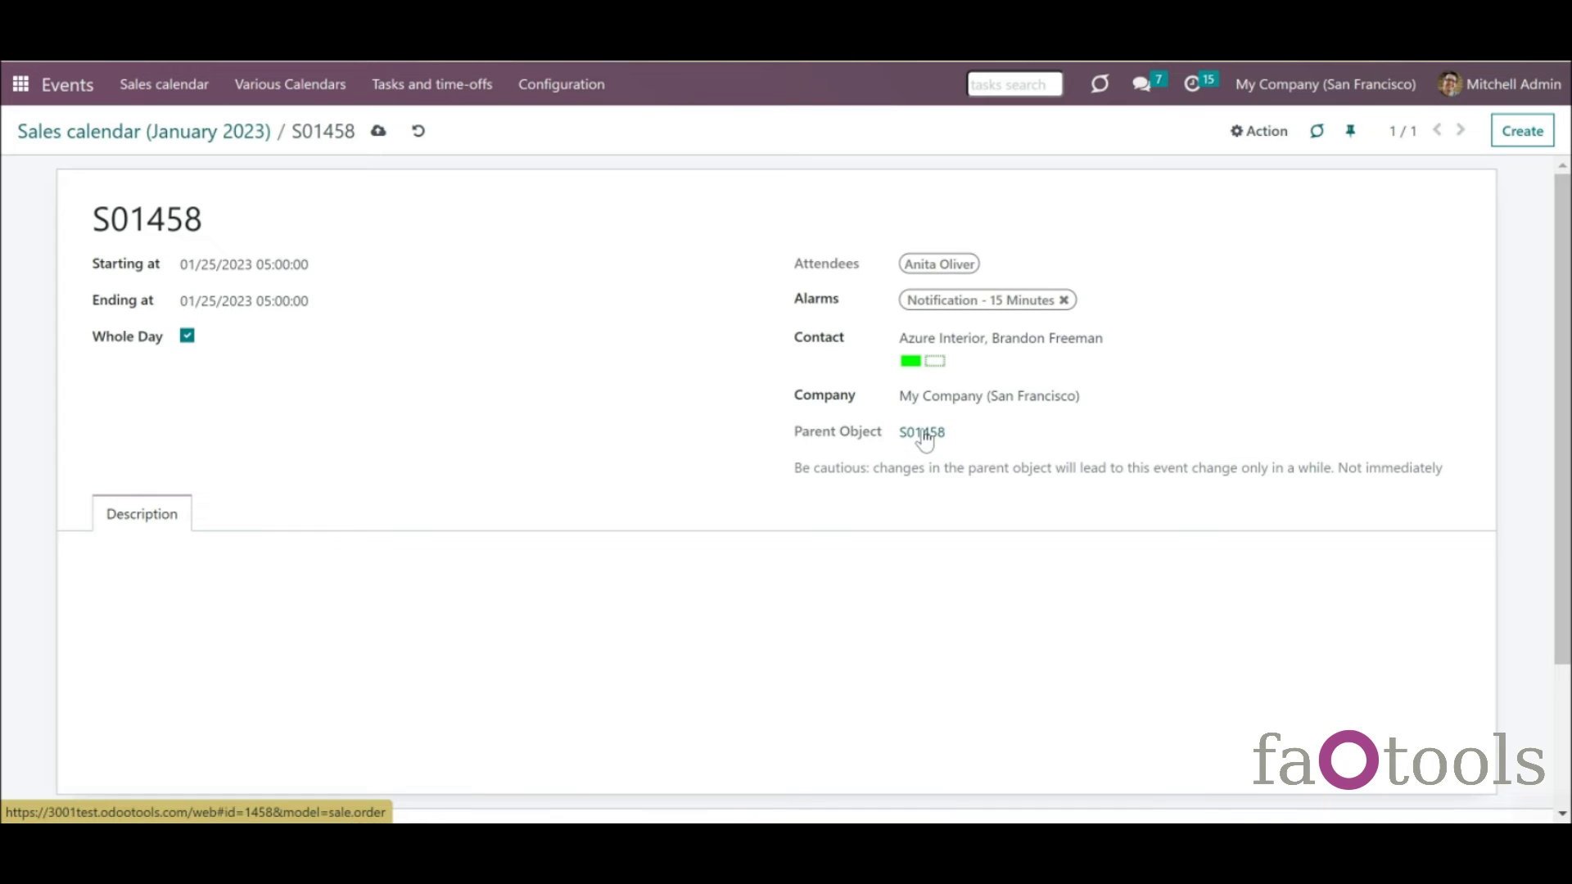
pyautogui.click(923, 434)
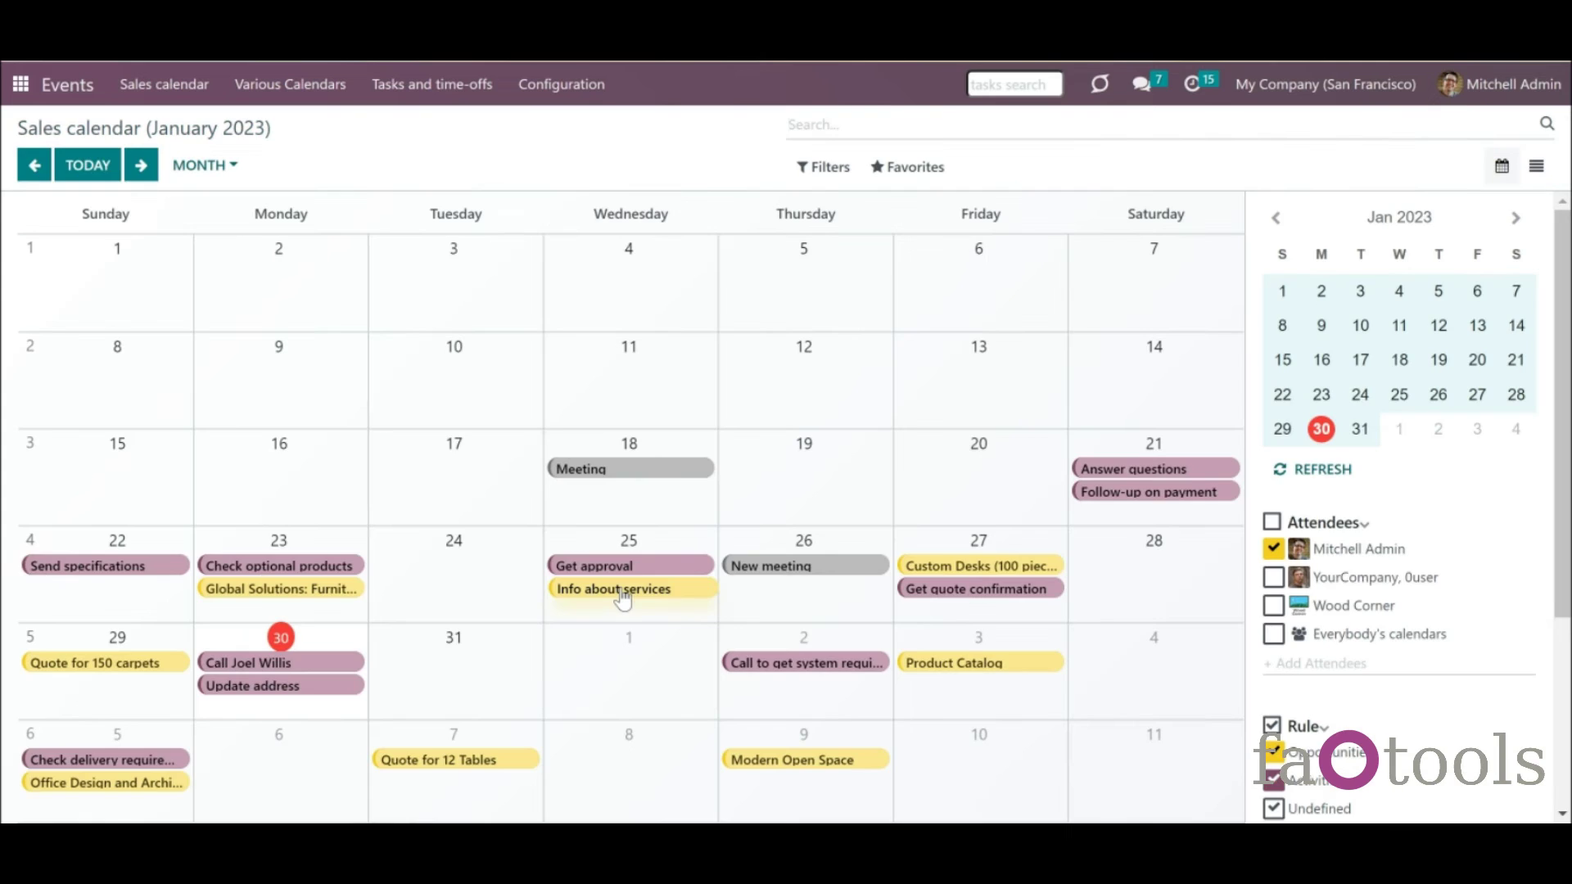
# - Return to the Sales calendar via the breadcrumb
pyautogui.click(646, 596)
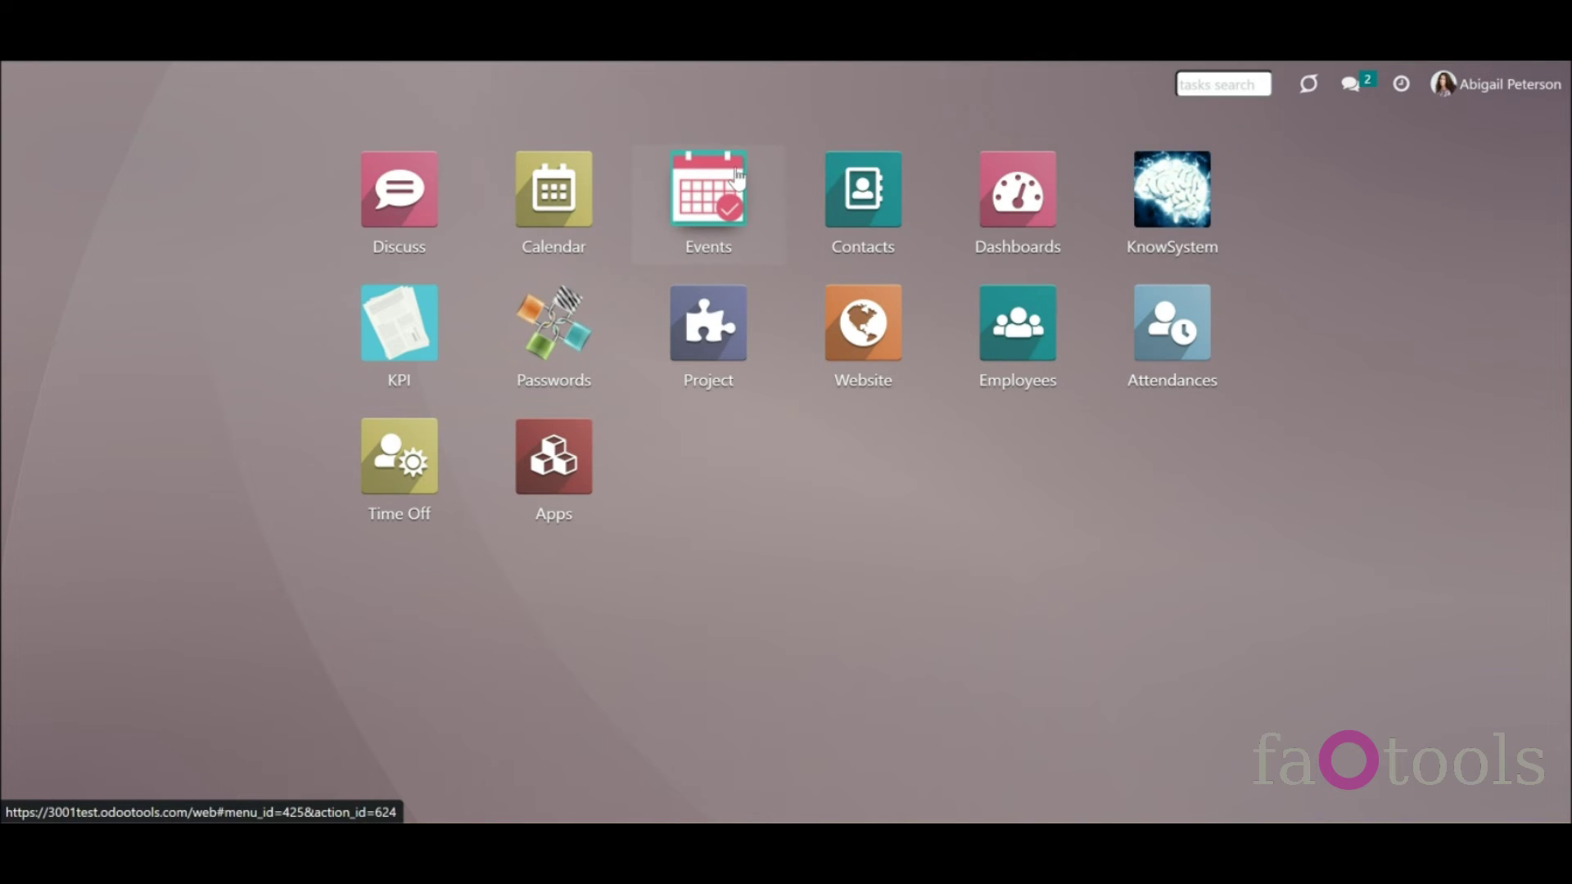
# - Open the Events Sales calendar with everybody's calendars shown, then switch to Tasks and time-offs
pyautogui.click(700, 176)
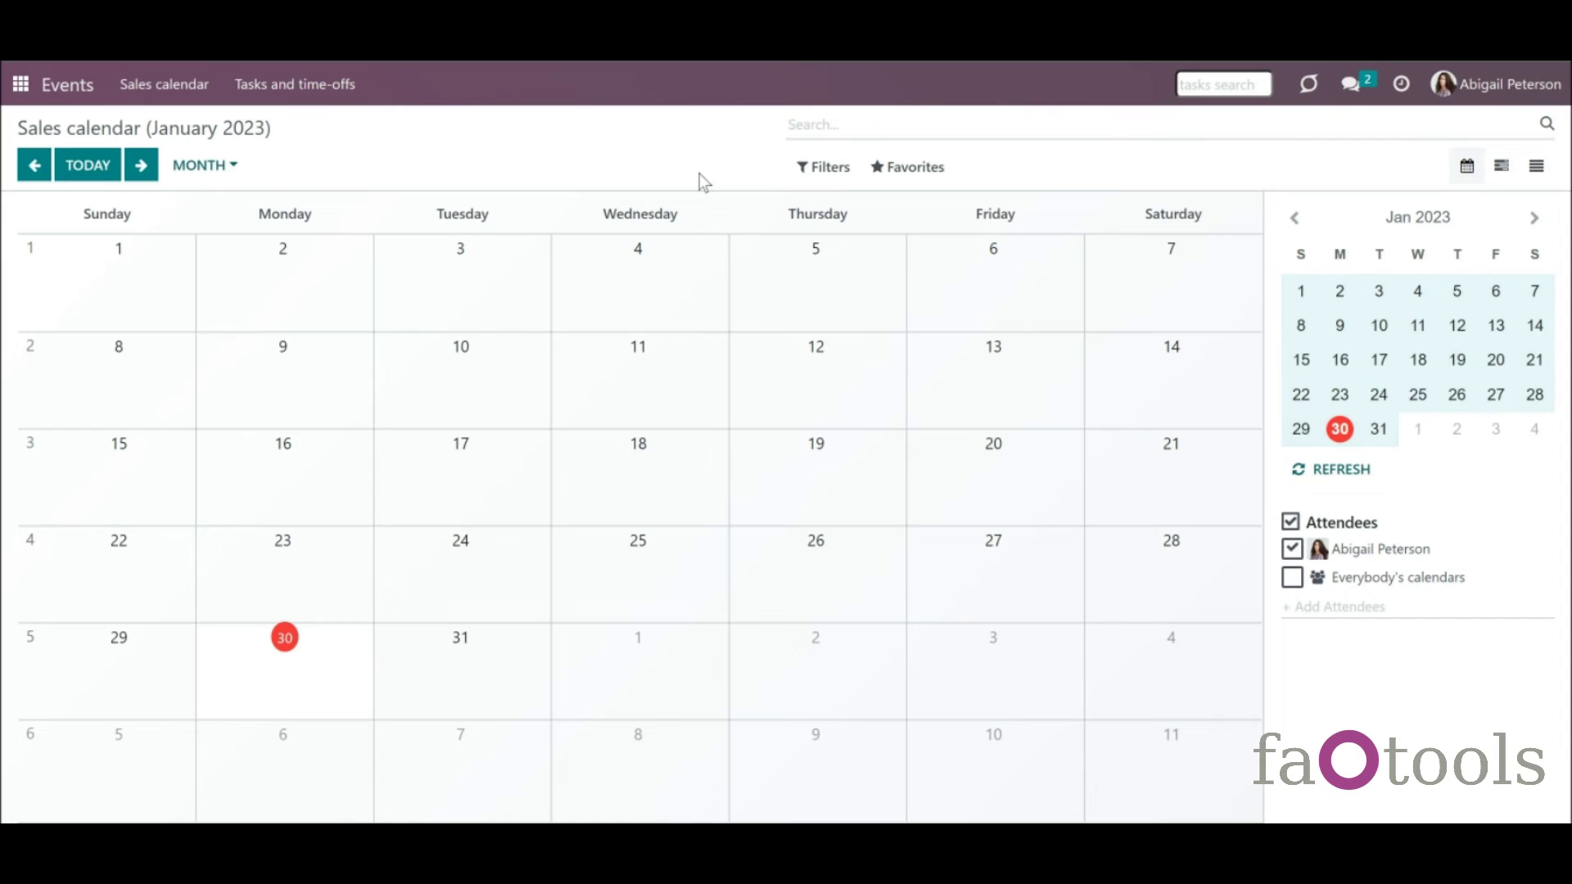
pyautogui.click(1290, 578)
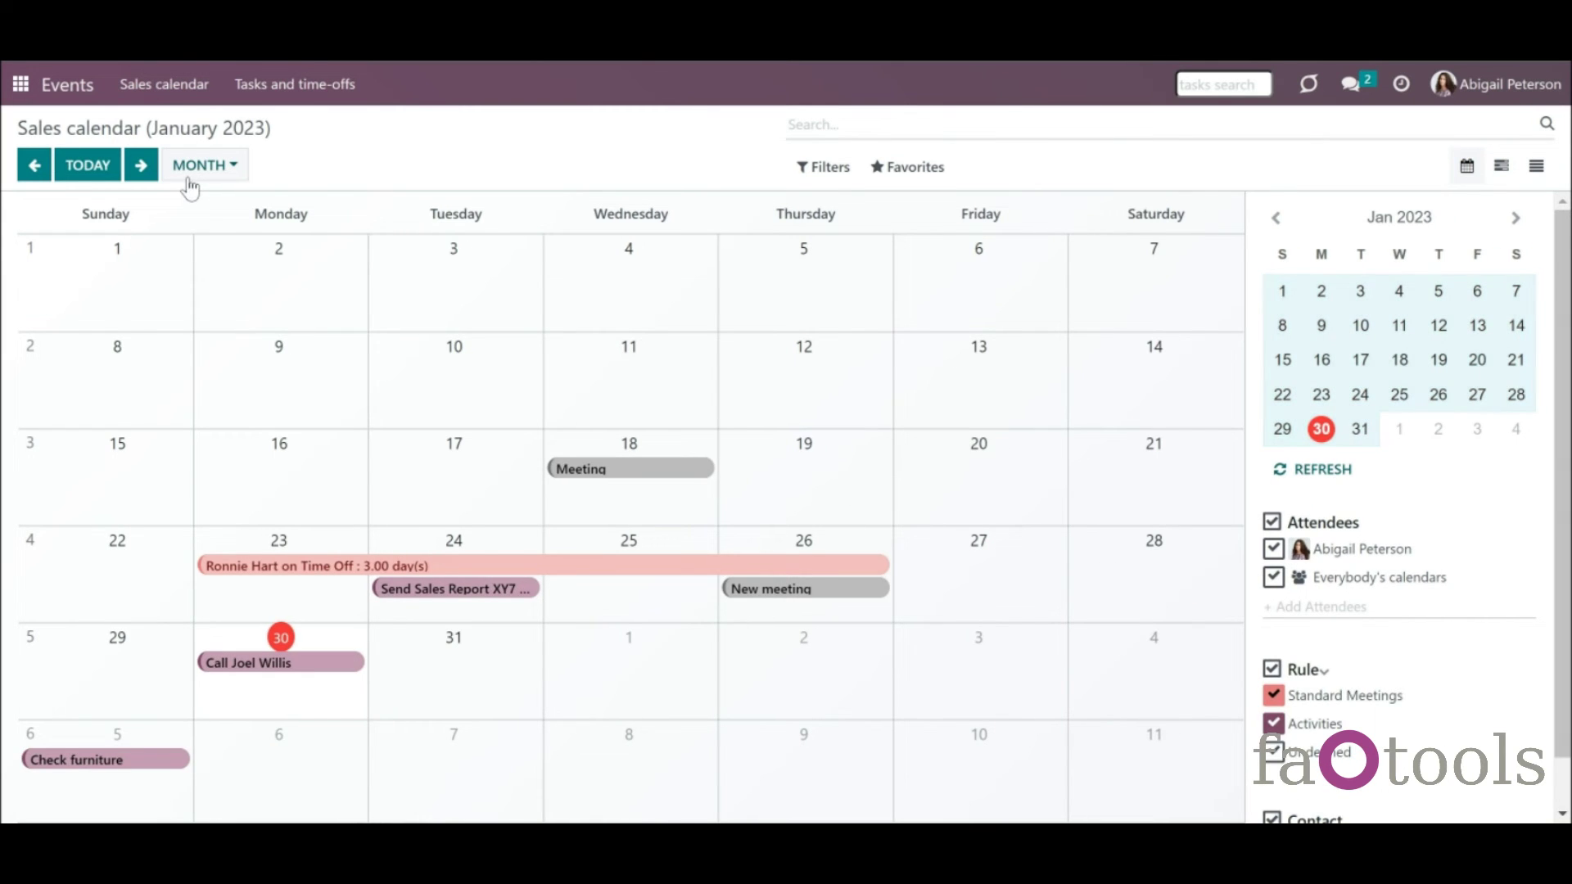
pyautogui.click(260, 95)
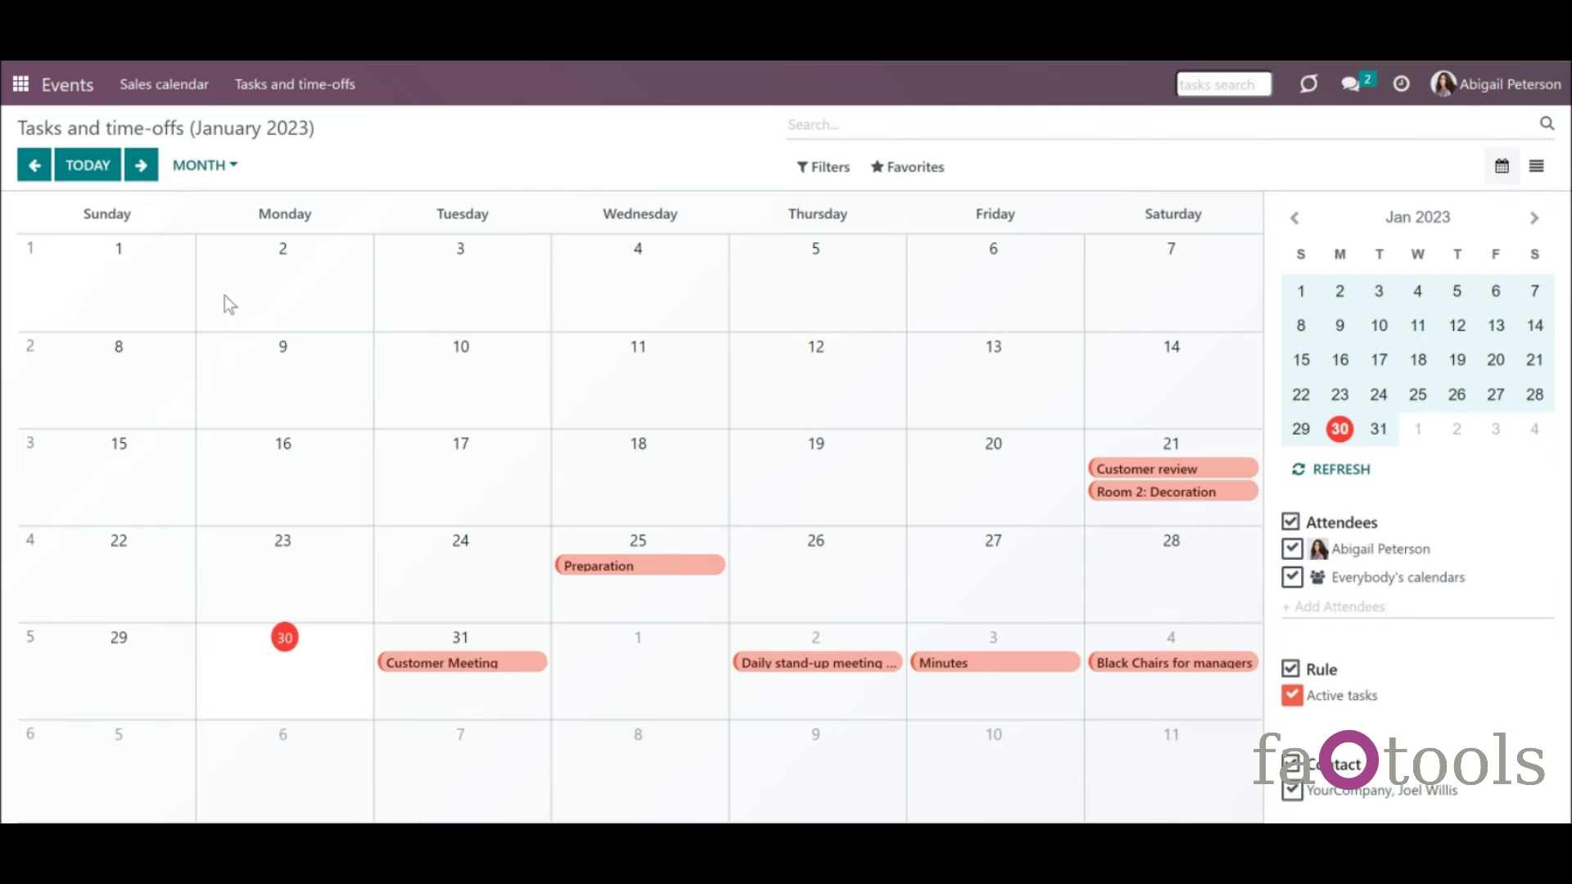
# - On the Sales calendar, re-show everybody's calendars, inspect the XY7 report and January 30 call, and cancel a new event
pyautogui.click(160, 96)
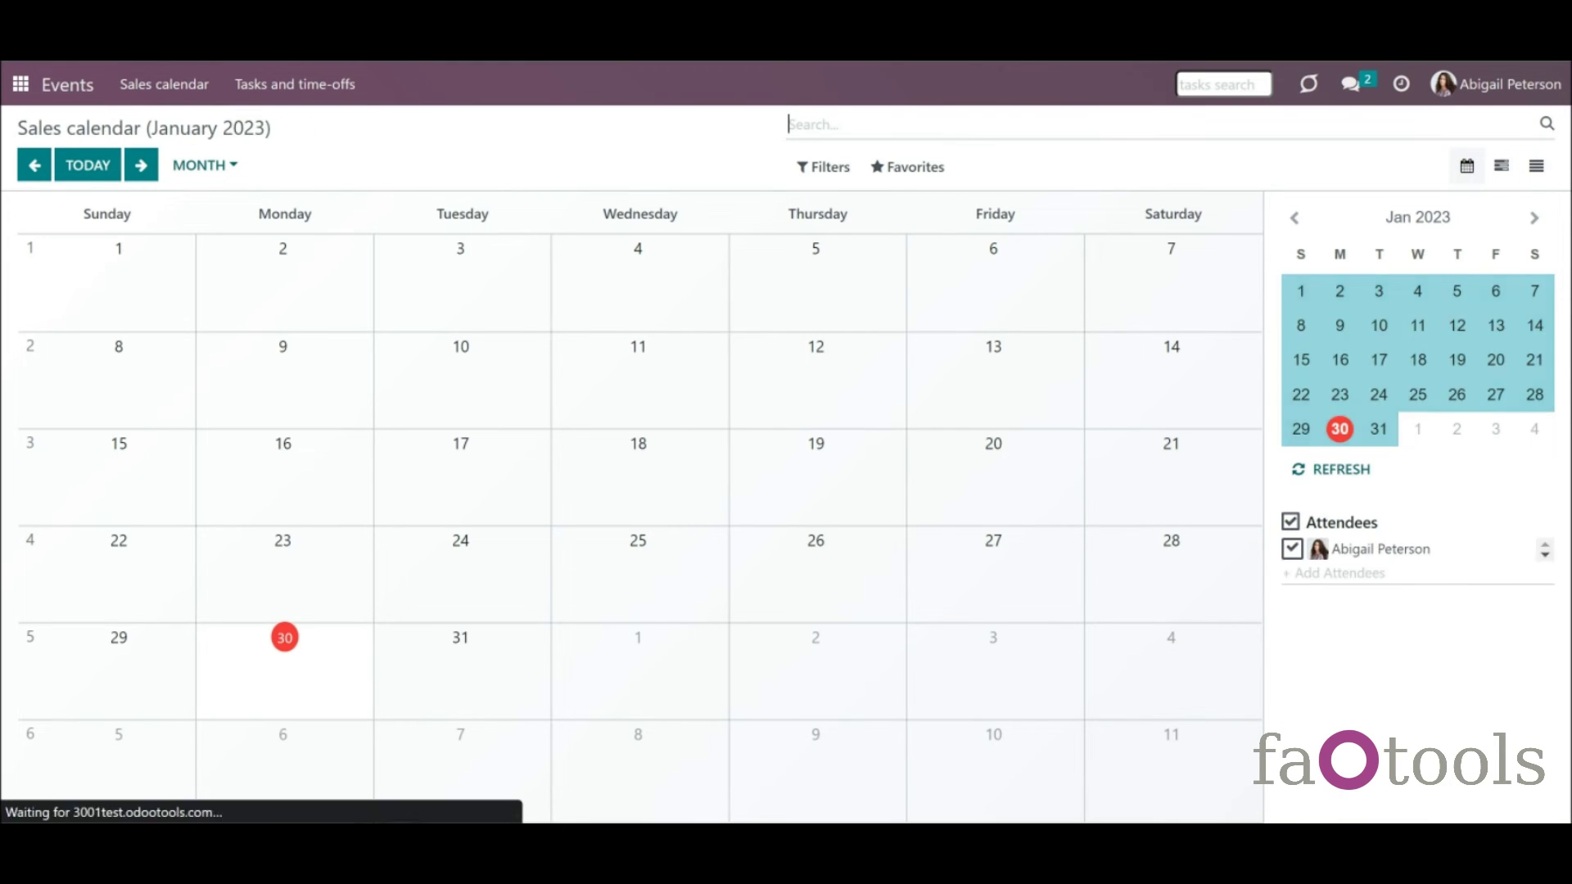
pyautogui.click(1293, 577)
pyautogui.click(1292, 578)
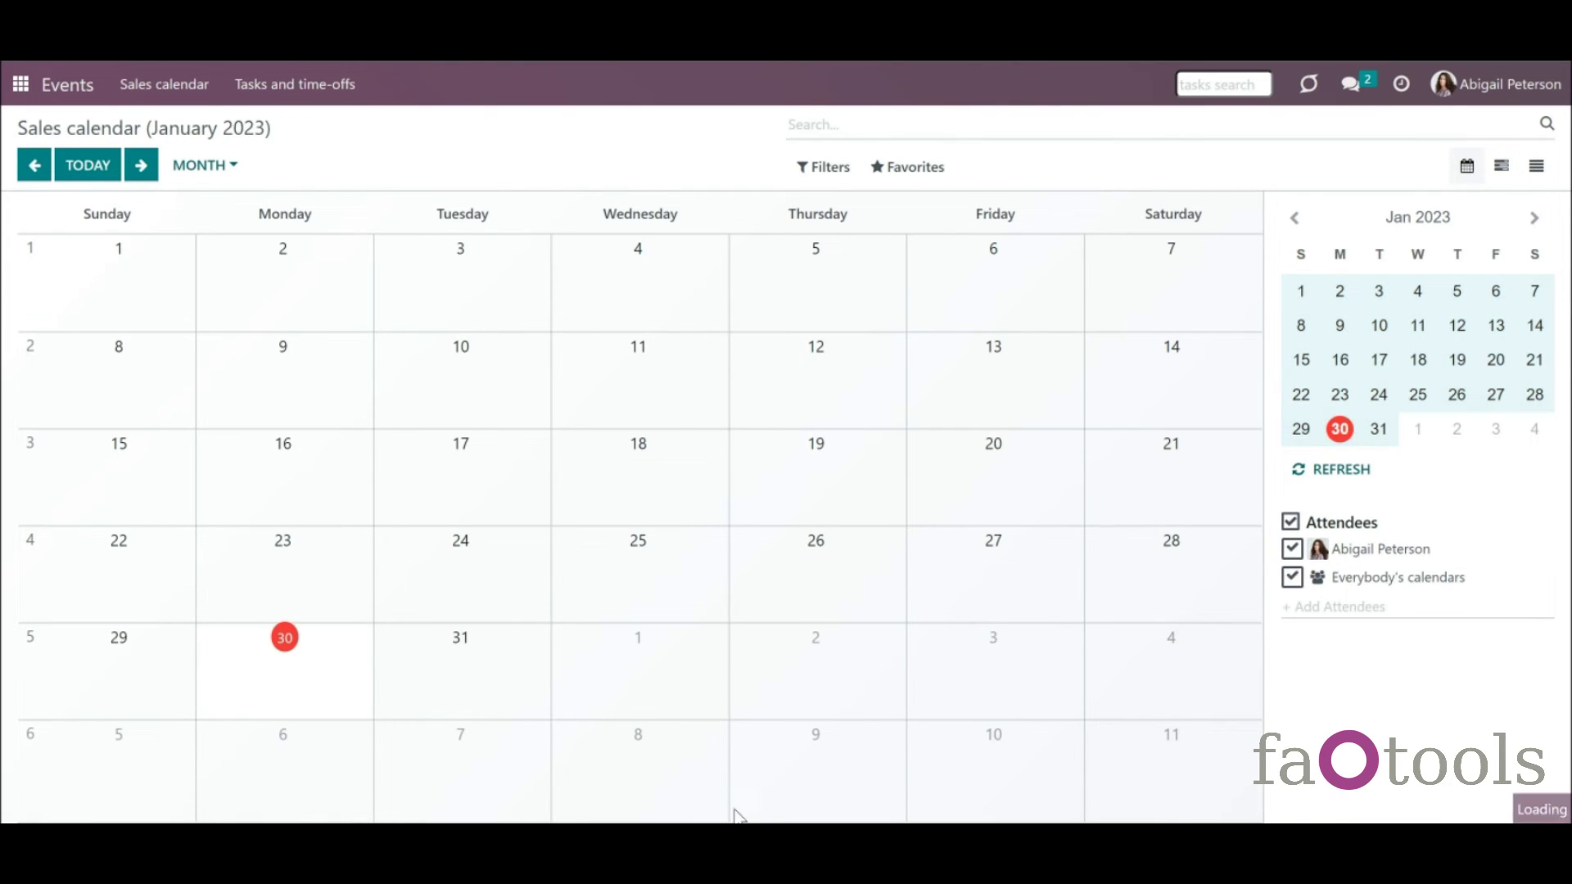
pyautogui.click(454, 590)
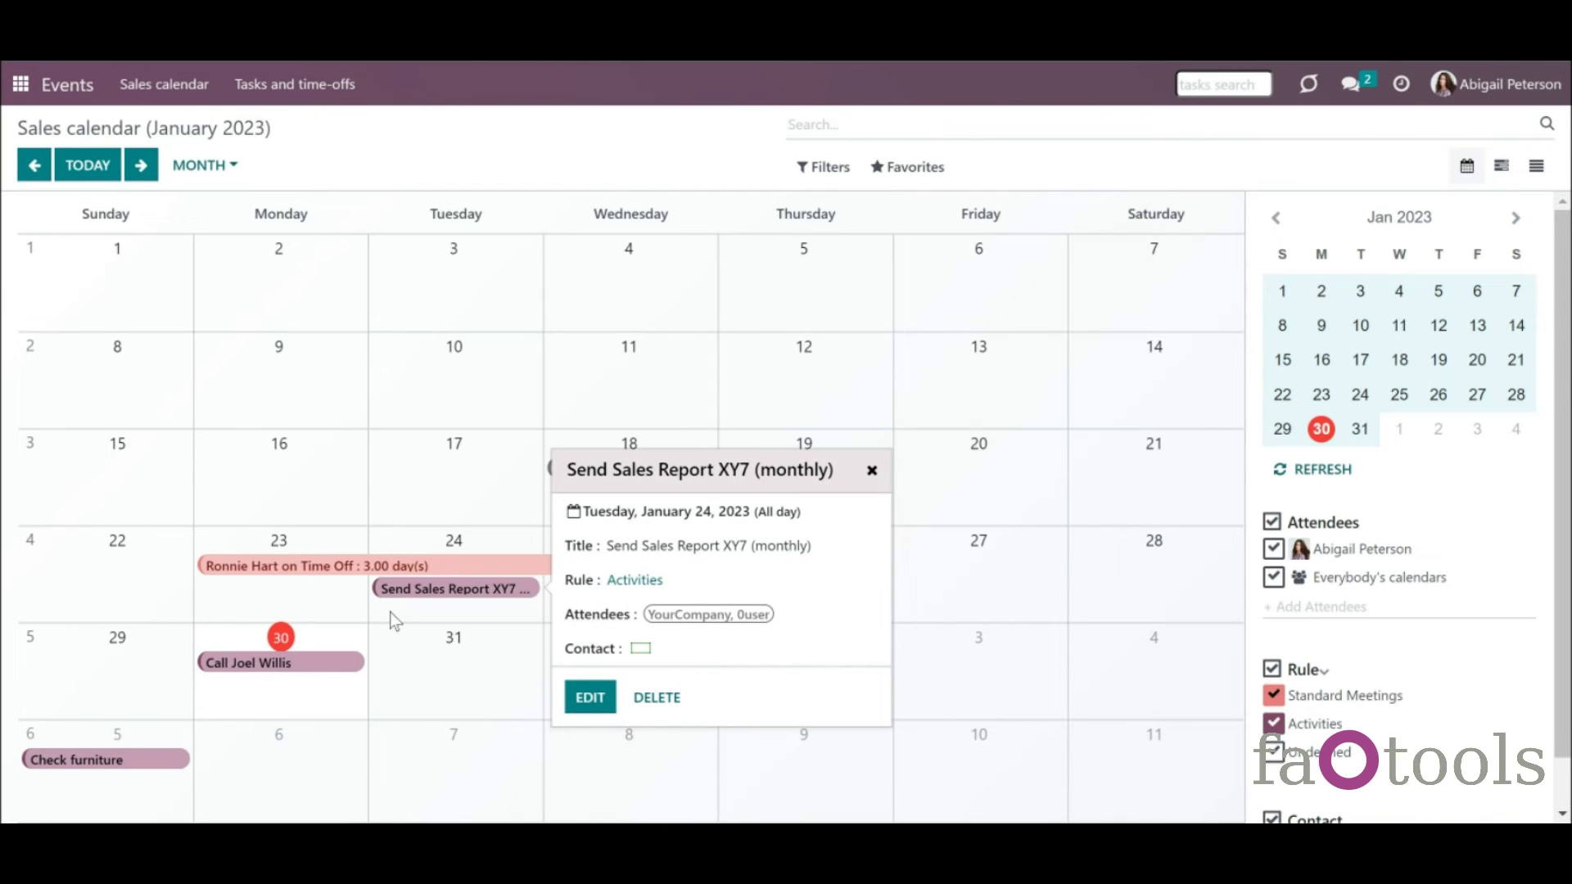
pyautogui.click(339, 669)
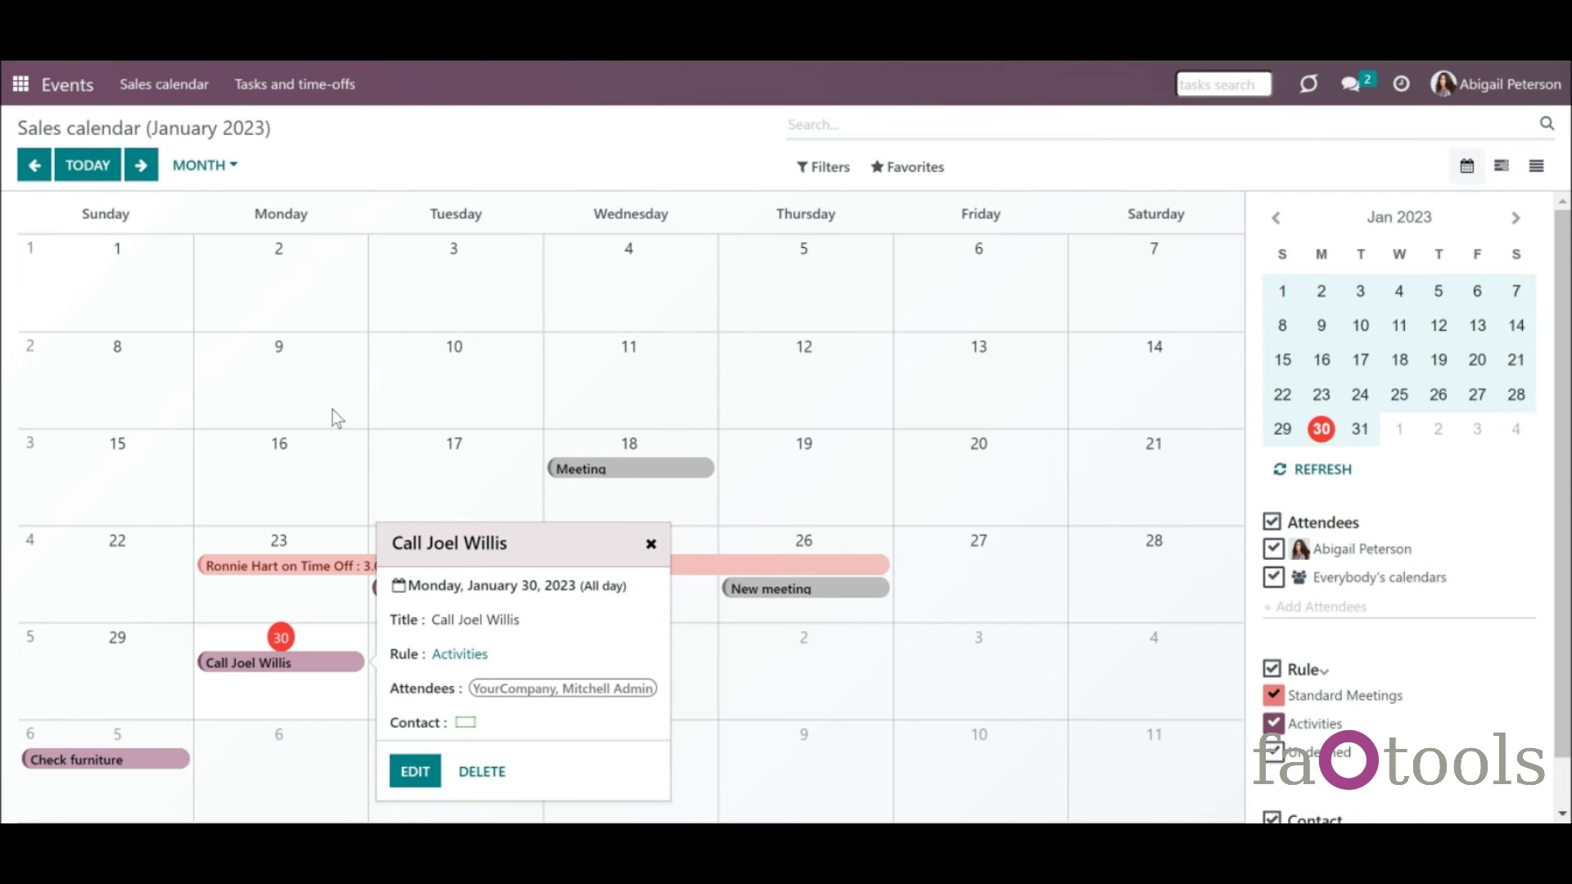
pyautogui.click(793, 735)
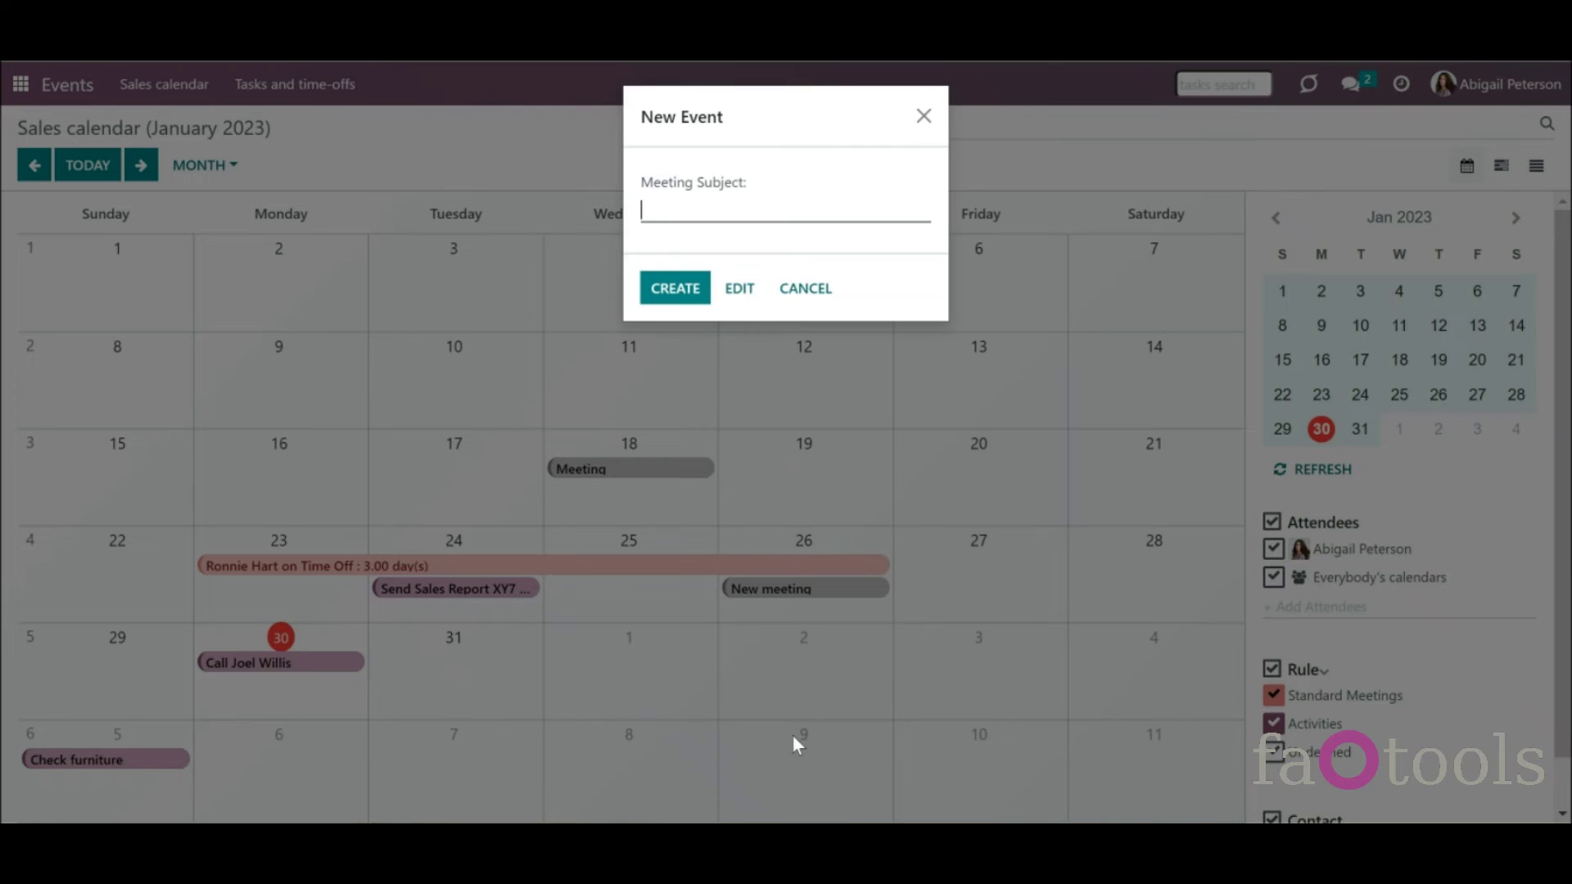
pyautogui.click(822, 292)
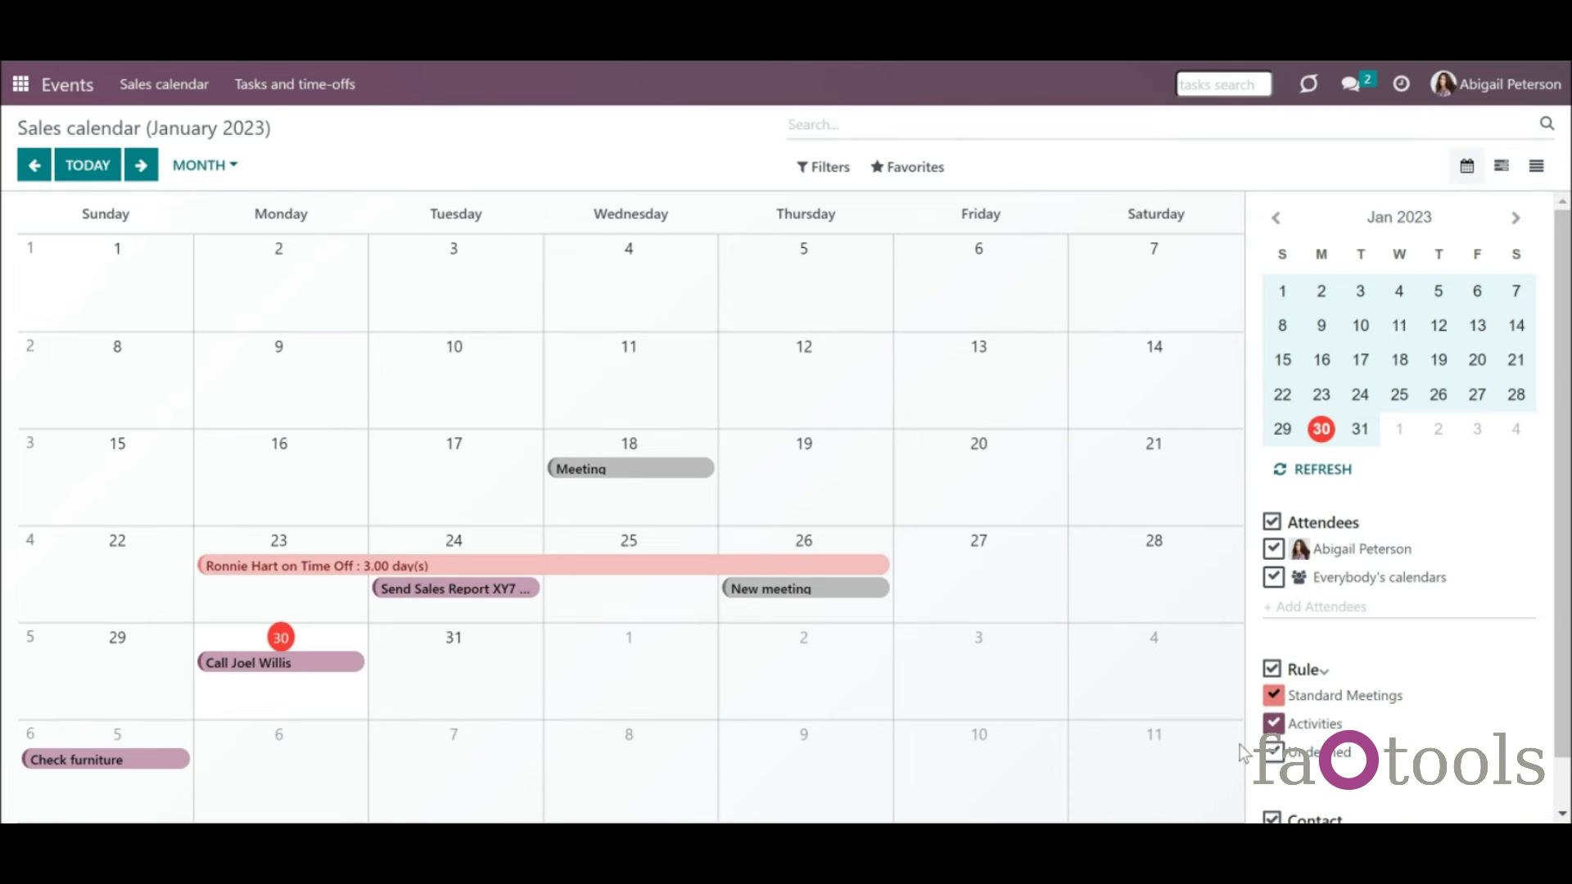
# - Hide Standard Meetings and Activities, check the January 18 Meeting, then return to the app home screen
pyautogui.click(1274, 696)
pyautogui.click(1275, 723)
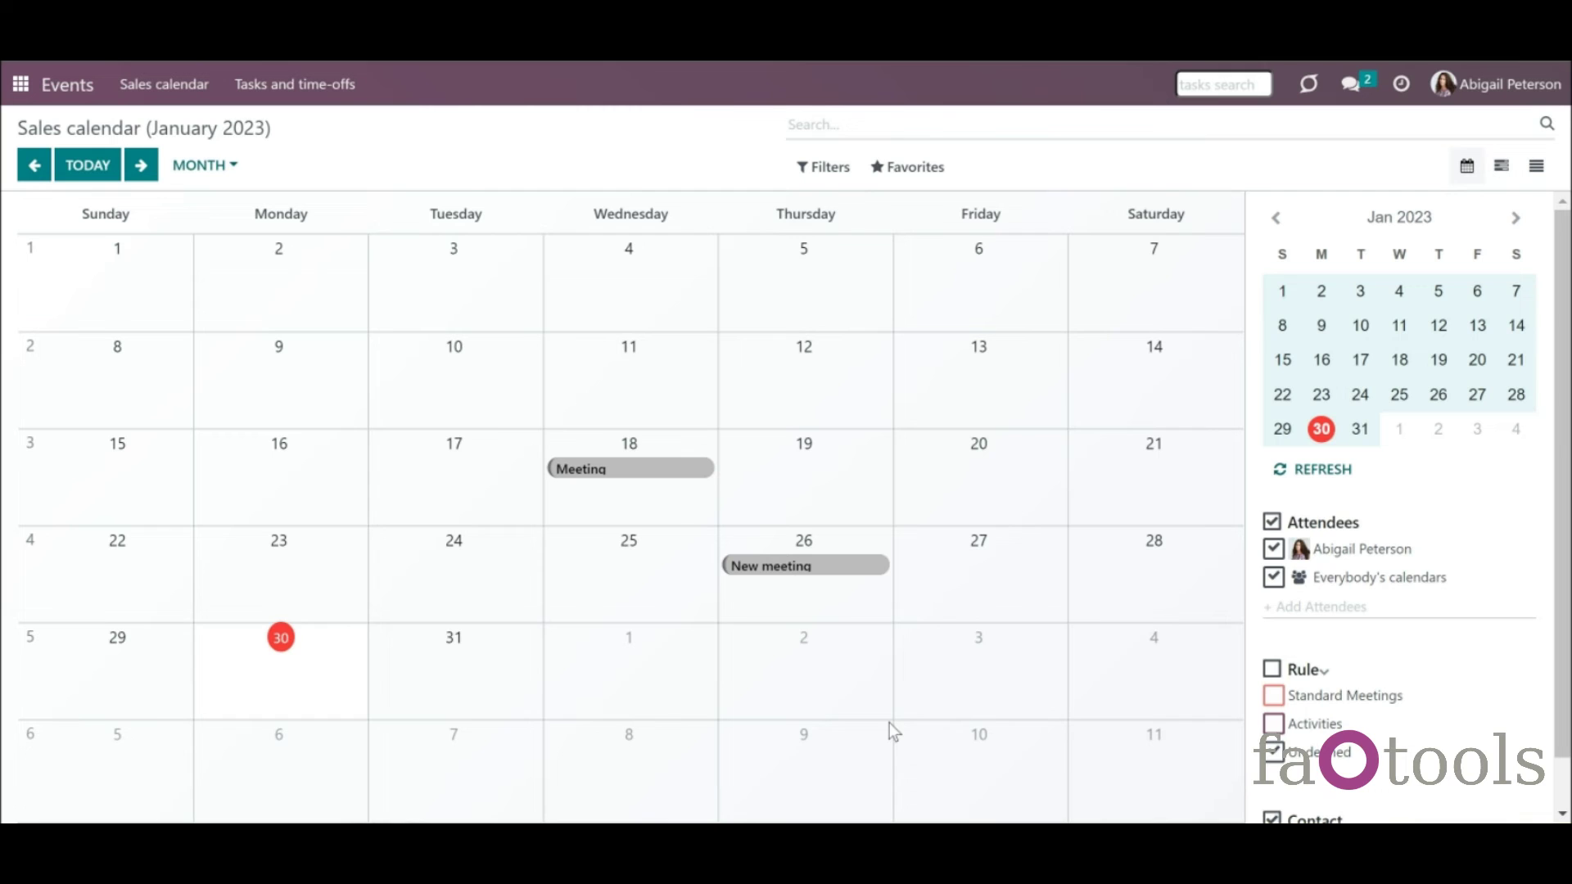
pyautogui.click(712, 483)
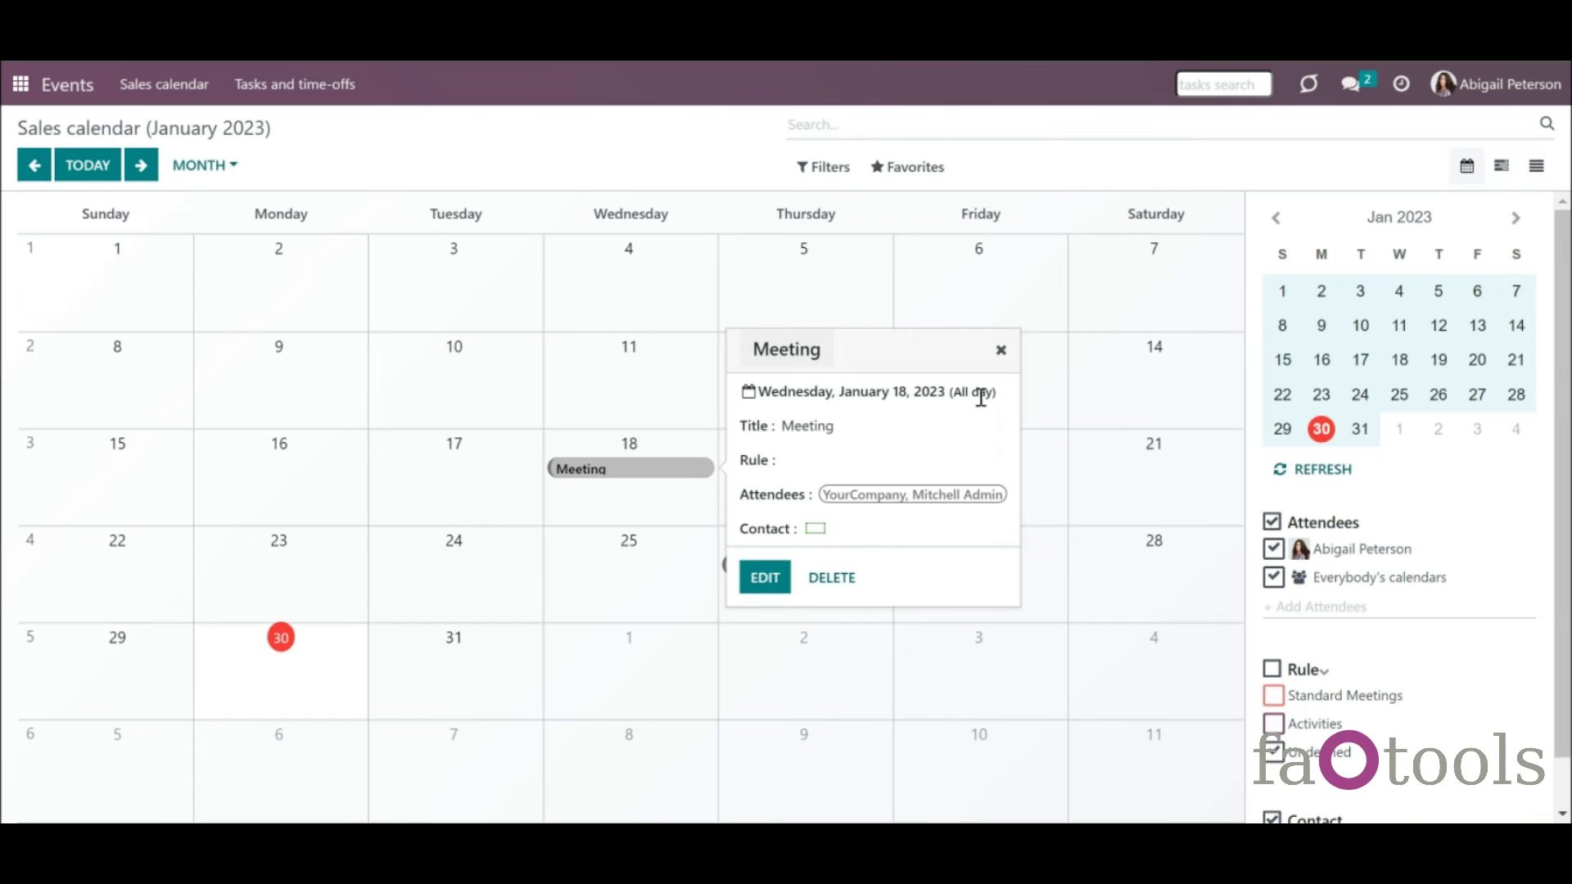
pyautogui.click(1000, 352)
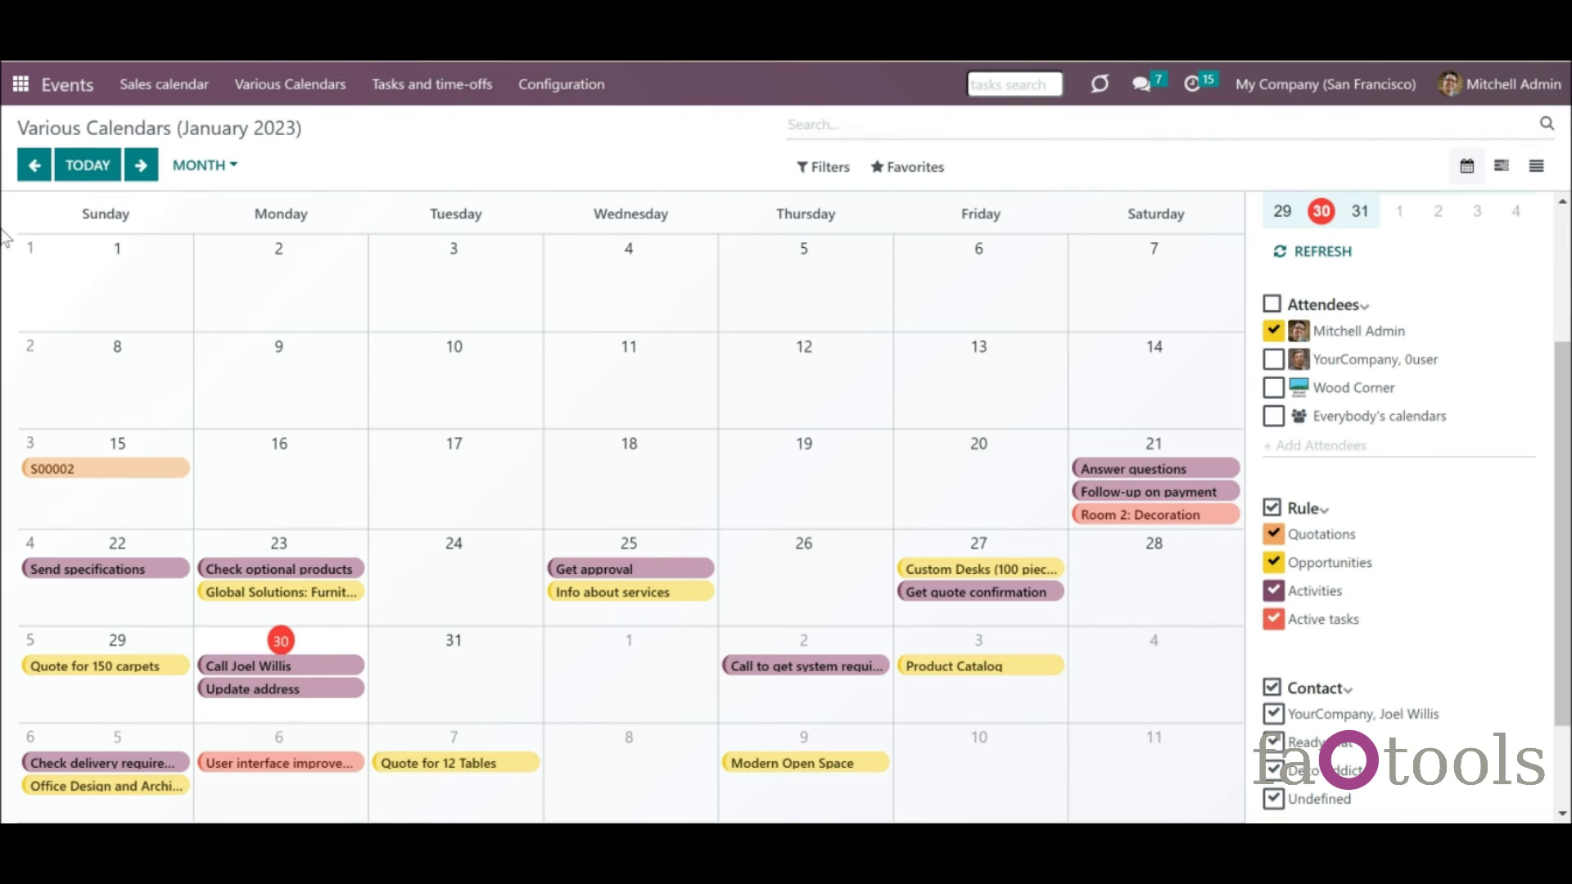
pyautogui.click(20, 83)
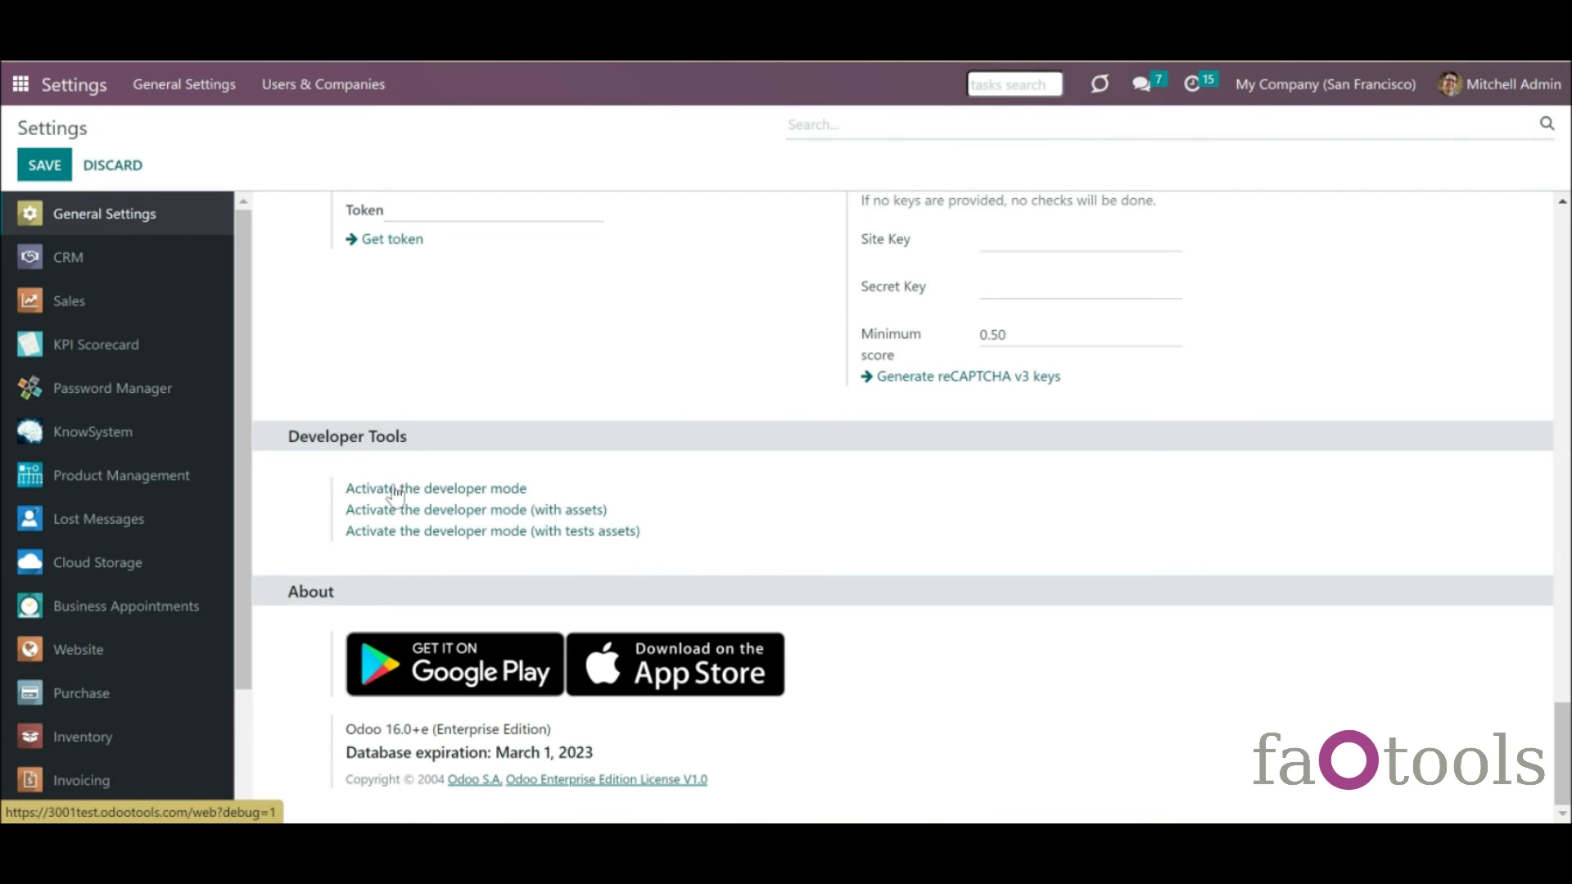
# - Activate developer mode and open the Scheduled Actions list from the technical settings
pyautogui.click(395, 490)
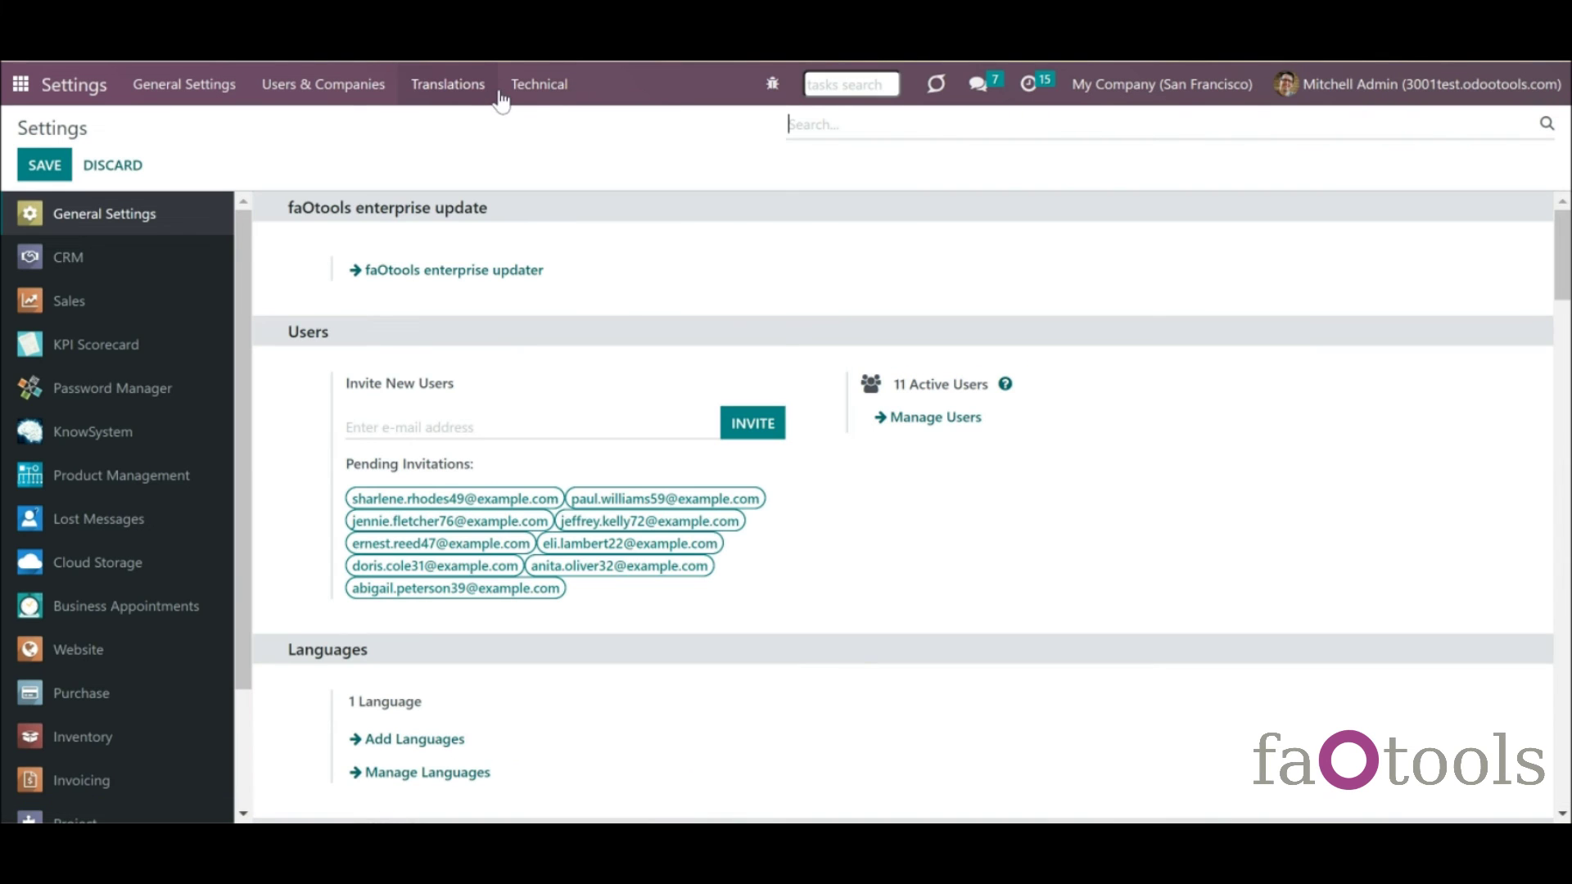
pyautogui.click(528, 92)
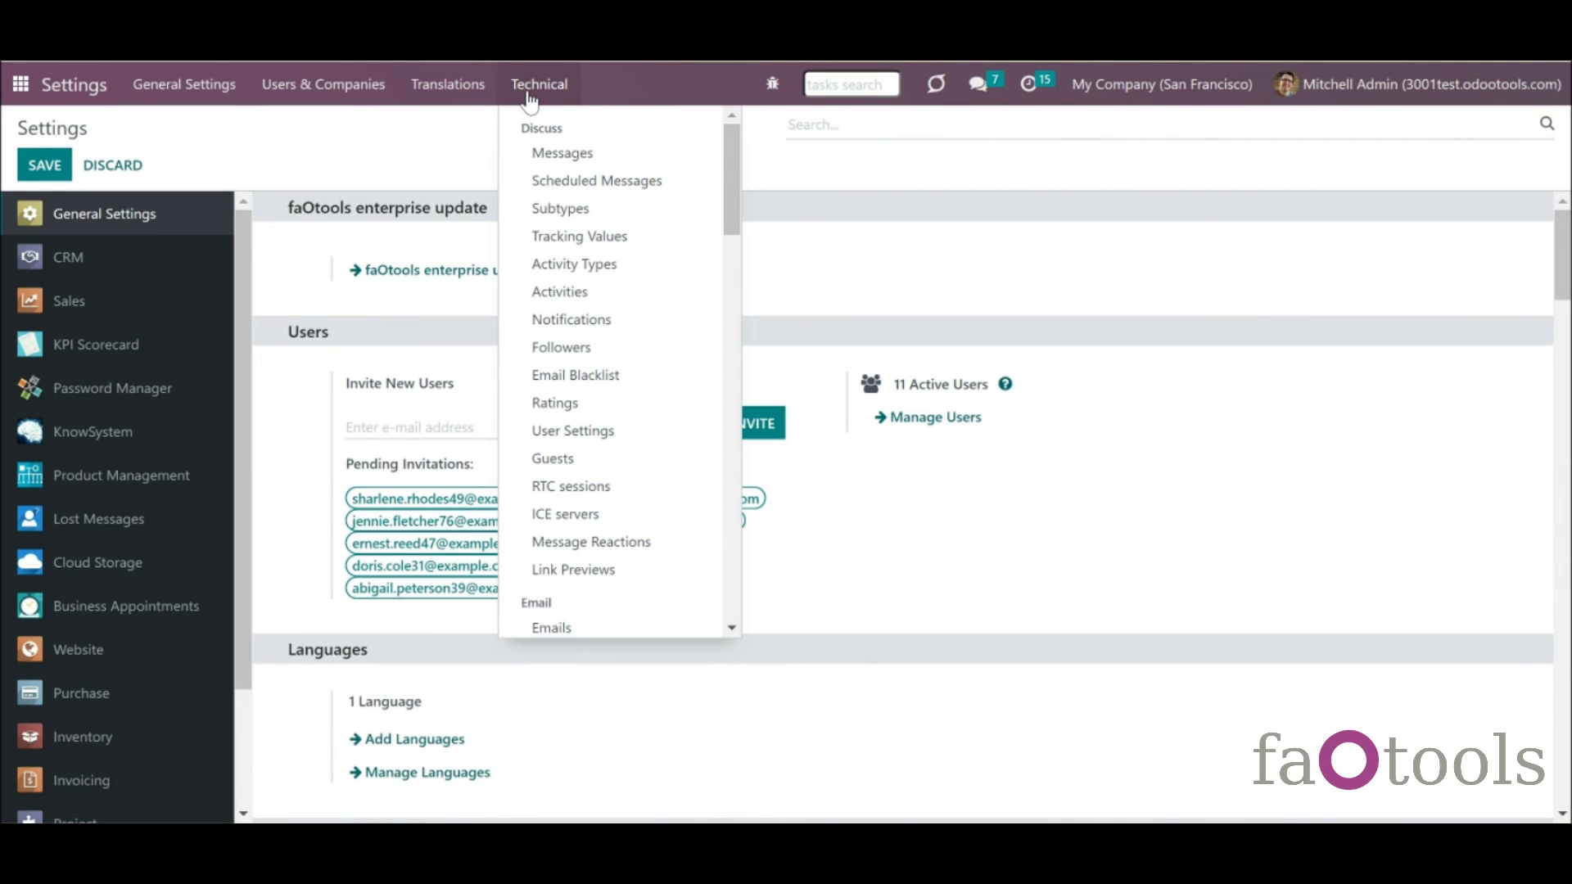
pyautogui.scroll(-4, 622, 360)
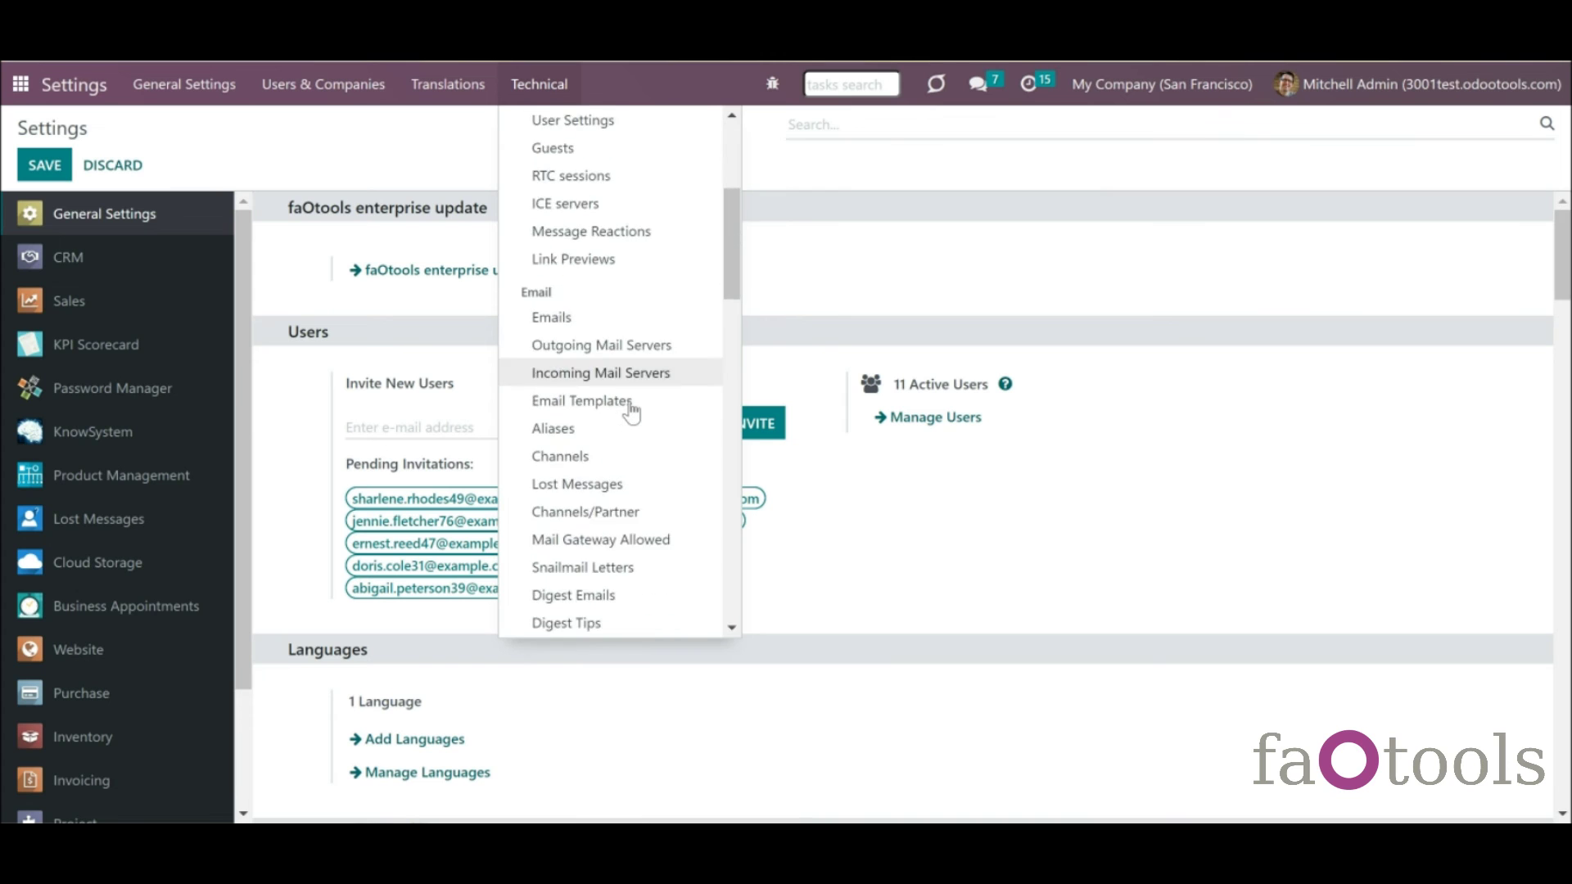
pyautogui.scroll(-10, 630, 412)
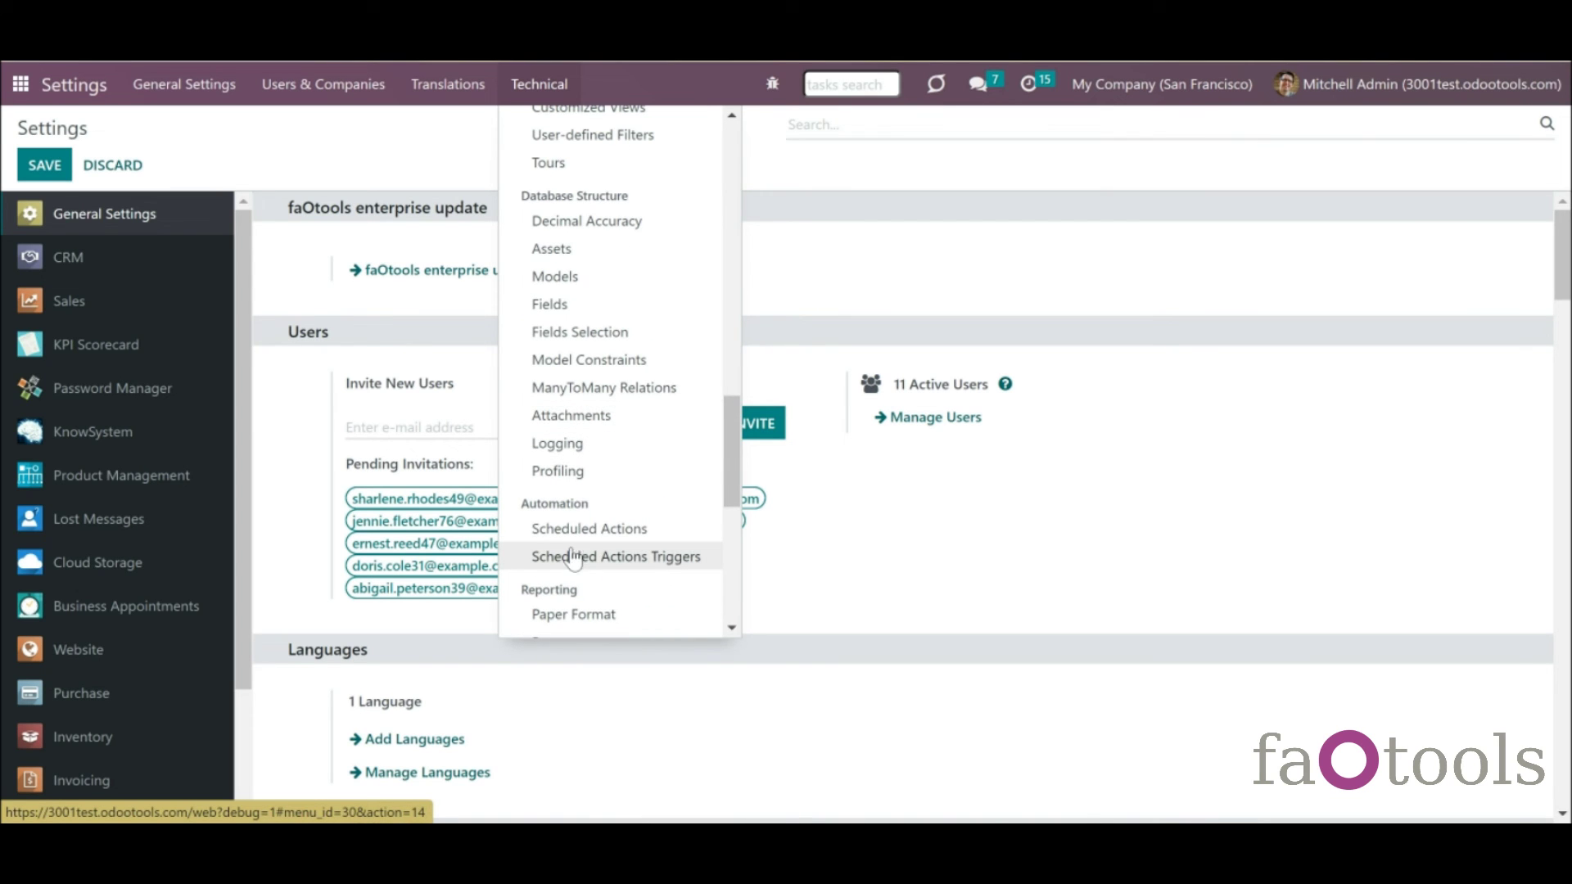
pyautogui.click(573, 534)
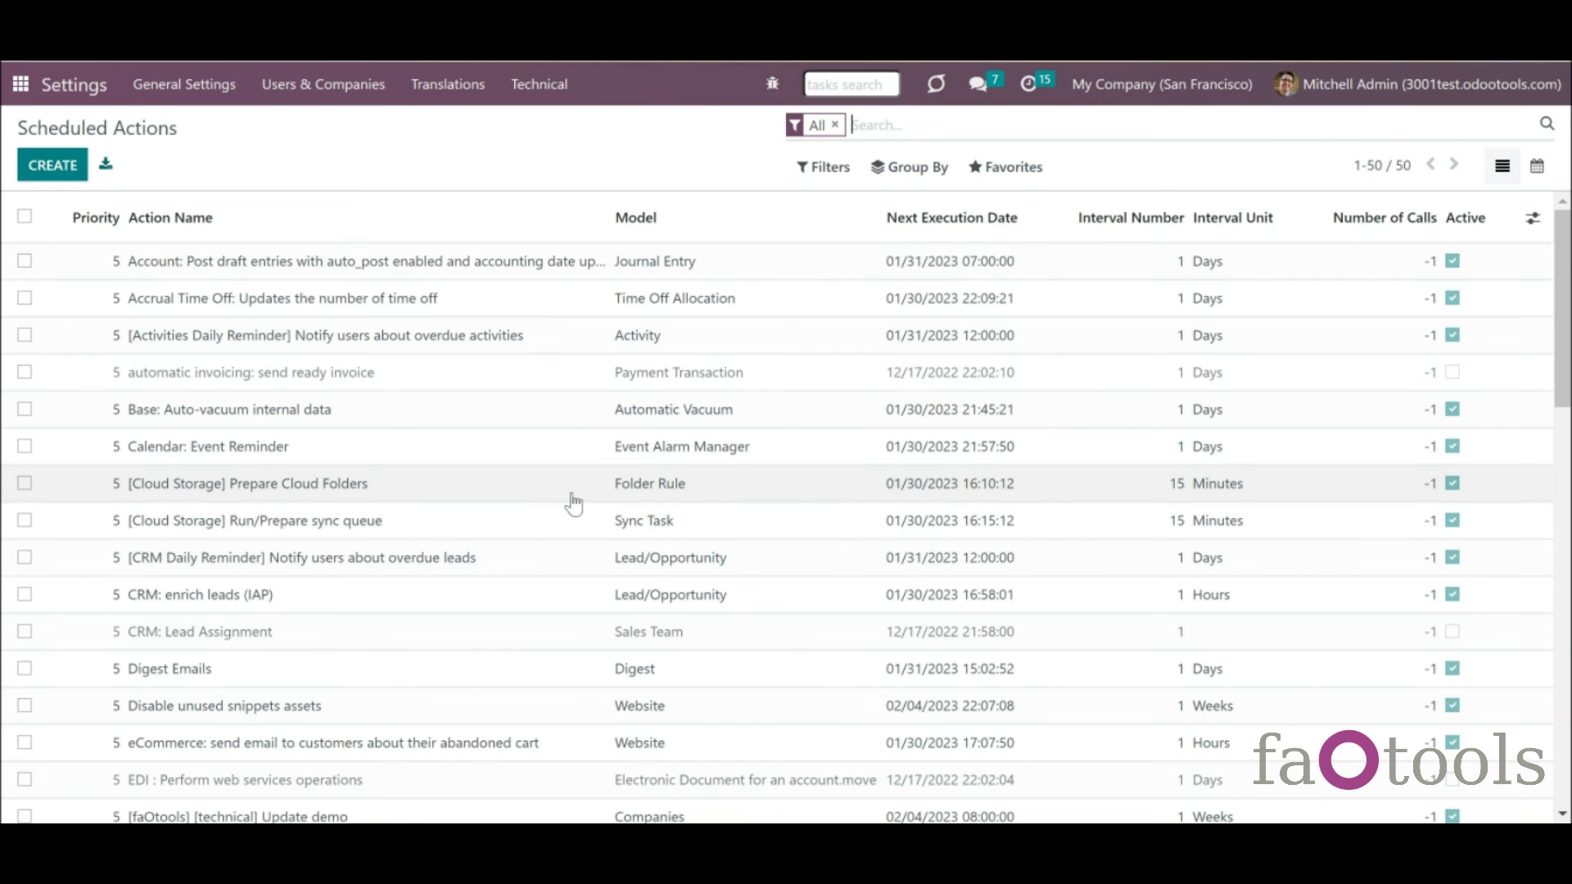
# - Inspect the [Joint Calendar] Refresh Joint Events action, then go back to the list
pyautogui.scroll(-2, 573, 505)
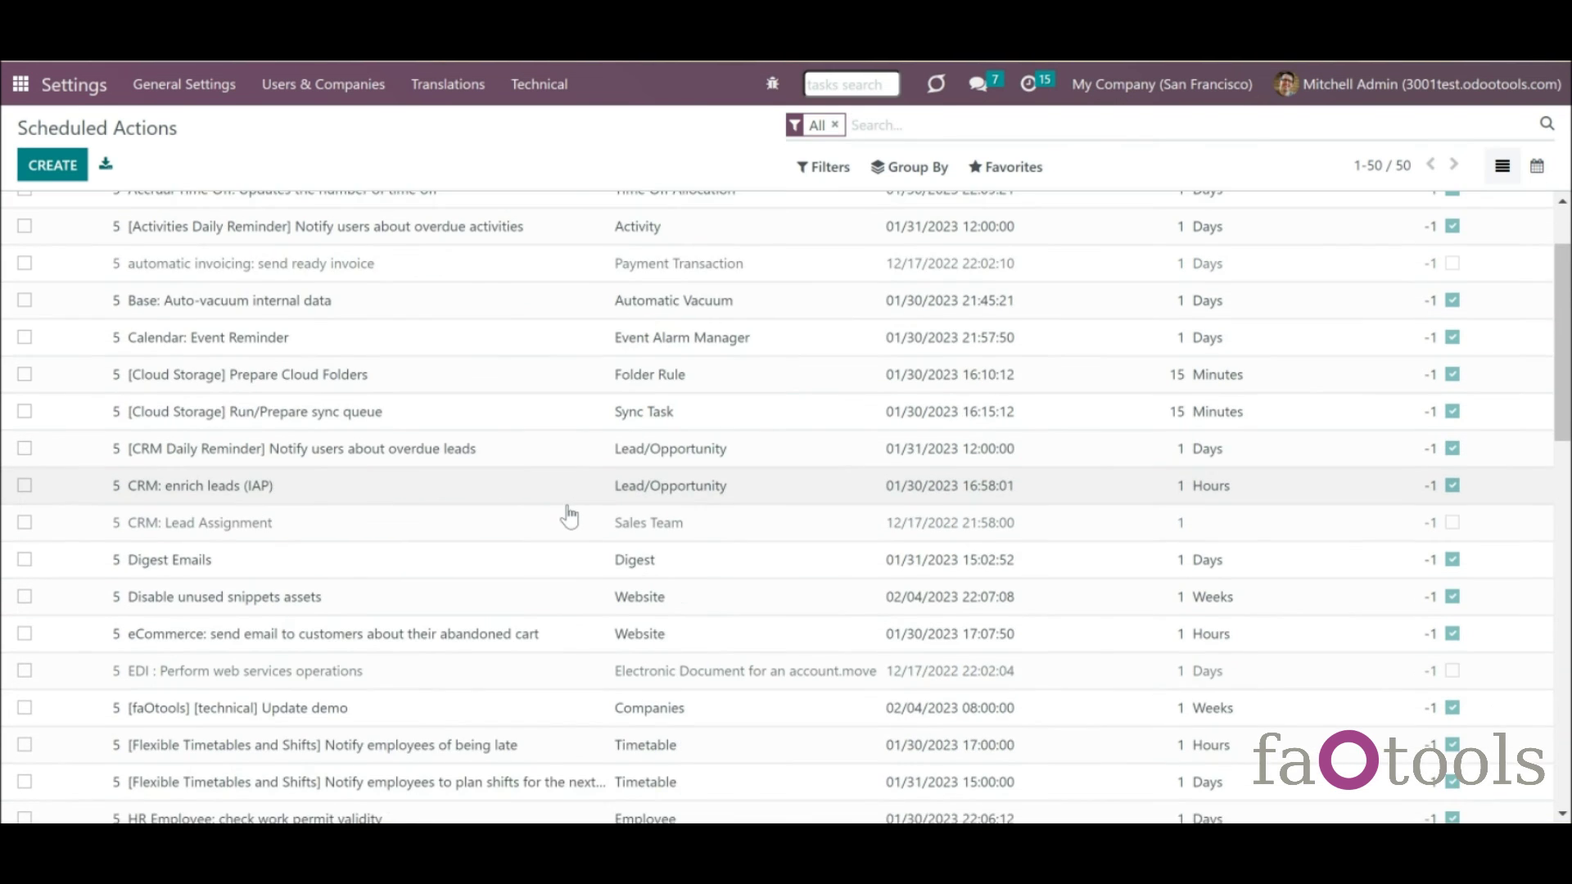
pyautogui.scroll(-6, 569, 516)
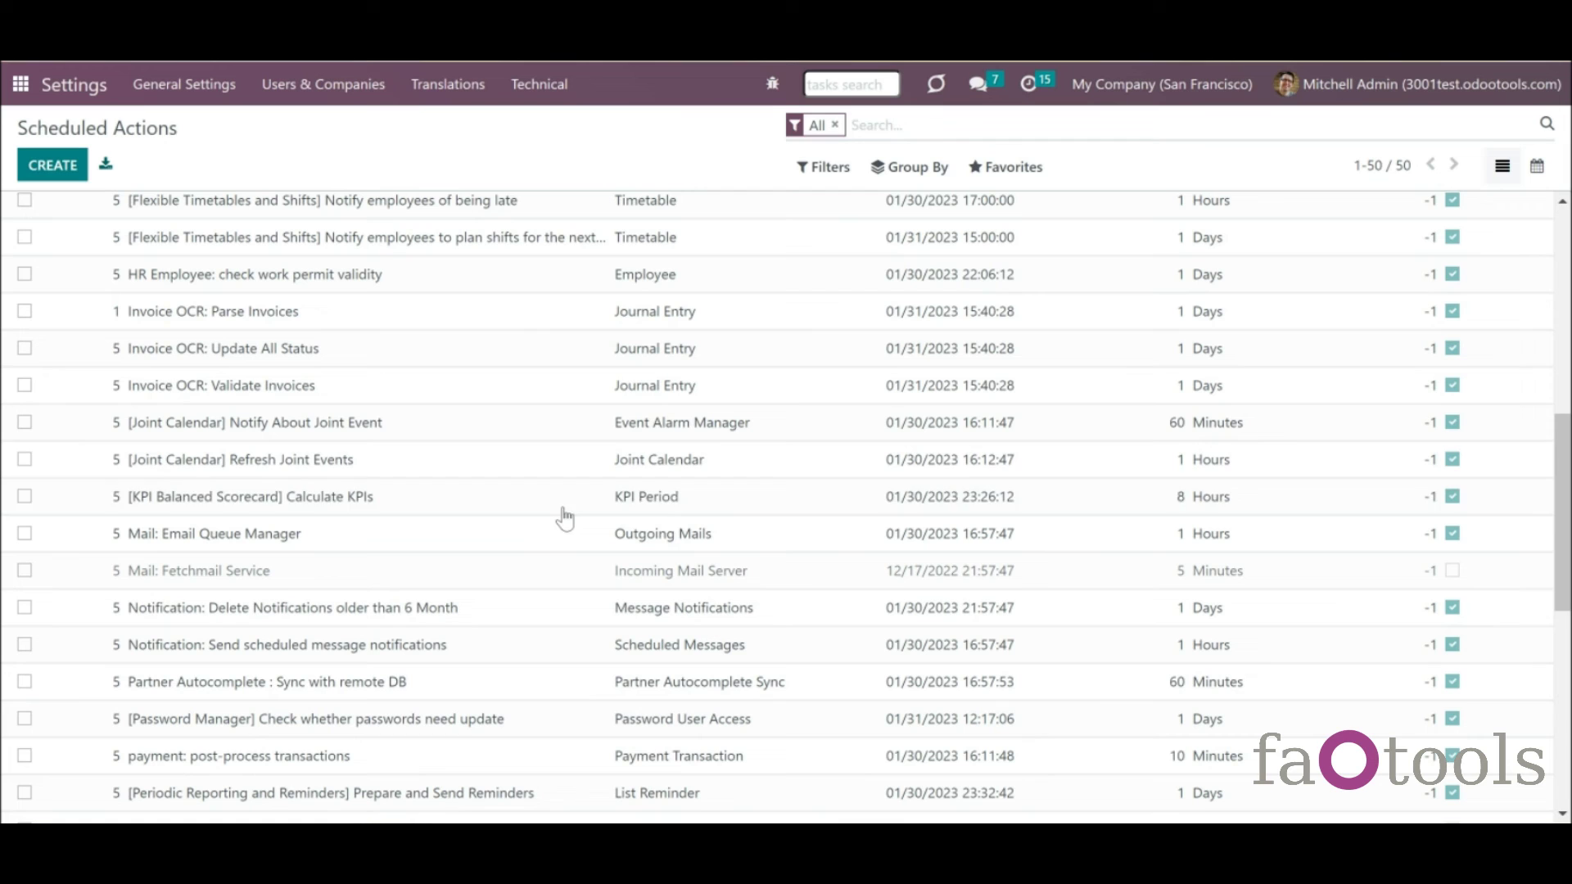
pyautogui.click(528, 470)
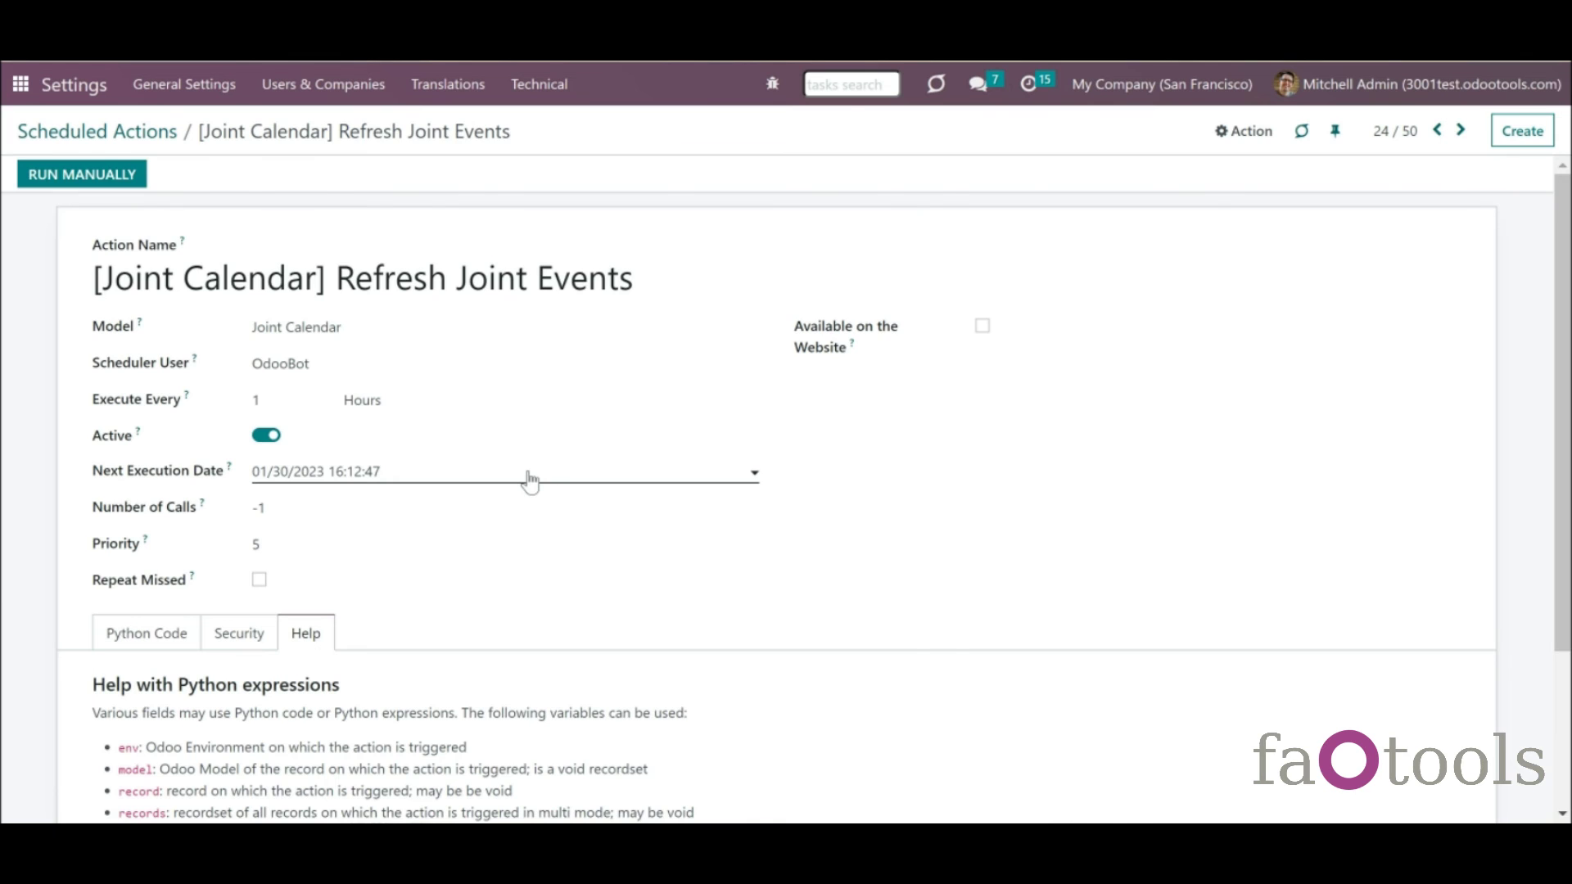
pyautogui.hotkey('alt', 'Left')
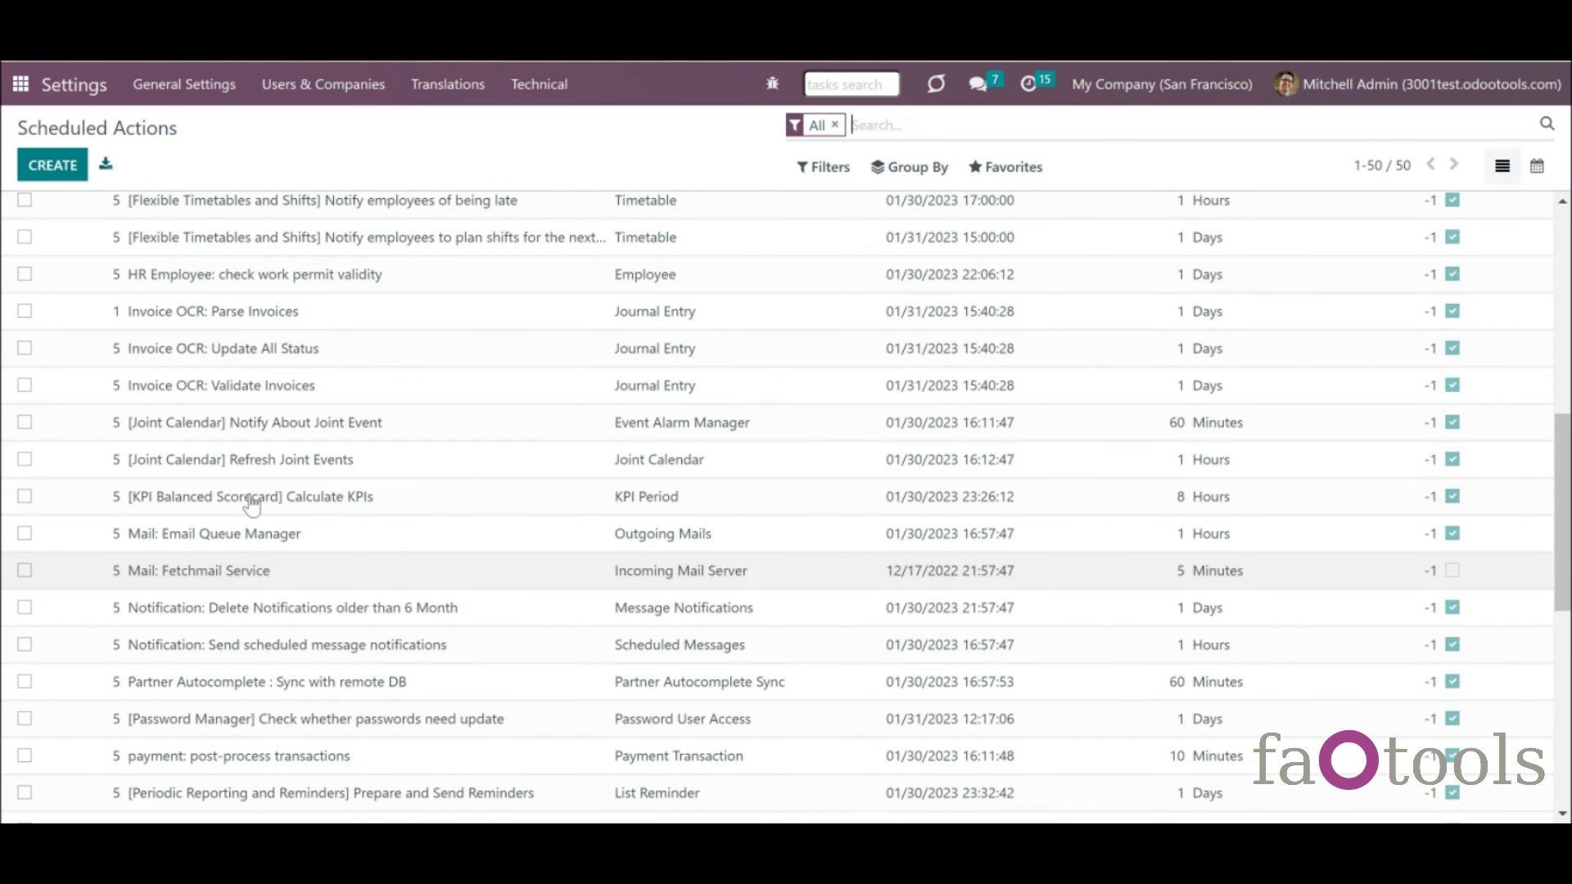
# - Open Notify About Joint Event, refresh the Sales calendar joint events, and regenerate Various Calendars events
pyautogui.click(273, 431)
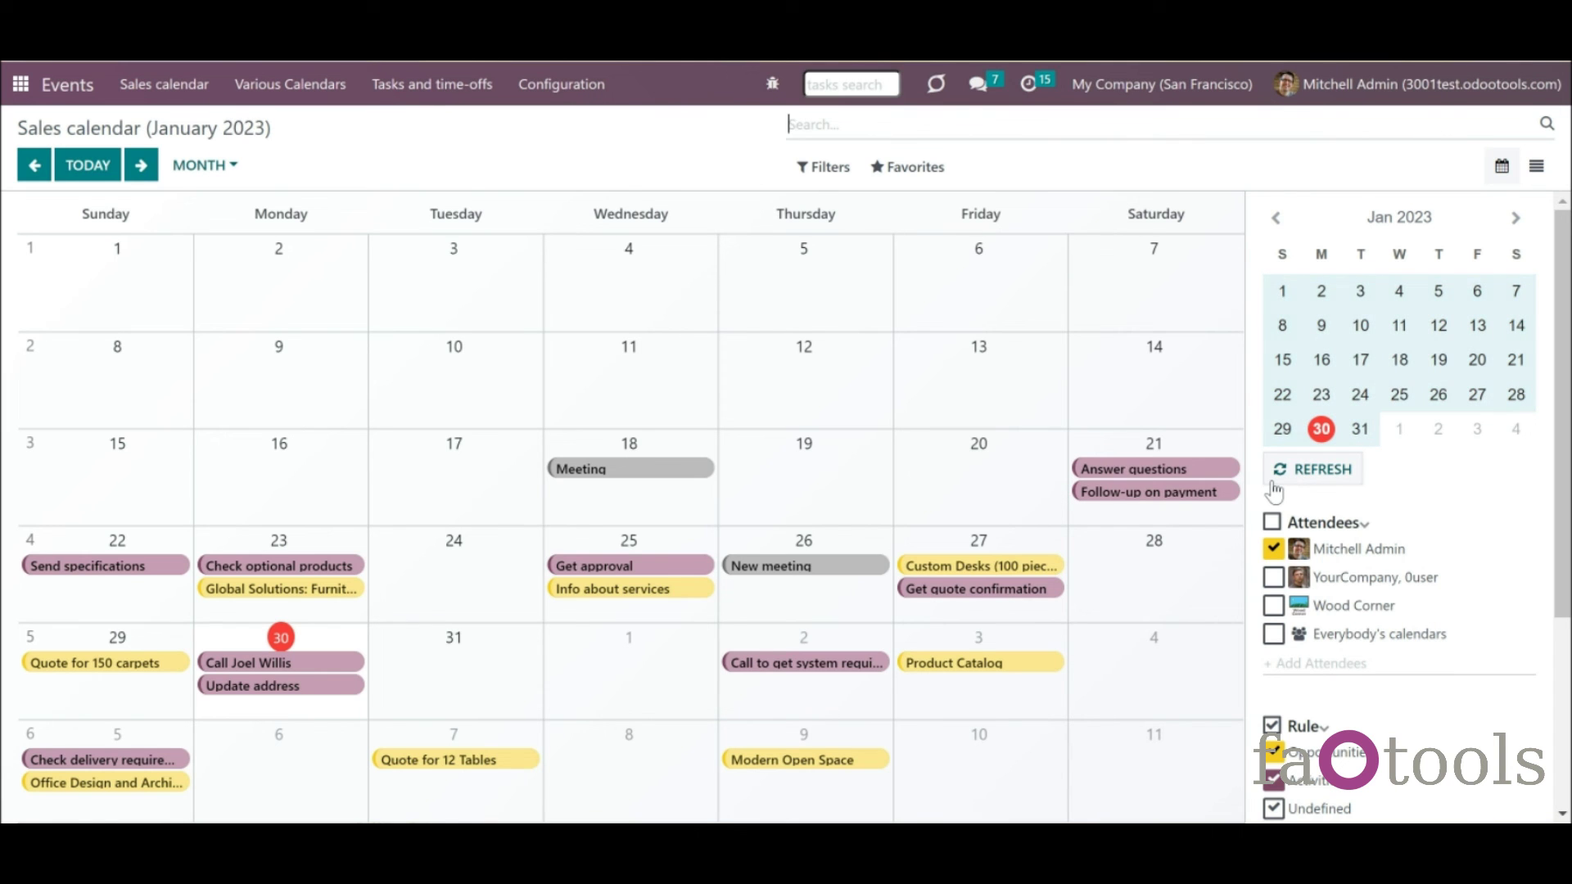
pyautogui.click(1313, 481)
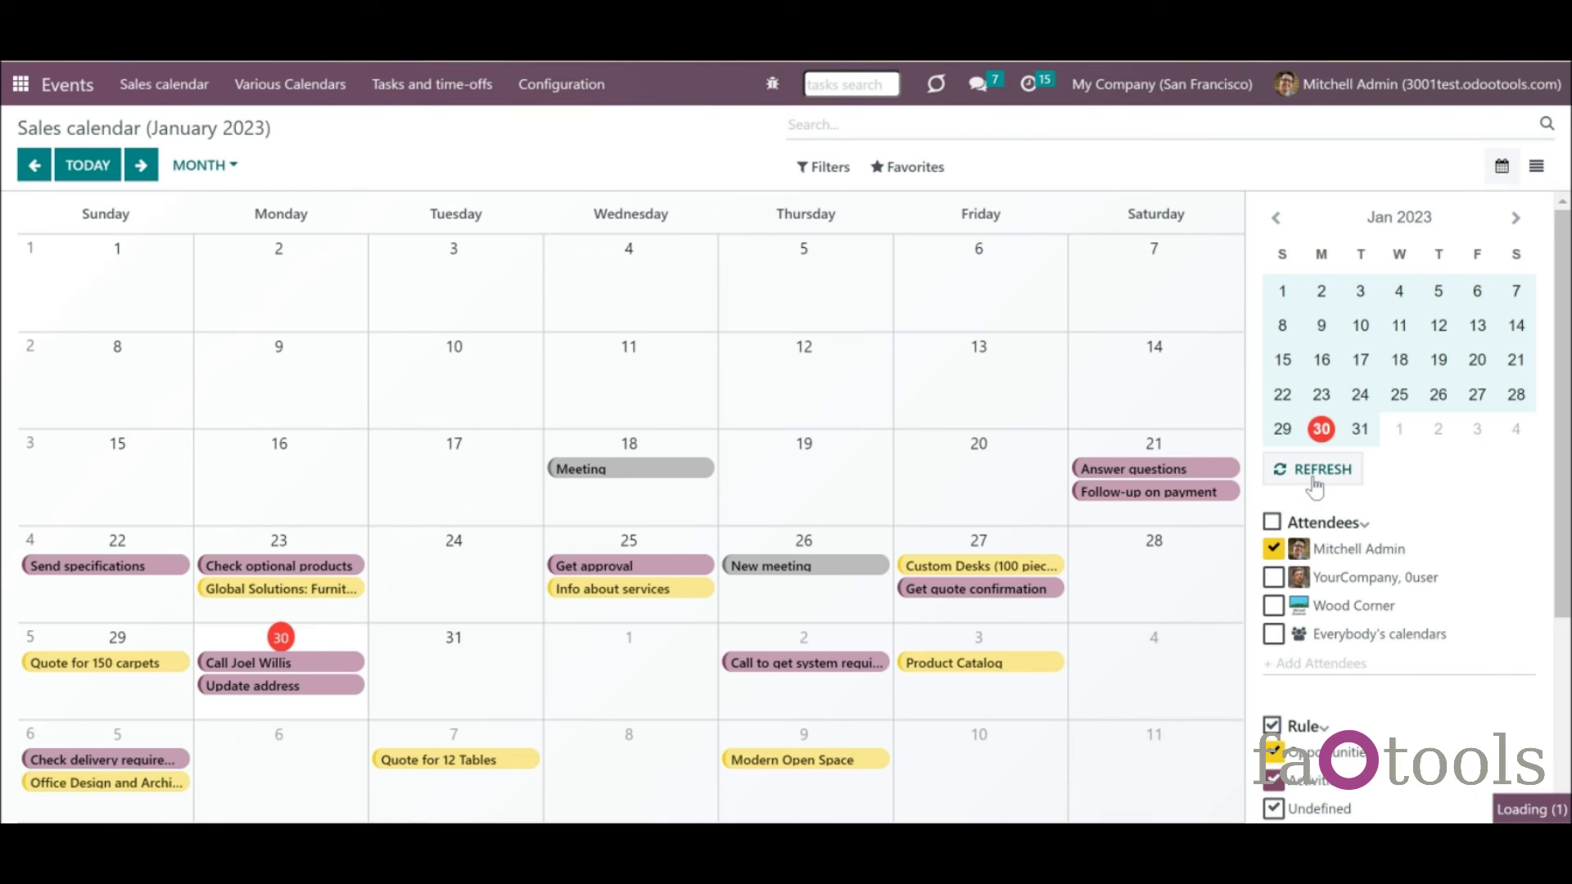
pyautogui.click(561, 84)
pyautogui.click(573, 127)
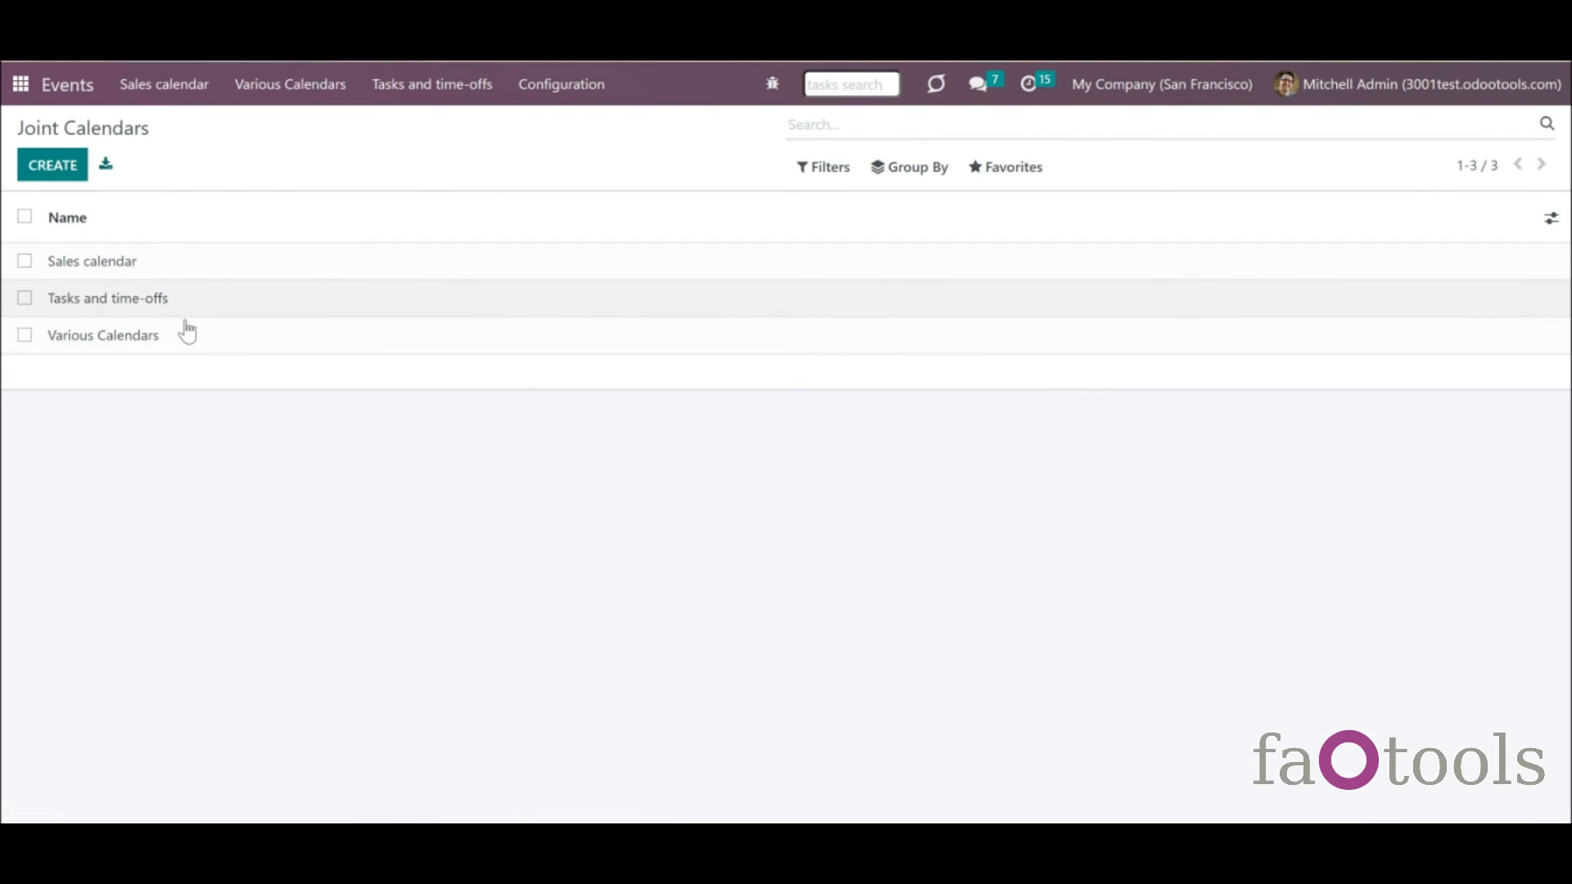
pyautogui.click(186, 333)
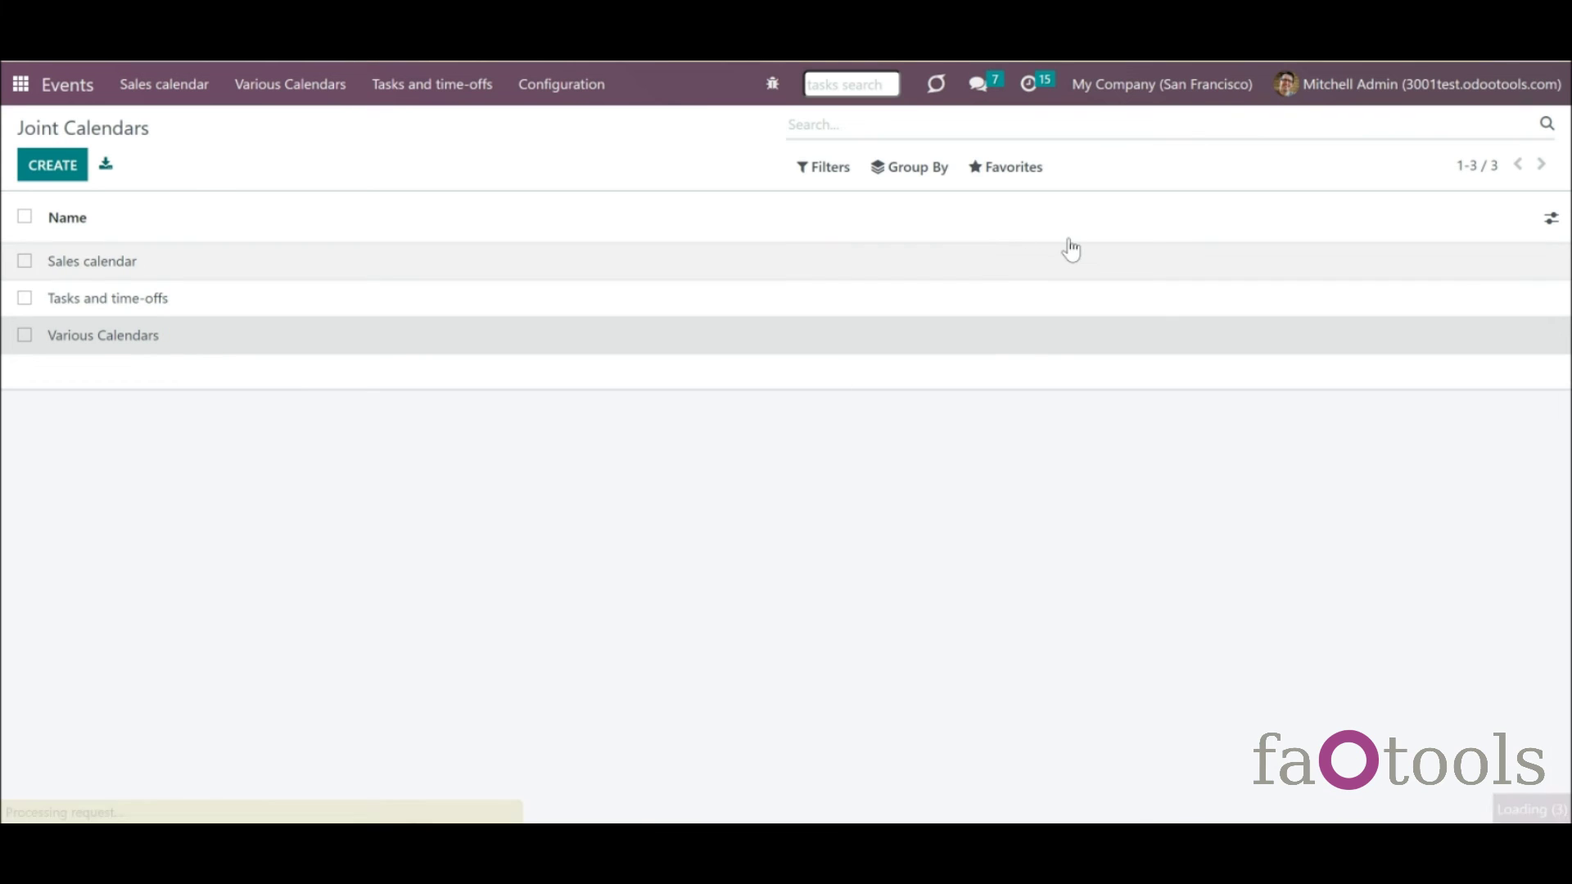
pyautogui.click(1191, 214)
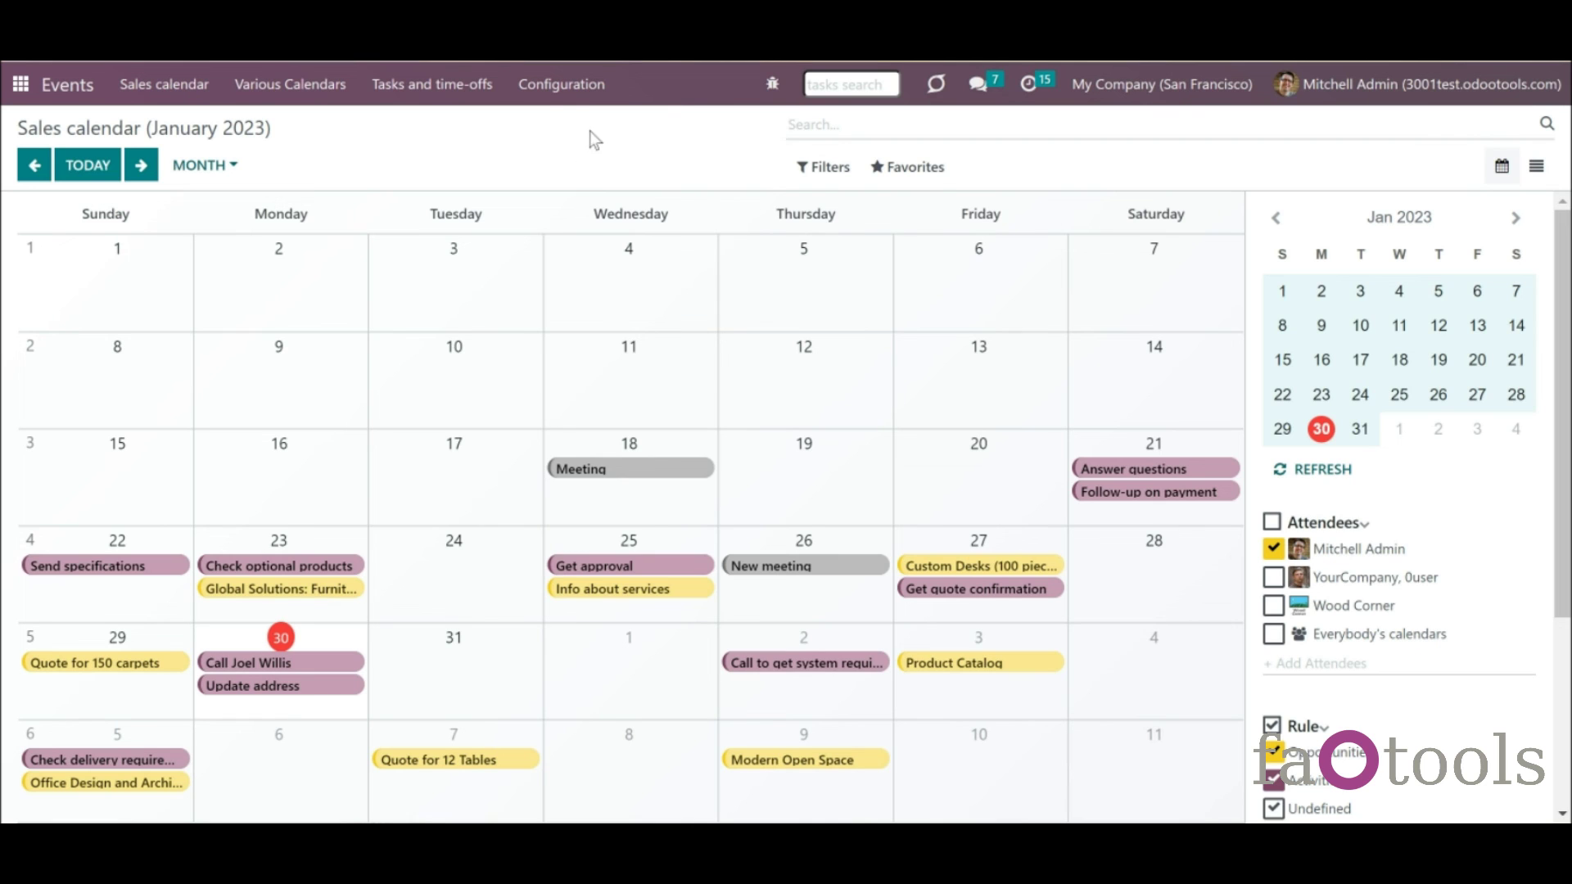
# - Tick the Gantt view option in the Sales calendar's settings and display it as a Gantt chart
pyautogui.click(561, 85)
pyautogui.click(557, 154)
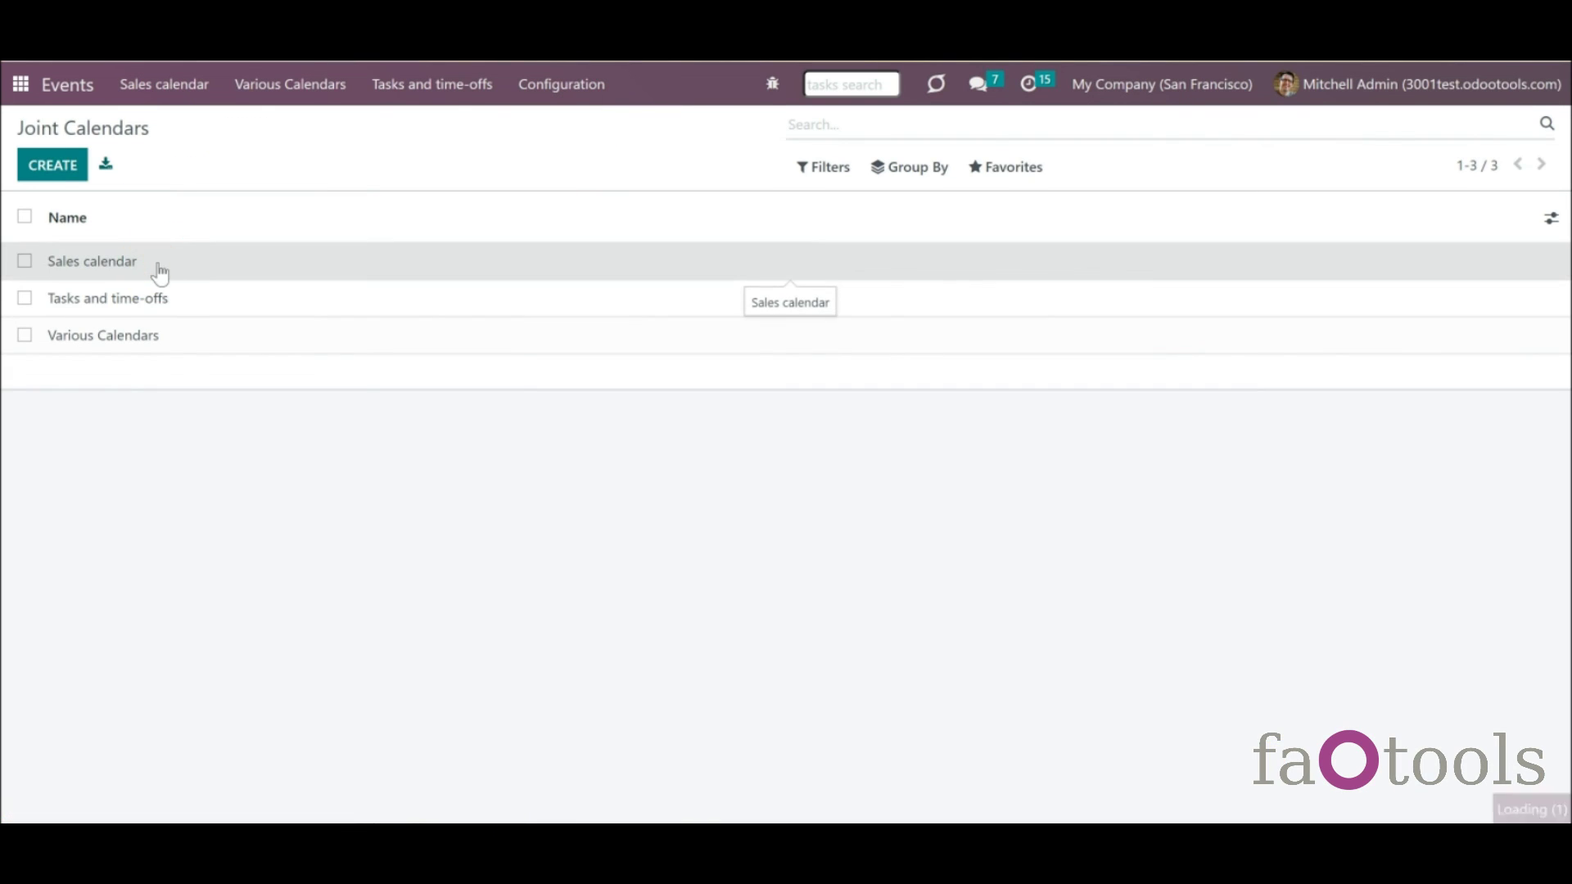
pyautogui.click(160, 272)
pyautogui.click(178, 373)
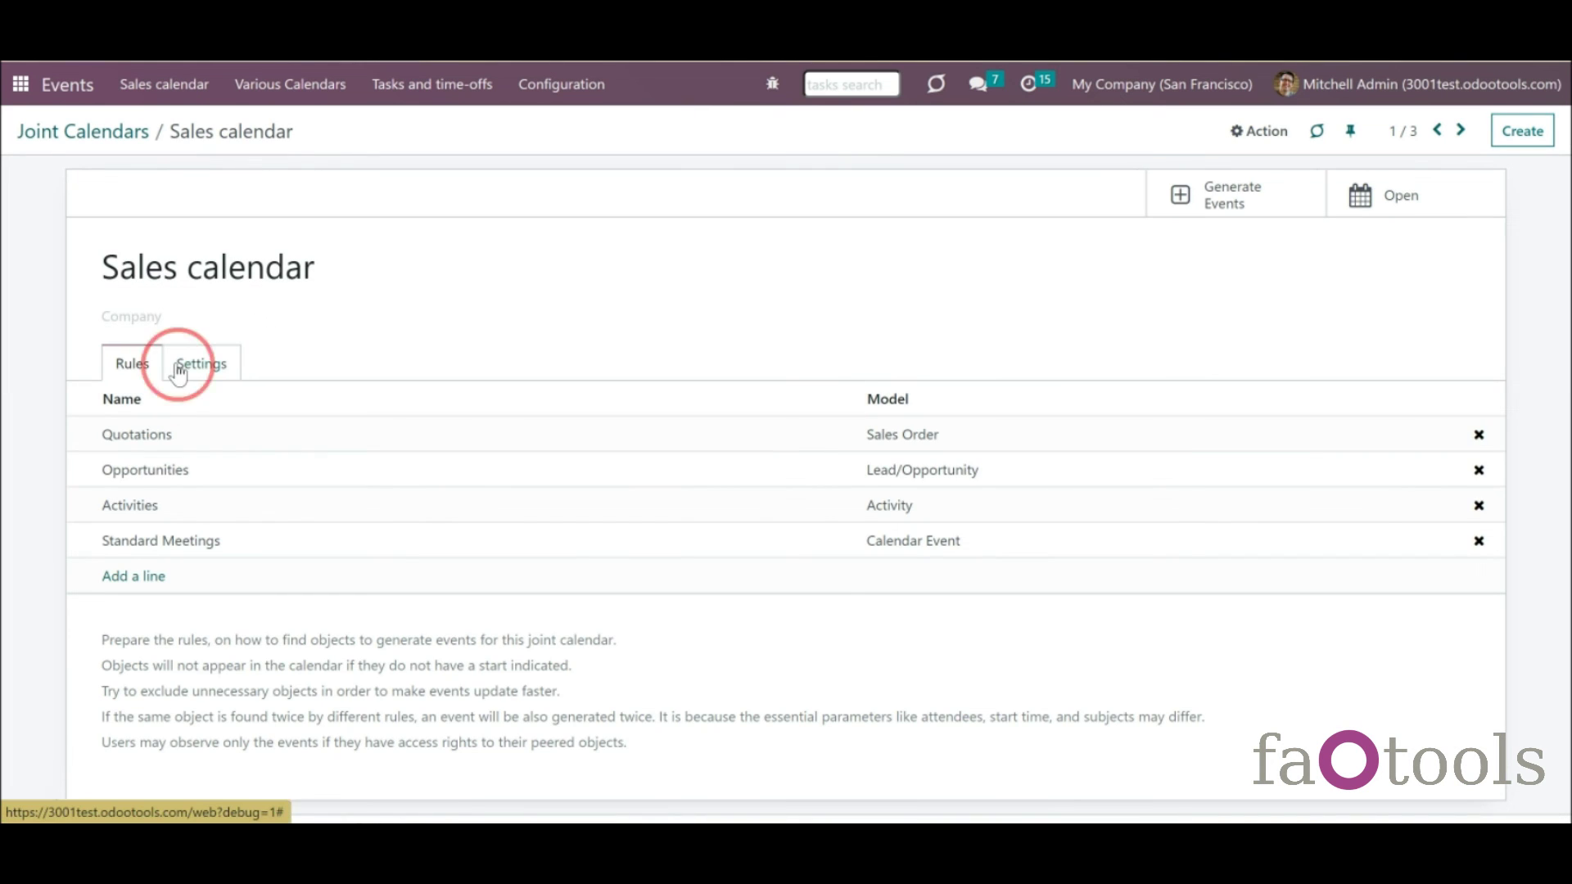
pyautogui.click(208, 539)
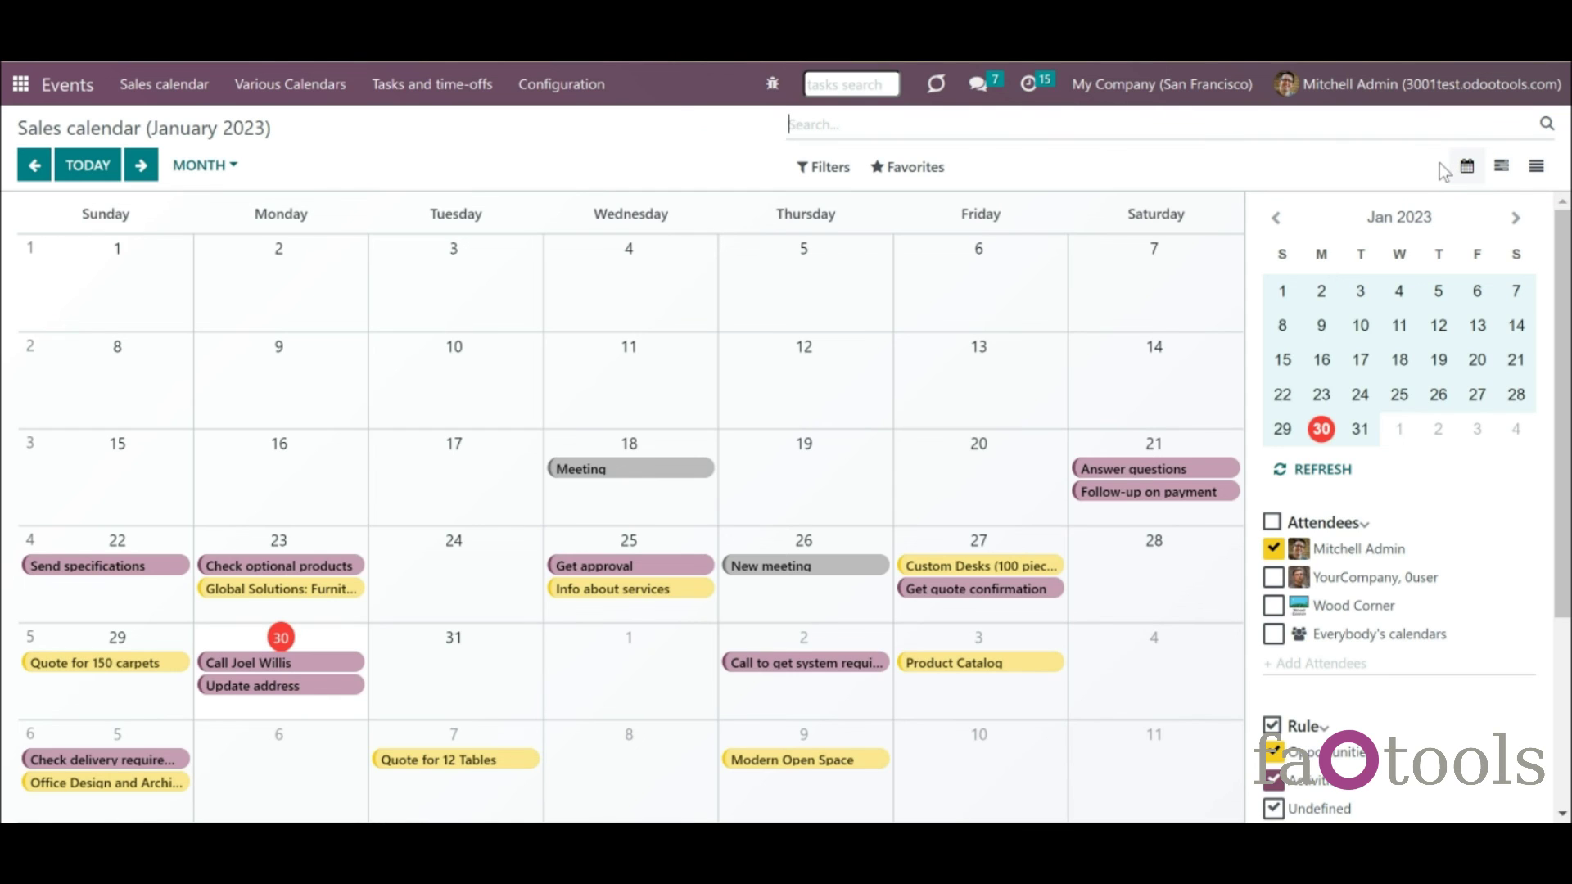
pyautogui.click(1503, 179)
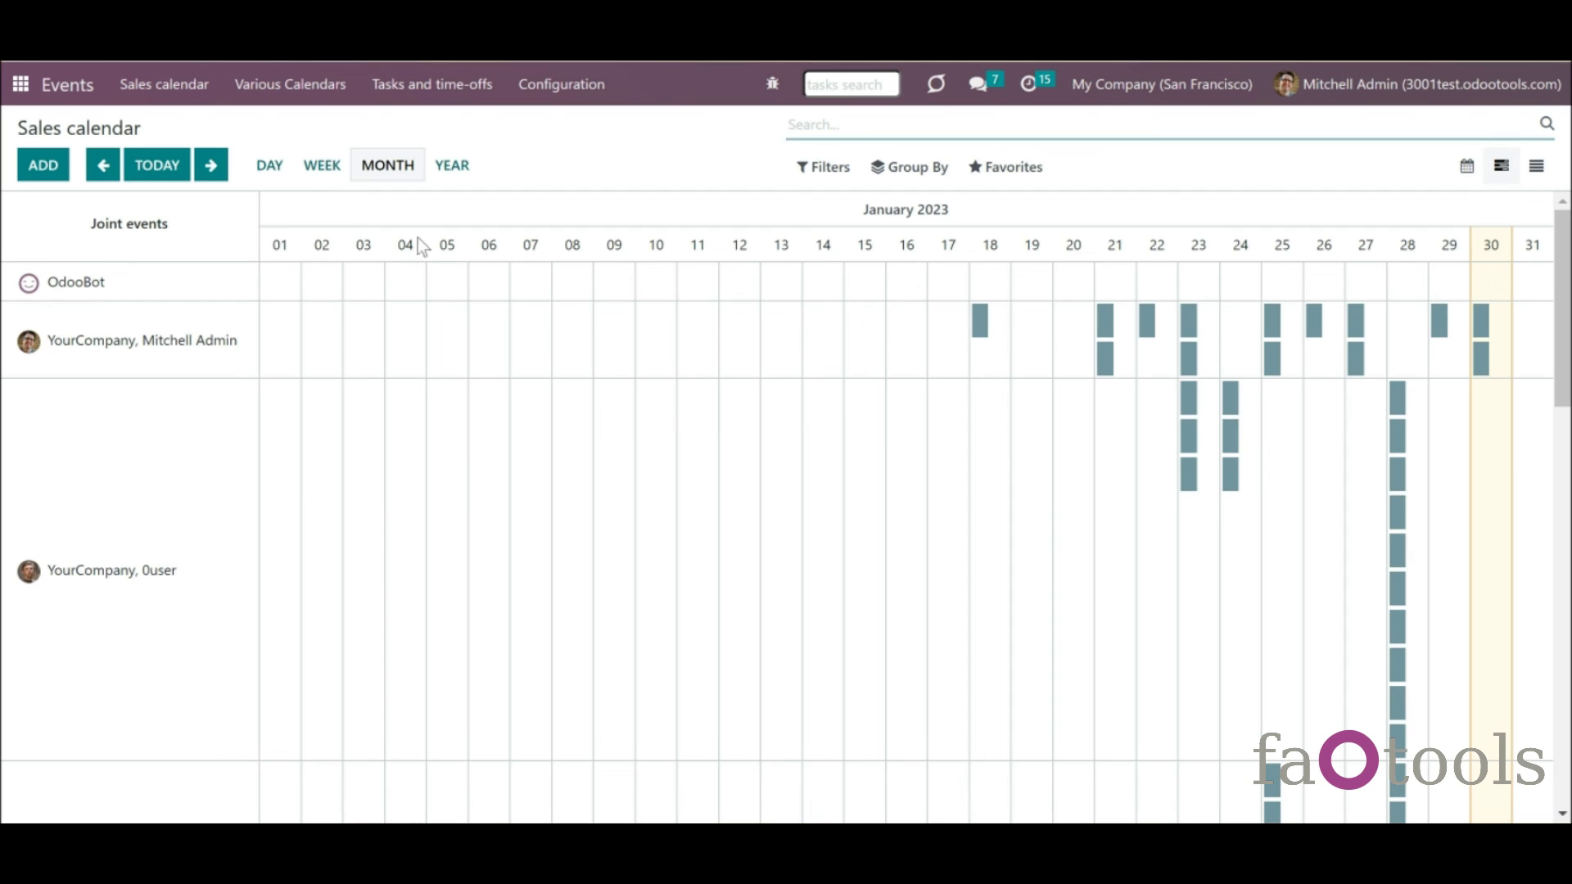
# - Narrow the Sales calendar Gantt chart from a week to the single day of January 30, 2023
pyautogui.click(322, 165)
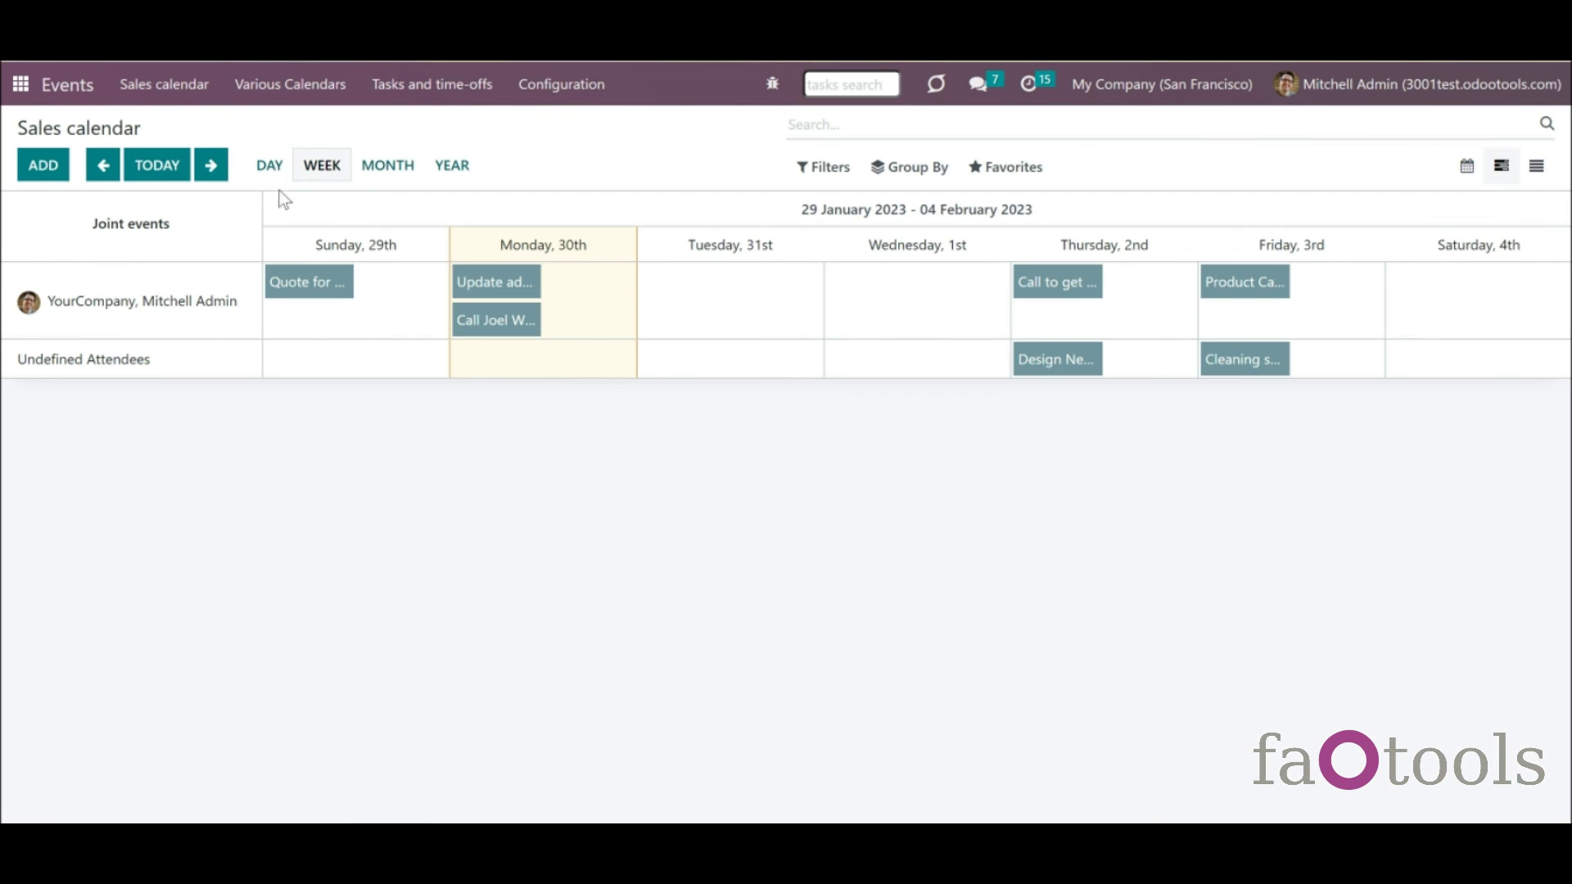
pyautogui.click(271, 165)
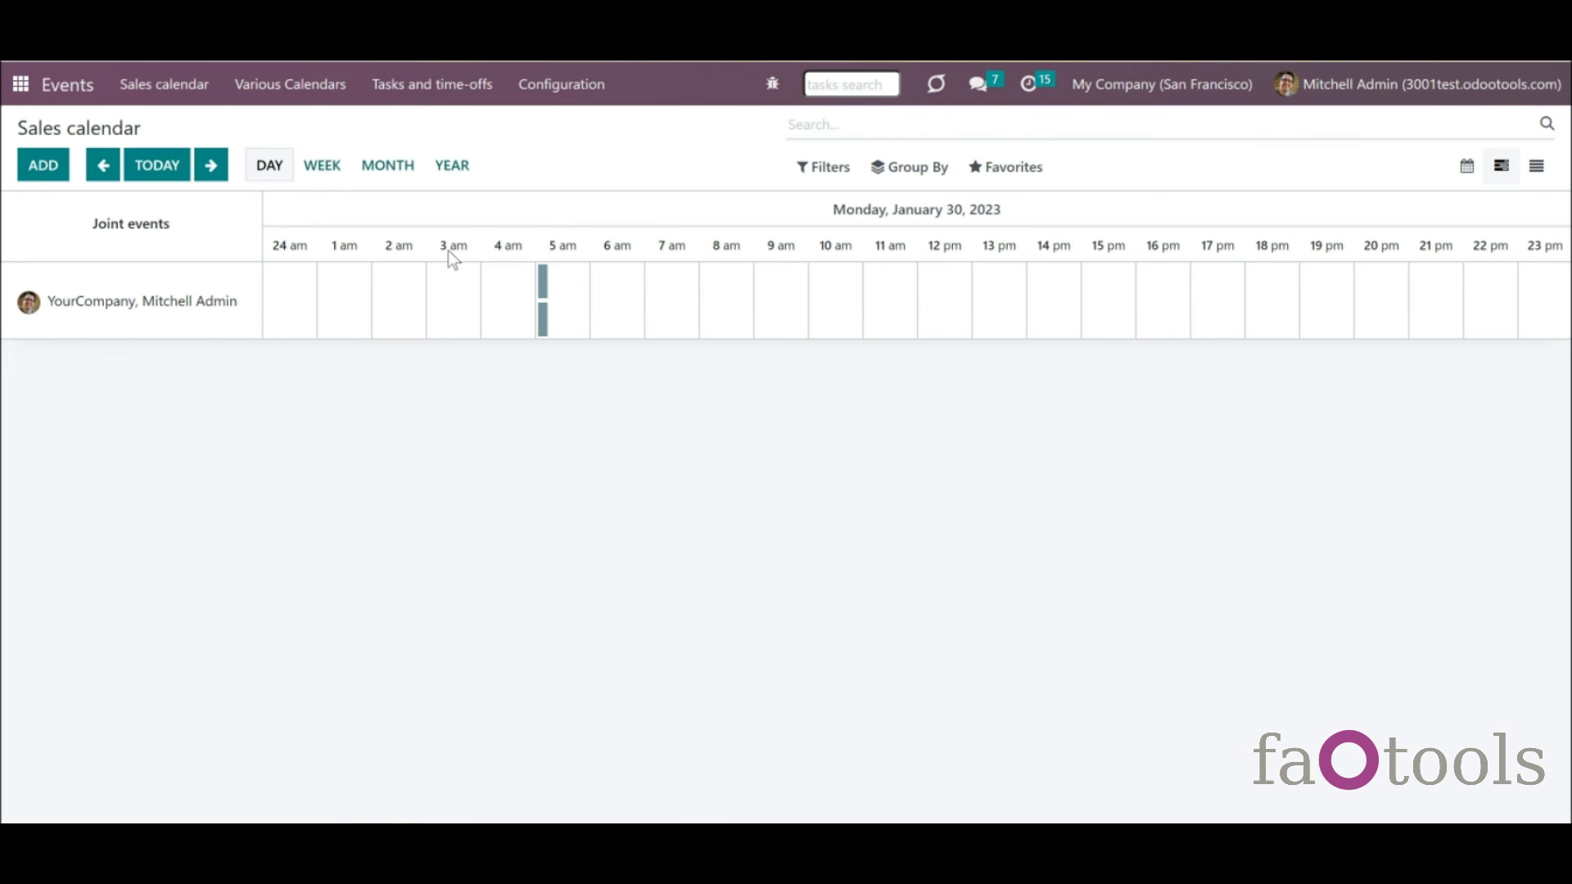
pyautogui.click(809, 125)
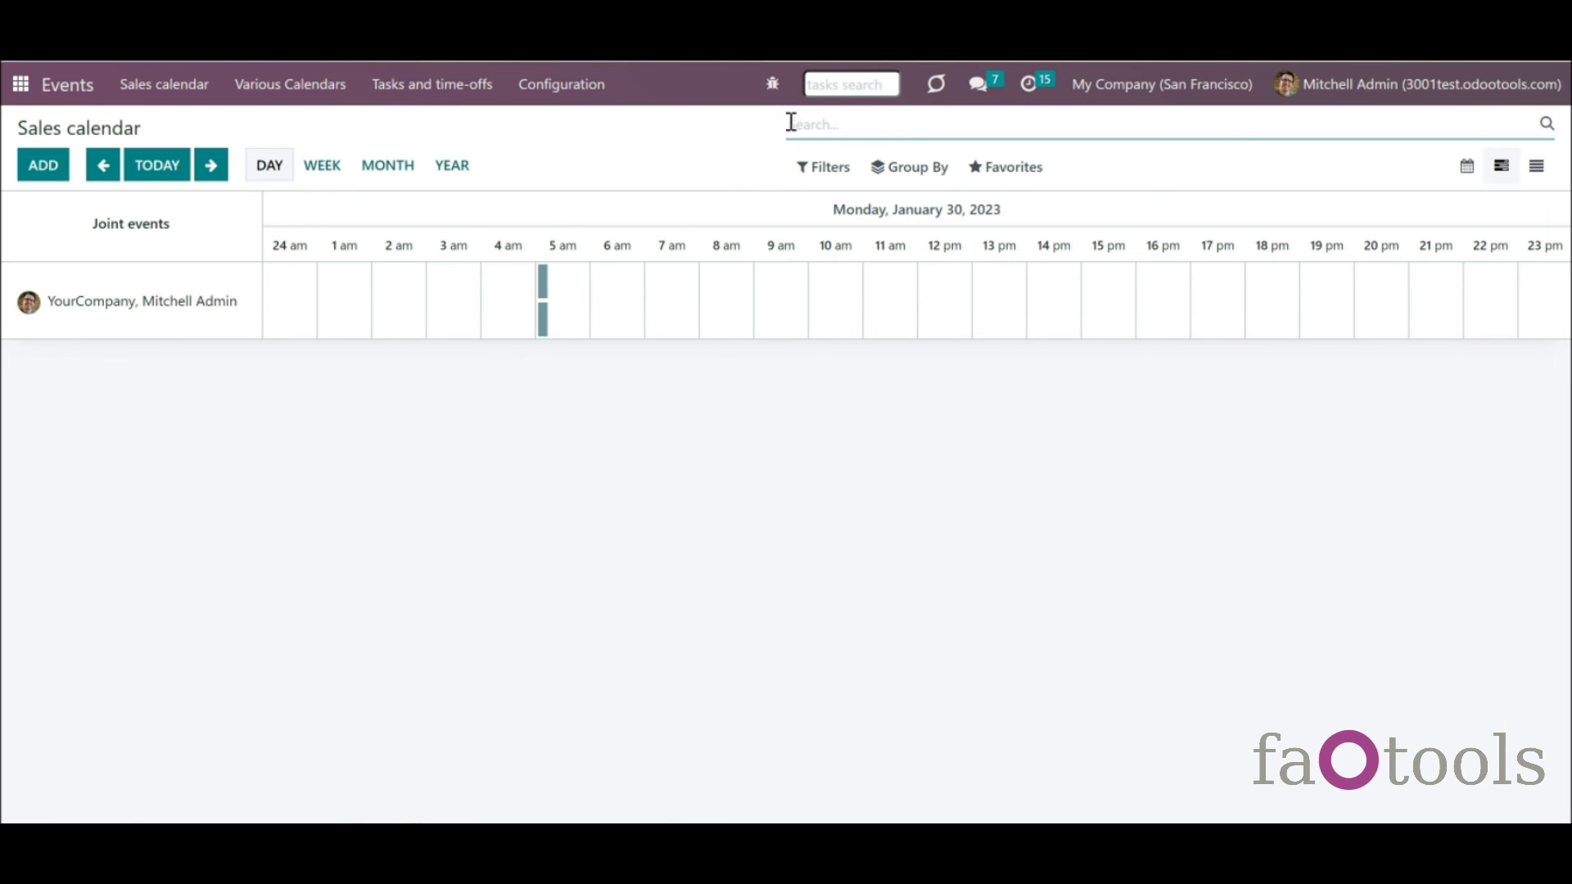
# - Try the filter options with a custom Contact filter, then remove that filter
pyautogui.click(821, 166)
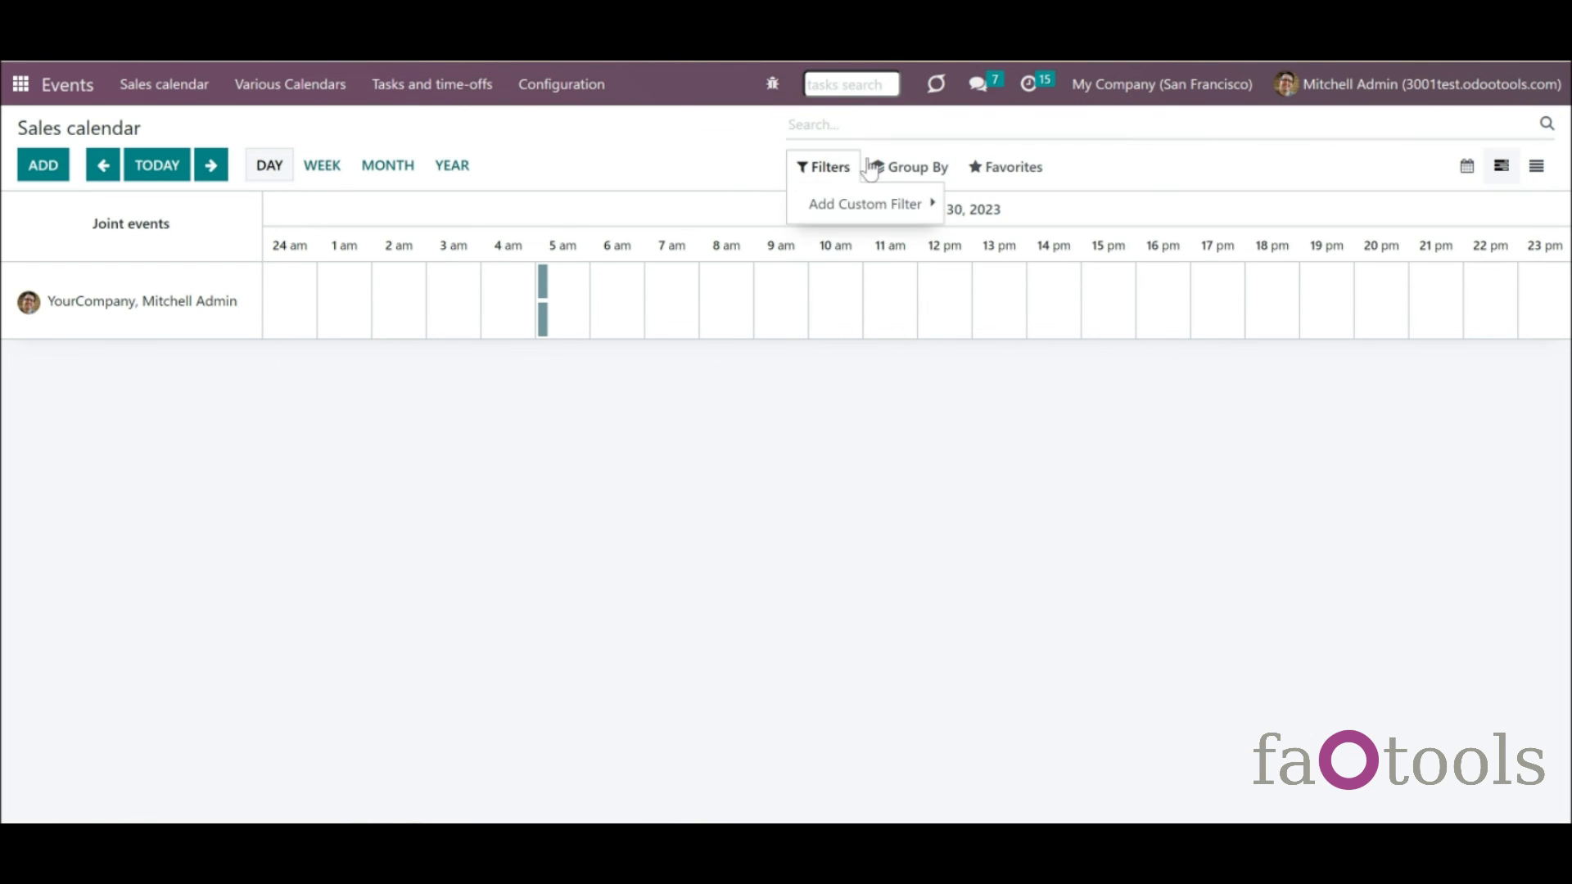
pyautogui.click(911, 167)
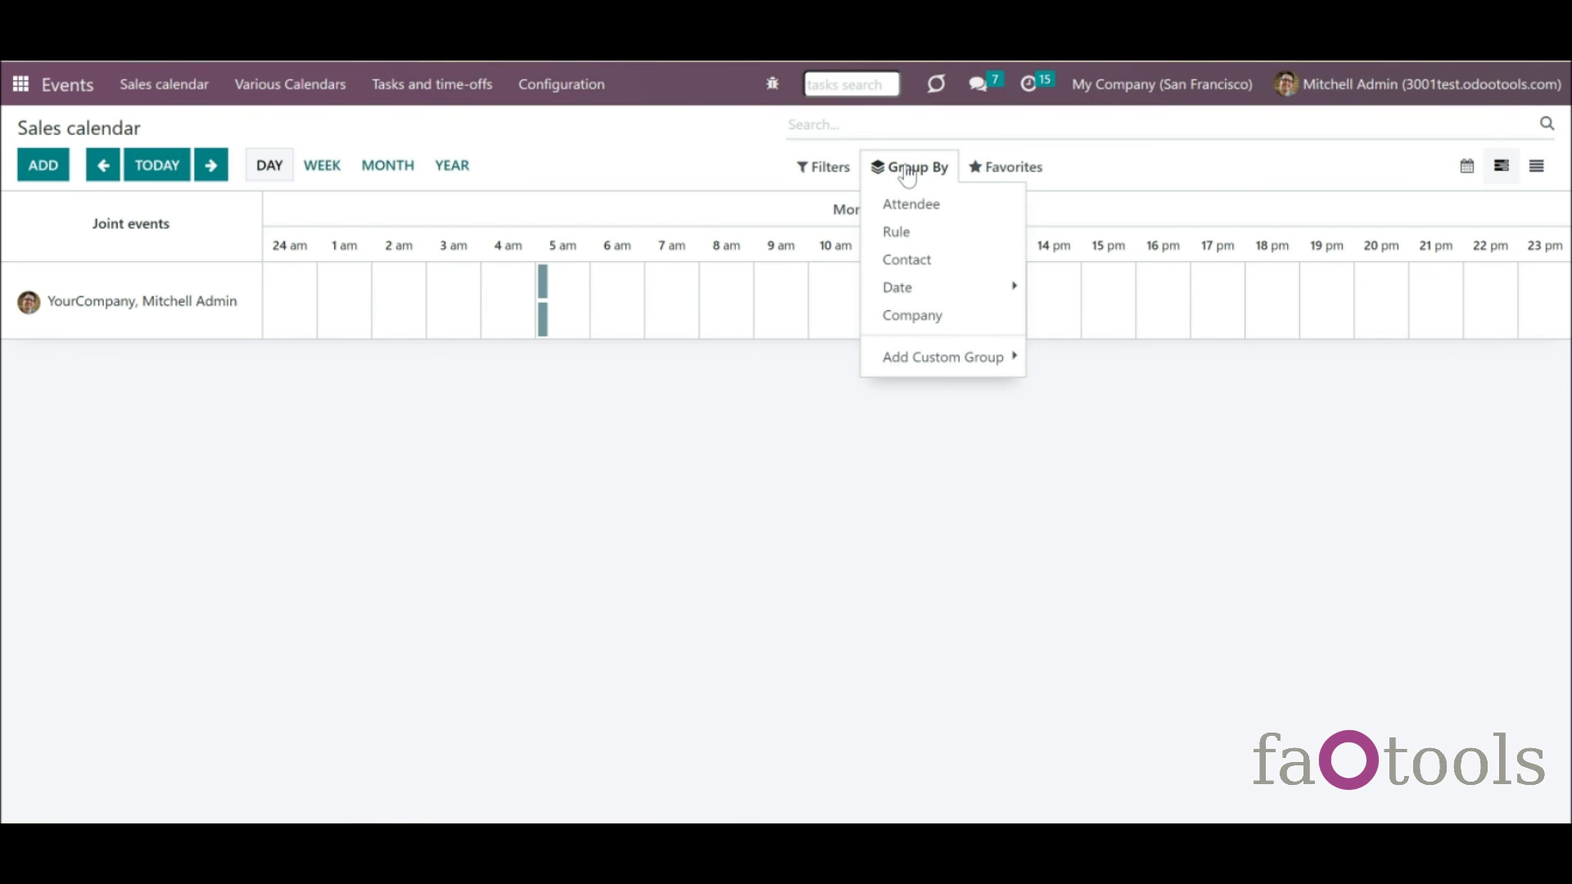
pyautogui.click(821, 166)
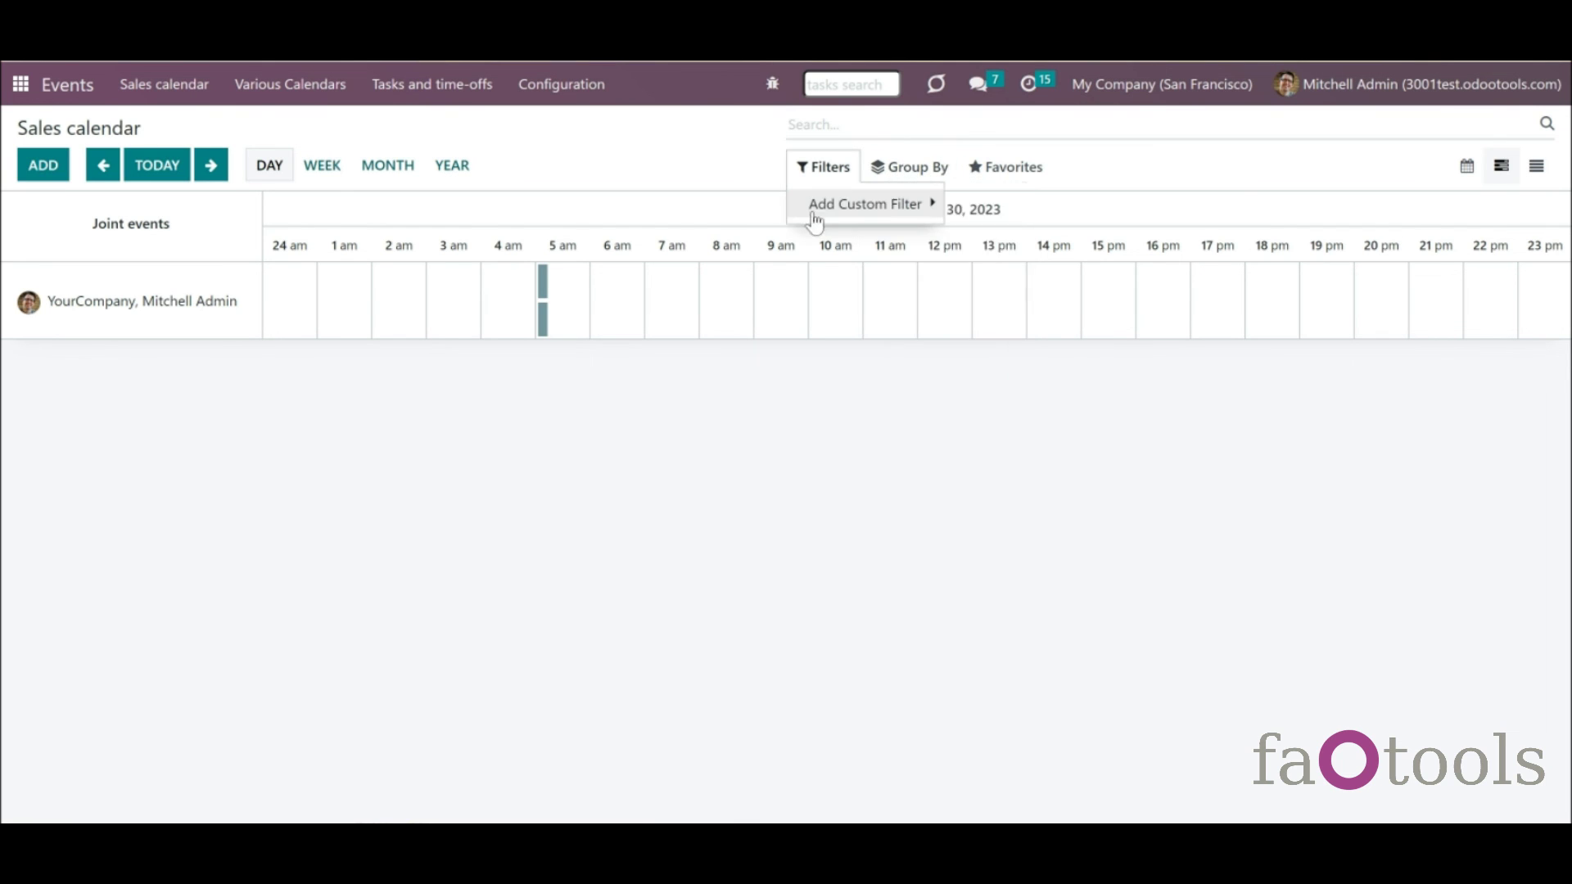
pyautogui.click(819, 206)
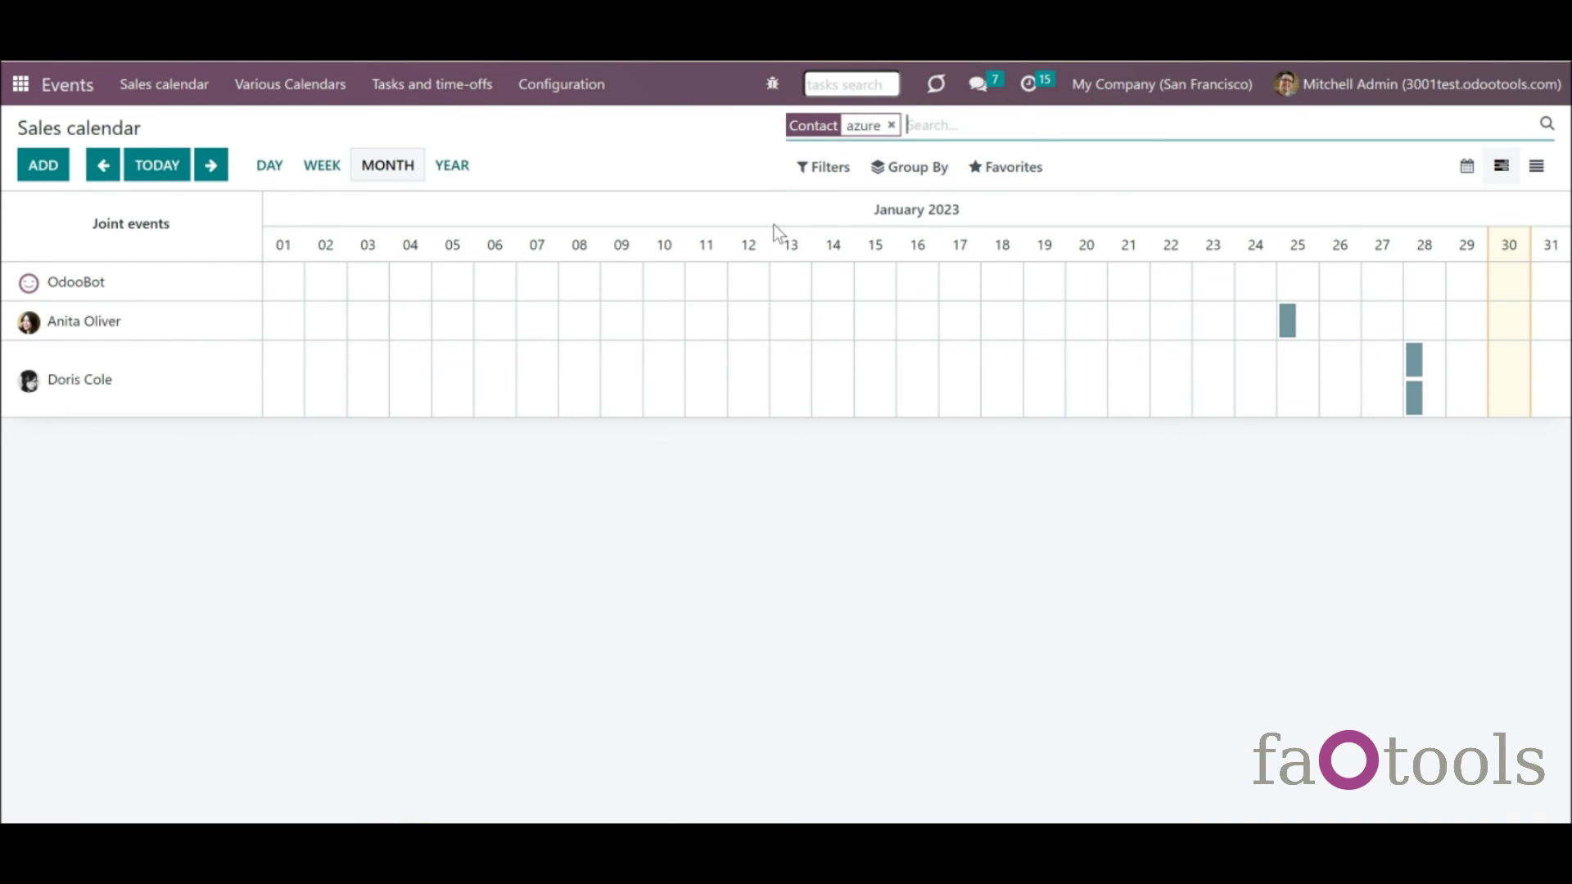
pyautogui.press('BackSpace')
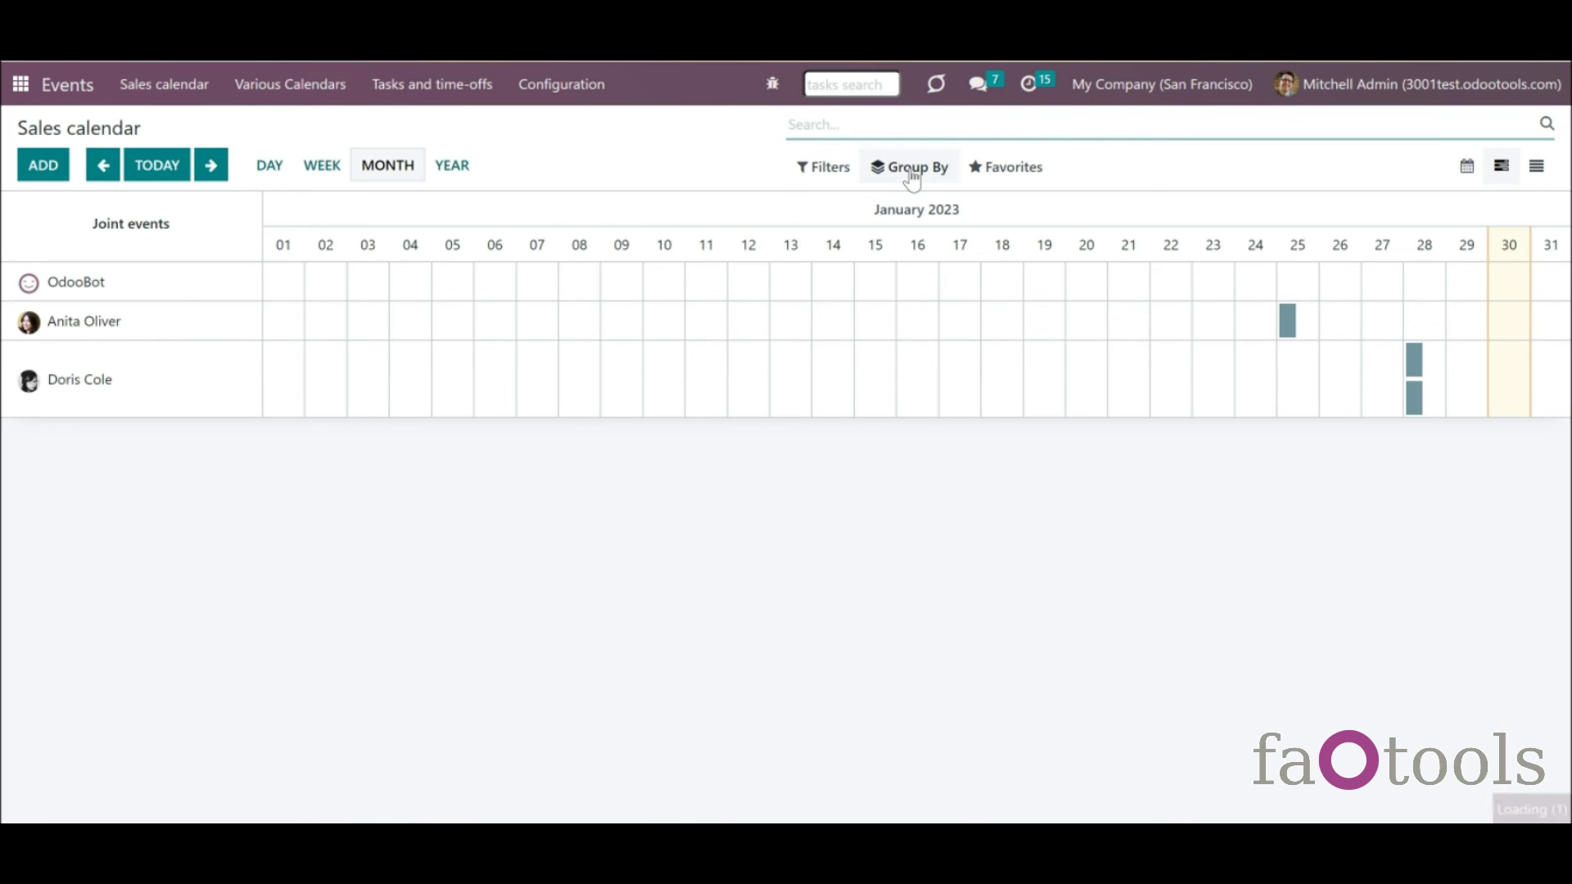
# - Group the Gantt chart events by Contact, with Company as a sub-grouping
pyautogui.click(911, 169)
pyautogui.click(919, 214)
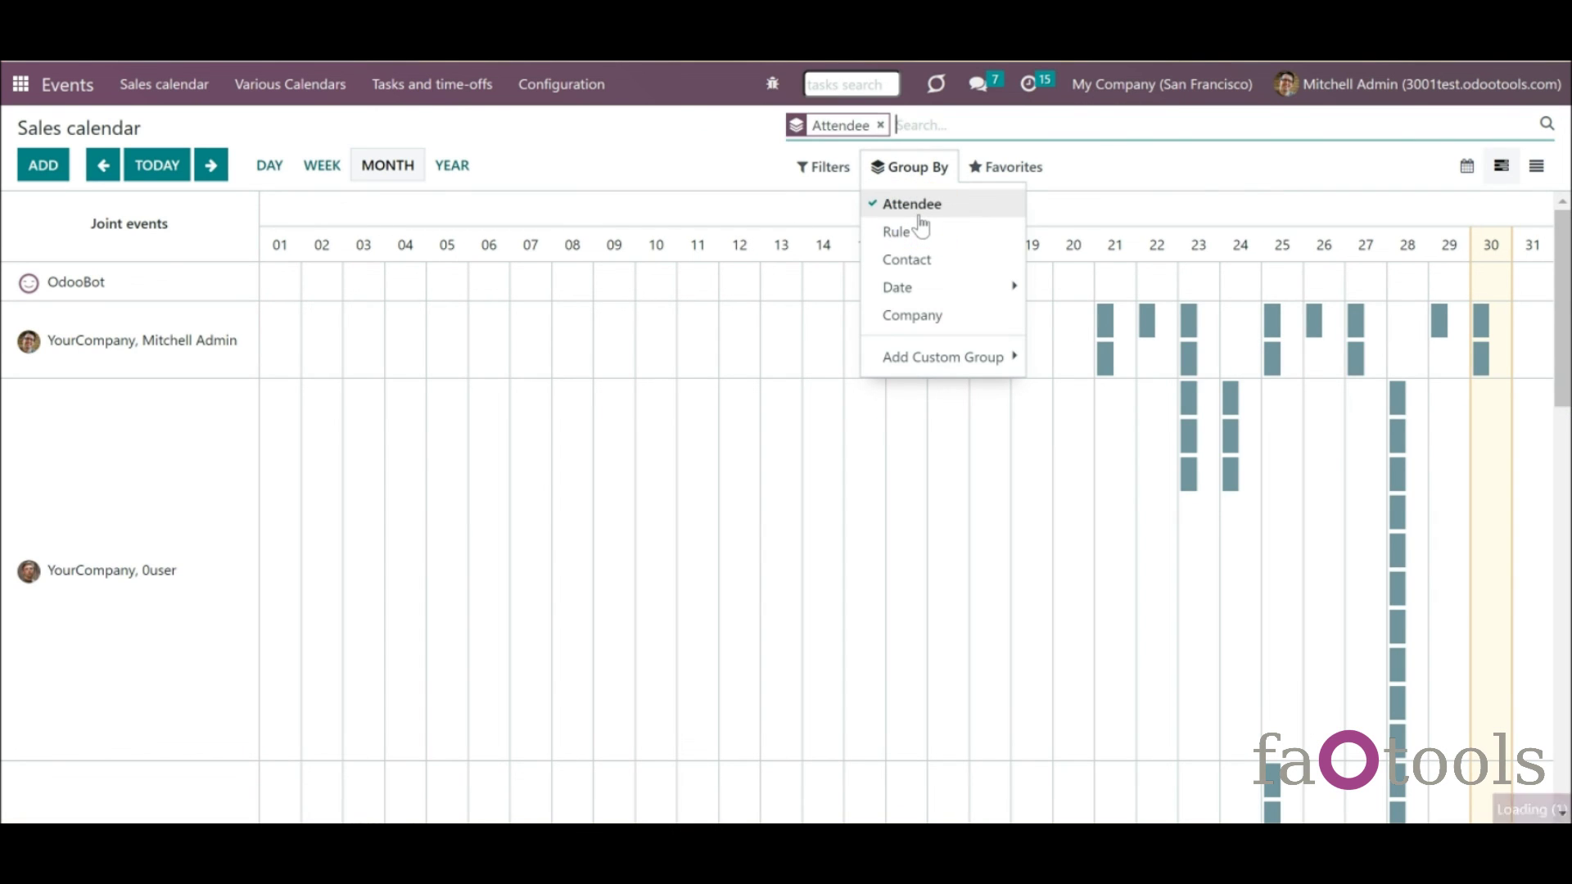
pyautogui.click(918, 215)
pyautogui.click(919, 261)
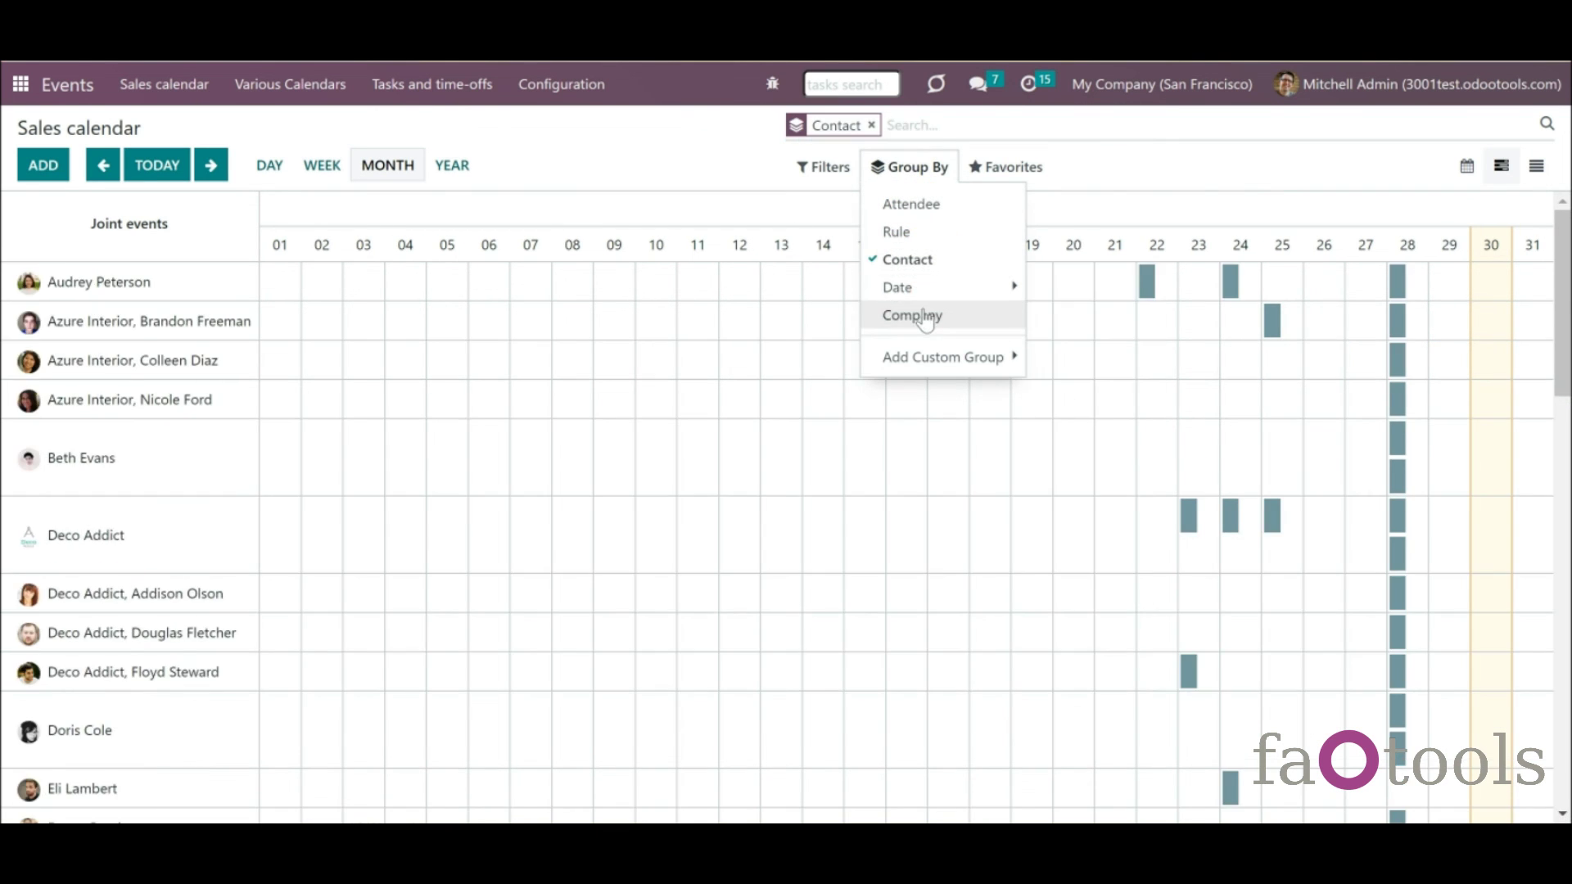
pyautogui.click(915, 316)
pyautogui.click(918, 288)
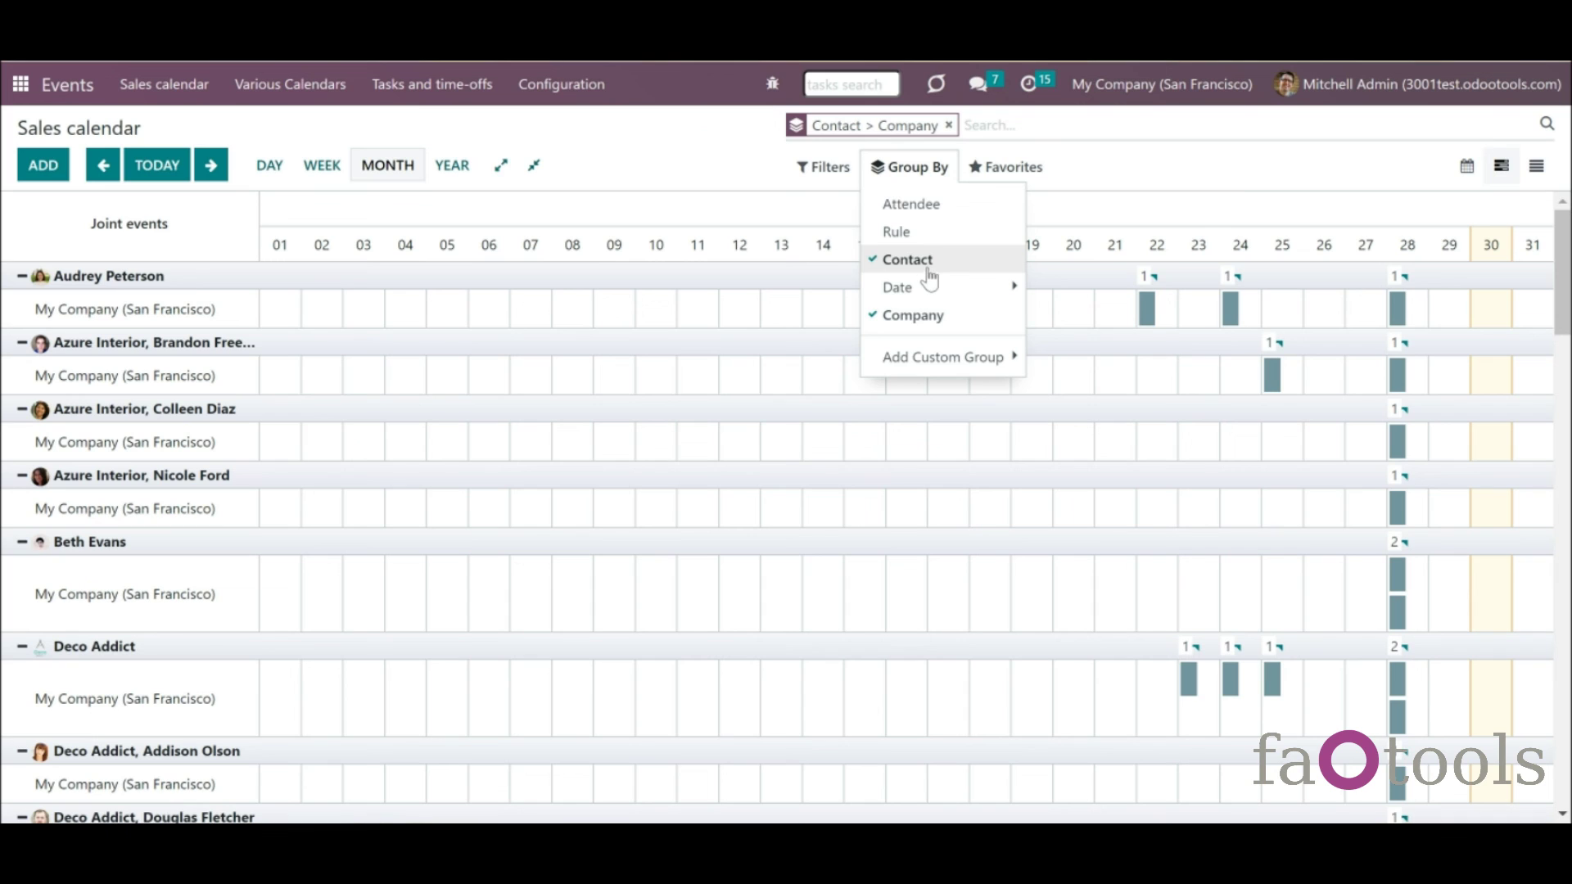
# - Remove the Contact > Company grouping, then view the 18 Jan Meeting and discard a new event on the 15th
pyautogui.click(948, 125)
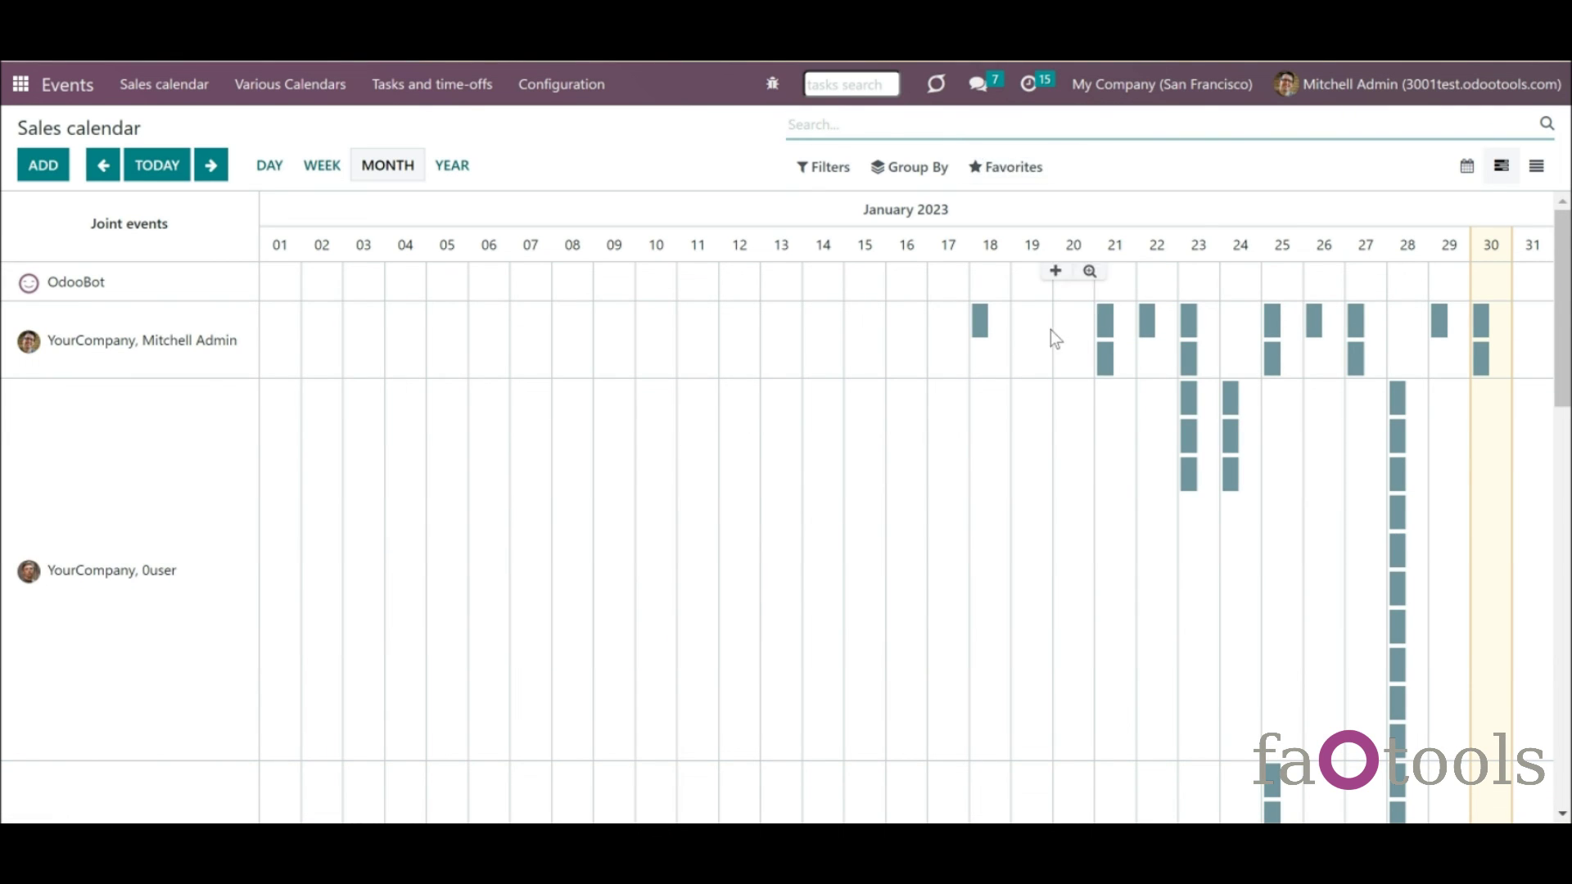
pyautogui.moveTo(981, 326)
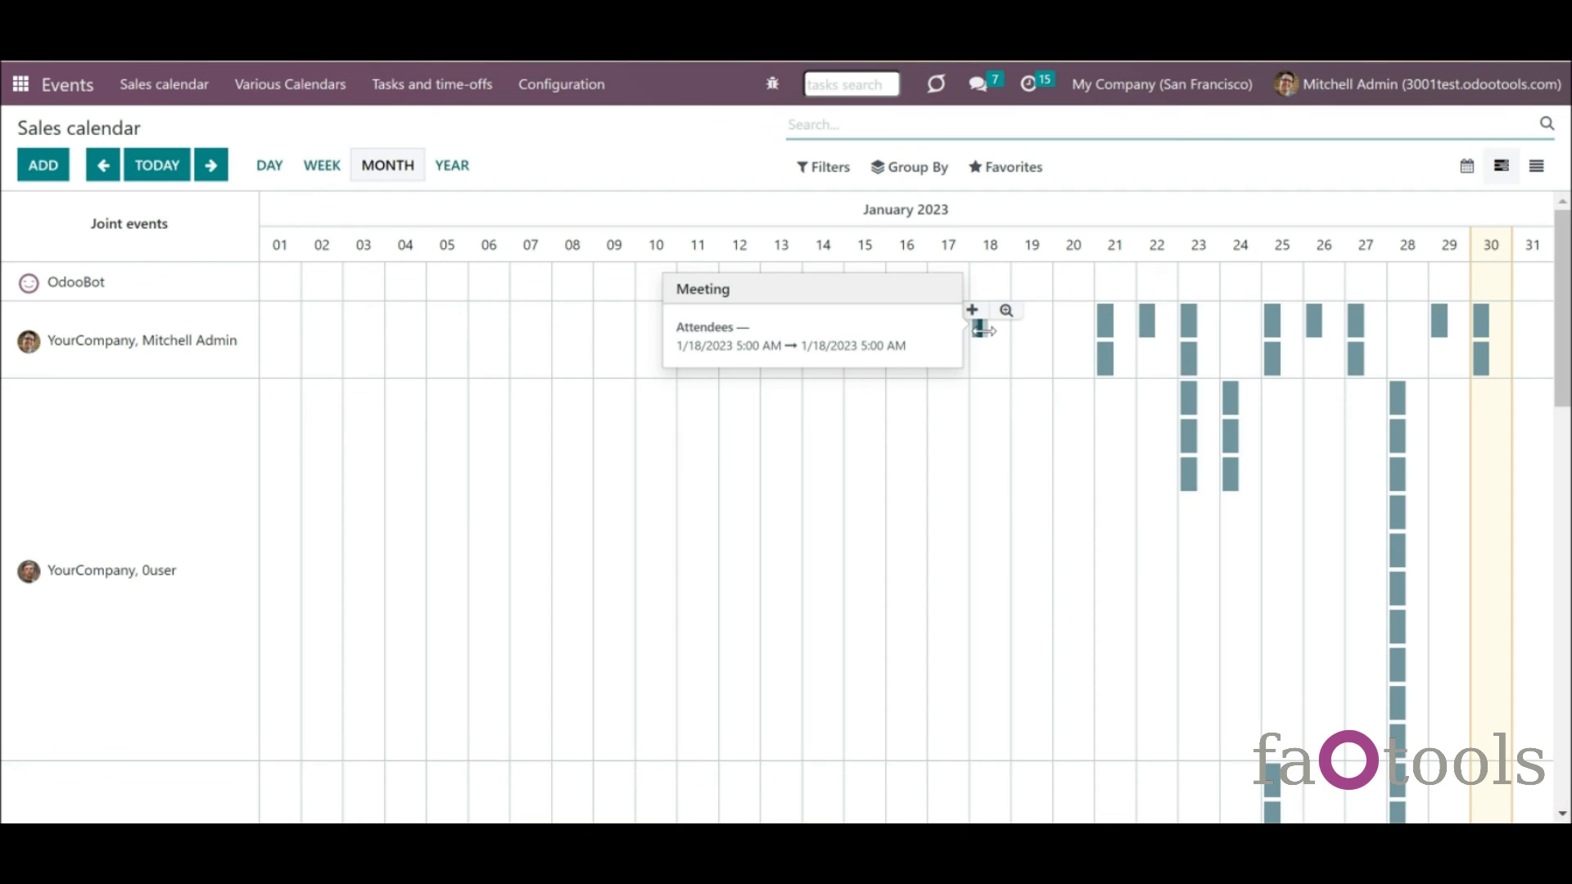
pyautogui.click(979, 327)
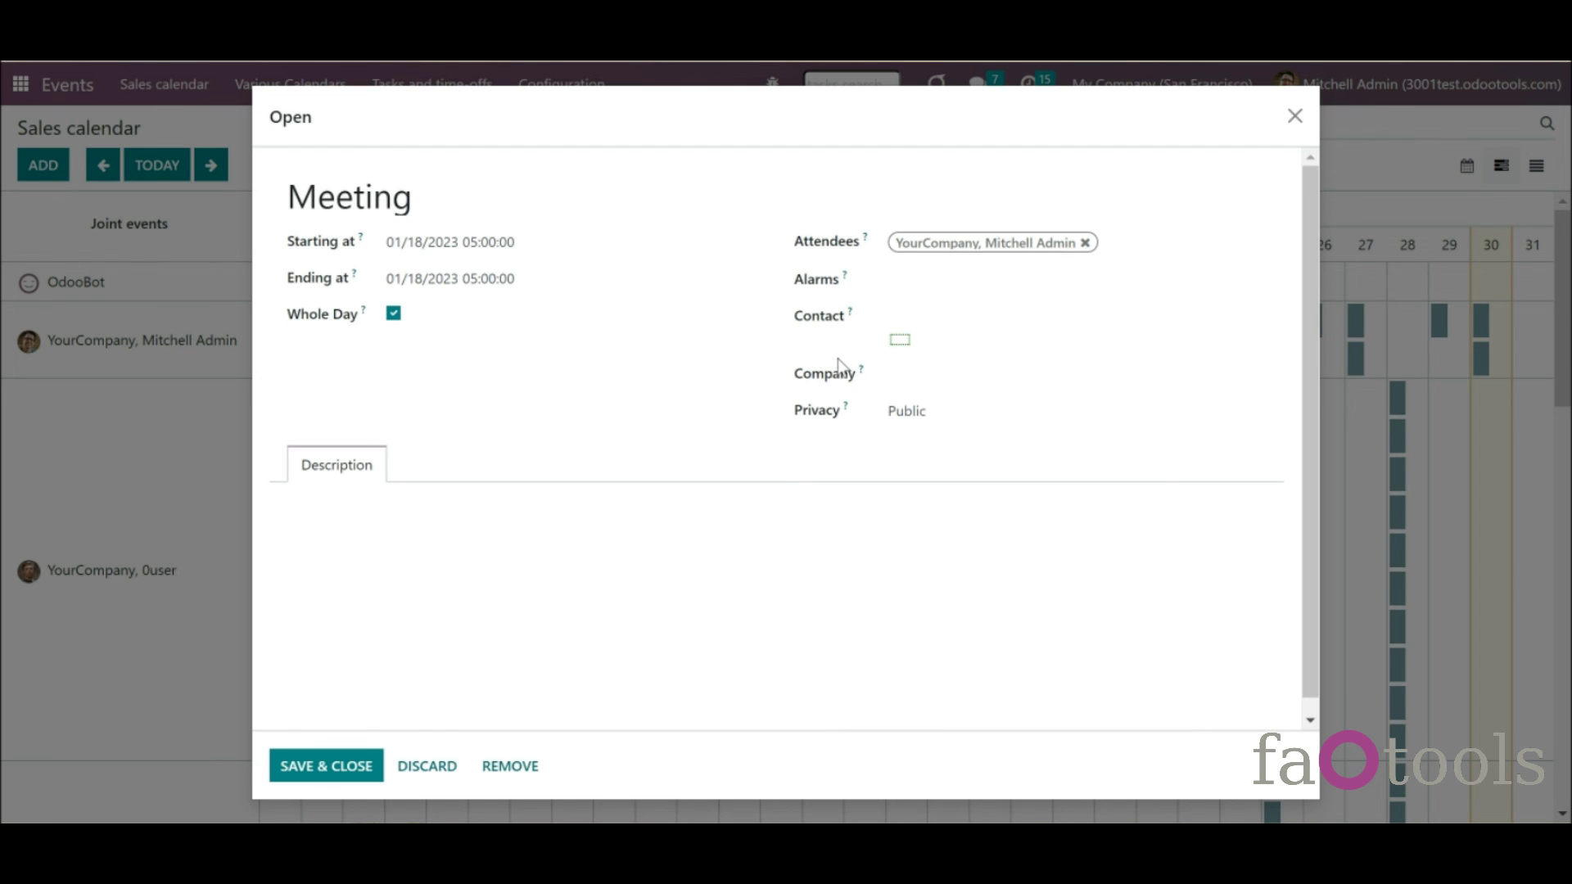
pyautogui.click(1292, 121)
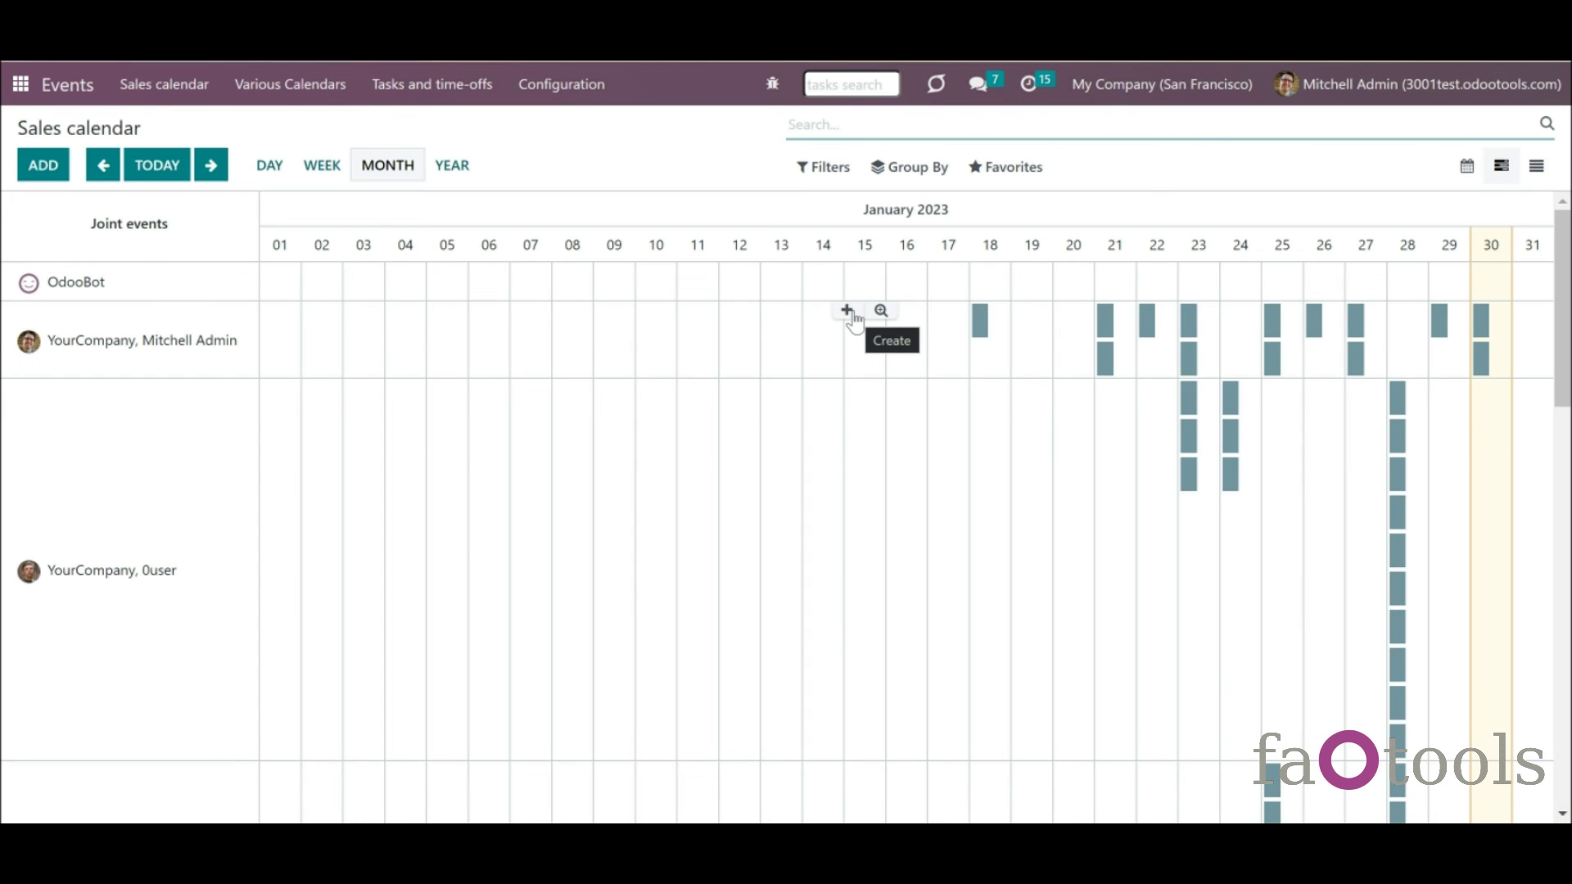
pyautogui.click(850, 311)
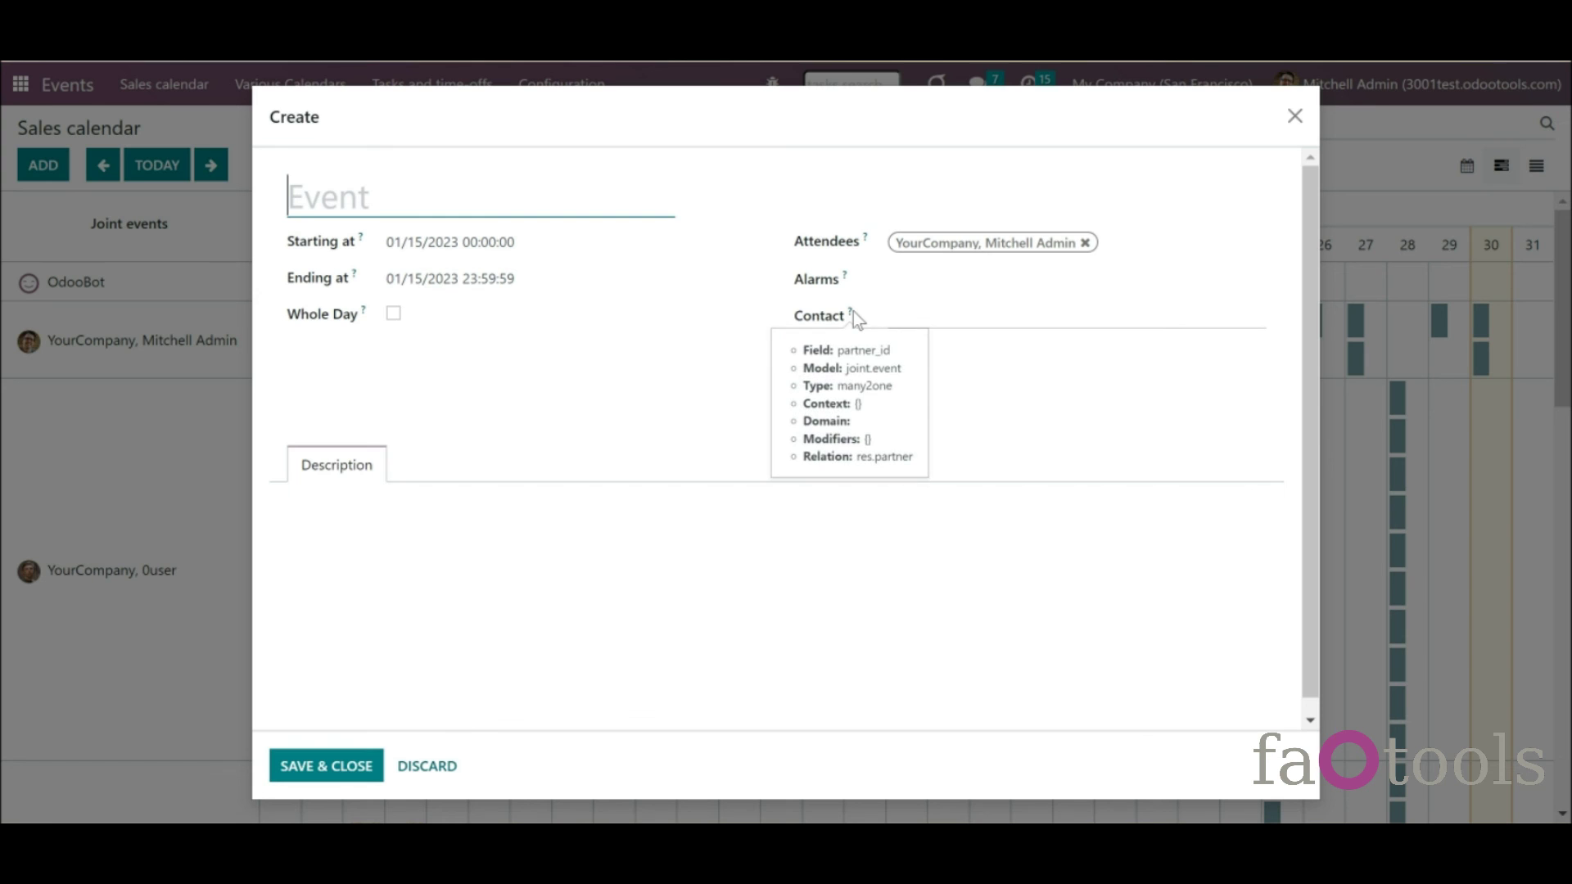
pyautogui.click(1294, 116)
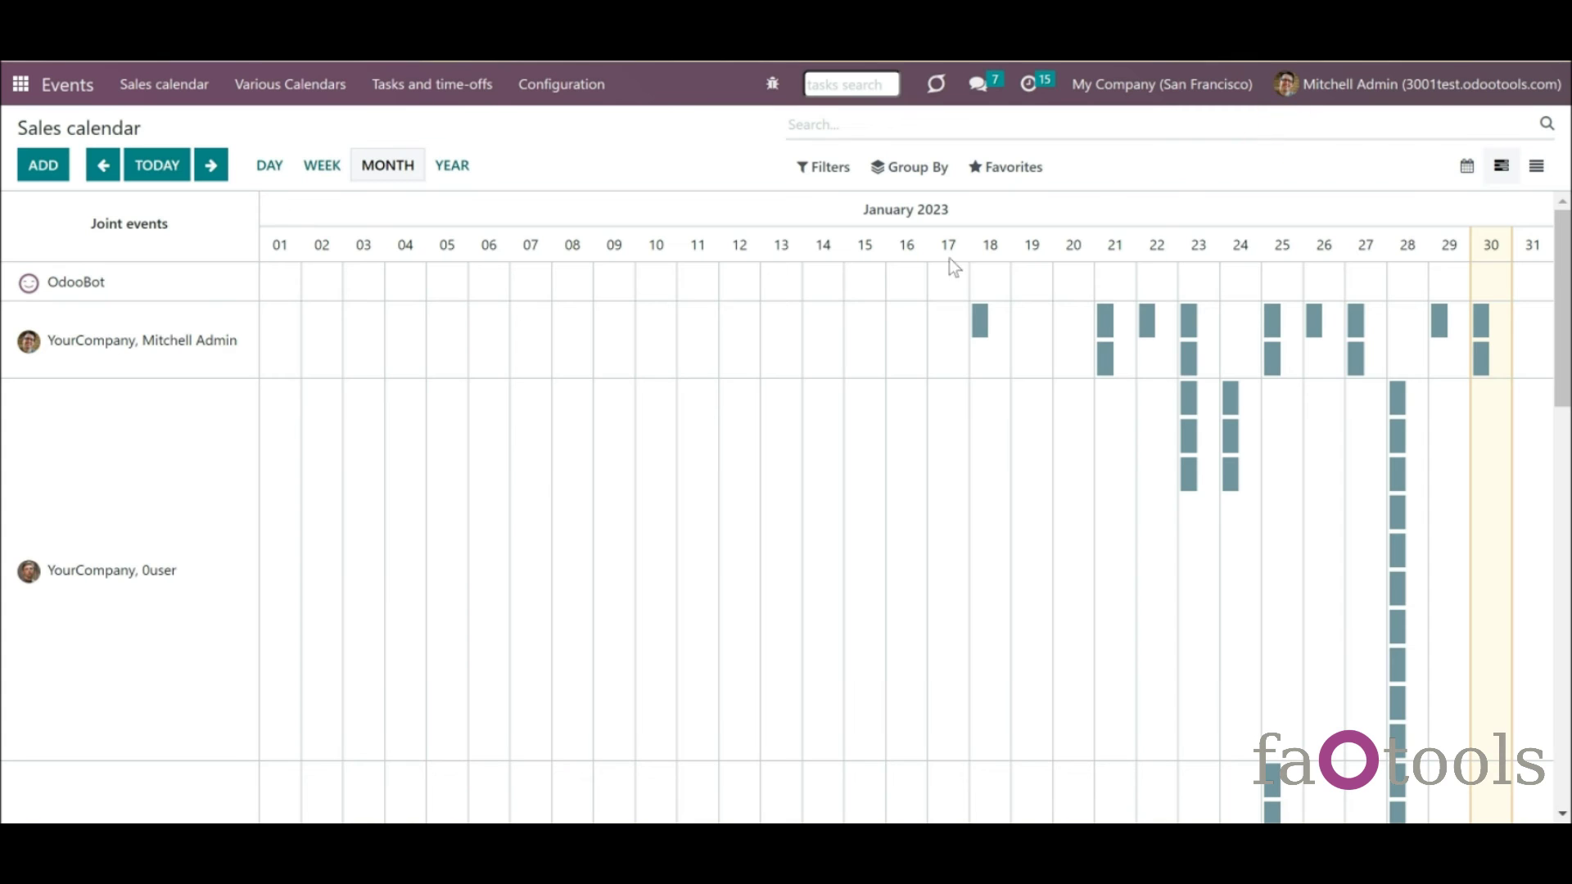